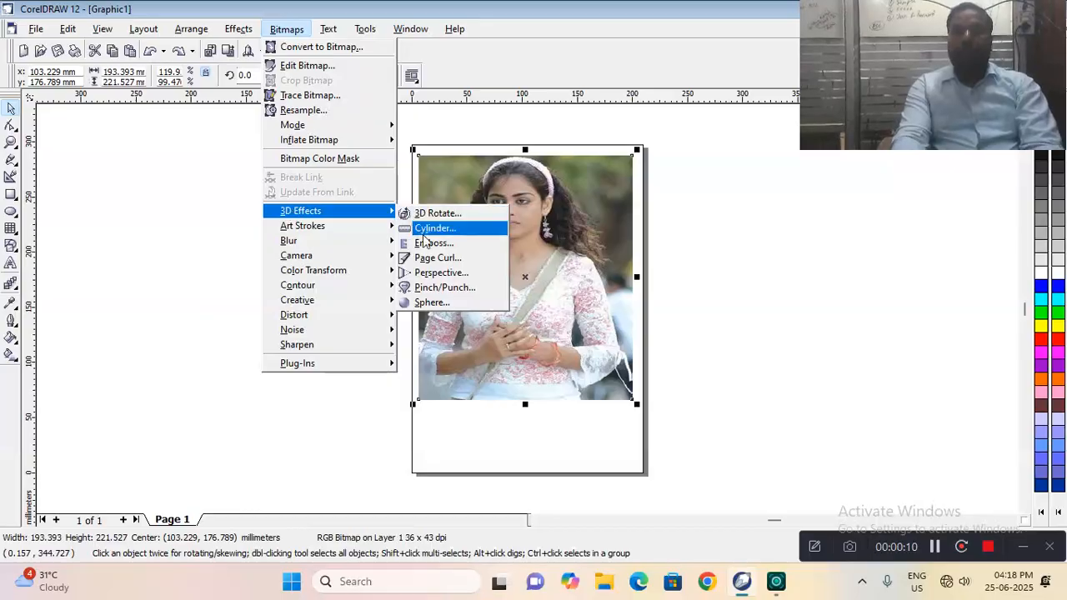
Preview the Pinch/Punch 3D effect on the photo at 100 and at -24
left_click(442, 287)
left_click_drag(571, 197, 853, 173)
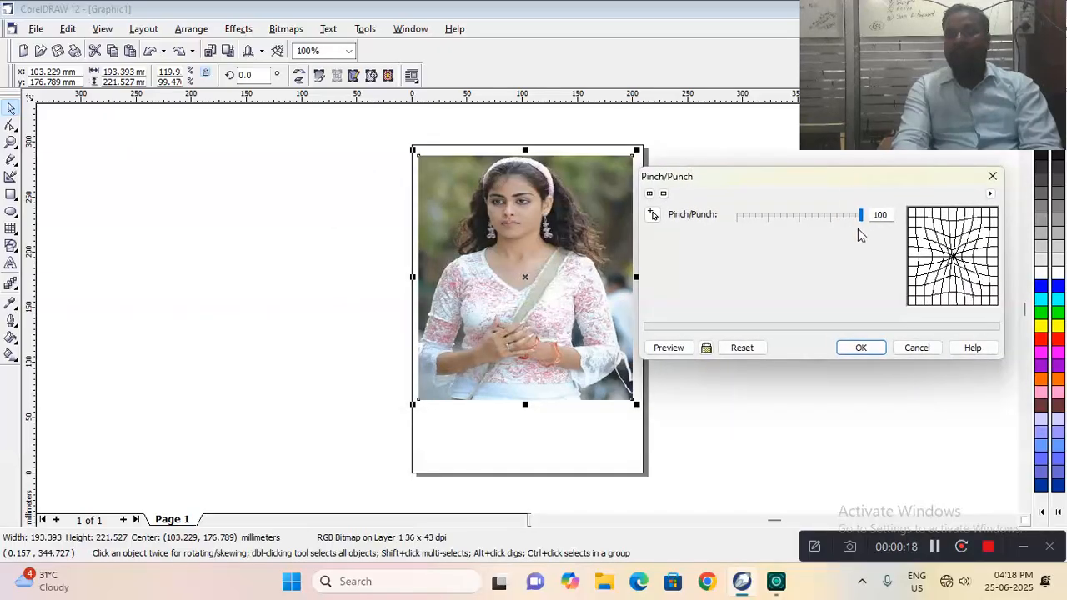
left_click(654, 348)
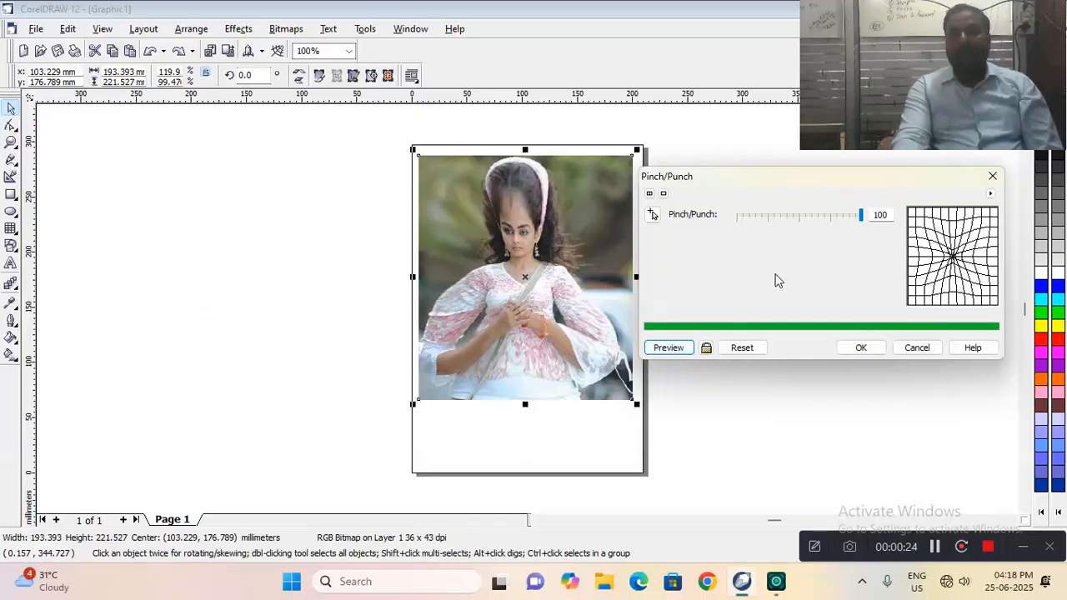
left_click(784, 213)
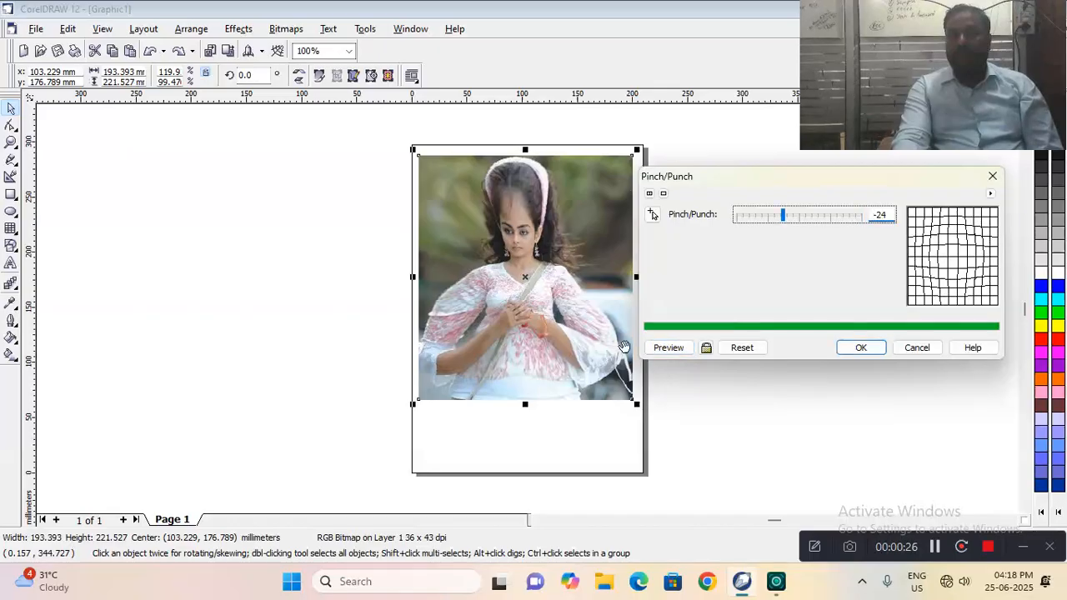
left_click(656, 348)
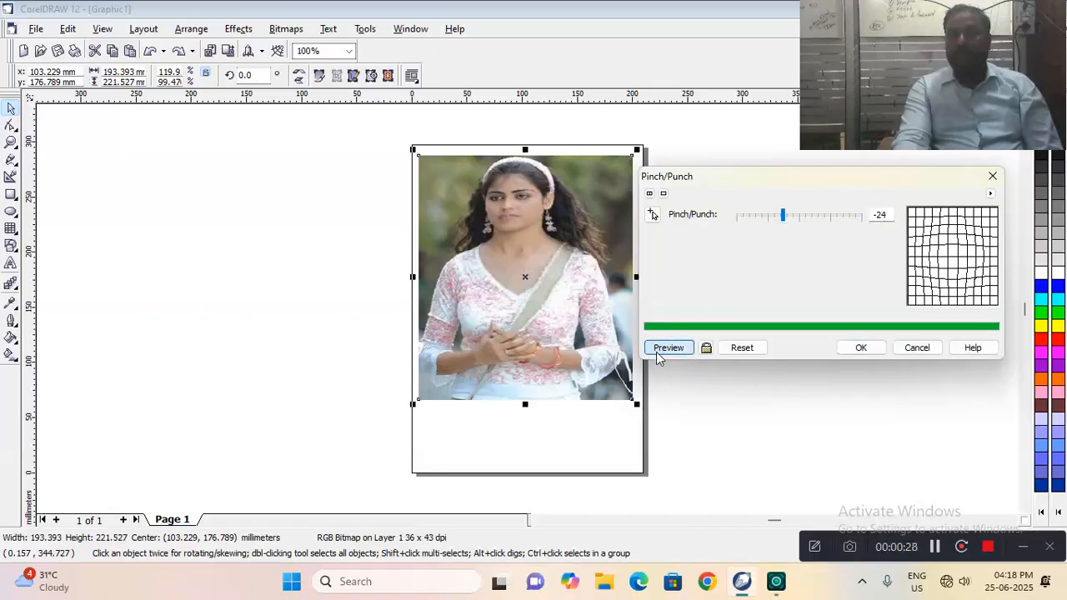
Reset the Pinch/Punch value to 100, apply the effect to the photo, and undo it
left_click(737, 350)
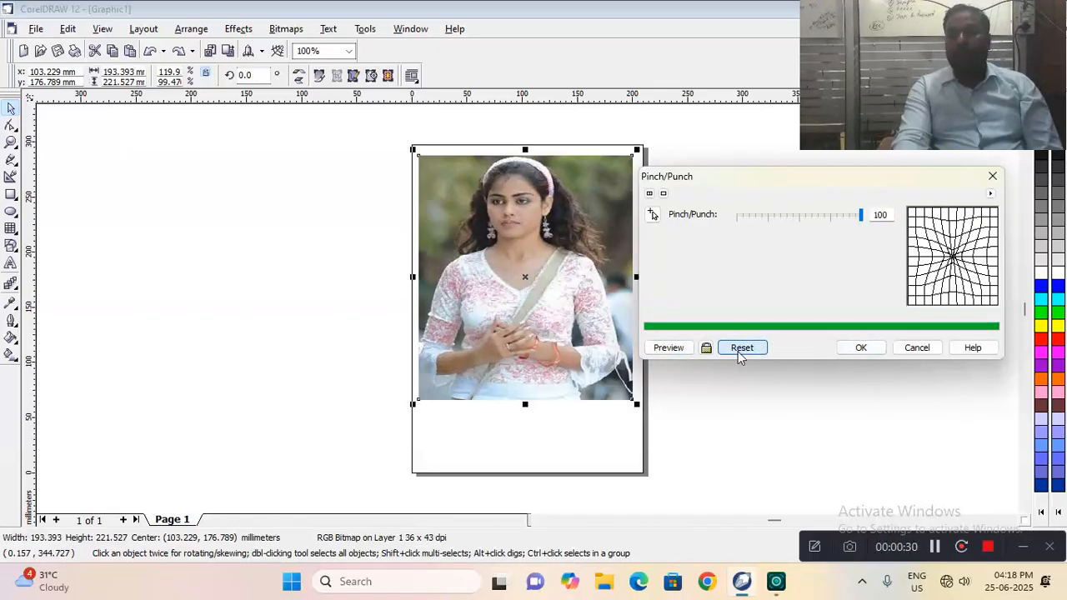
left_click(861, 348)
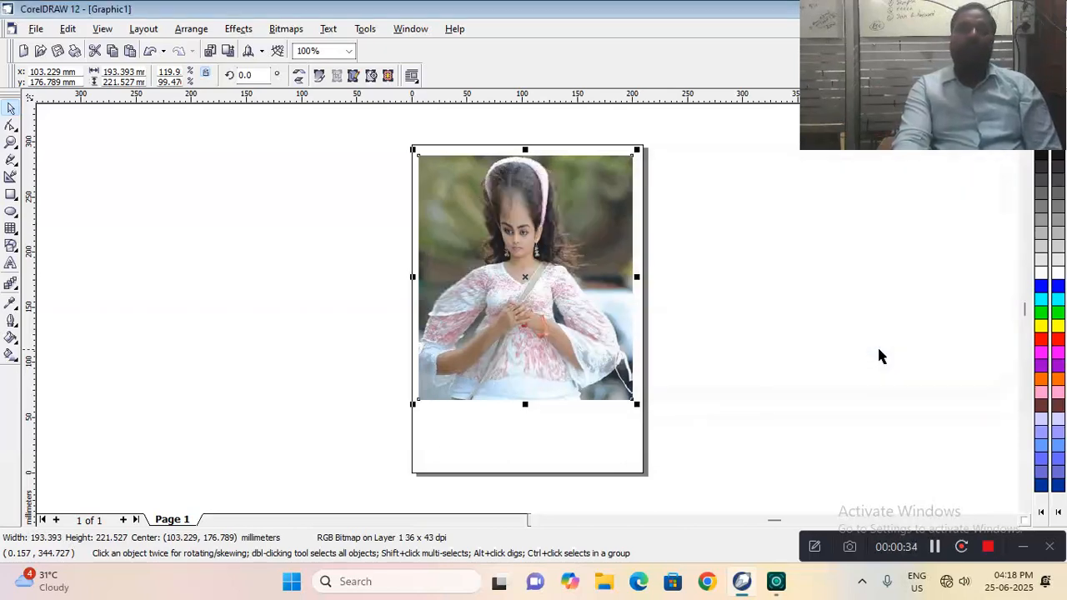
key("ctrl+z")
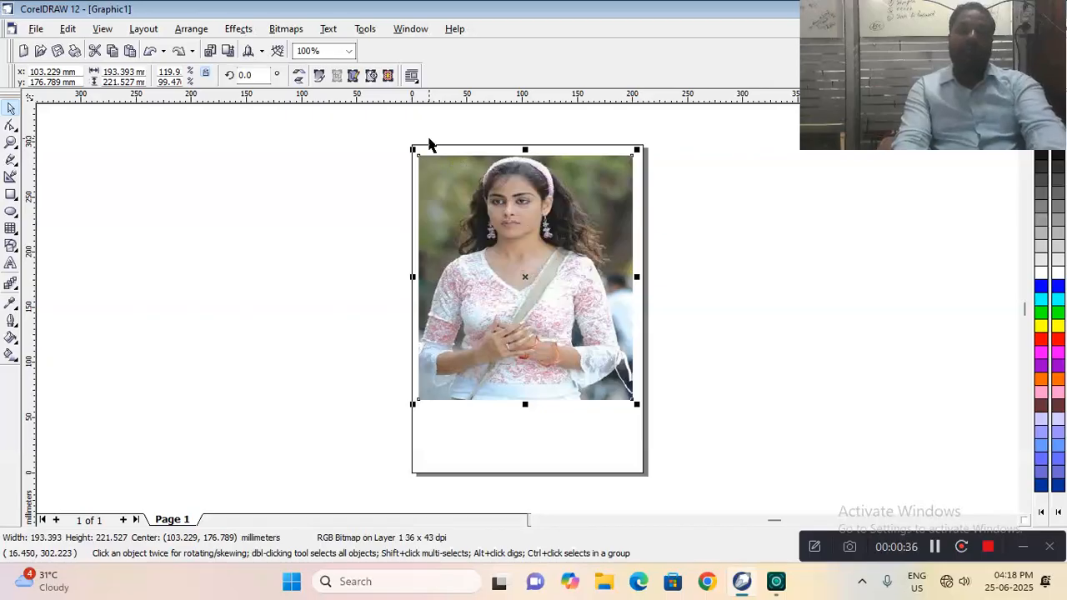
Preview the Sphere 3D effect on the photo at 25 percent with Speed and with Quality optimization, and reset the preview
left_click(288, 29)
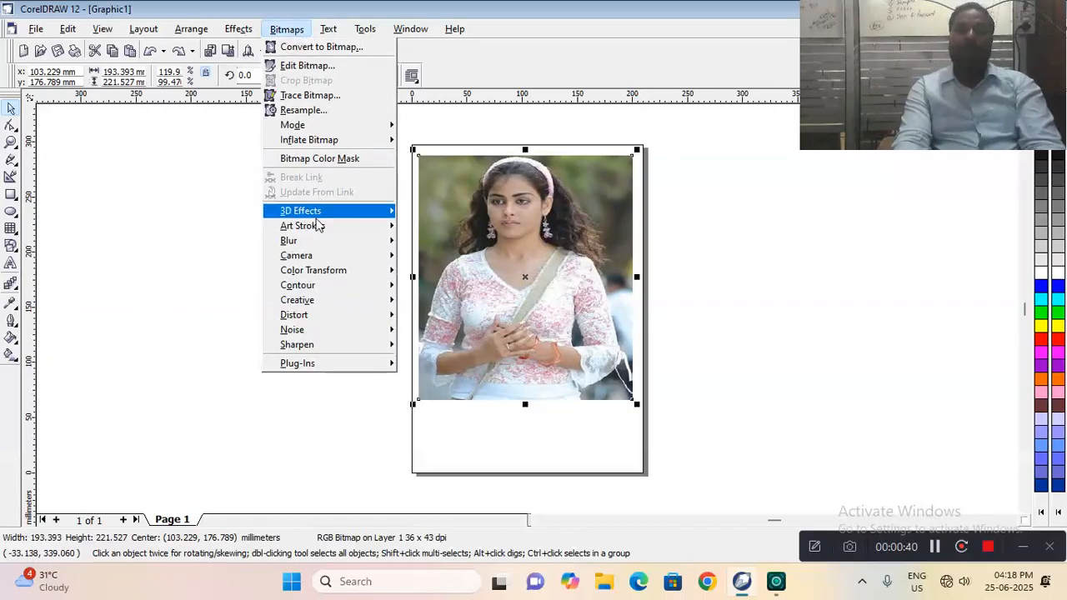
mouse_move(315, 220)
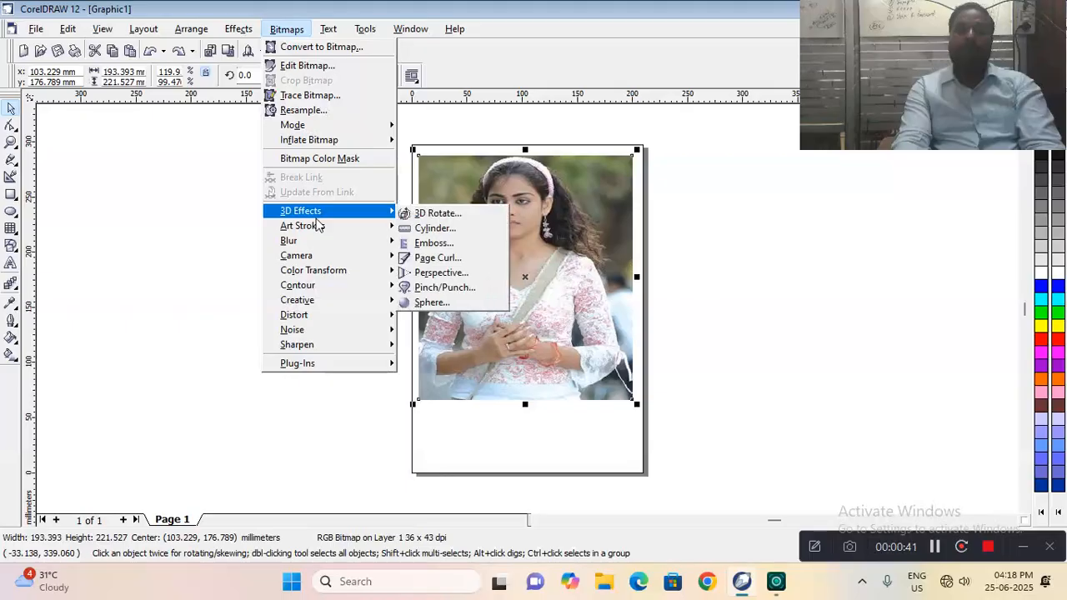
left_click(444, 304)
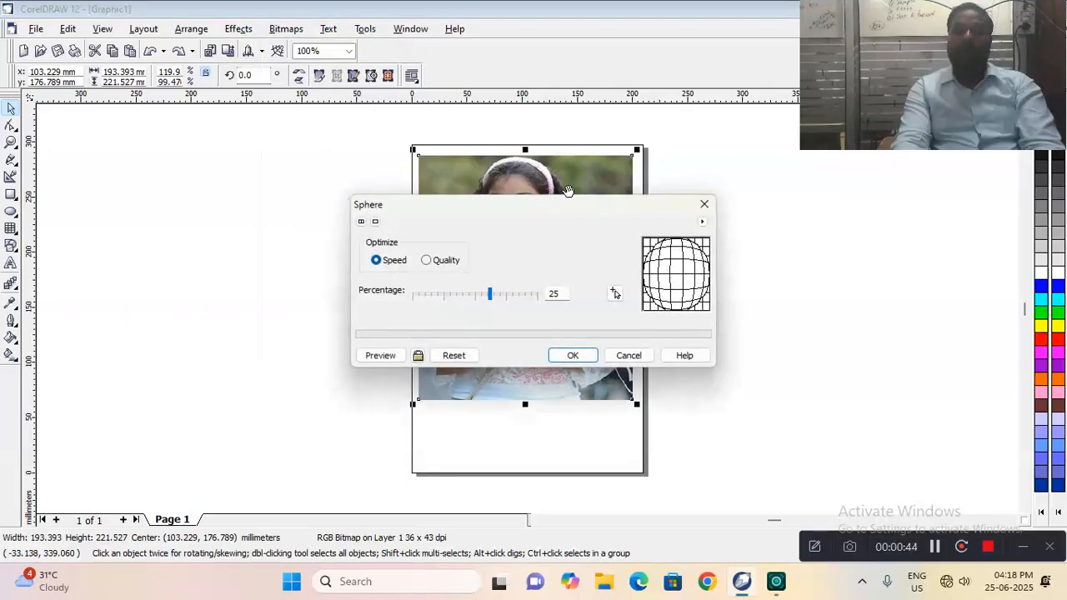
left_click_drag(555, 214, 283, 138)
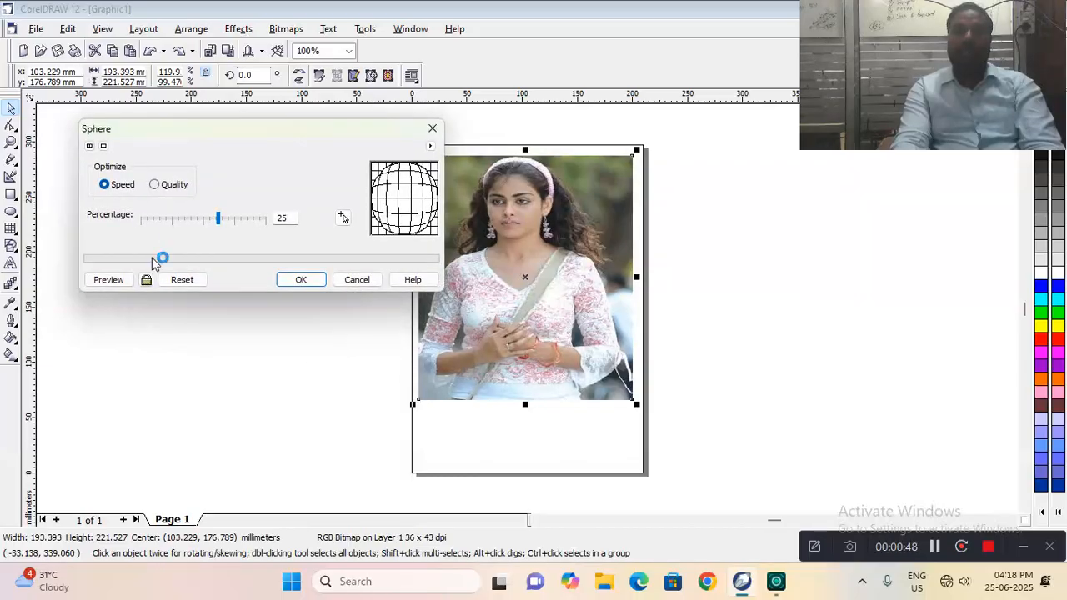
left_click(113, 282)
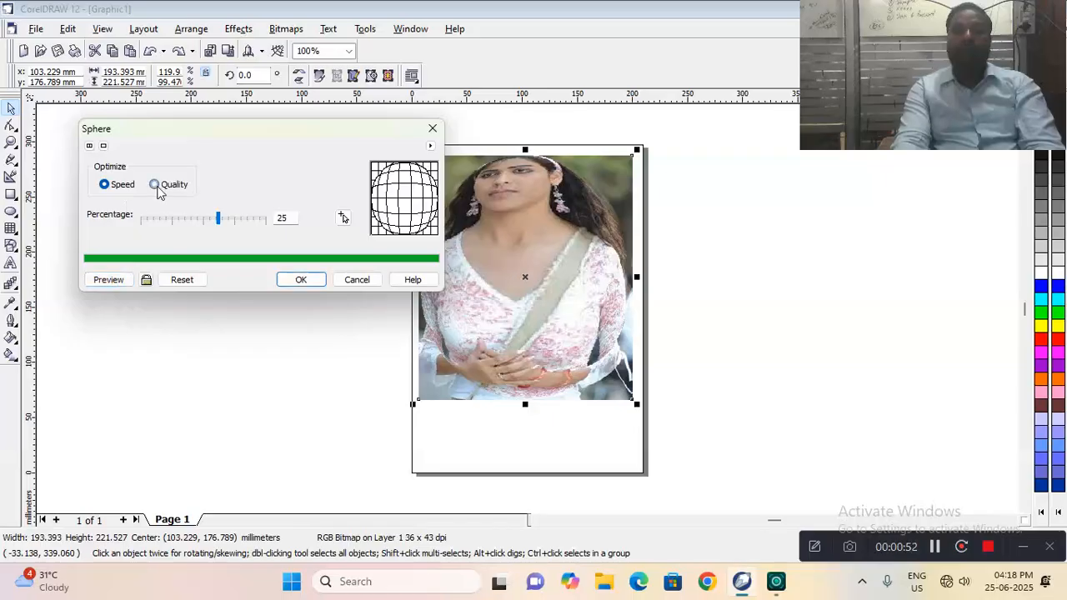
left_click(154, 185)
left_click(112, 279)
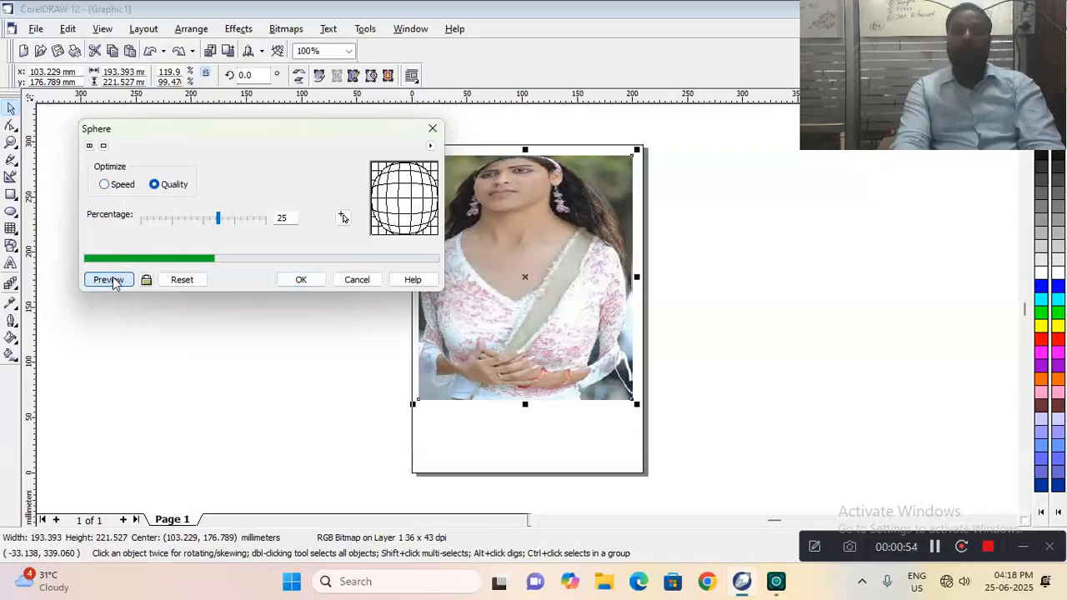
left_click(179, 280)
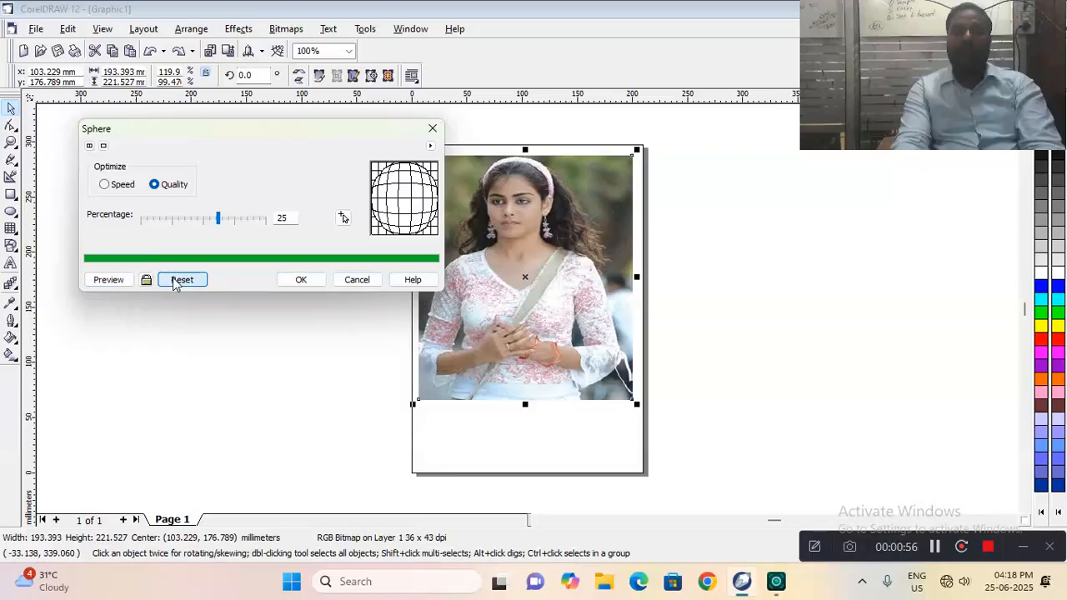
Preview the Sphere effect at -31 percent with Quality optimization, and discard it
left_click_drag(209, 226, 184, 222)
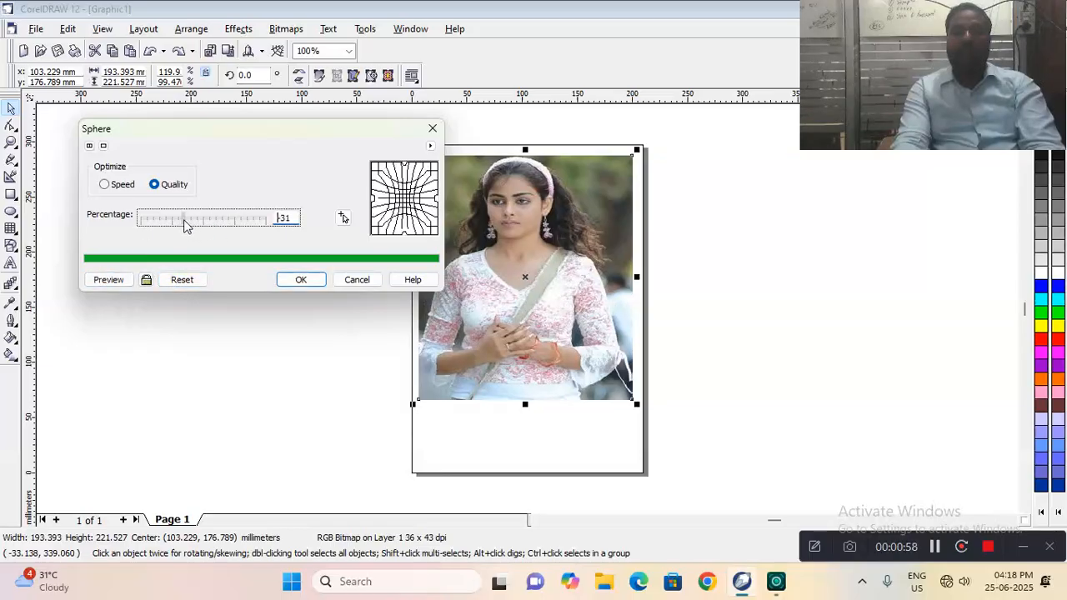
left_click(112, 280)
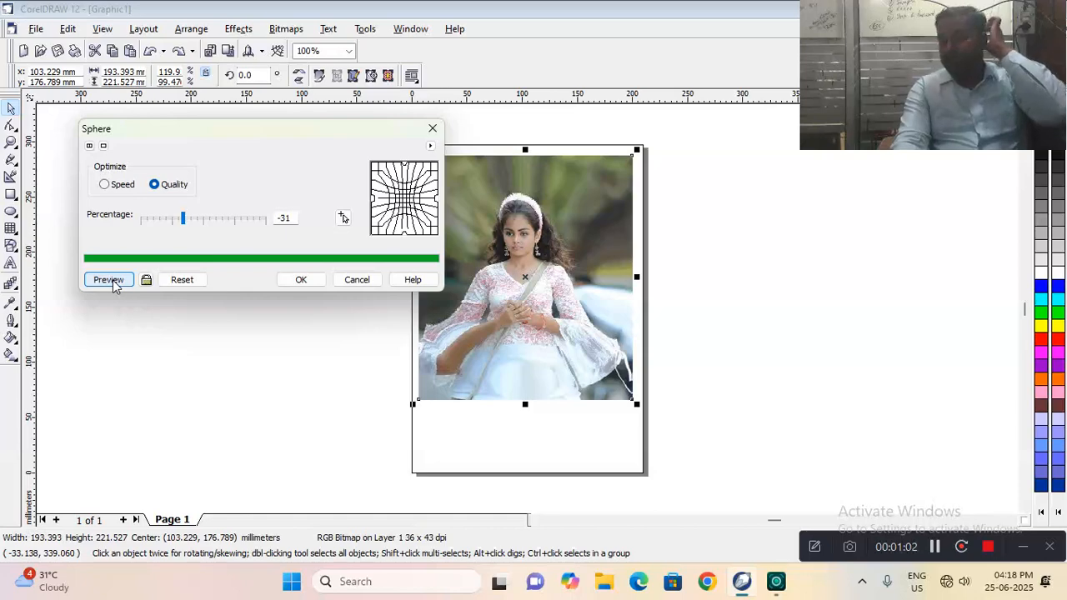
left_click(358, 284)
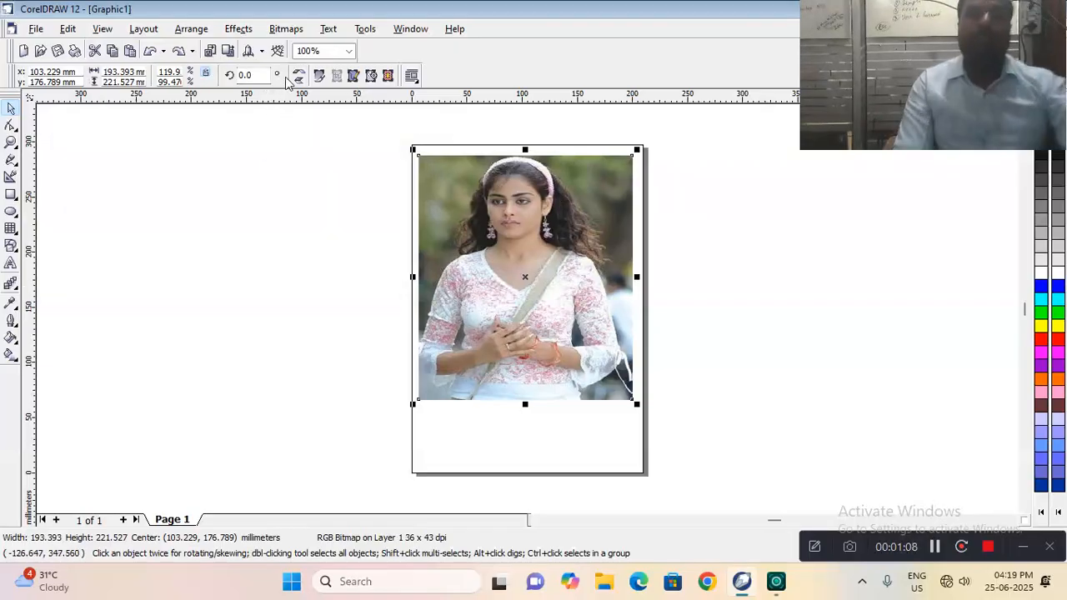
Preview the Charcoal art stroke on the photo with size 5 and edge 0
left_click(277, 31)
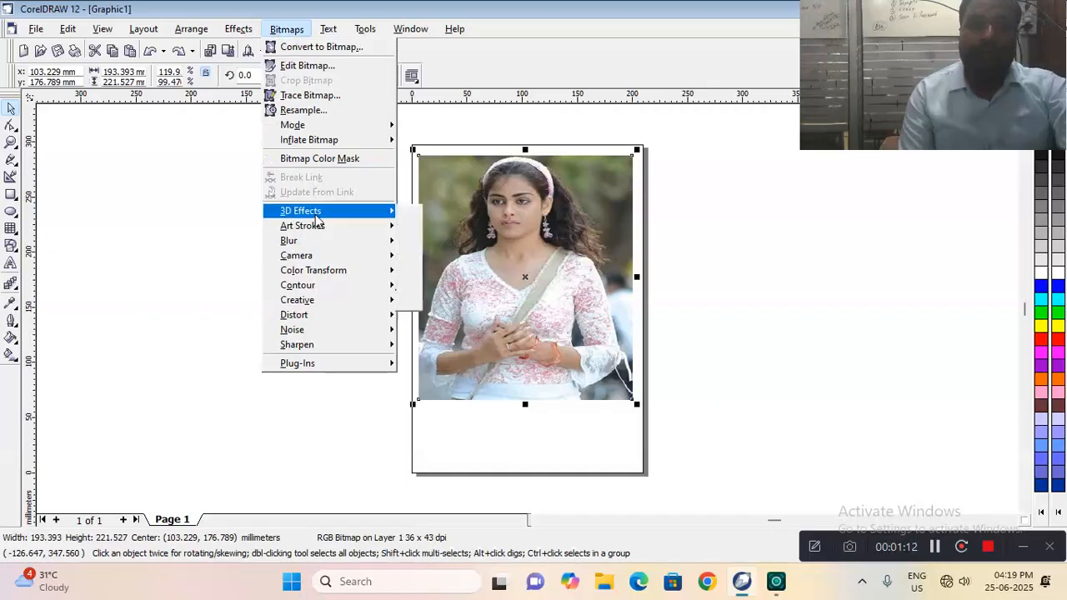
mouse_move(316, 219)
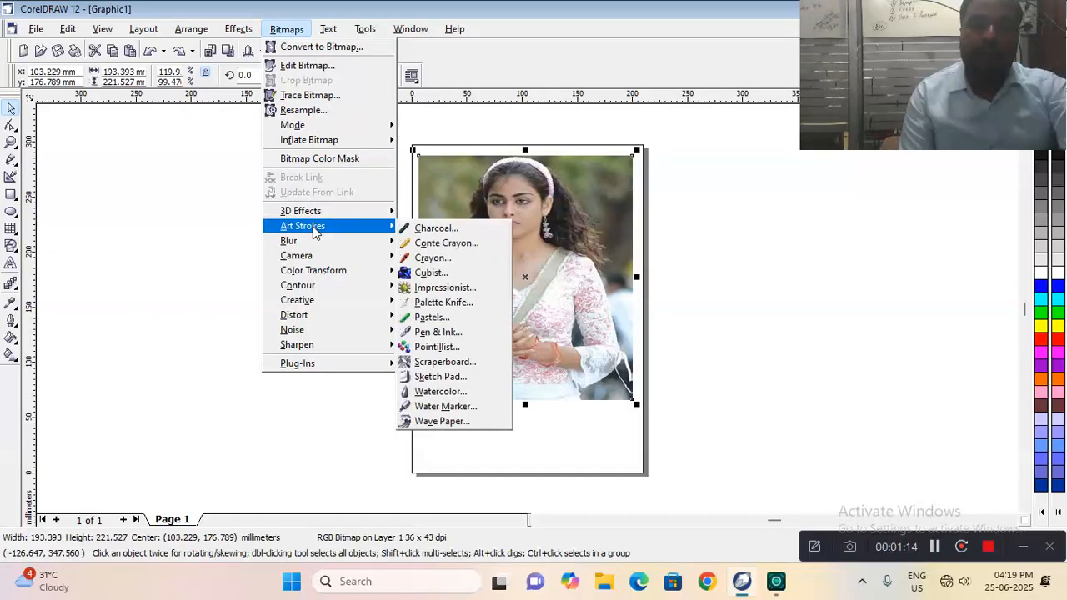
left_click(420, 228)
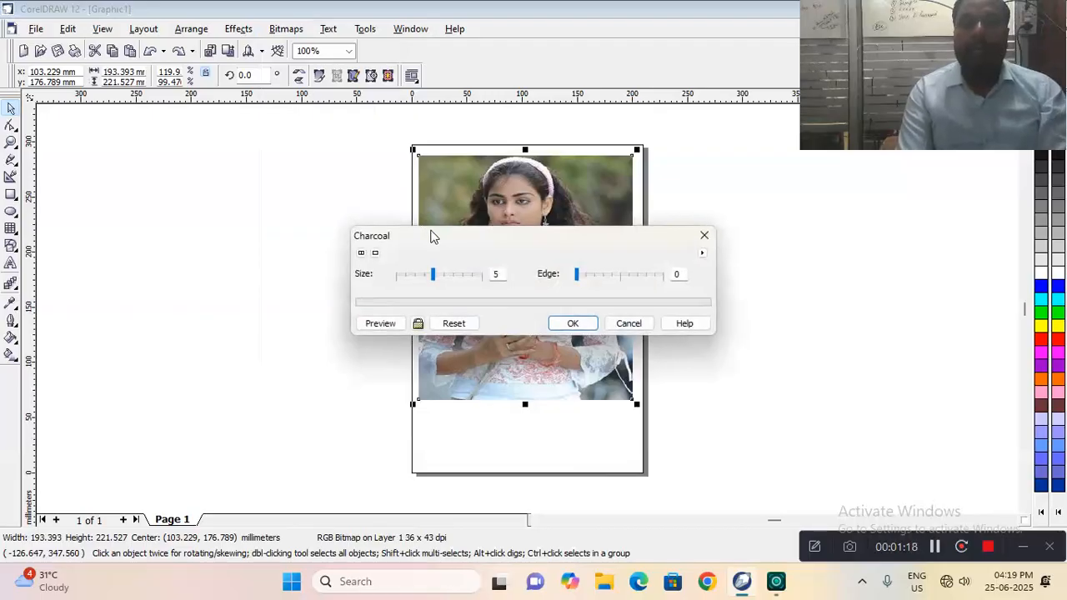
left_click_drag(431, 237, 178, 150)
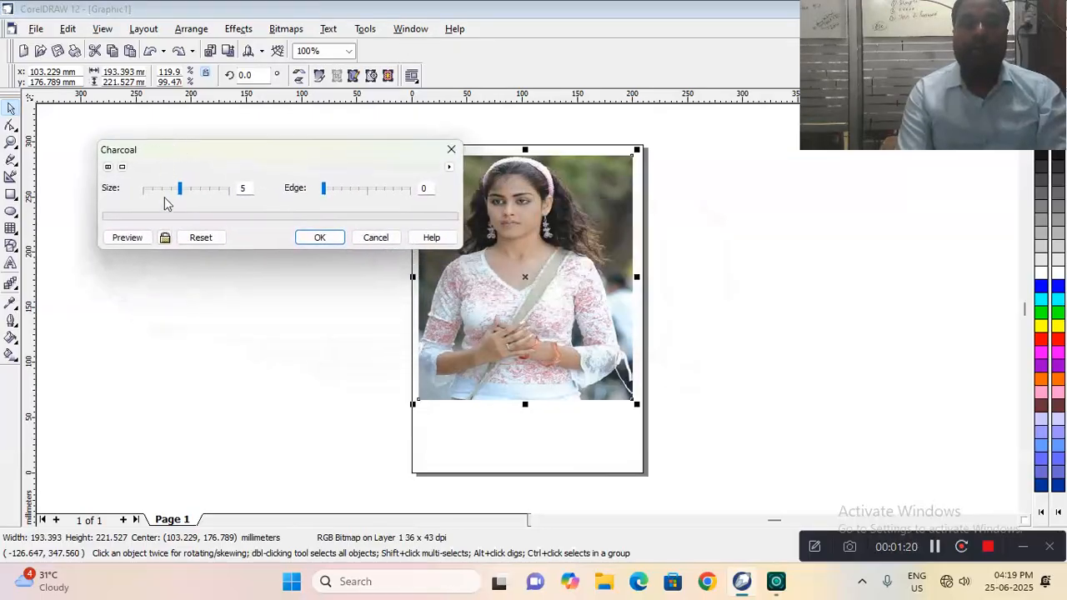
left_click(127, 238)
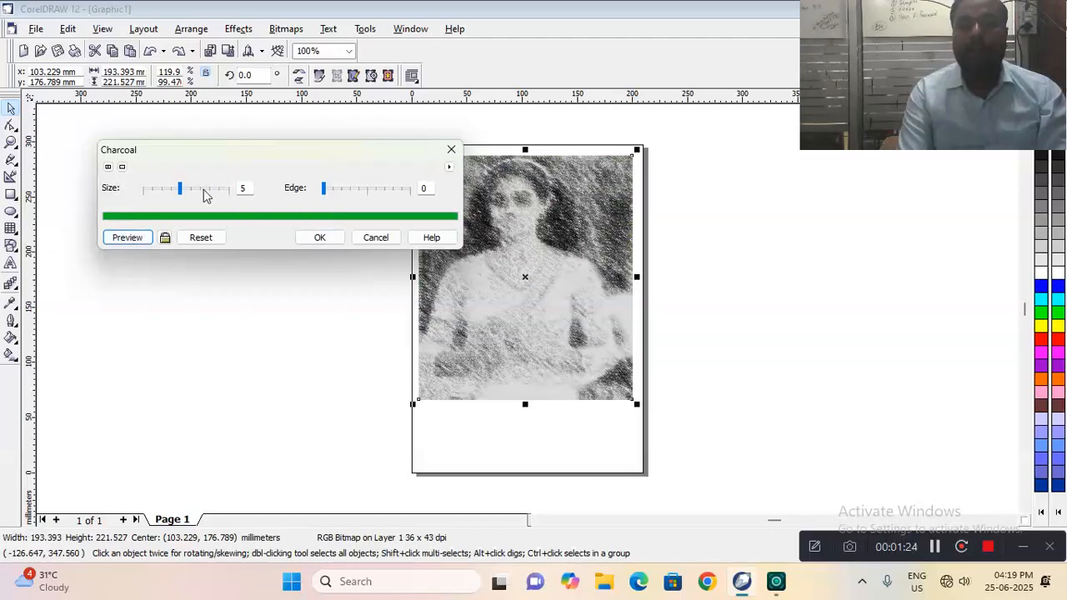
Preview the Charcoal effect with size 5 and edge 4, and discard it
mouse_move(181, 190)
left_mouse_down()
mouse_move(166, 200)
mouse_move(180, 198)
left_mouse_up()
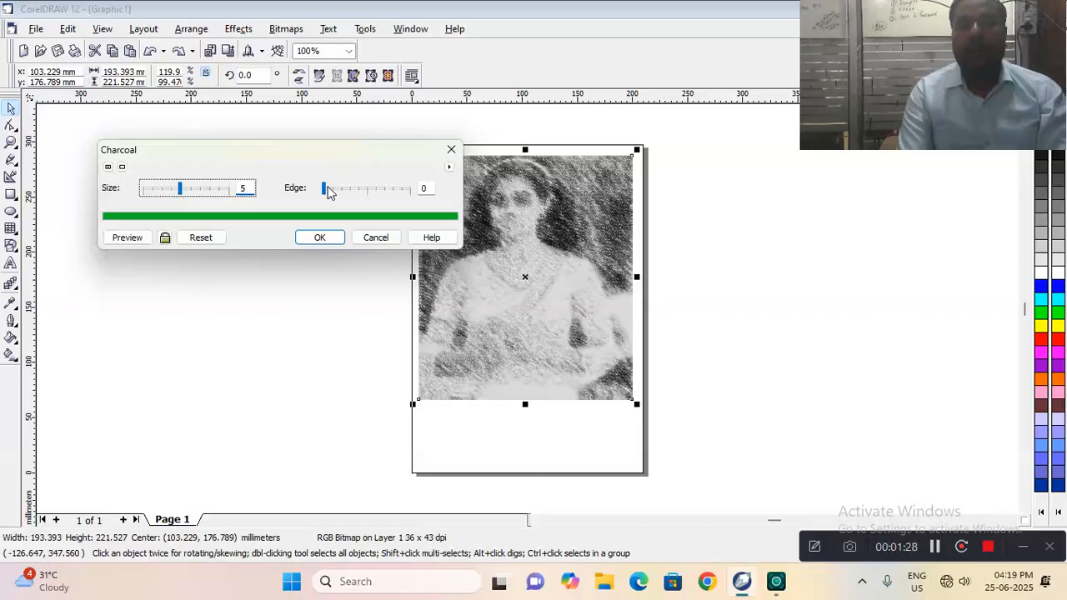
left_click(327, 191)
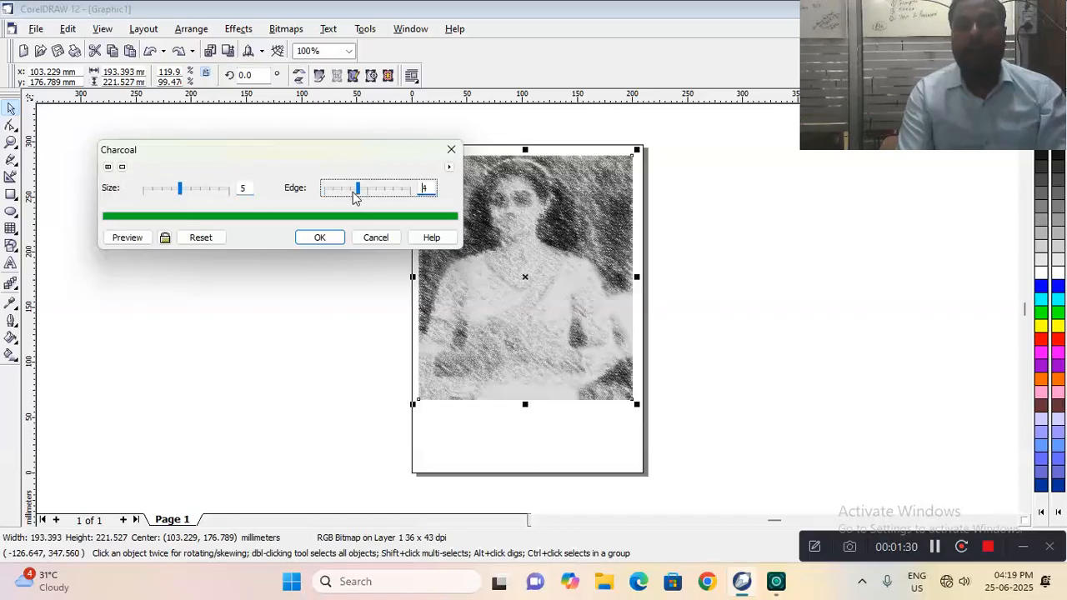
left_click(147, 238)
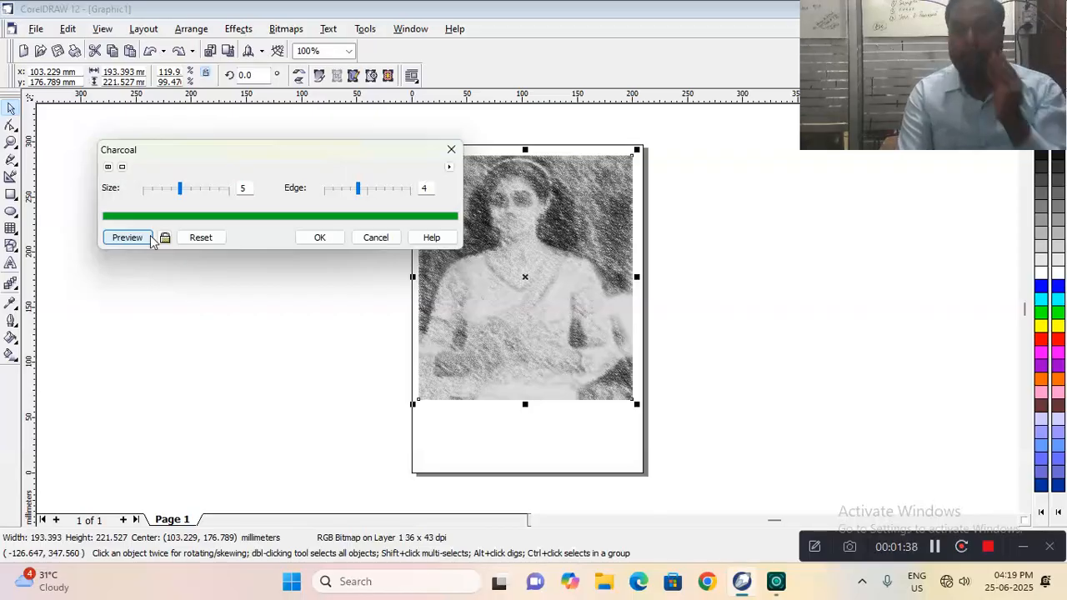
left_click(361, 239)
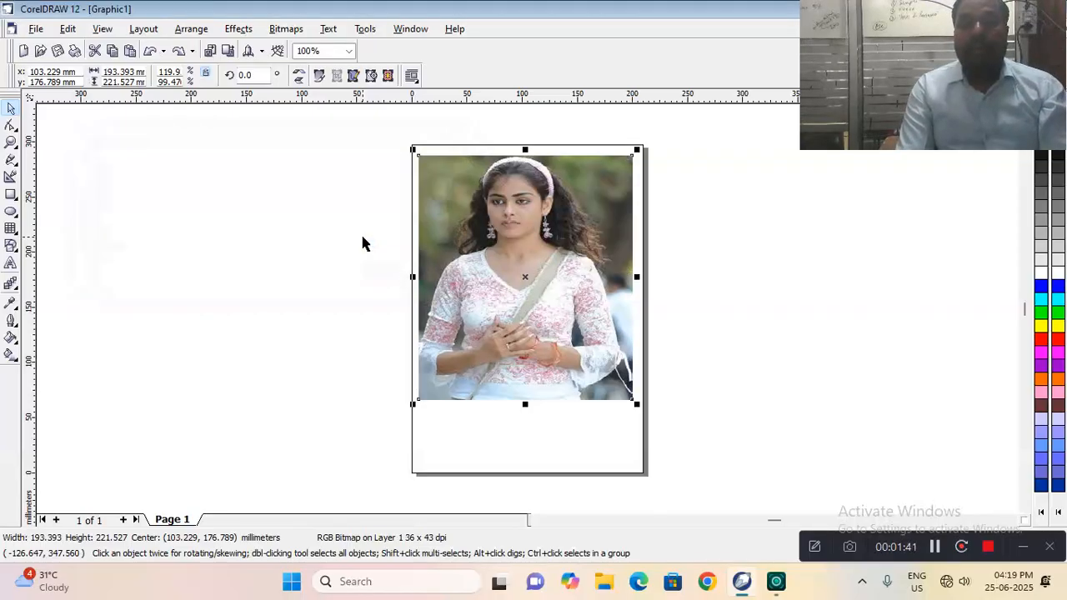
Start the Conte Crayon art stroke on the photo, enable the orange-brown conte color, and preview it at pressure 50 and texture 0
left_click(285, 30)
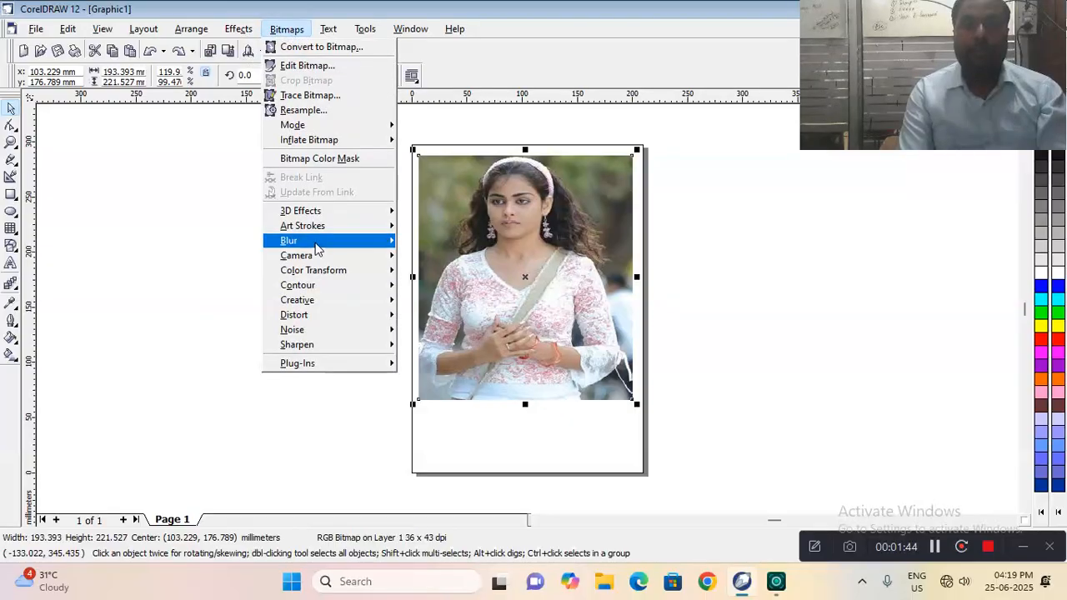
mouse_move(312, 229)
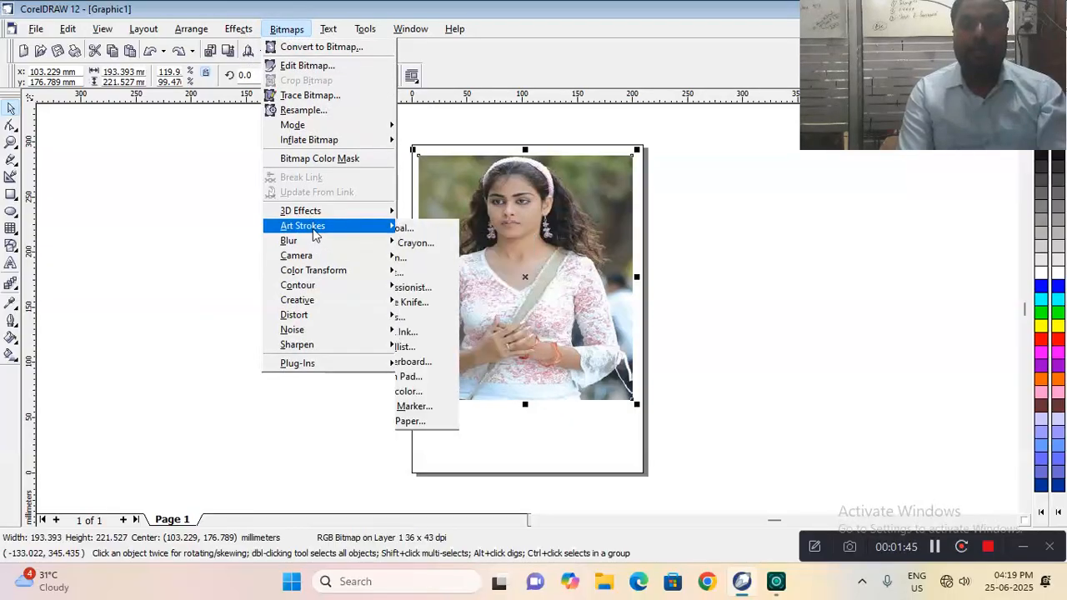
left_click(443, 248)
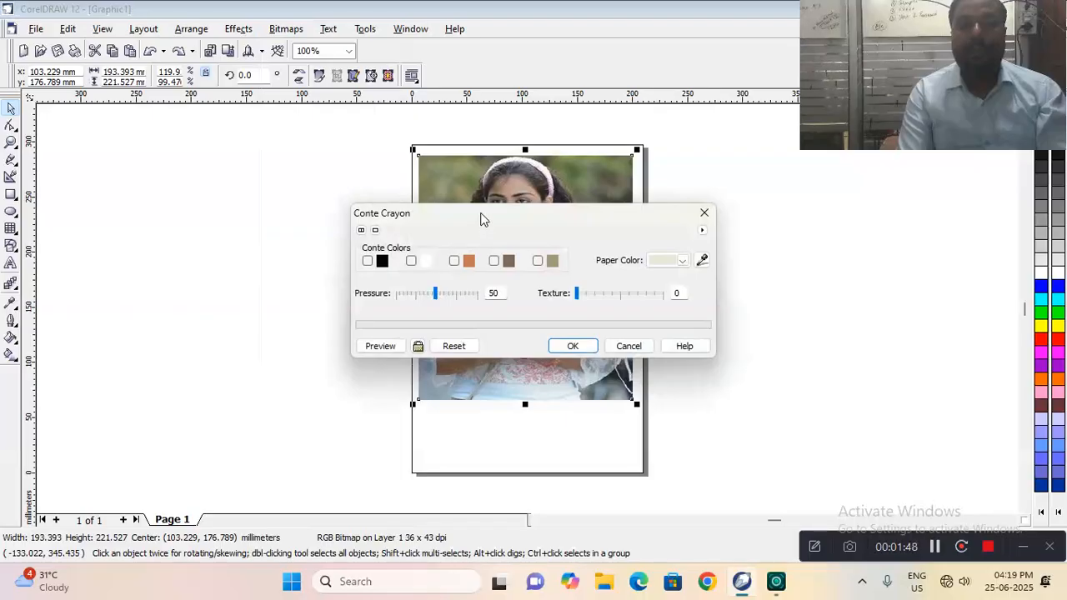
left_click_drag(480, 219, 203, 115)
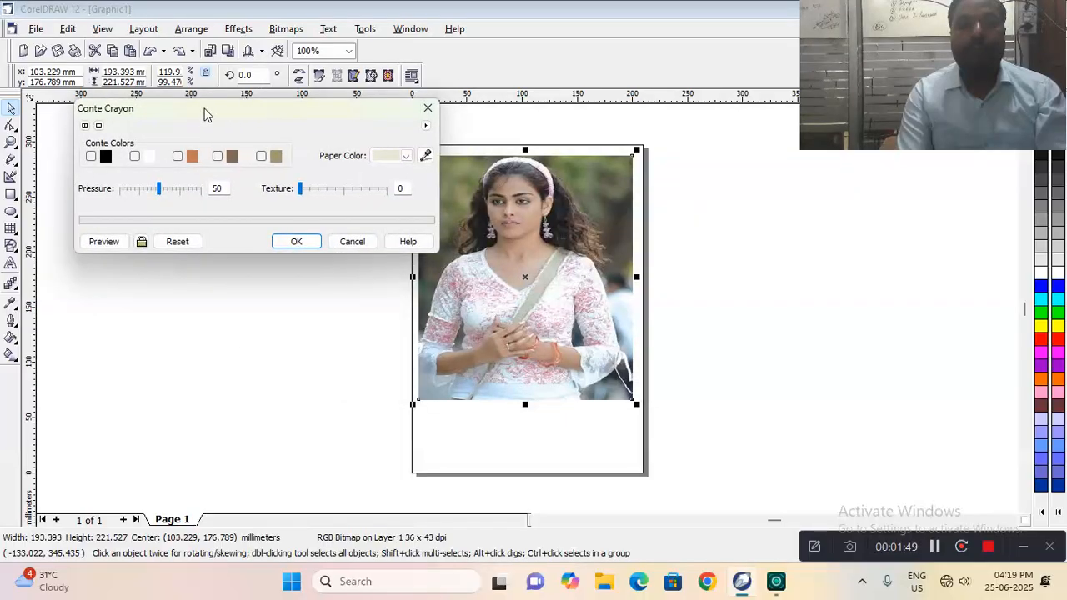
left_click(177, 157)
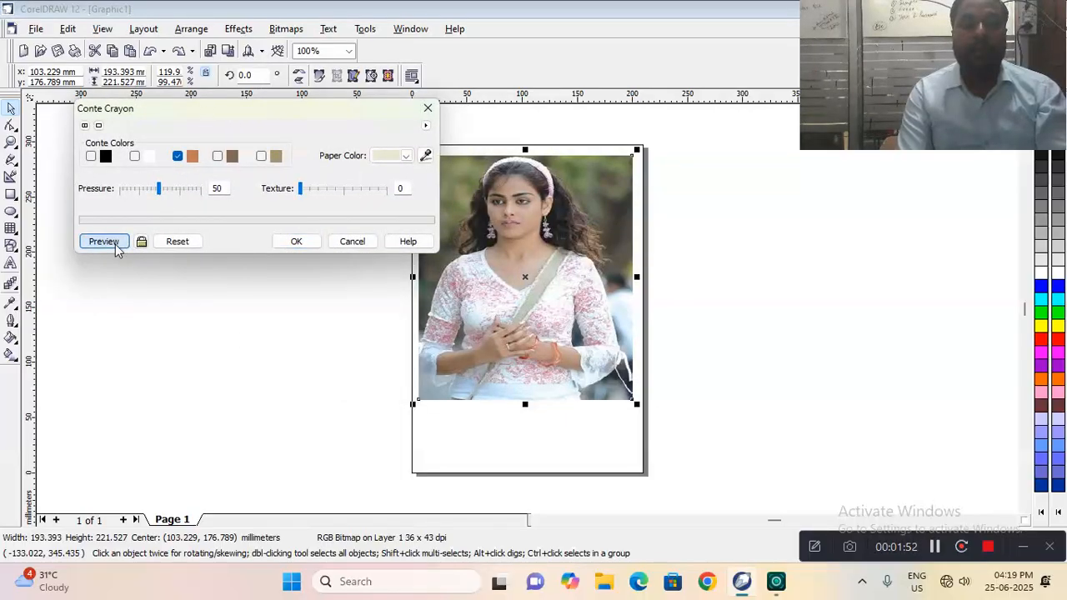
left_click(103, 241)
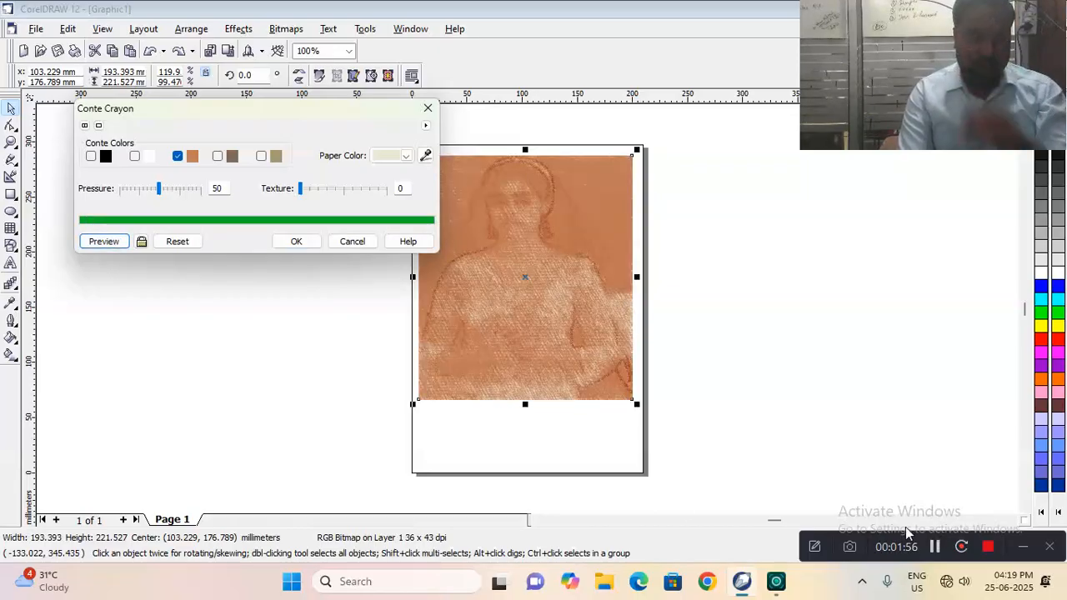
Set the Conte Crayon texture to 4, add the black conte color, preview the result, and apply the effect to the photo
left_click(338, 191)
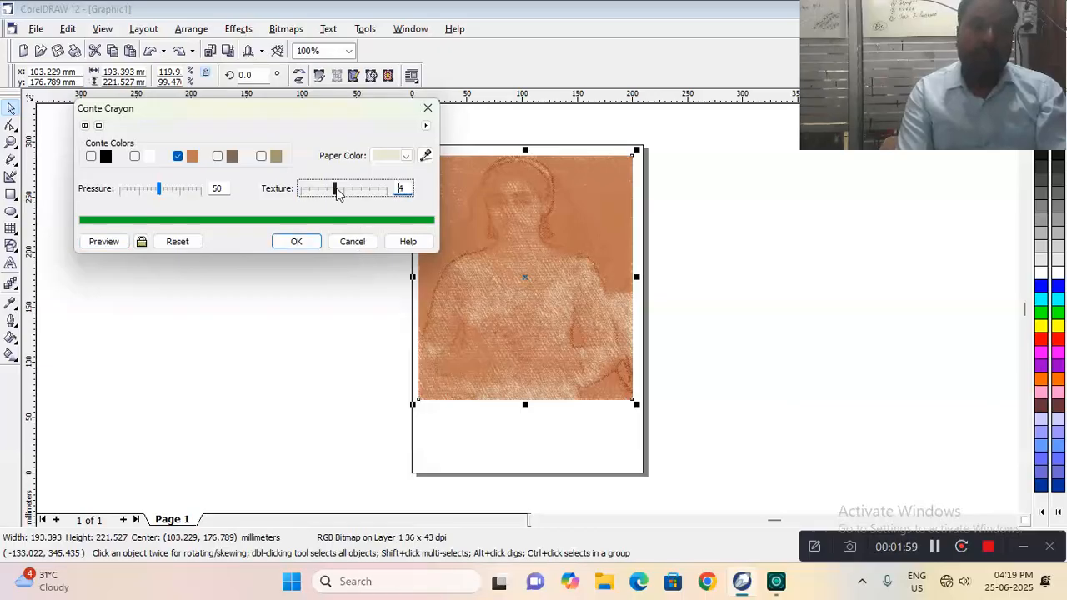
left_click(91, 156)
left_click(114, 243)
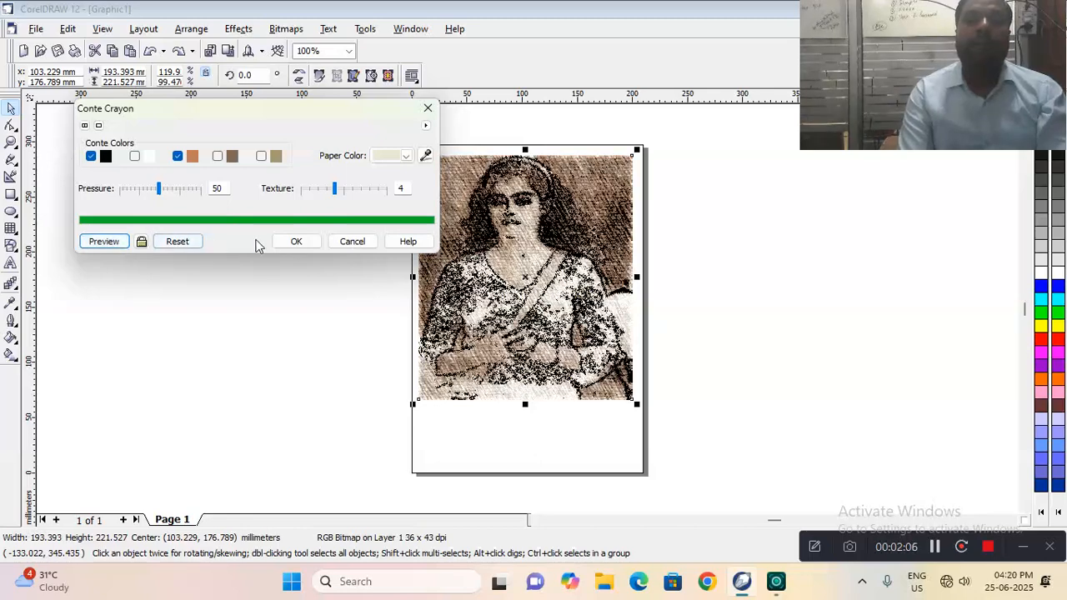
left_click(298, 242)
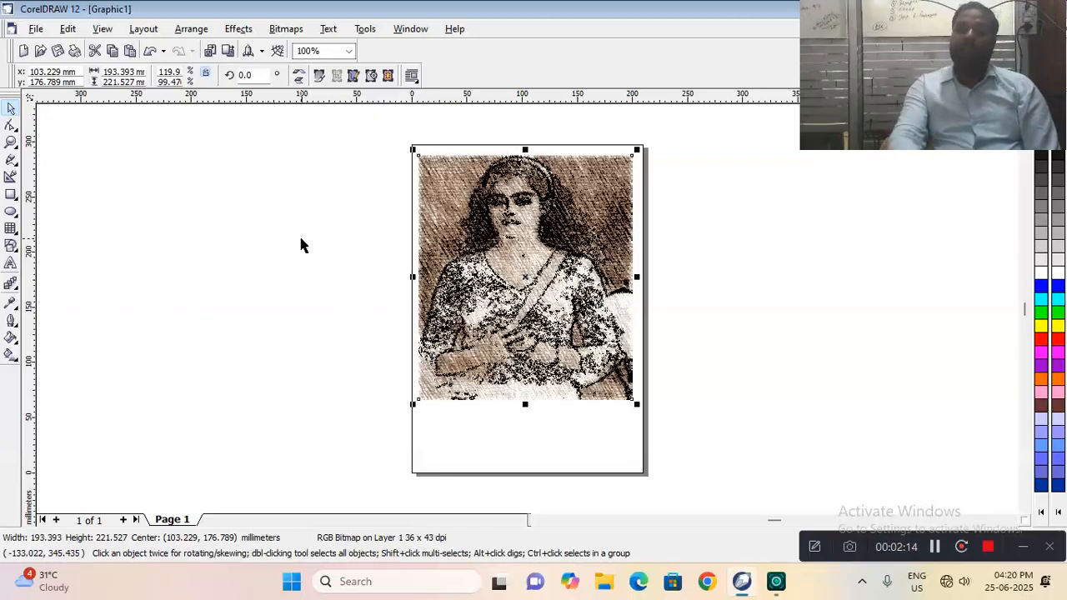
Undo the Conte Crayon effect applied to the photo
left_click(936, 558)
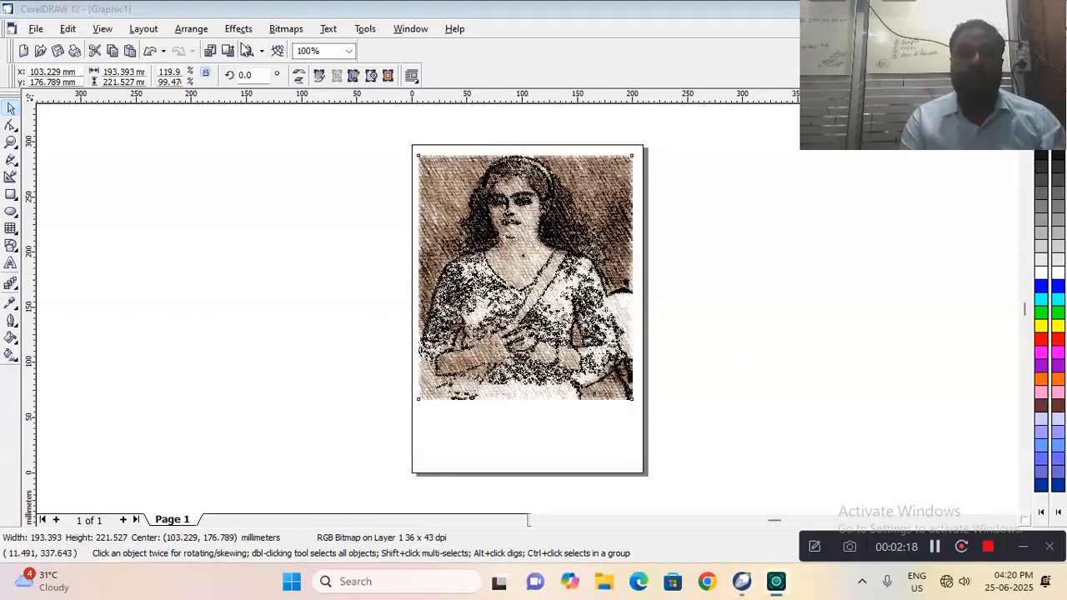
left_click(283, 29)
left_click(283, 29)
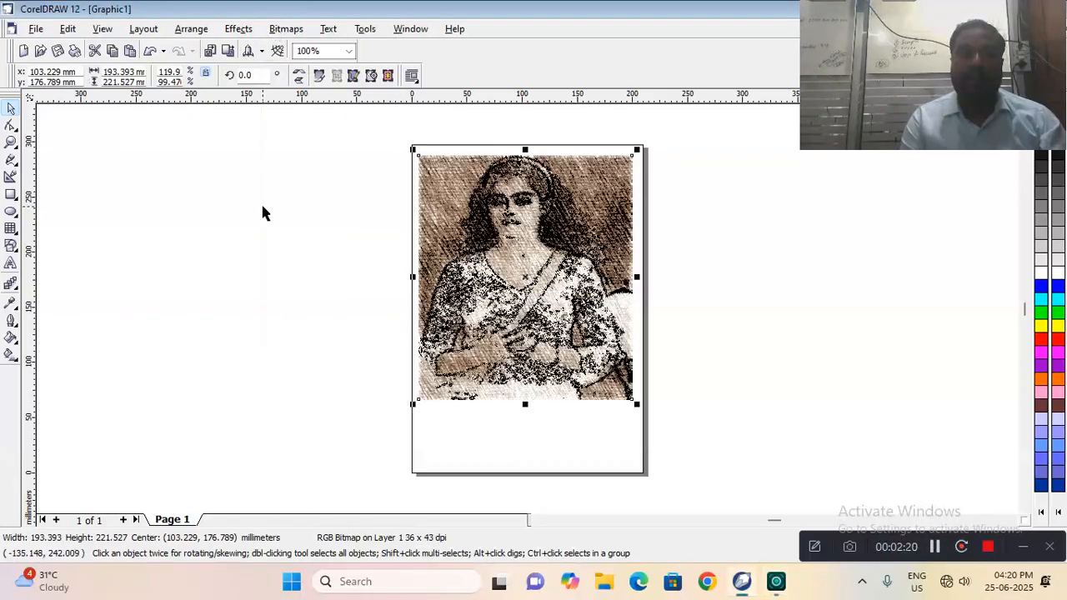
key("ctrl+z")
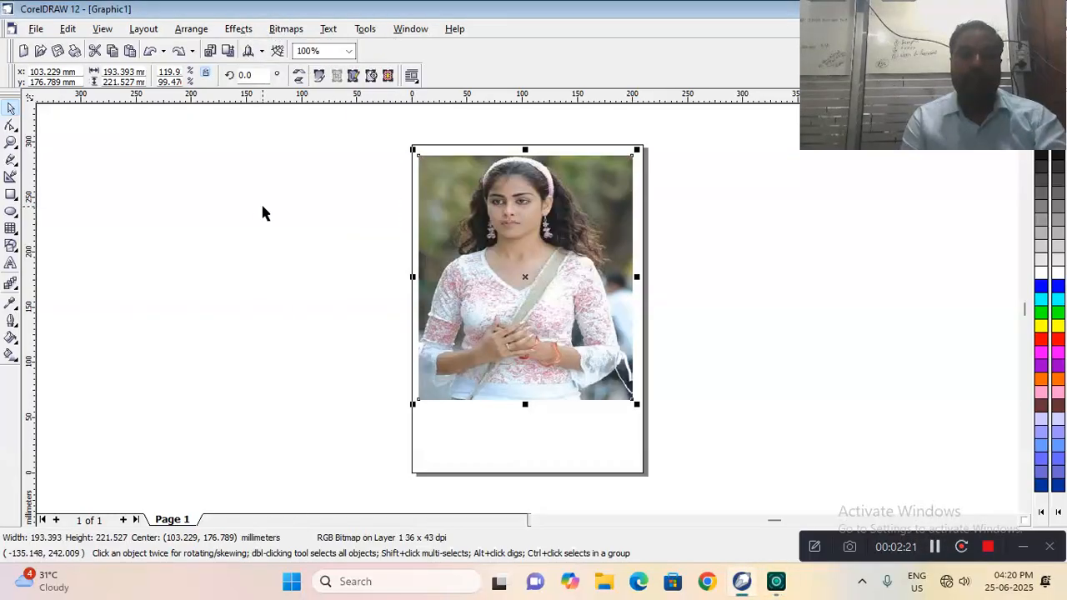
Preview the Crayon art stroke on the photo with size 12 and outline 25, and discard it
left_click(285, 32)
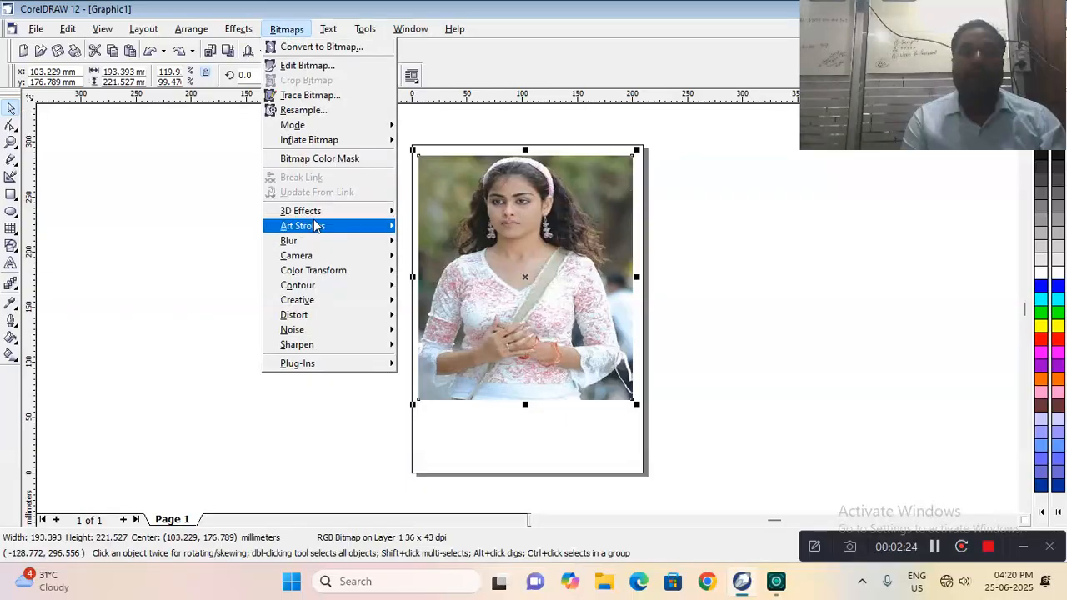
mouse_move(316, 232)
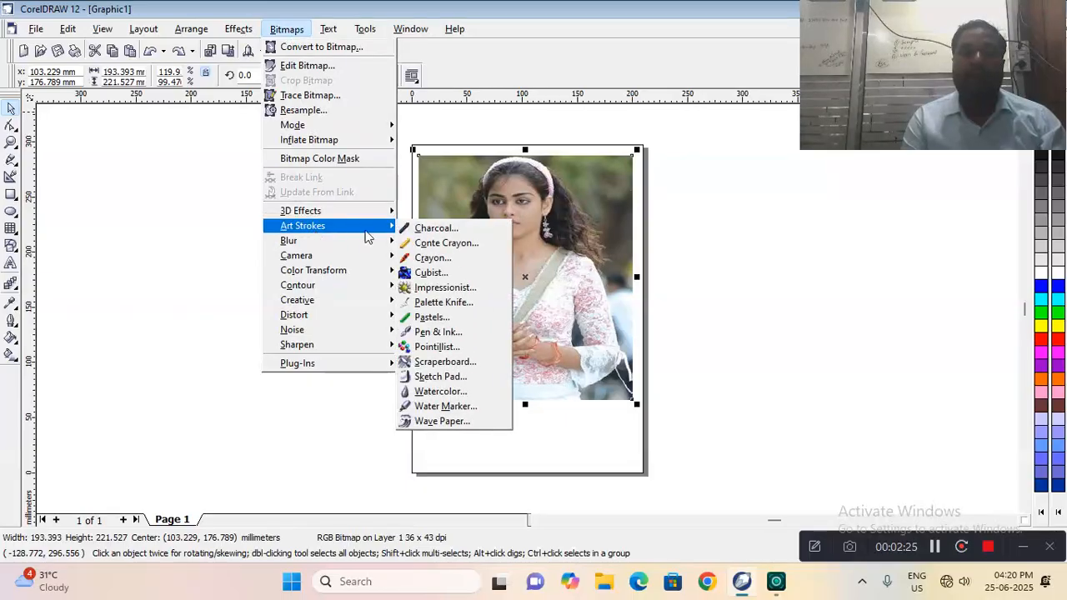
left_click(433, 258)
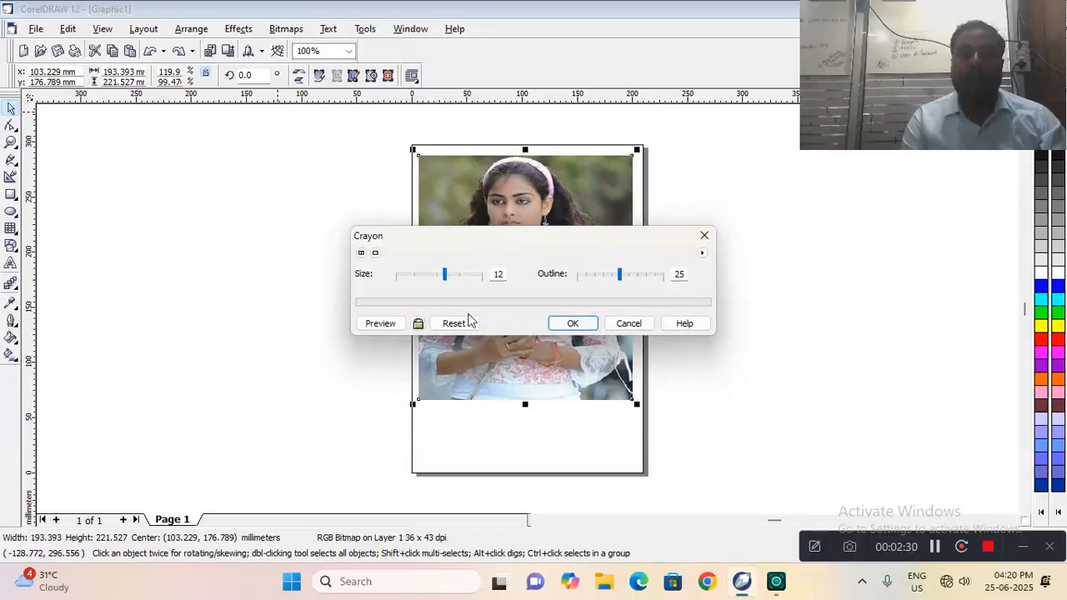
left_click(383, 324)
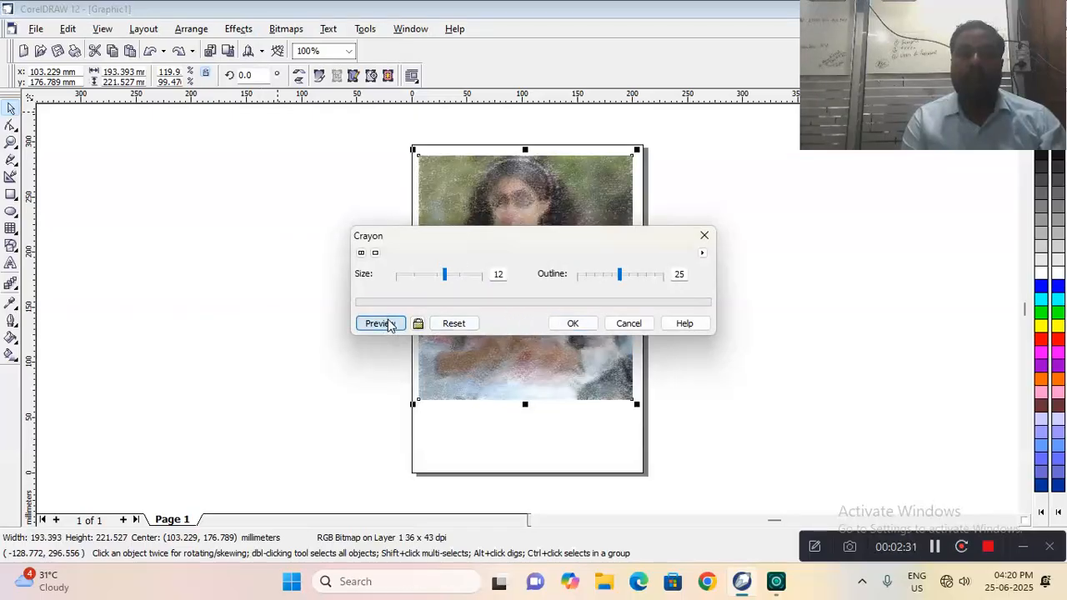
left_click(632, 324)
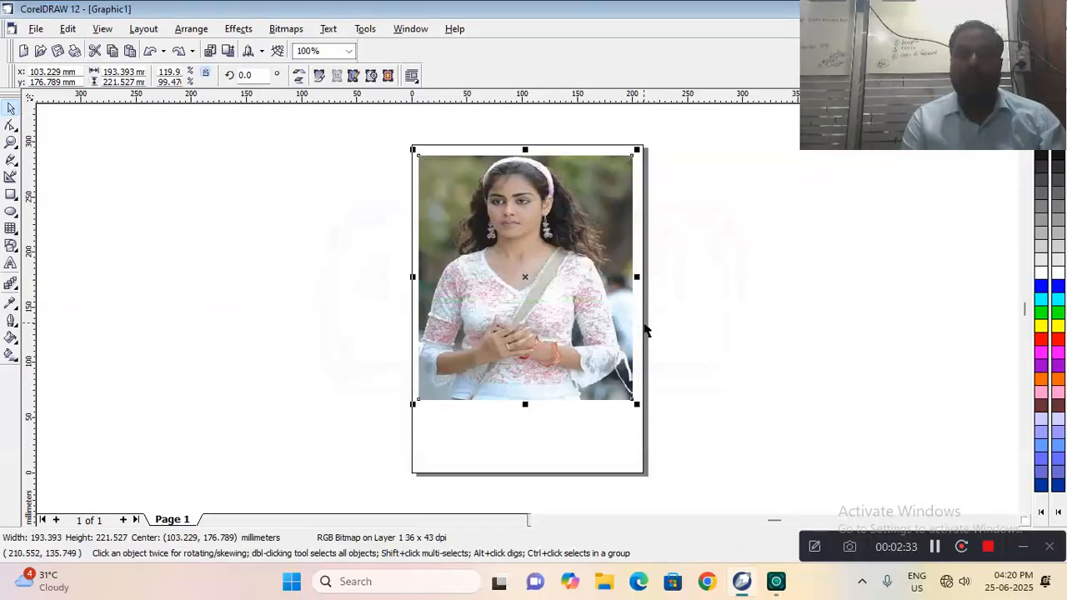
Preview the Cubist art stroke on the photo with size 10, brightness 50 and black paper color
left_click(288, 29)
mouse_move(313, 226)
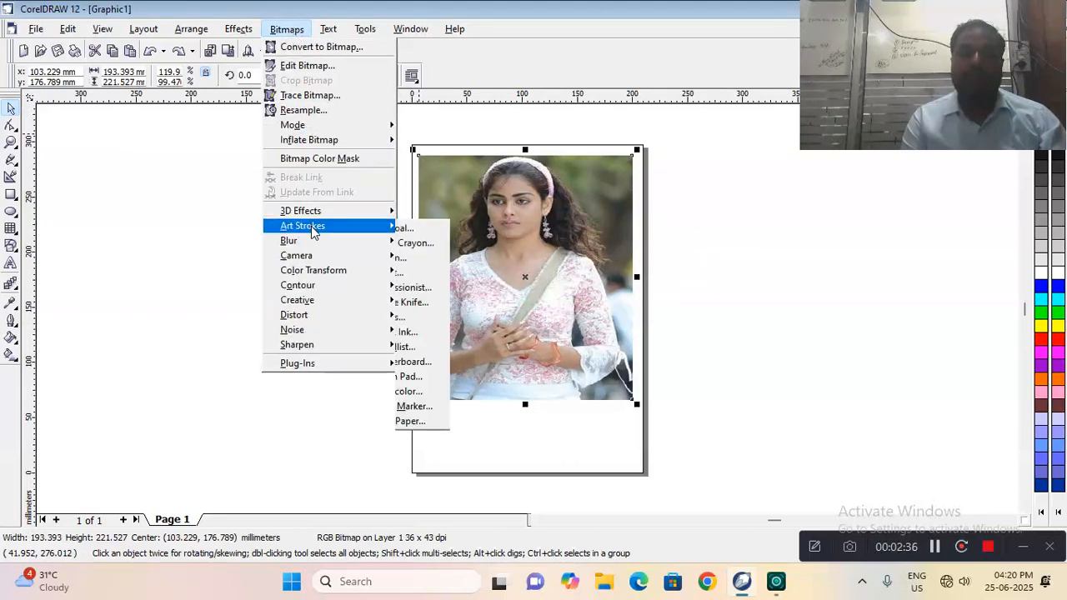
left_click(448, 276)
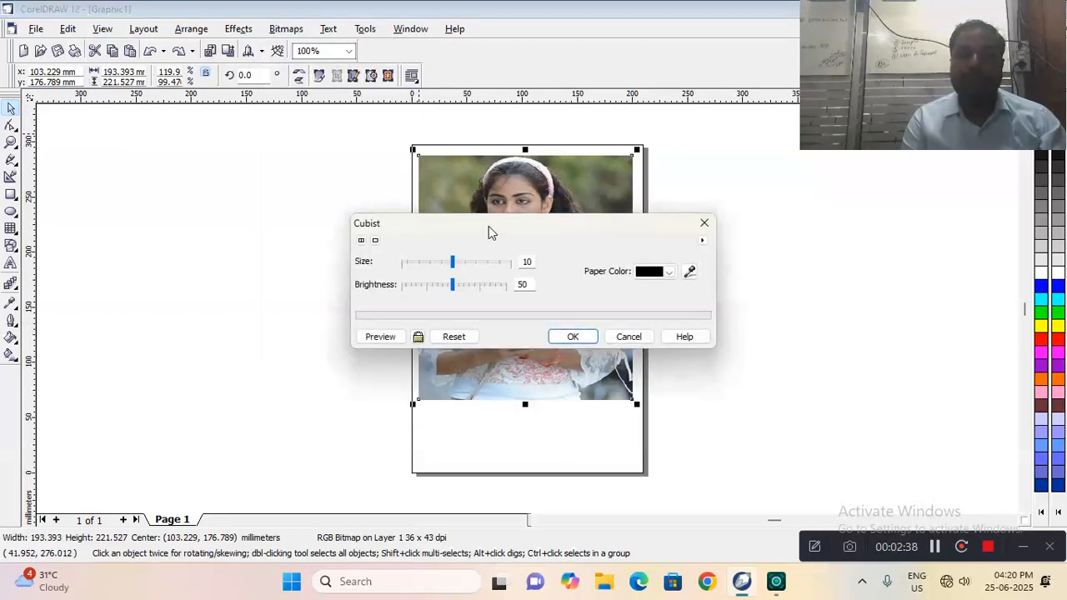
left_click_drag(488, 231, 192, 113)
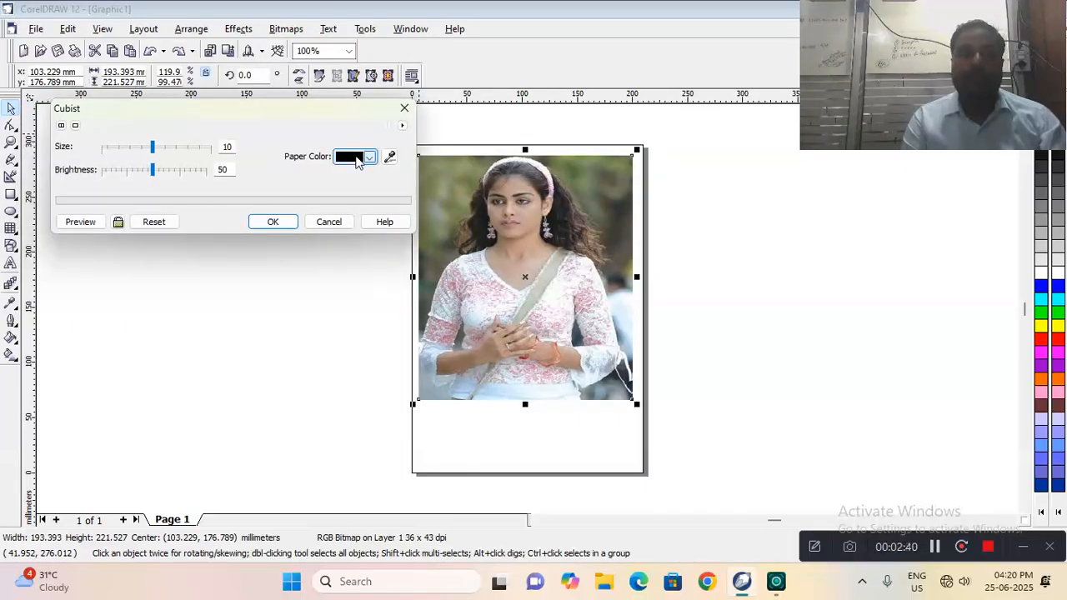
left_click(80, 222)
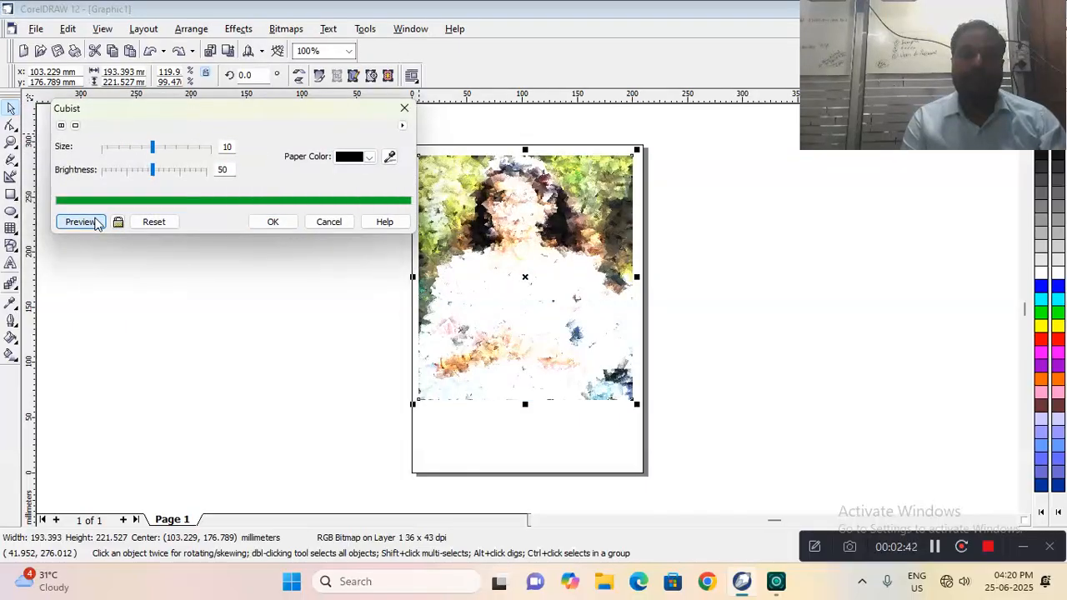
Preview the Cubist effect at brightness 22, reduce its size to 5, preview it again, and discard it
left_click_drag(129, 165, 124, 171)
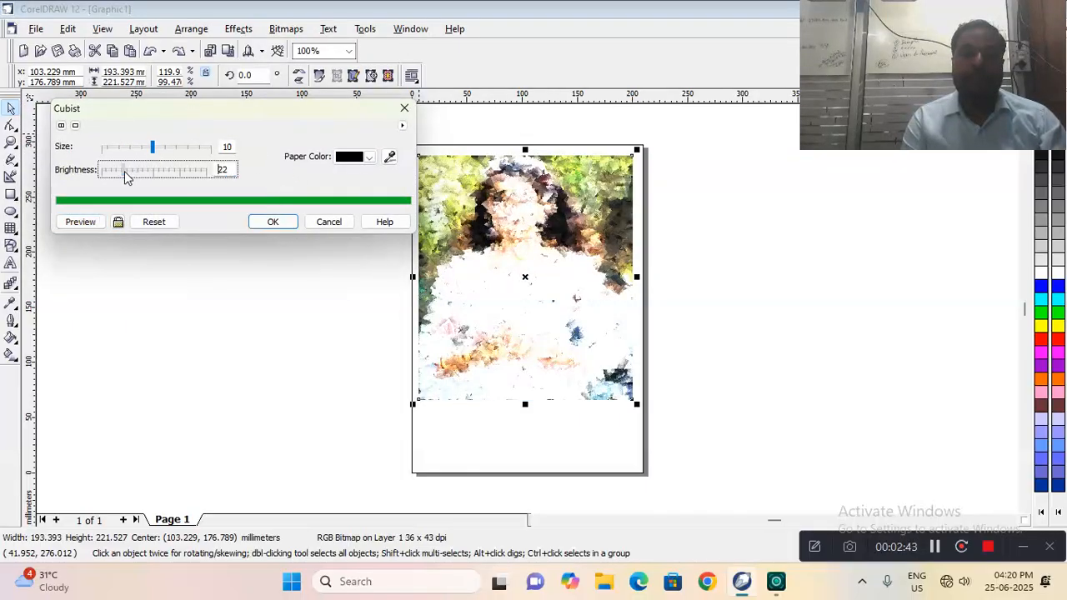
left_click(93, 224)
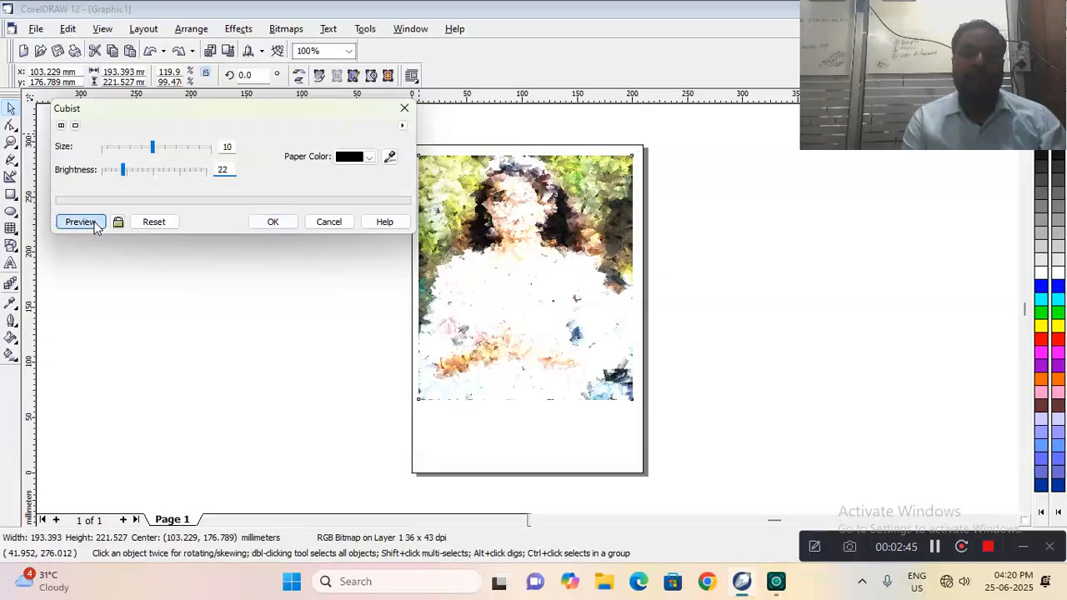
left_click(128, 147)
left_click(80, 221)
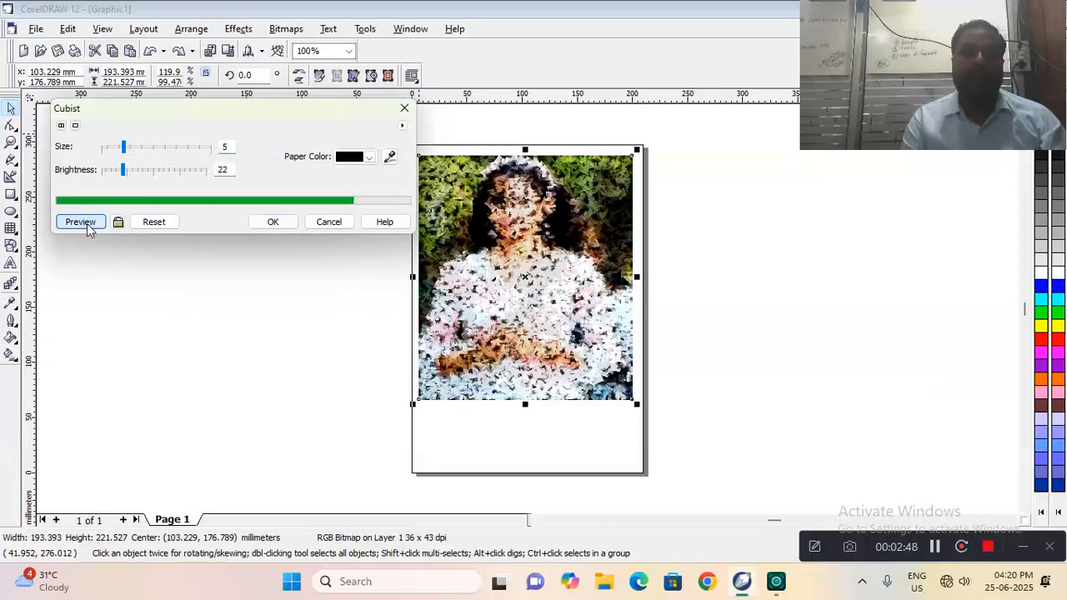
left_click(329, 221)
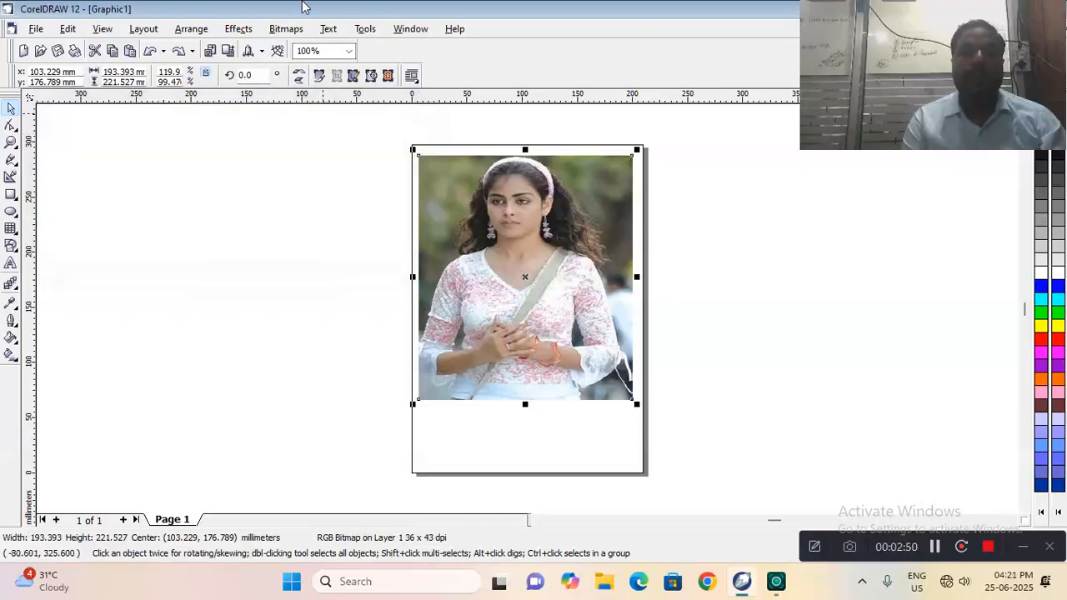
Preview the Impressionist art stroke in Strokes style at stroke 33 and in Dabs style at dab size 3, and discard it
left_click(287, 29)
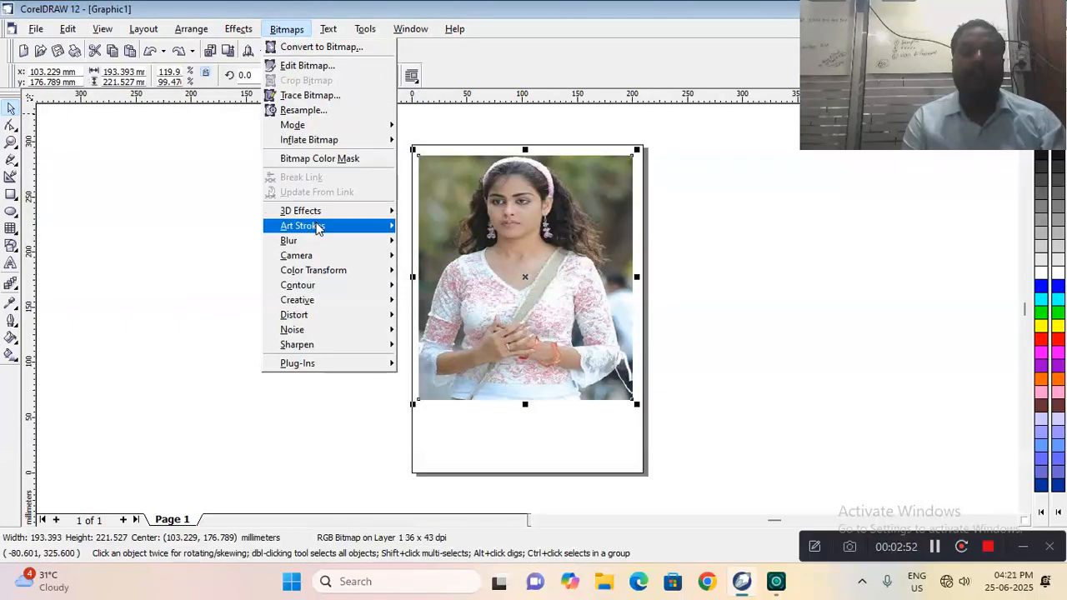
mouse_move(321, 226)
left_click(450, 288)
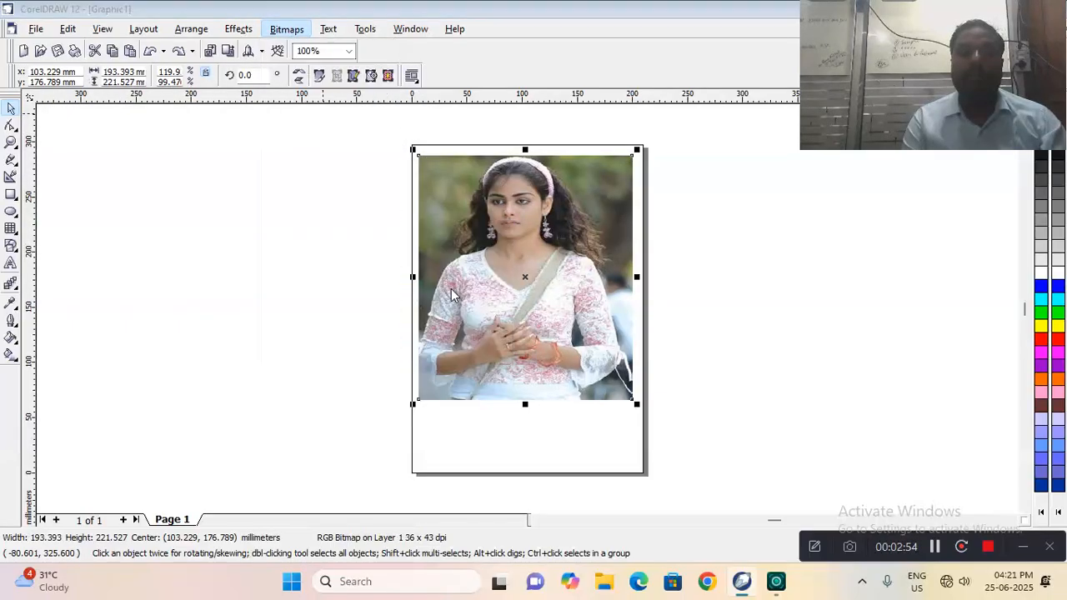
left_click_drag(466, 211, 202, 113)
left_click(125, 252)
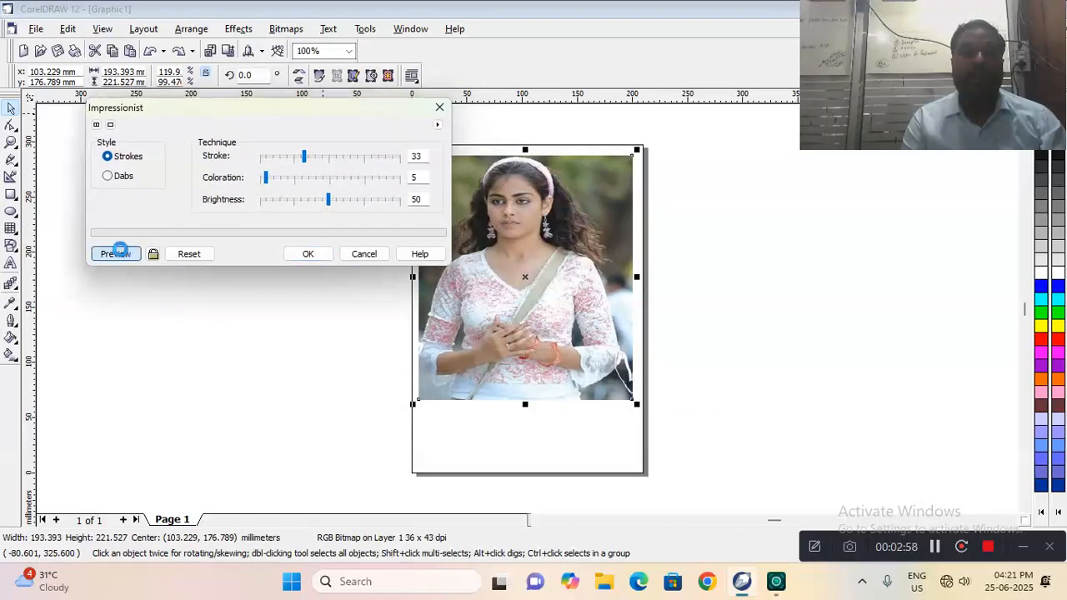
left_click(107, 176)
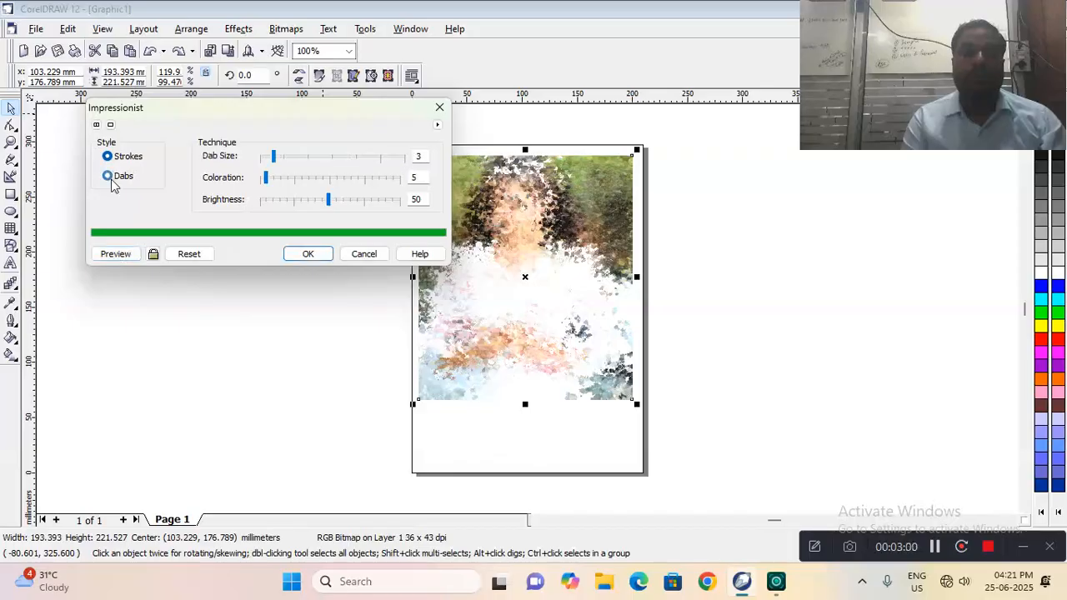
left_click(121, 254)
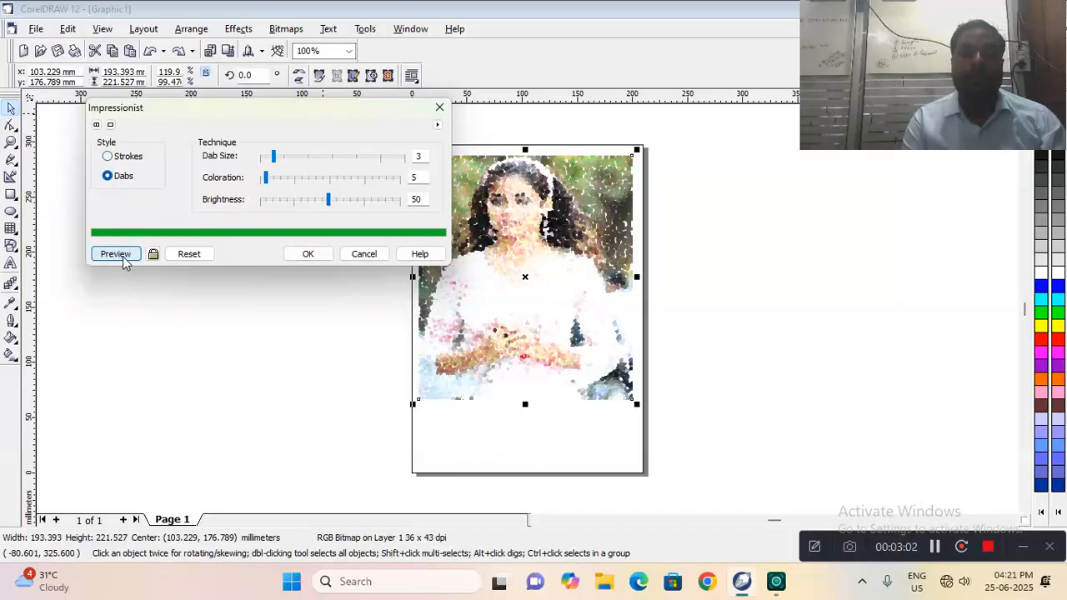
left_click(364, 254)
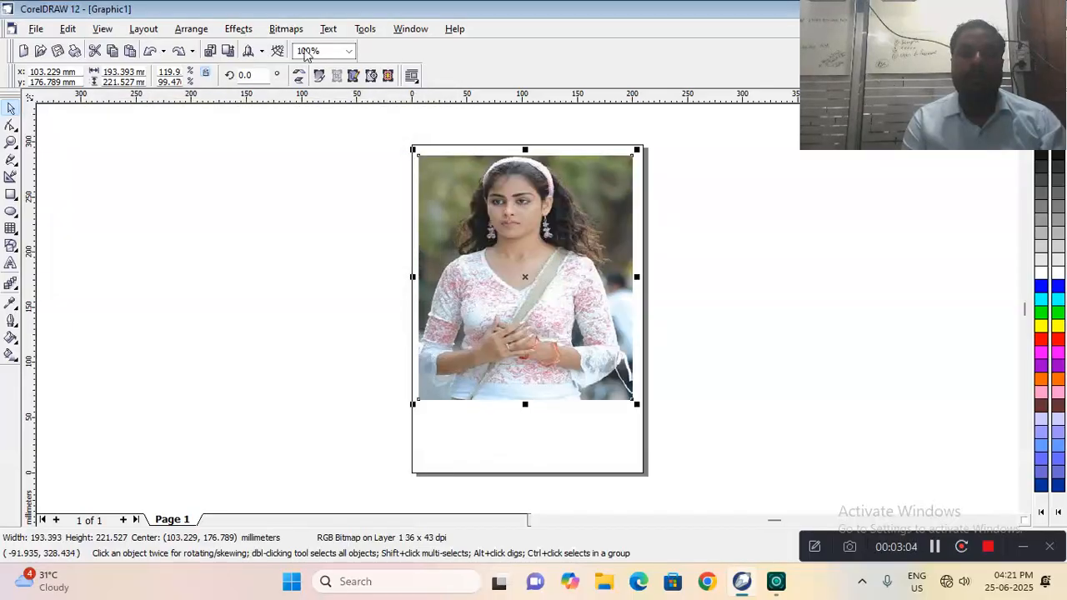
Preview the Palette Knife art stroke with blade size 30, soft edge 0 and angle 180, and reset its settings
left_click(283, 30)
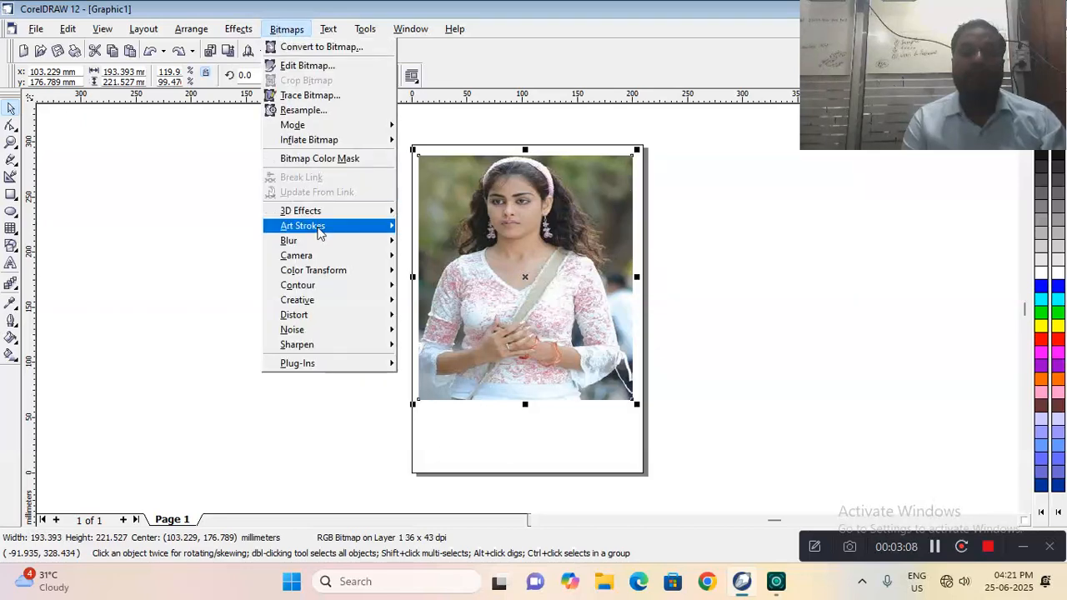
mouse_move(321, 233)
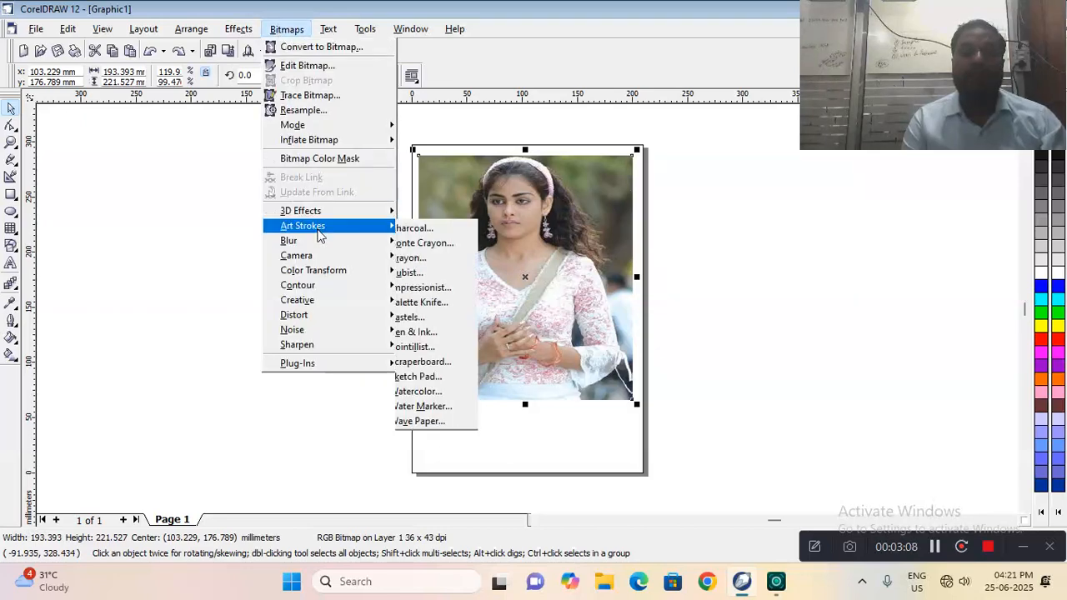
left_click(466, 302)
left_click_drag(470, 222, 220, 54)
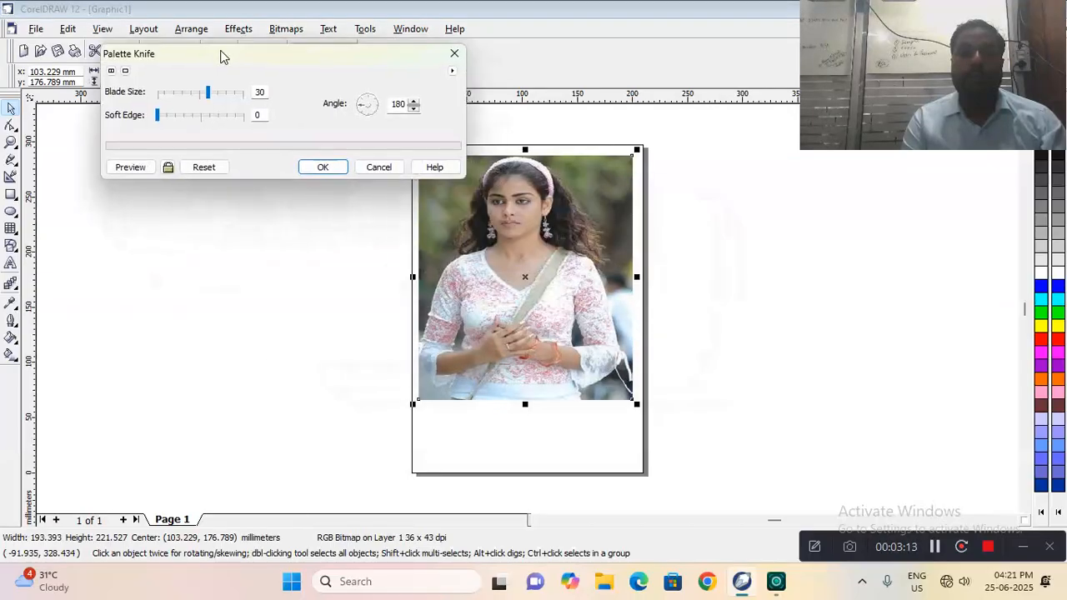
left_click(140, 166)
left_click(204, 167)
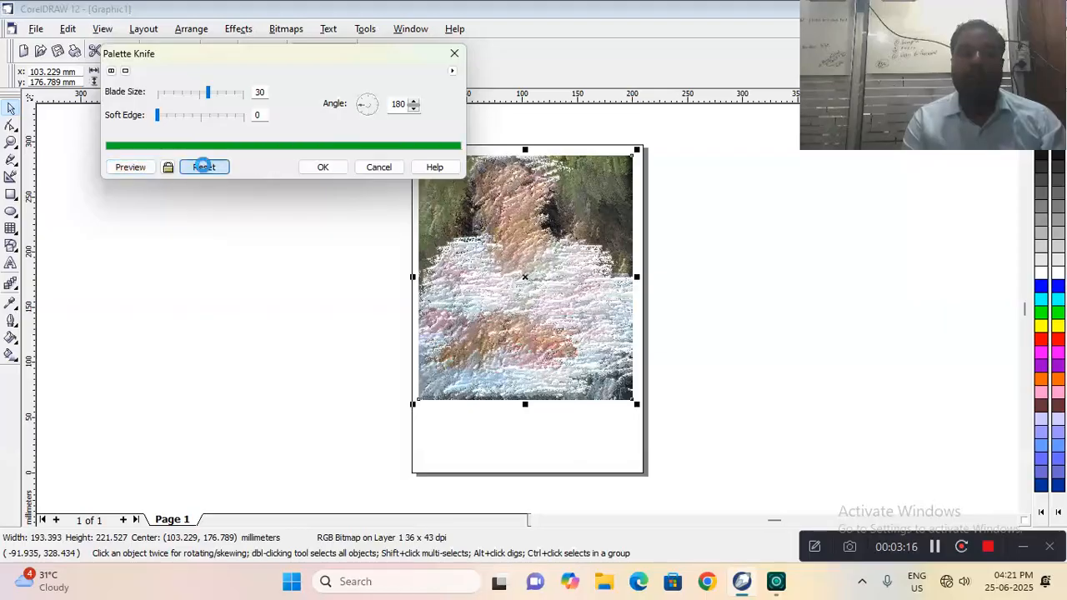
Preview the Palette Knife effect with soft edge 2, and discard it
left_click(181, 120)
left_click(133, 168)
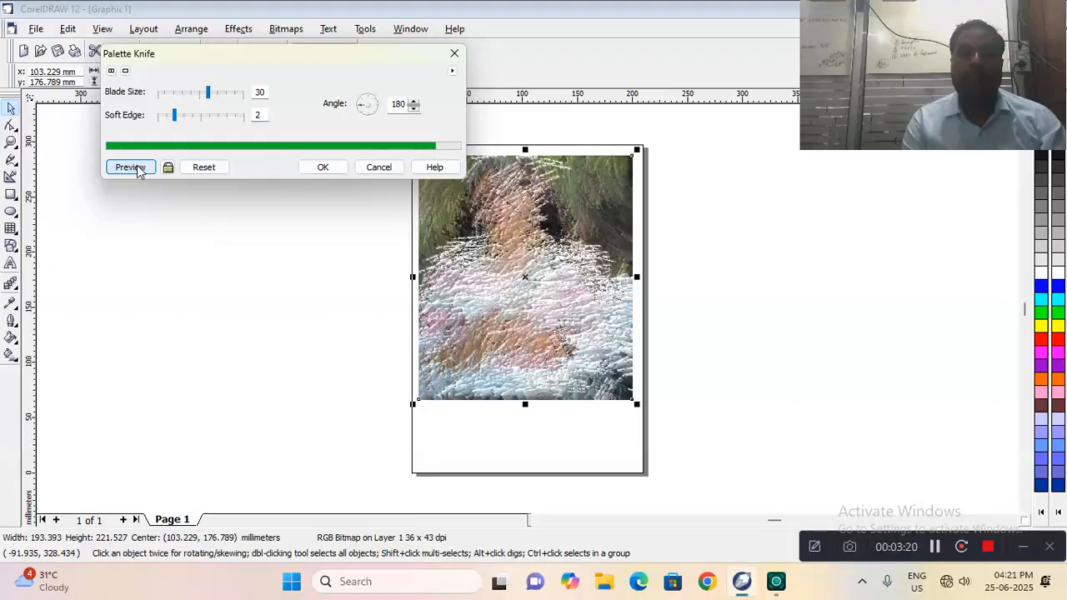
left_click(380, 167)
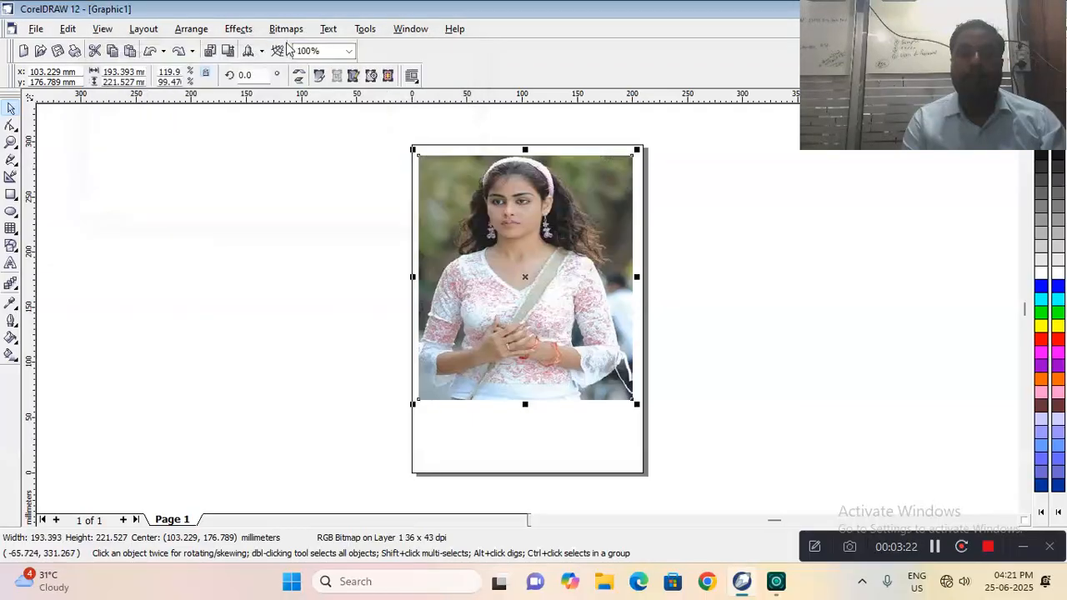
Preview the Pastels art stroke as Soft and as Oil with stroke size 5 and hue variation 30, and discard it
left_click(272, 31)
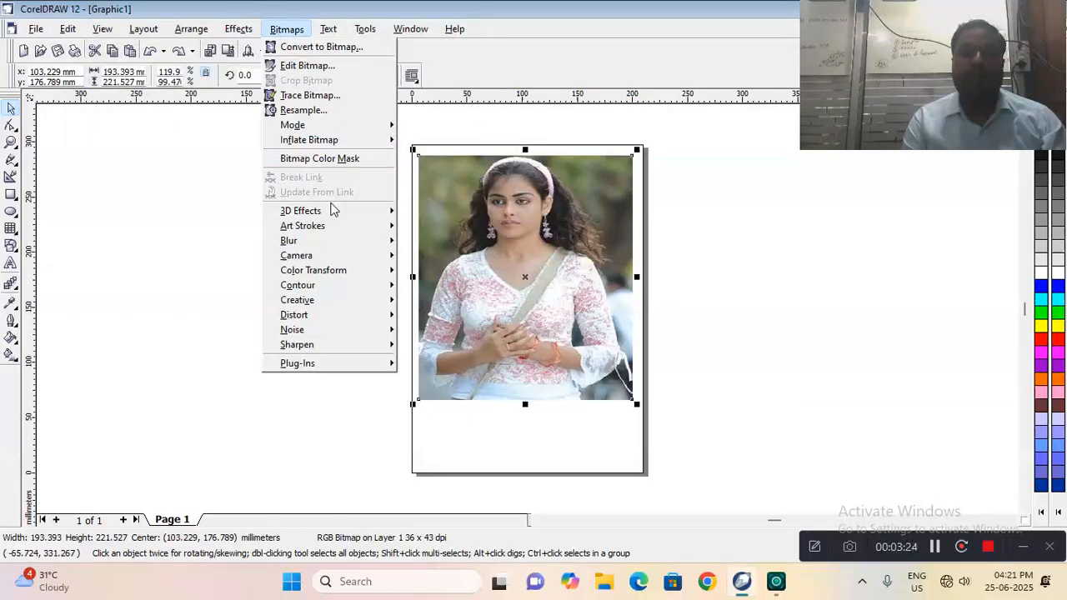
mouse_move(331, 226)
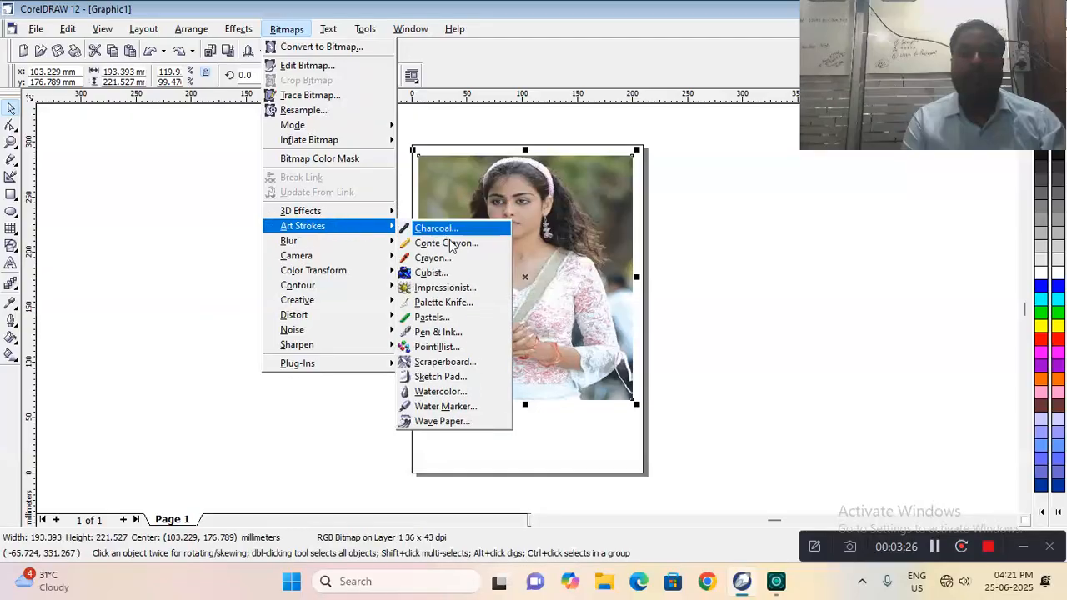
left_click(443, 322)
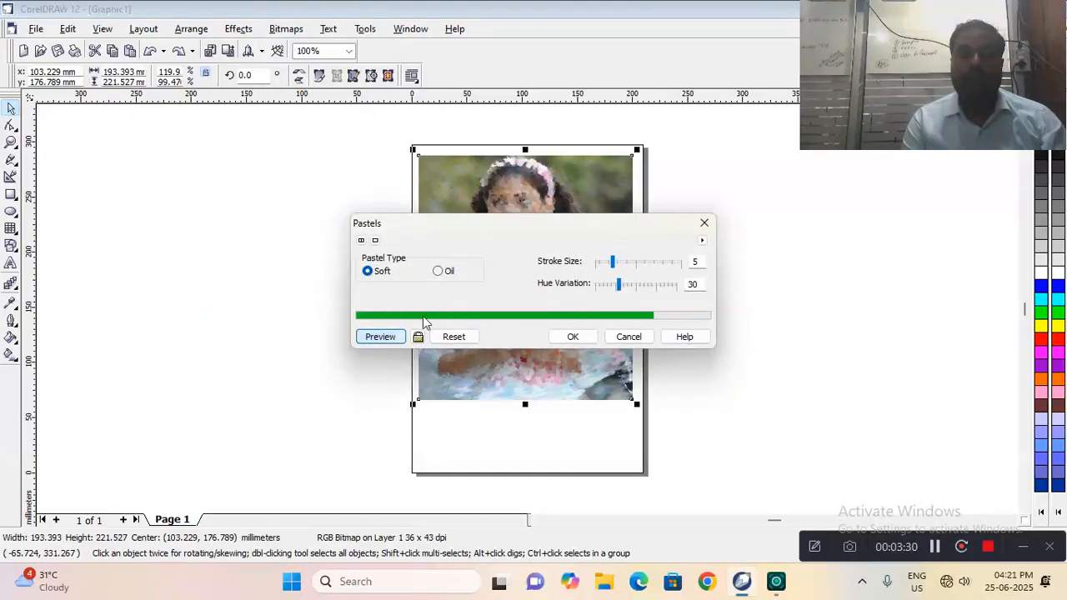
left_click_drag(511, 226, 244, 154)
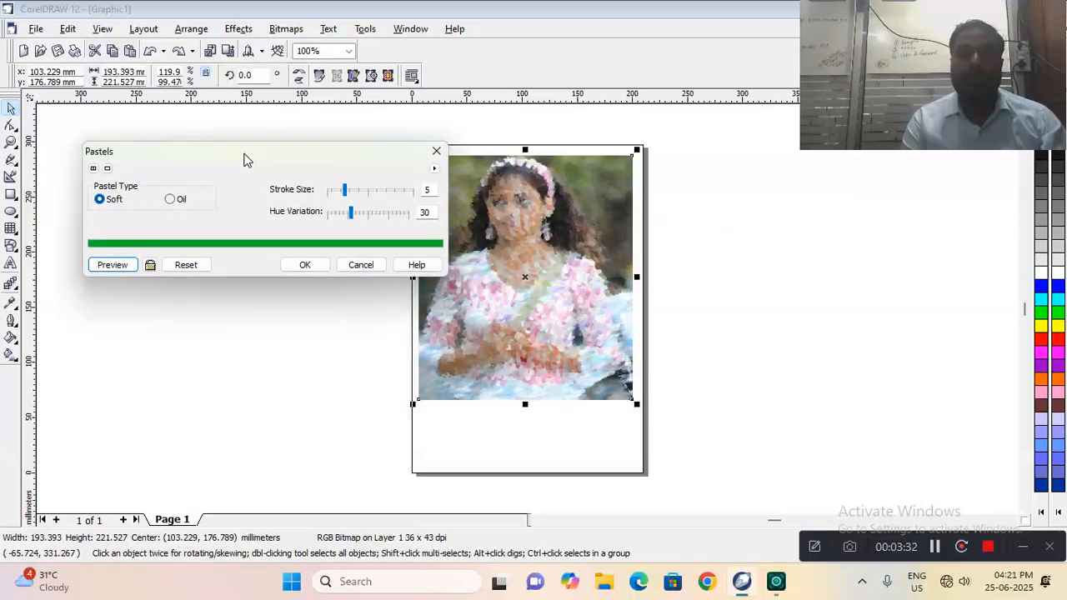
left_click(172, 201)
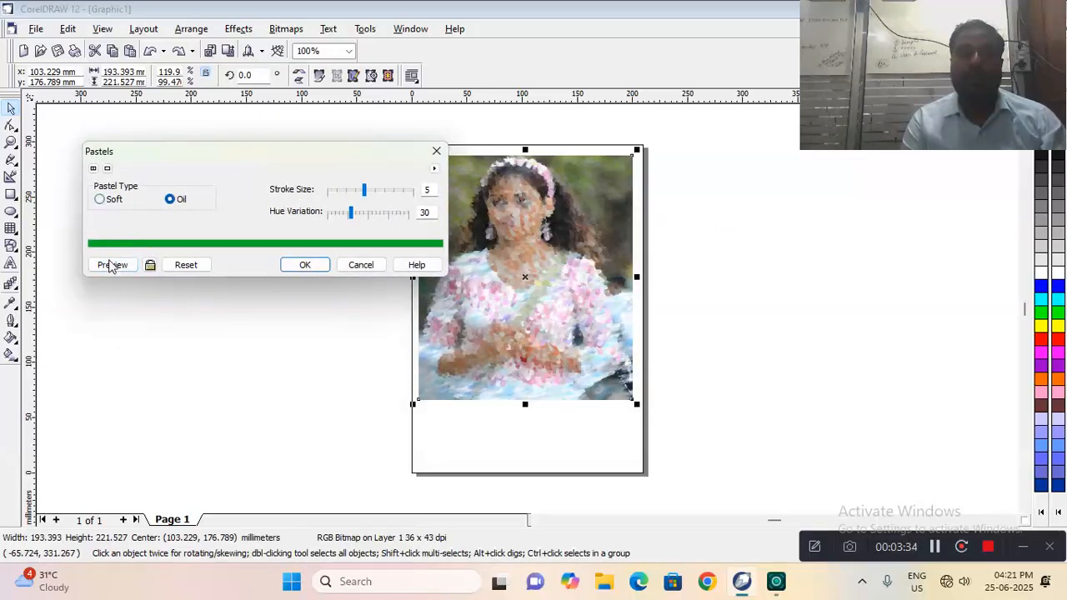
left_click(109, 265)
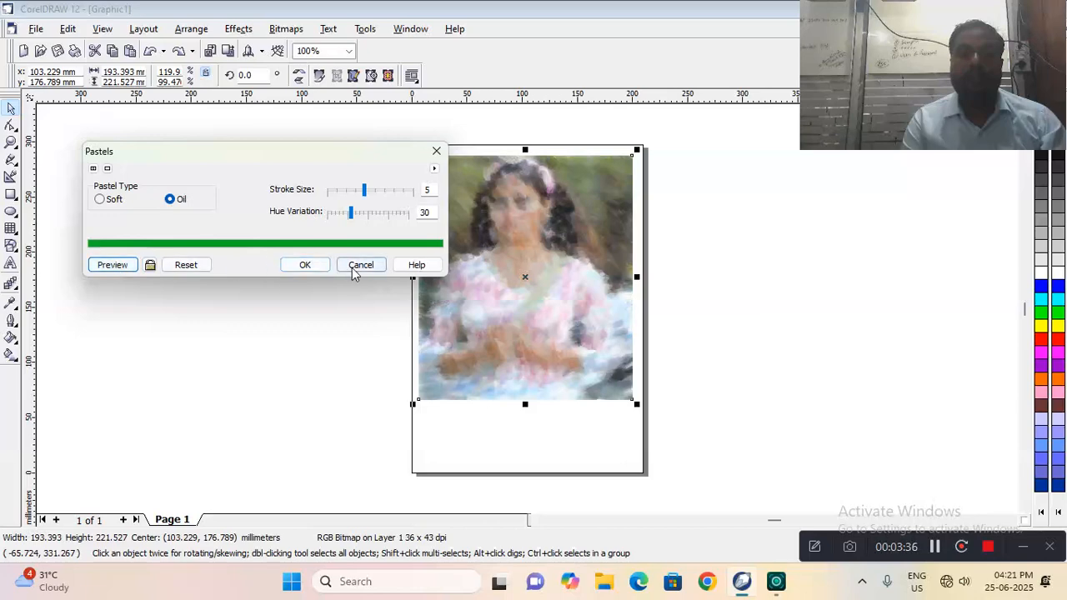
left_click(352, 271)
Preview the Pointillist art stroke on the photo with size 5 and brightness 50, and discard it
left_click(277, 31)
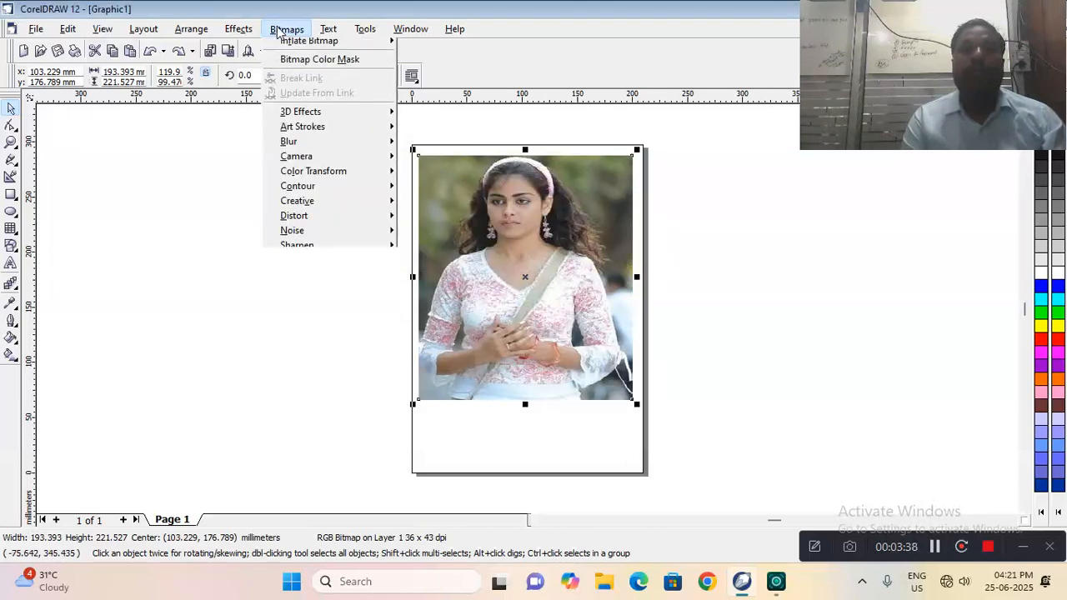
mouse_move(328, 237)
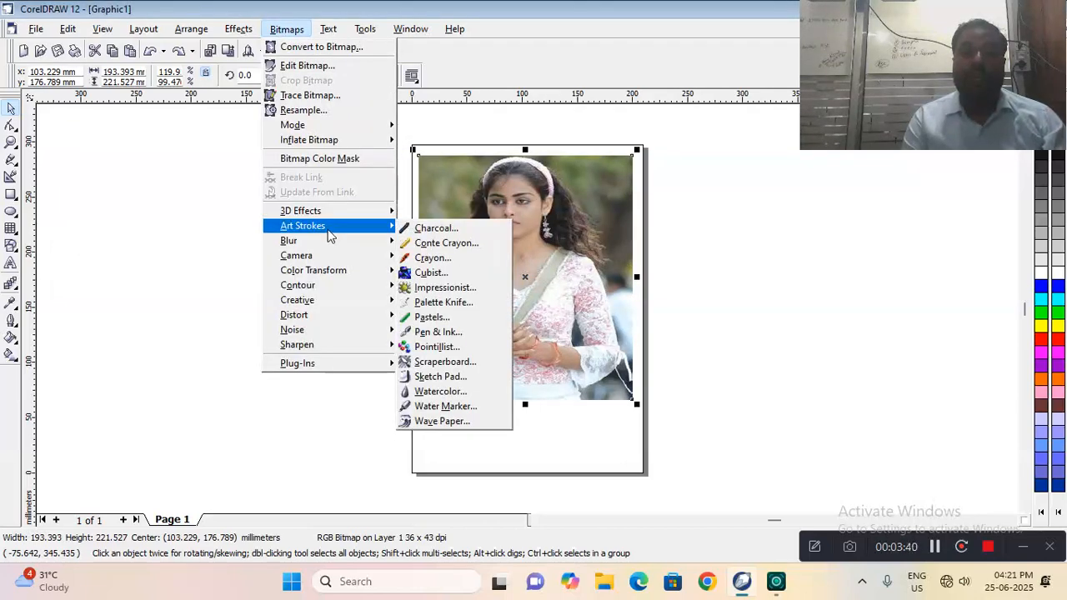
left_click(442, 348)
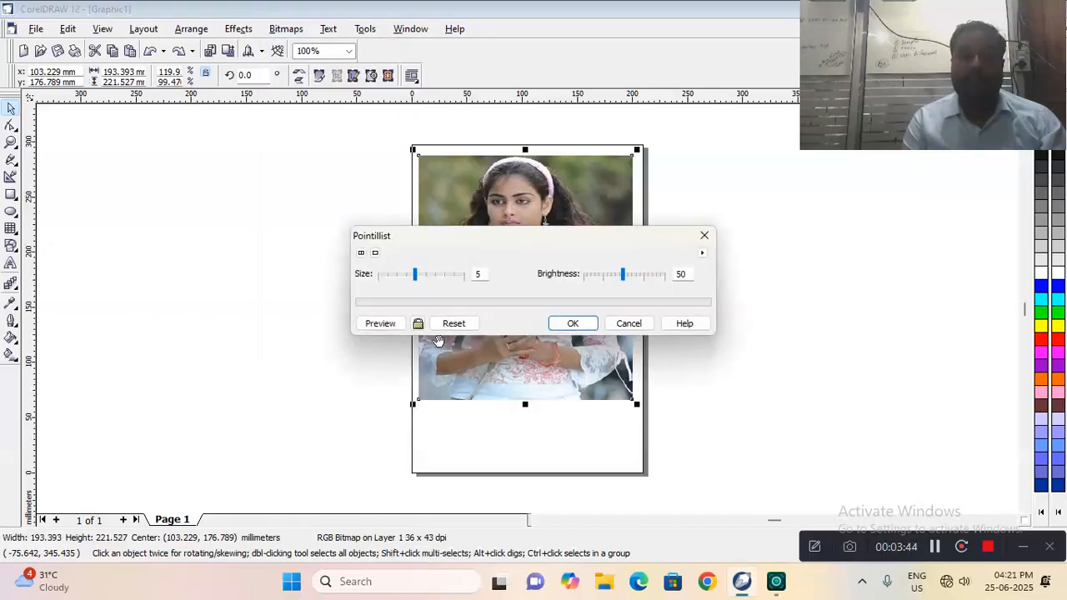
left_click(380, 325)
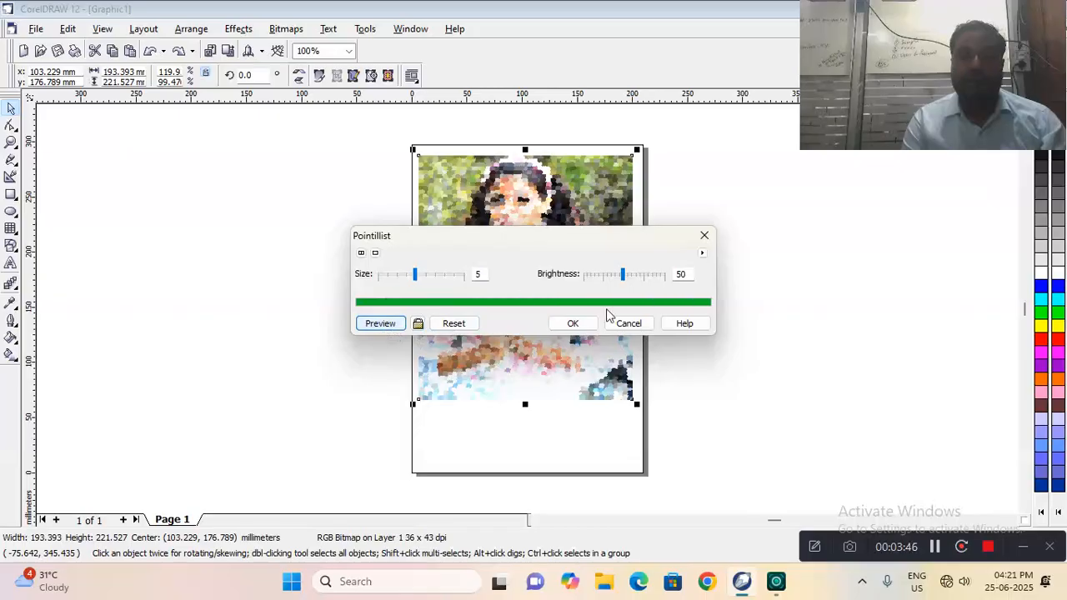
left_click(629, 323)
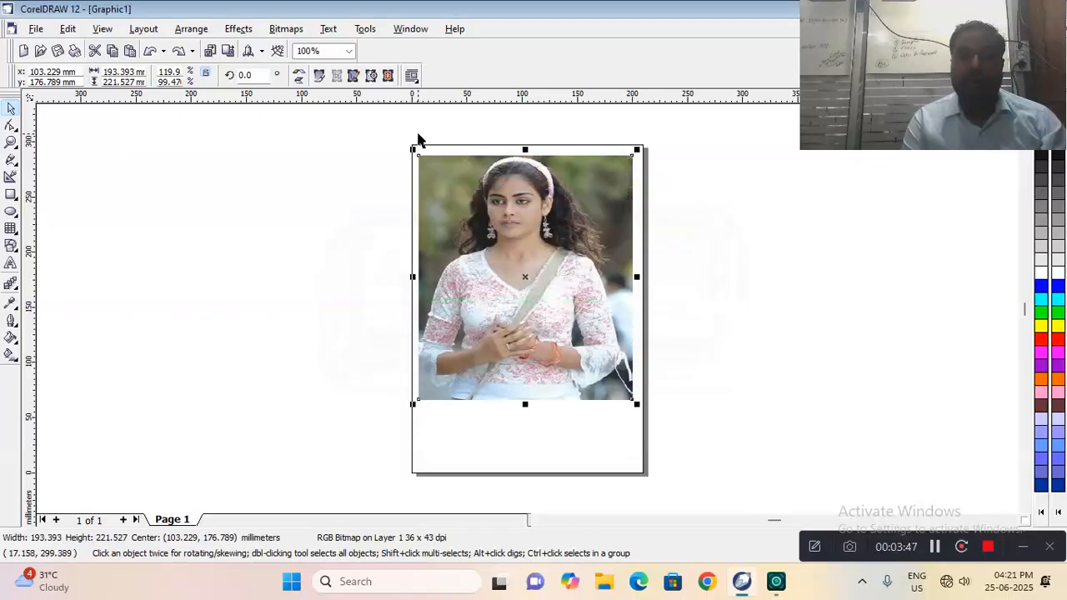
Preview the Pointillist effect again with its dialog moved clear of the photo, and discard it
left_click(286, 29)
mouse_move(311, 225)
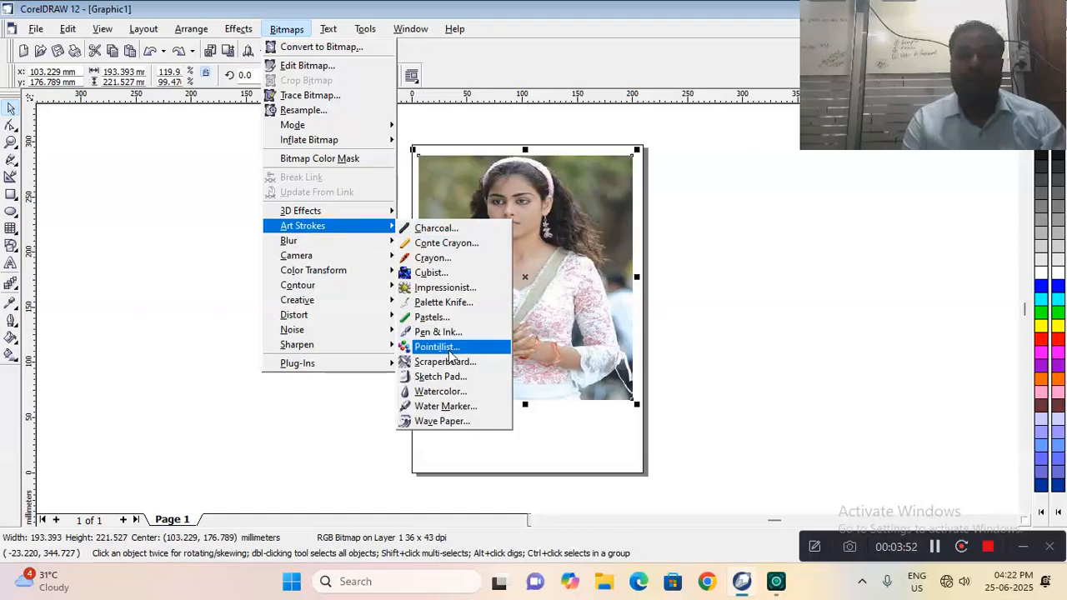
left_click(449, 350)
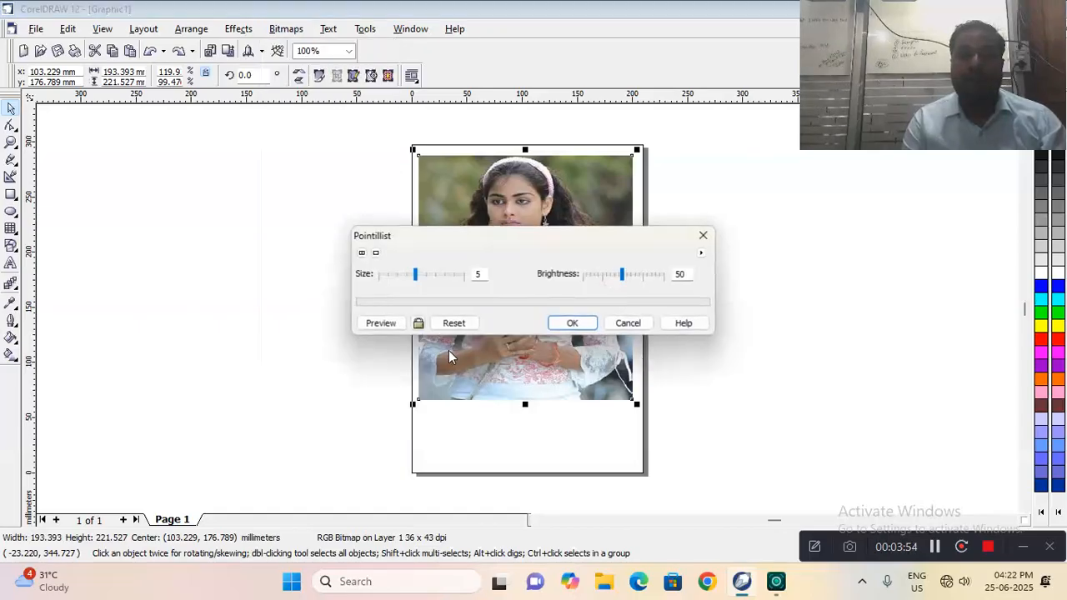
left_click_drag(489, 233, 230, 121)
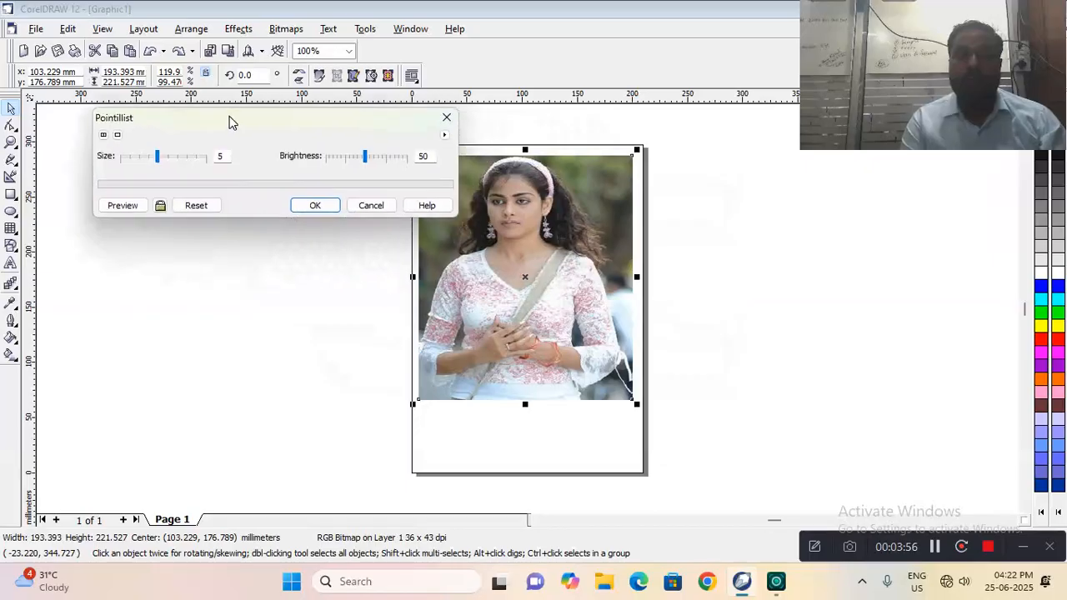
left_click(124, 205)
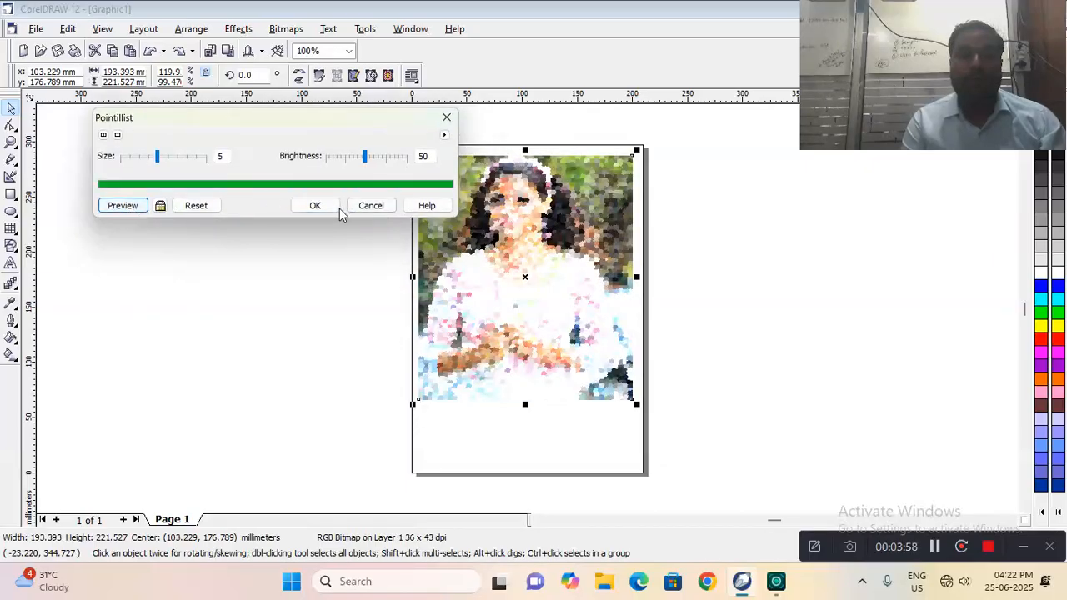
left_click(371, 206)
Preview the Scraperboard art stroke scraped to Color and to White, with density 25 and size 5
left_click(271, 32)
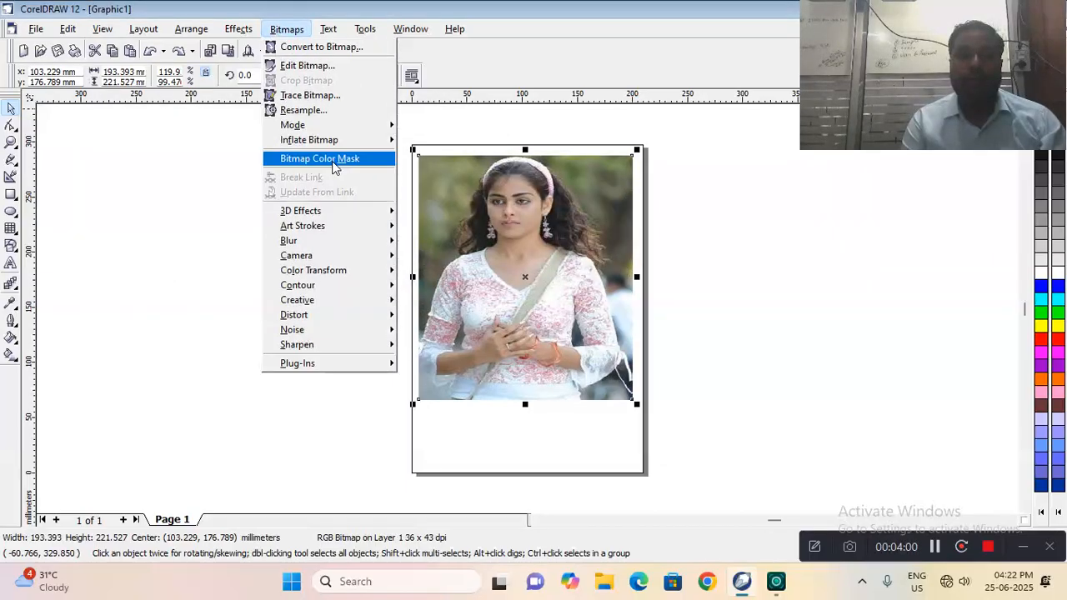
mouse_move(325, 228)
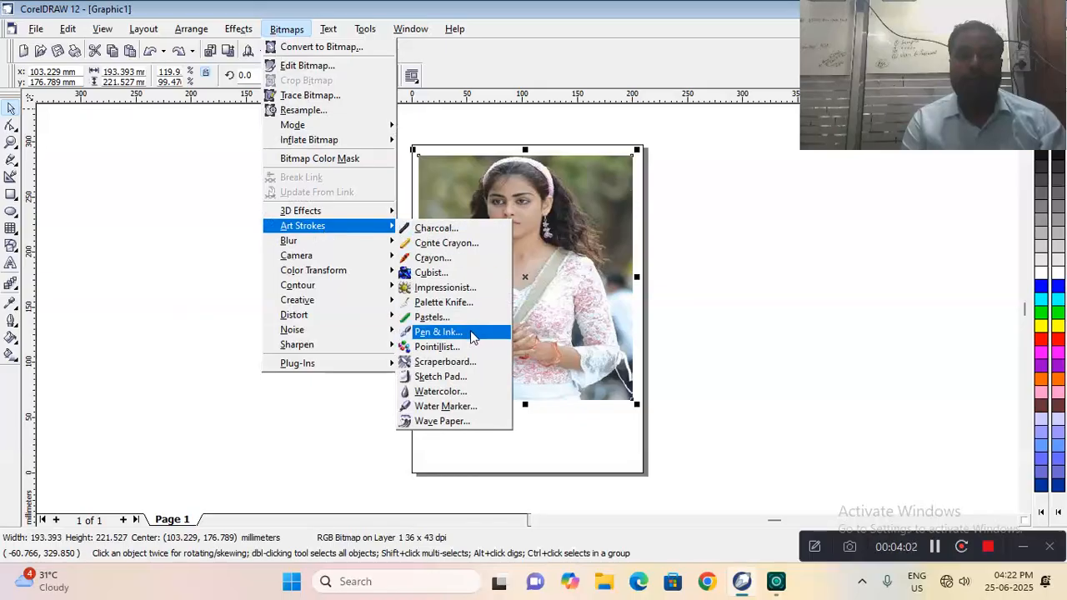
left_click(440, 368)
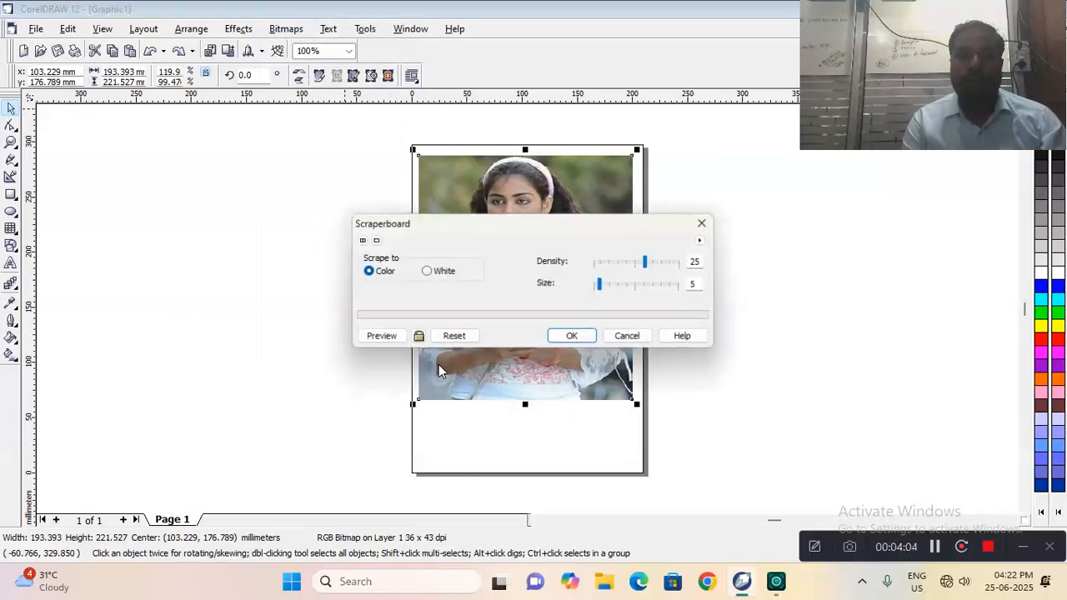
left_click(394, 339)
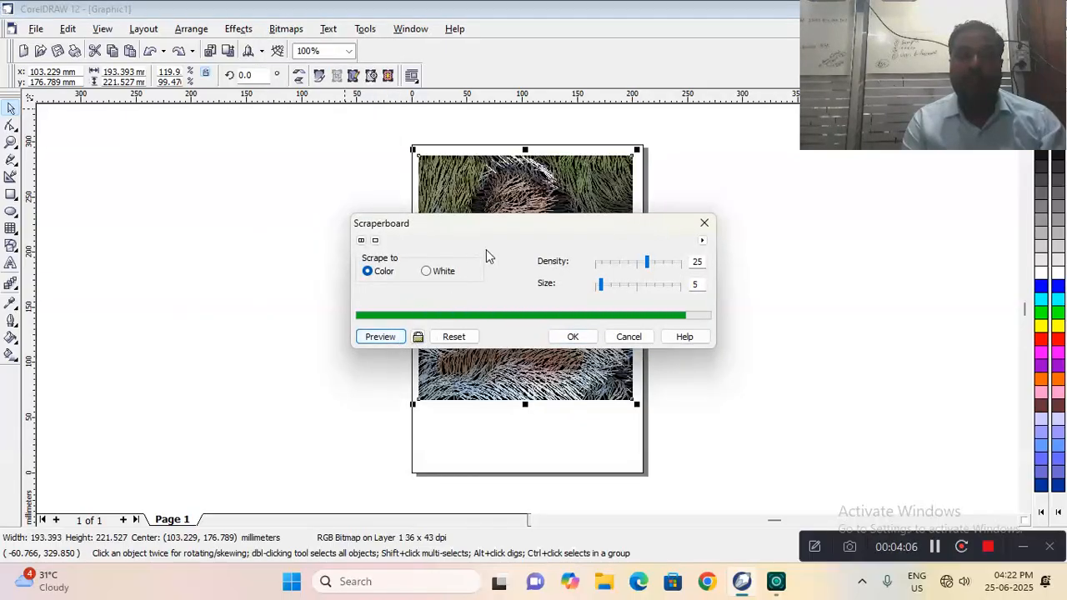
left_click_drag(493, 227, 221, 128)
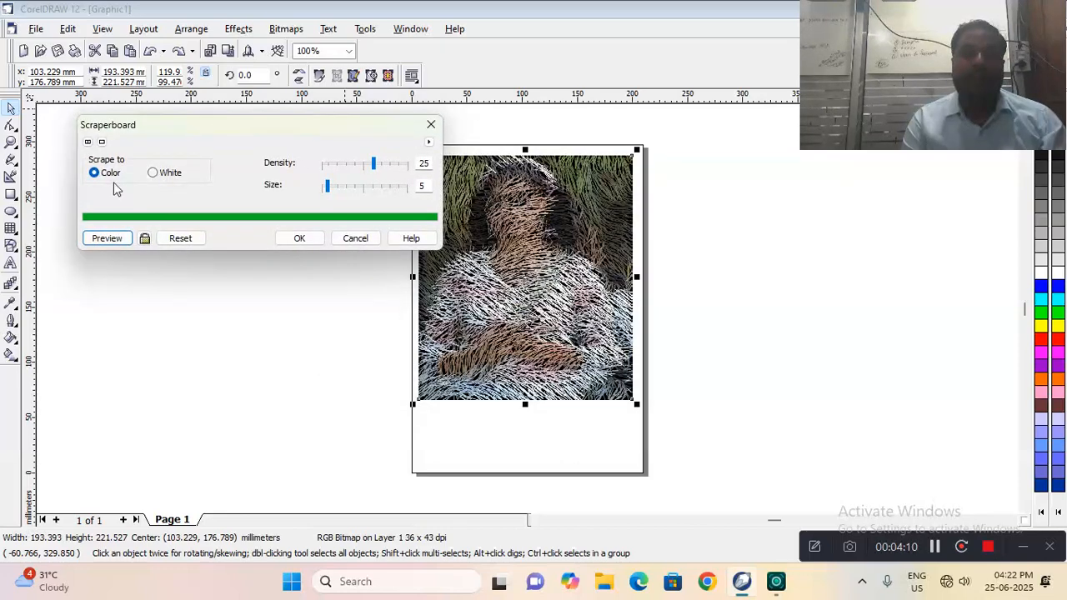
left_click(153, 174)
left_click(116, 239)
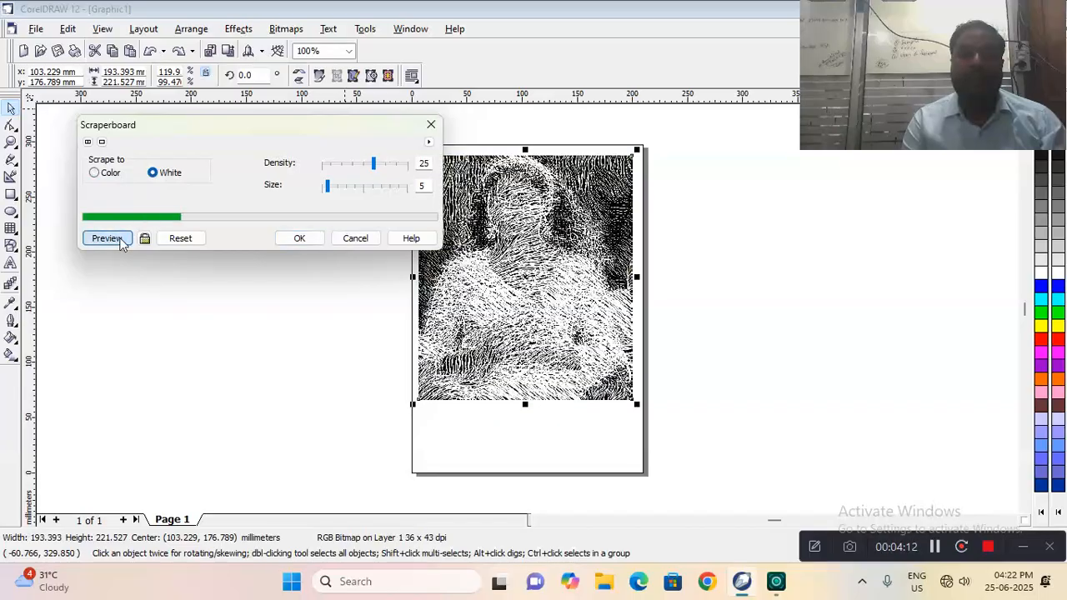
Preview the White Scraperboard effect with size 17 and density 8, and discard it
left_click_drag(327, 186, 338, 164)
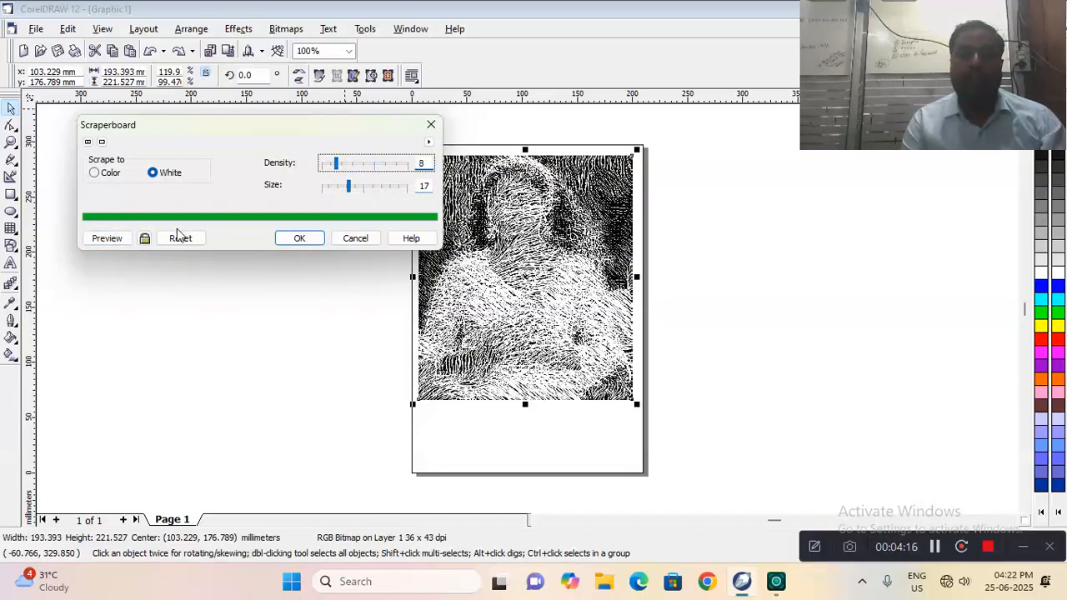
left_click(114, 239)
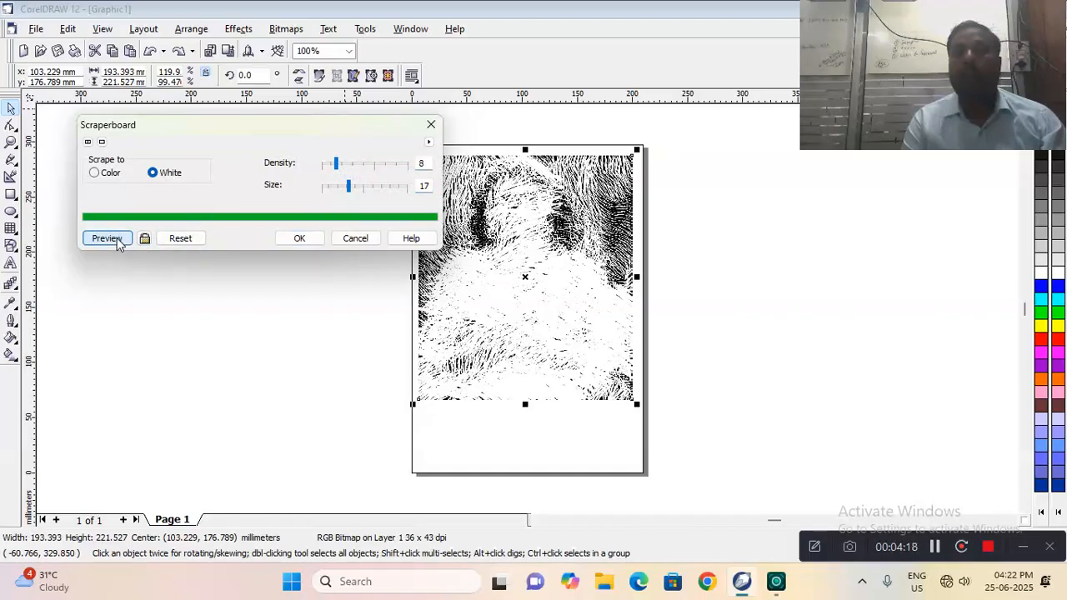
left_click(350, 239)
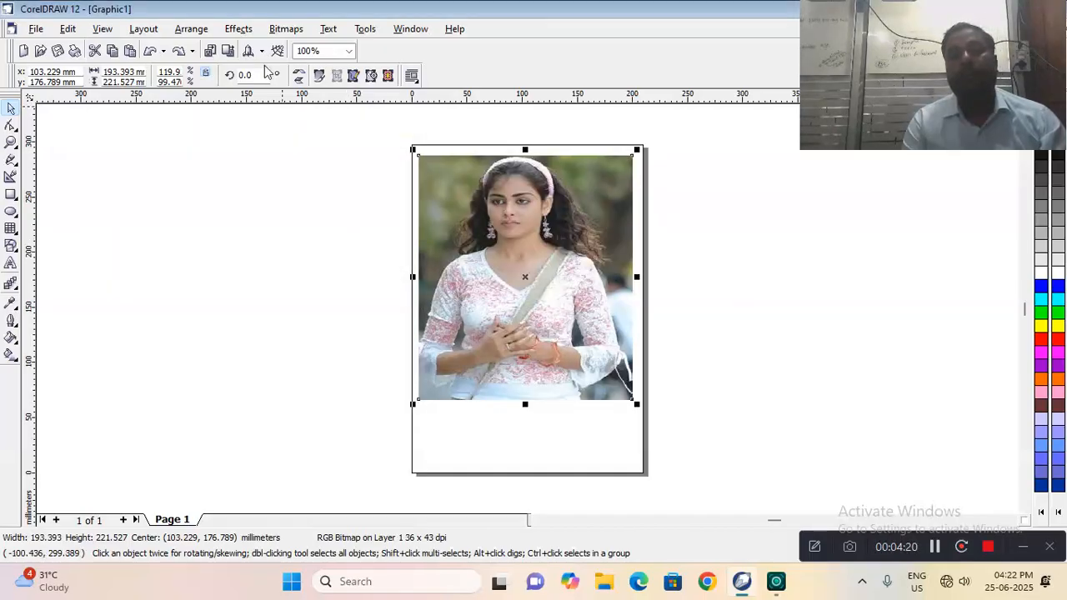
Preview the Sketch Pad art stroke with Graphite pencil, style 25, lead 75 and outline 25
left_click(286, 29)
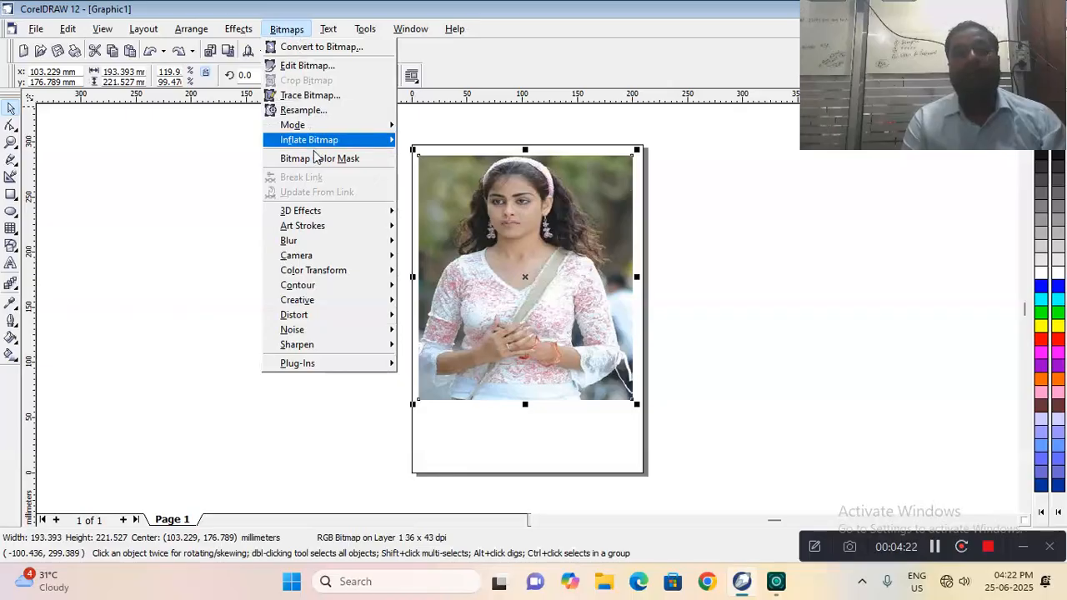
mouse_move(311, 225)
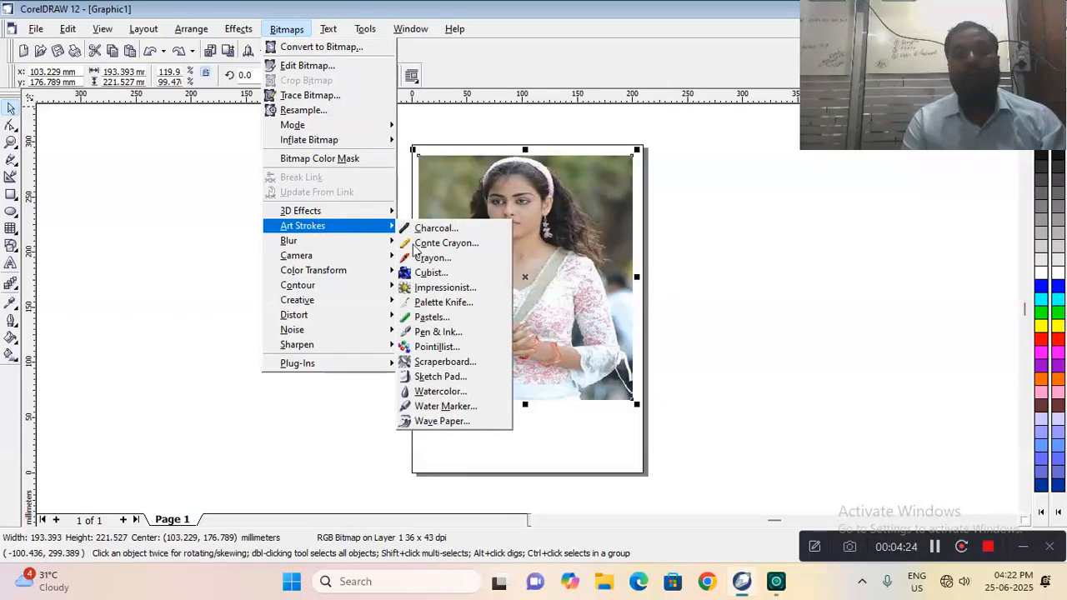
left_click(432, 377)
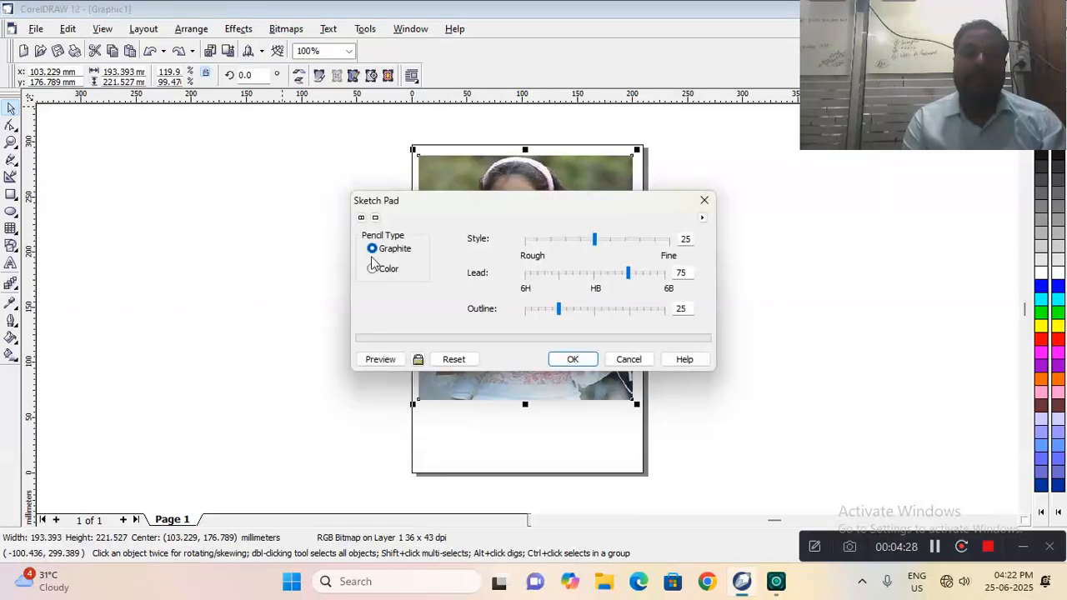
mouse_move(476, 202)
left_mouse_down()
mouse_move(211, 118)
mouse_move(196, 85)
left_mouse_up()
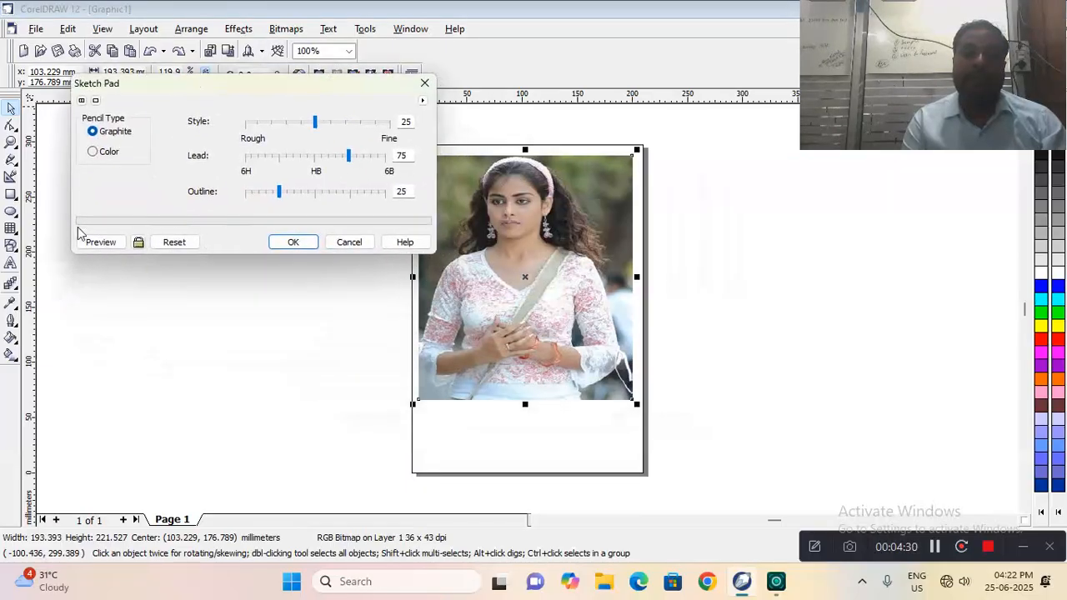
left_click(89, 246)
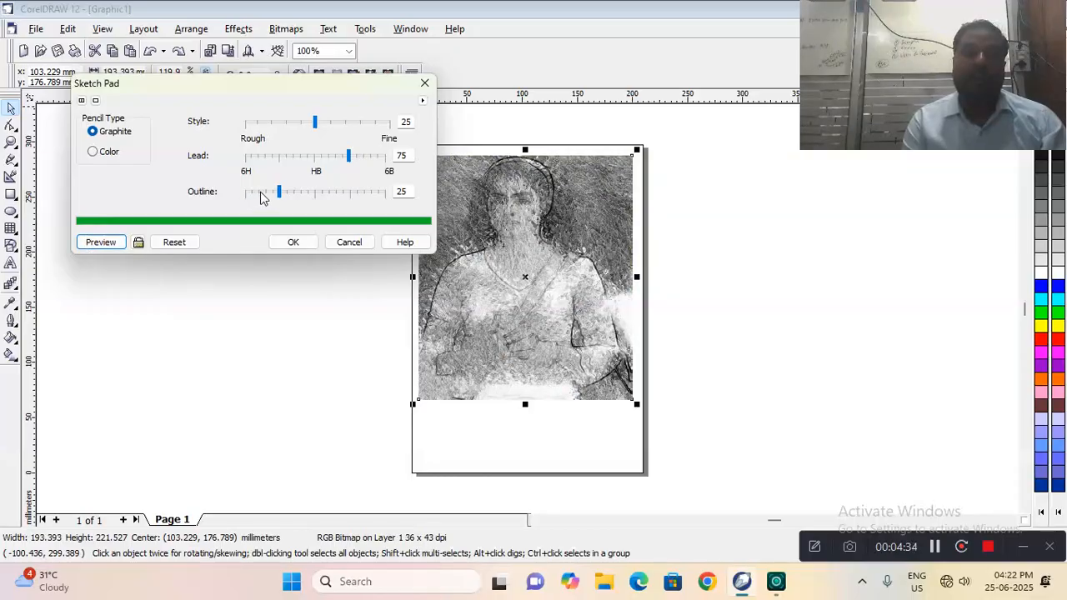
Preview the Graphite Sketch Pad effect with outline 11 and with outline 44
left_click(261, 194)
left_click(87, 240)
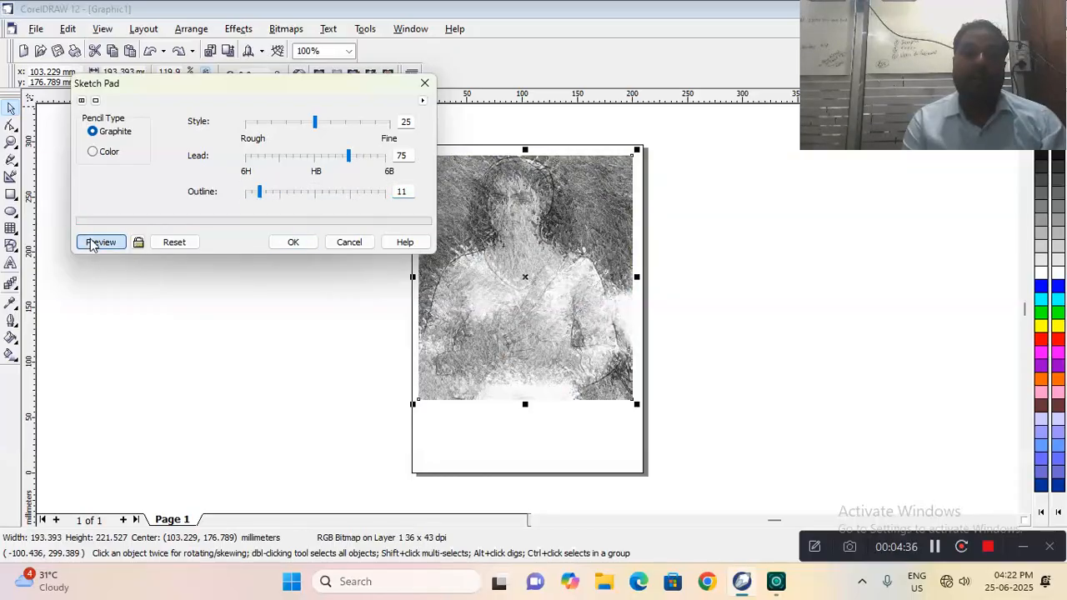
left_click(307, 193)
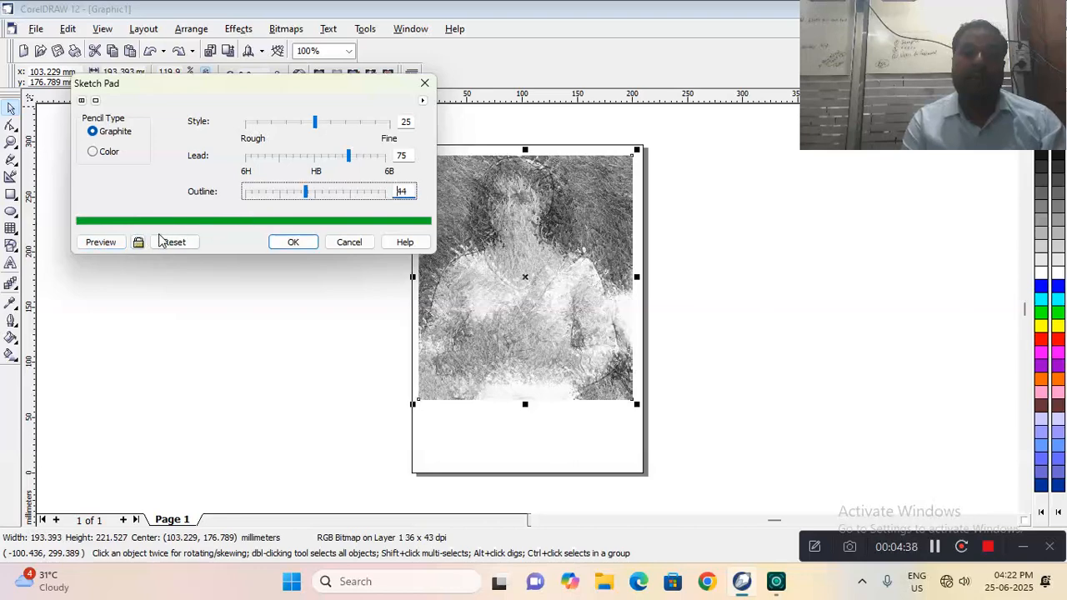
left_click(103, 242)
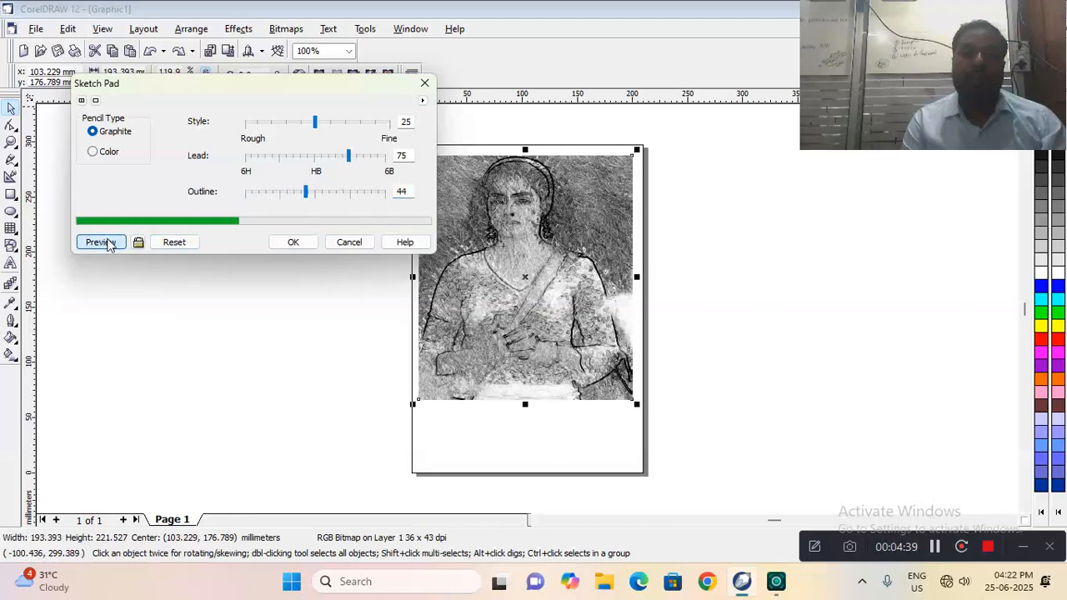
Preview the Sketch Pad effect with lead 21 and style 19, apply it to the photo, and undo it
left_click(276, 160)
left_click(89, 241)
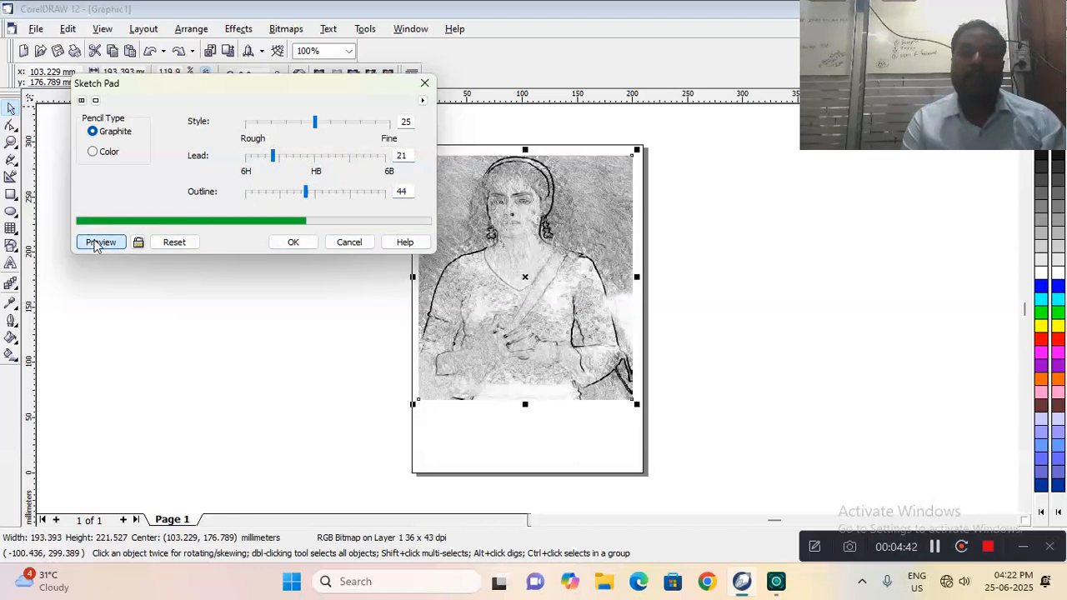
left_click(297, 122)
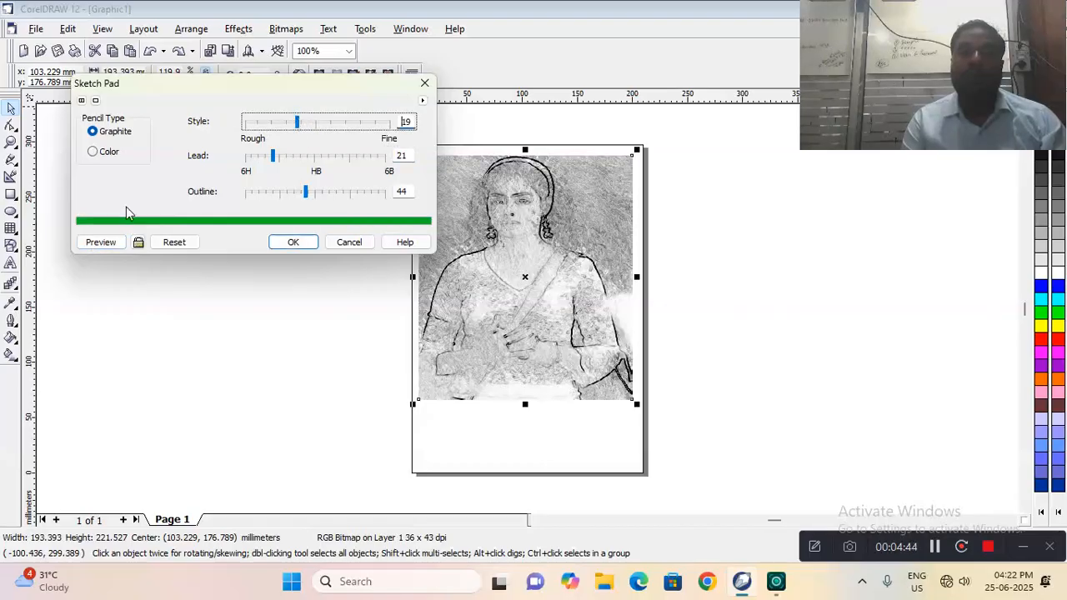
left_click(103, 242)
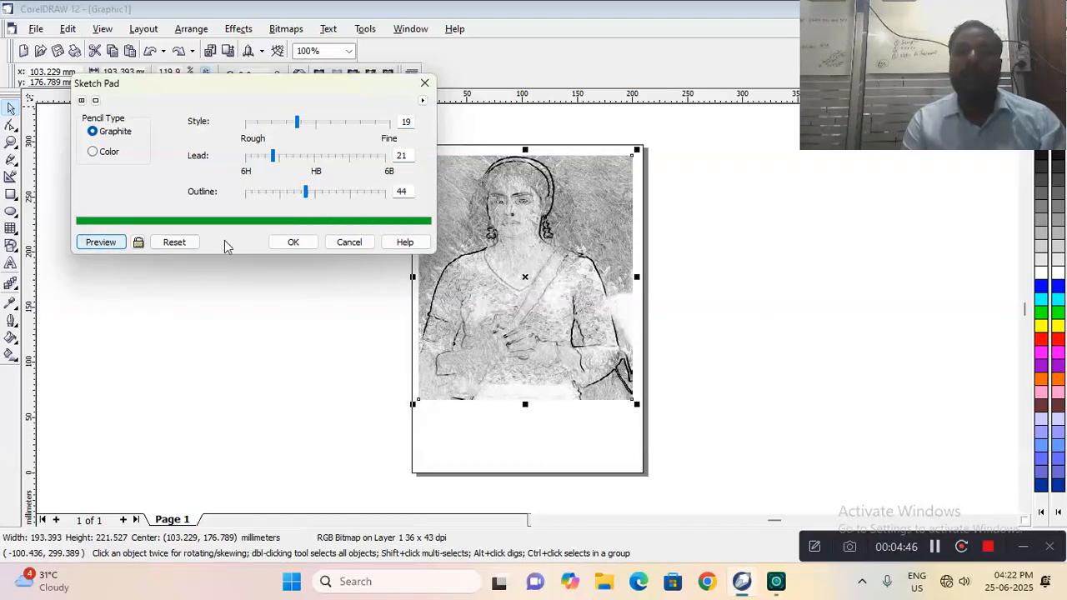
left_click(302, 242)
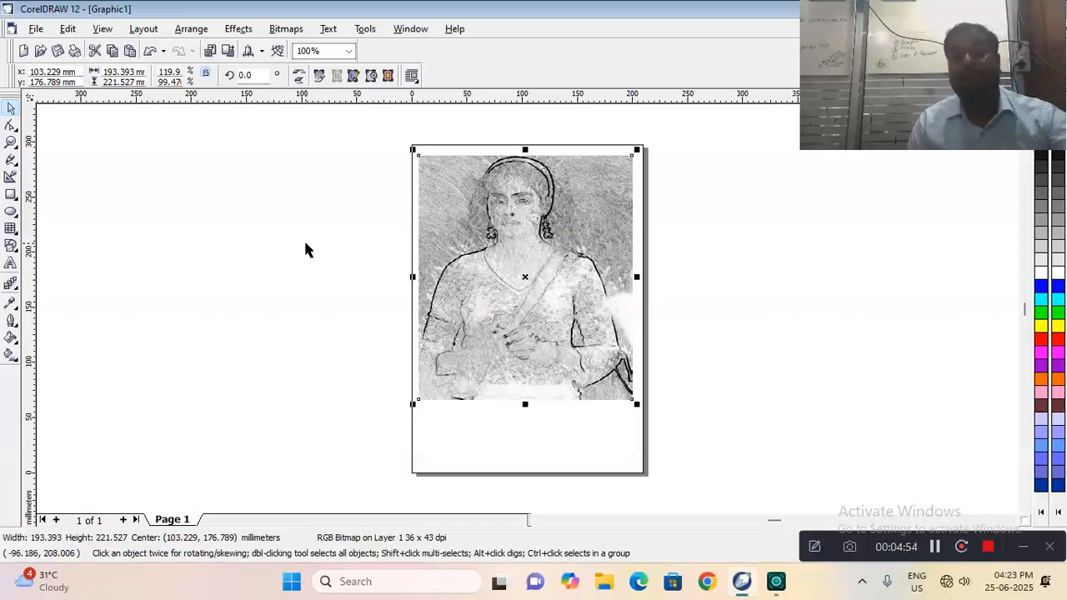
key("ctrl+z")
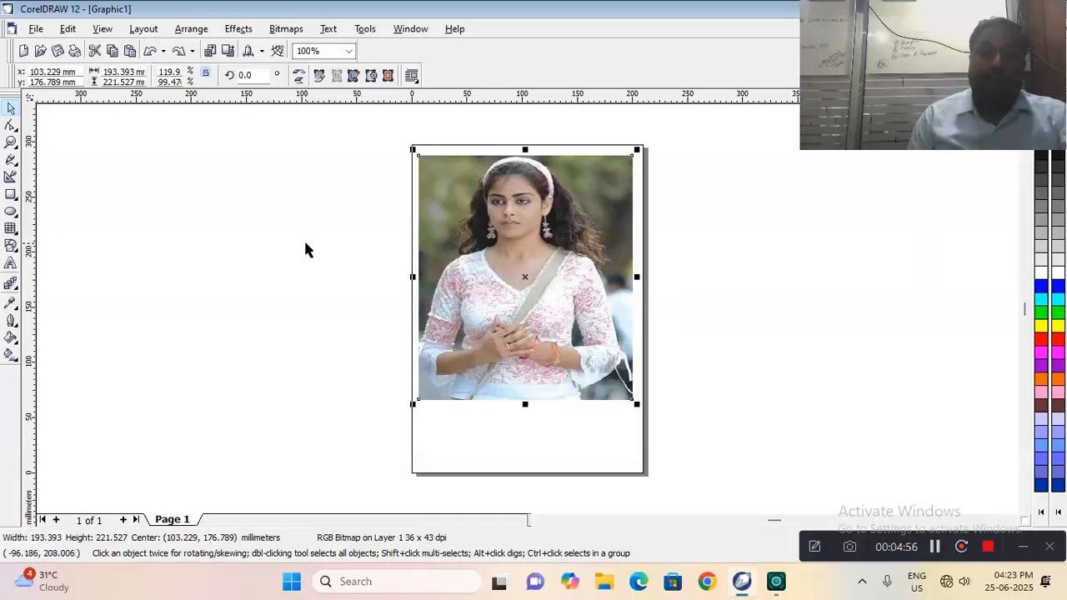
Preview the Watercolor art stroke with brush size 1, granulation 50, water amount 50, bleed 35 and brightness 25
left_click(287, 30)
mouse_move(309, 211)
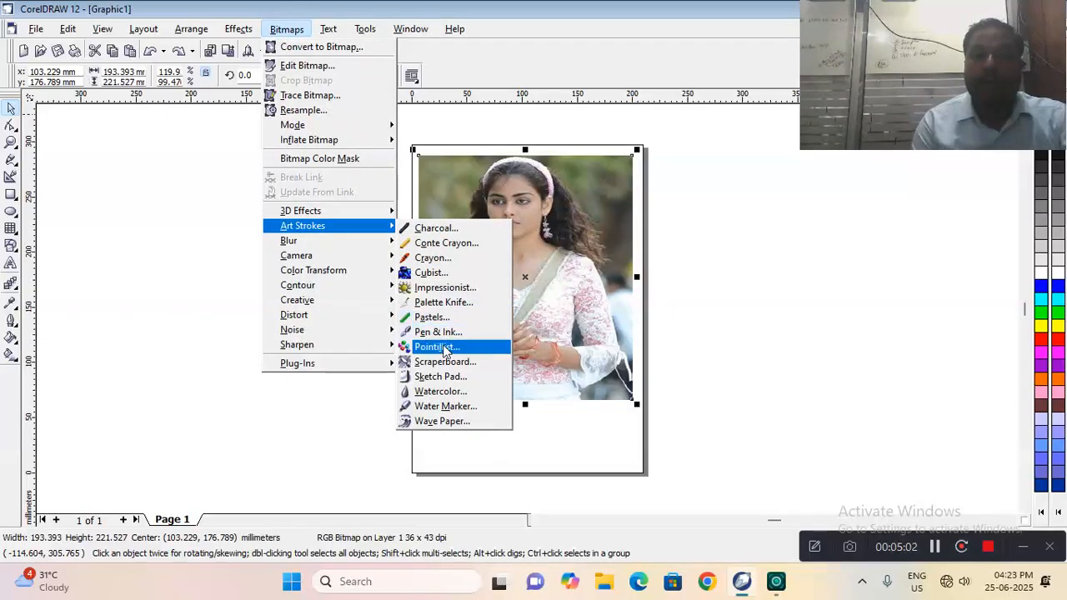
left_click(436, 393)
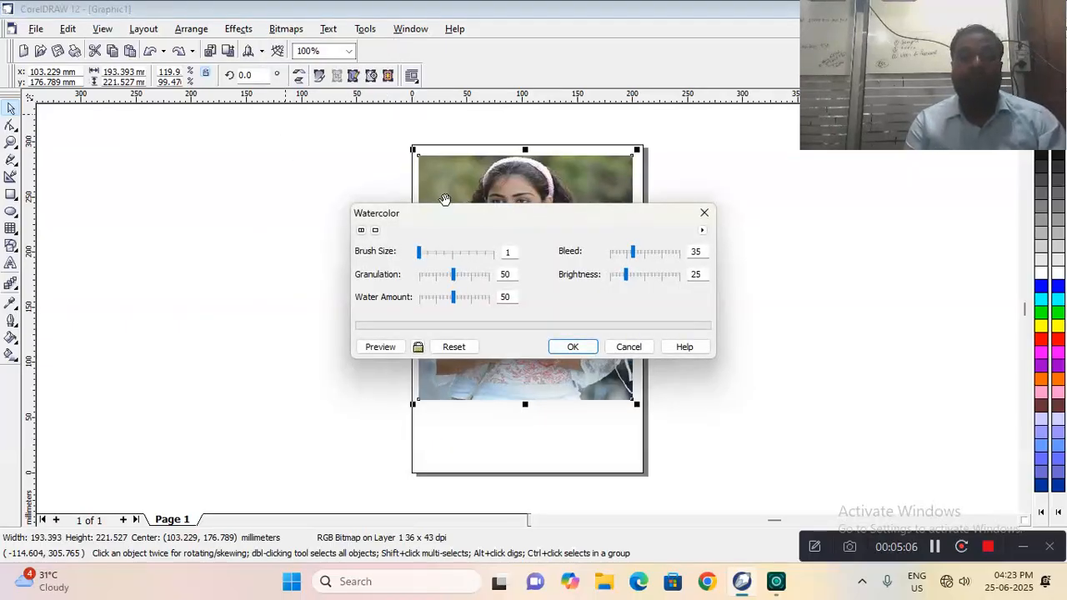
left_click_drag(437, 214, 159, 117)
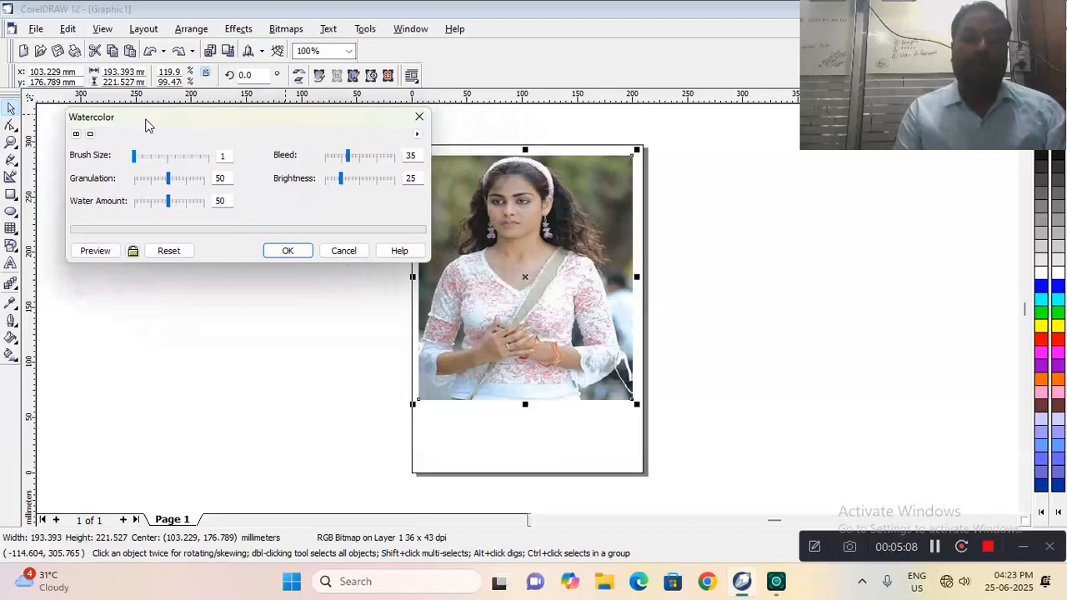
left_click(111, 251)
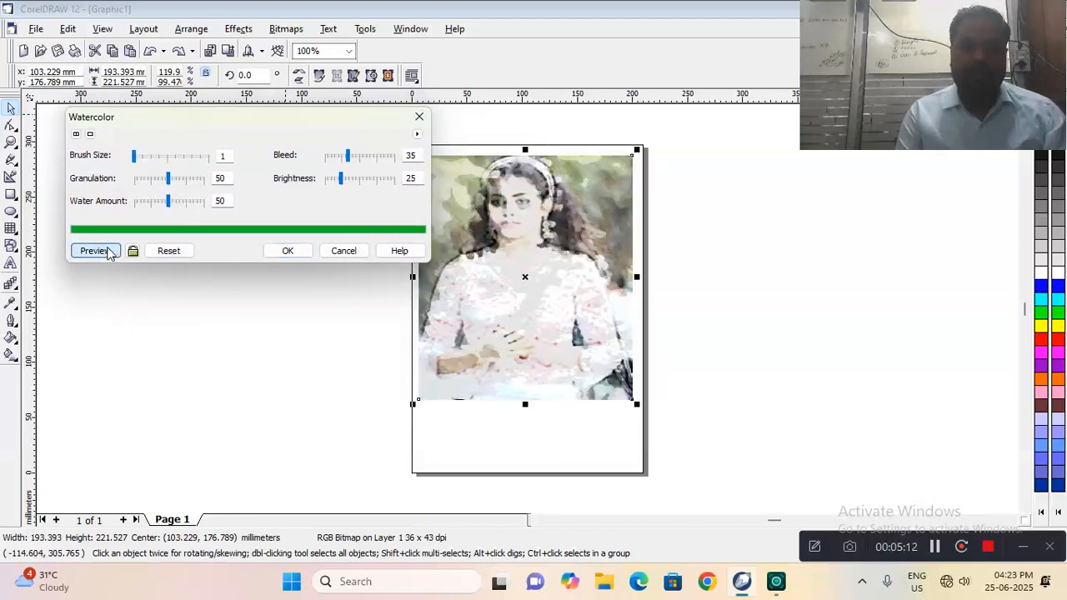
Preview the Watercolor effect with brightness 54 and bleed 17, apply it to the photo, and undo it
left_click(358, 181)
left_click(337, 158)
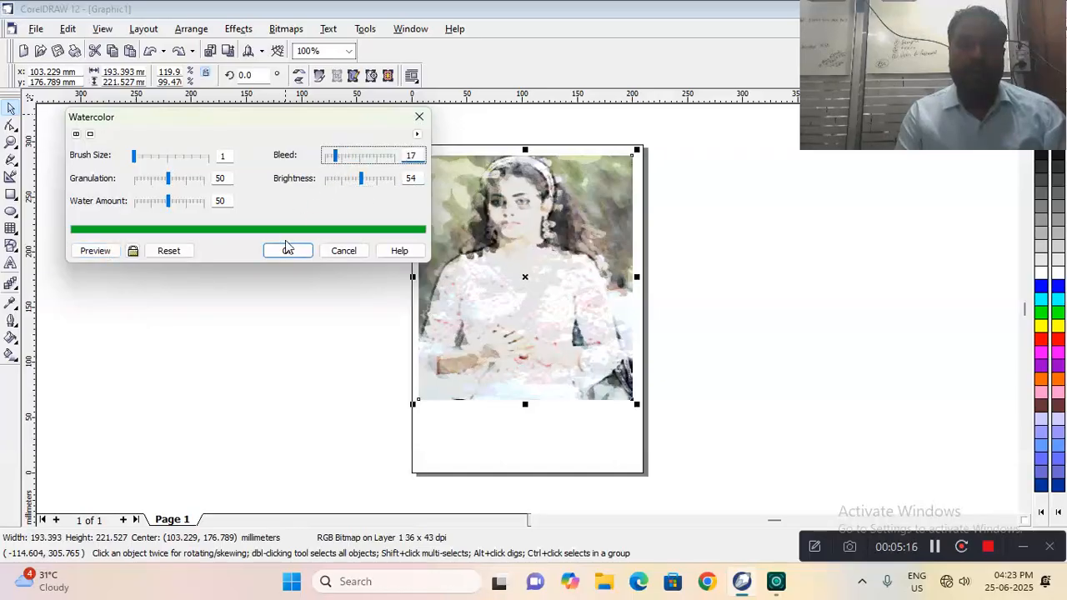
left_click(93, 252)
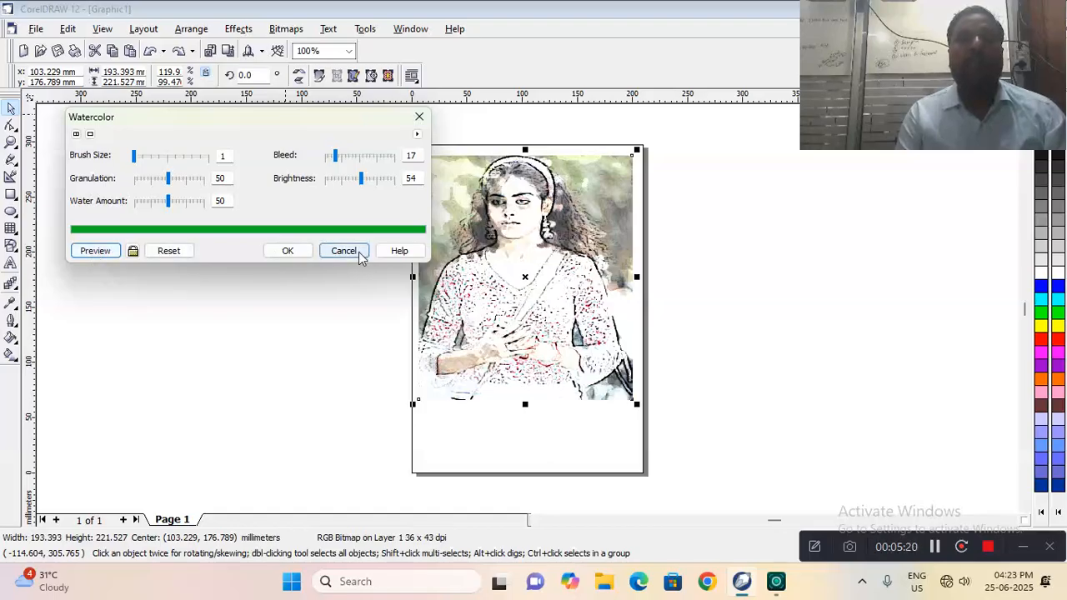
left_click(288, 251)
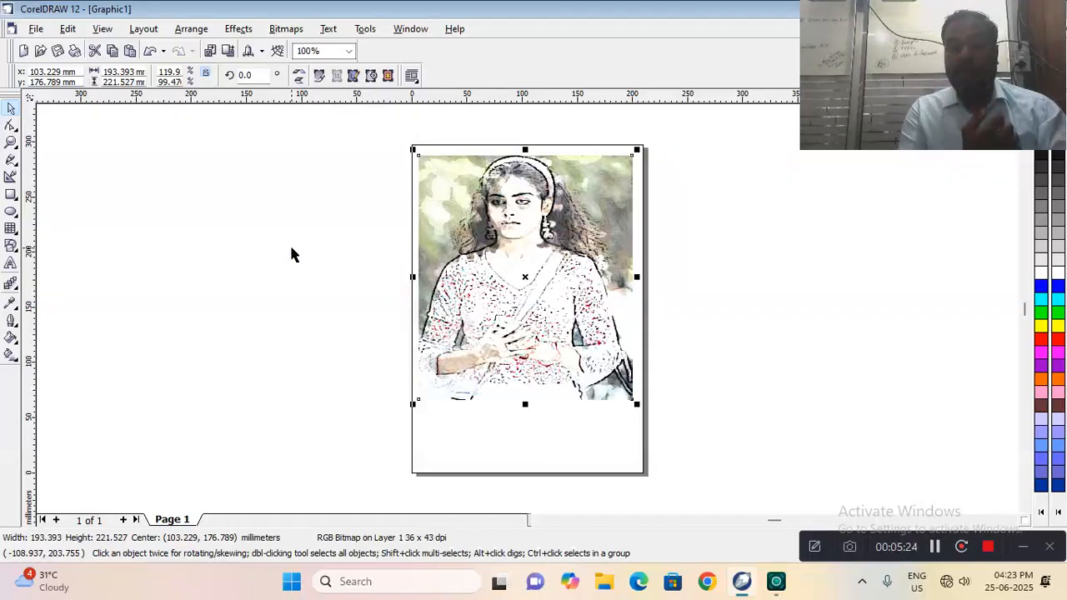
key("ctrl+z")
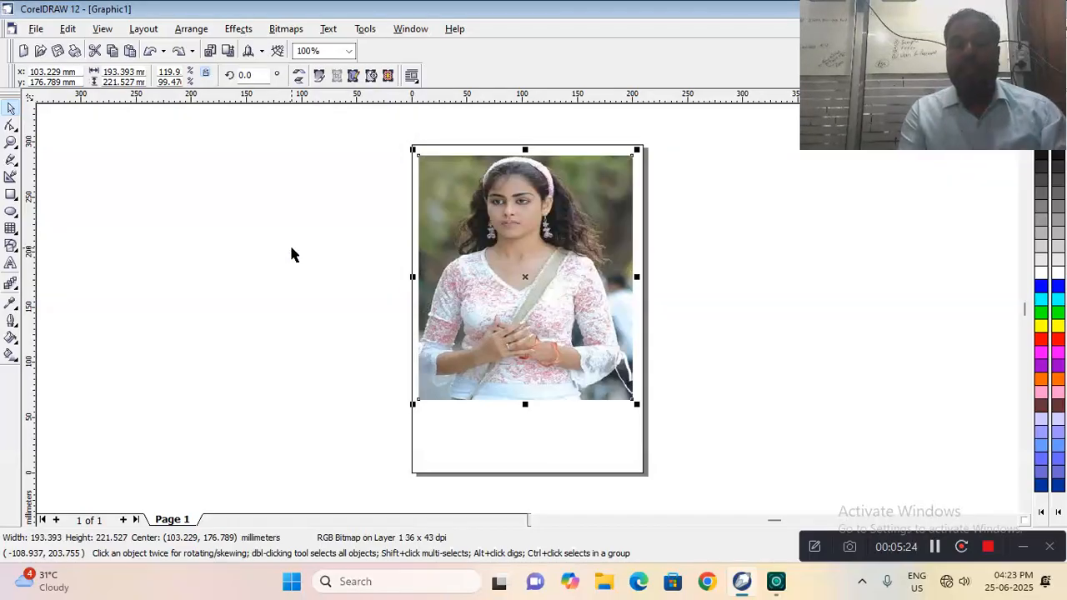
Preview the Water Marker art stroke with Default variation, size 1 and color variation 25
left_click(286, 30)
mouse_move(314, 228)
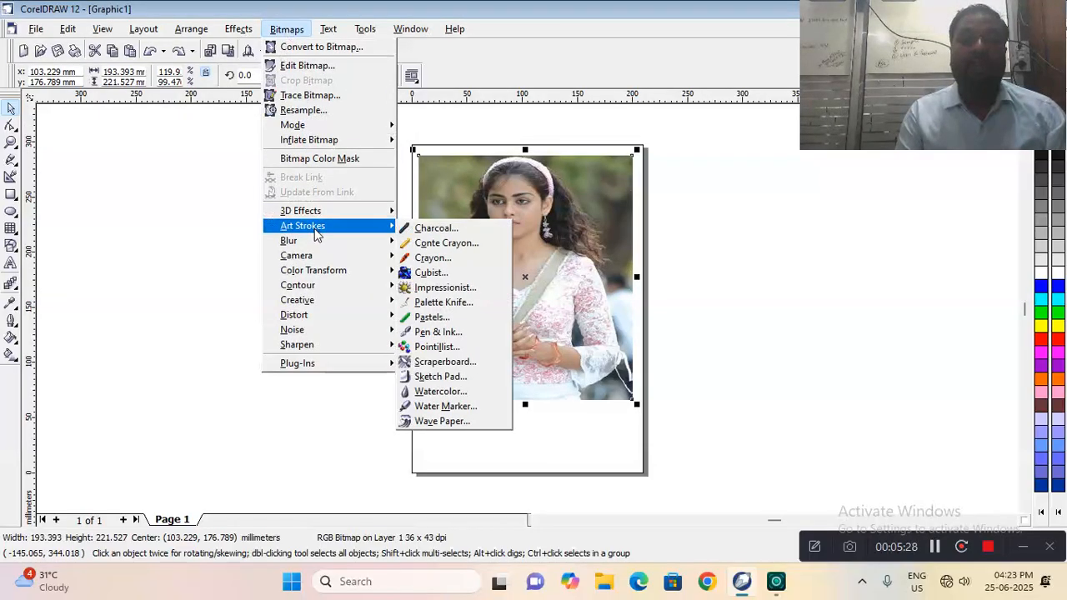
left_click(442, 408)
mouse_move(443, 223)
left_mouse_down()
mouse_move(152, 119)
mouse_move(168, 129)
left_mouse_up()
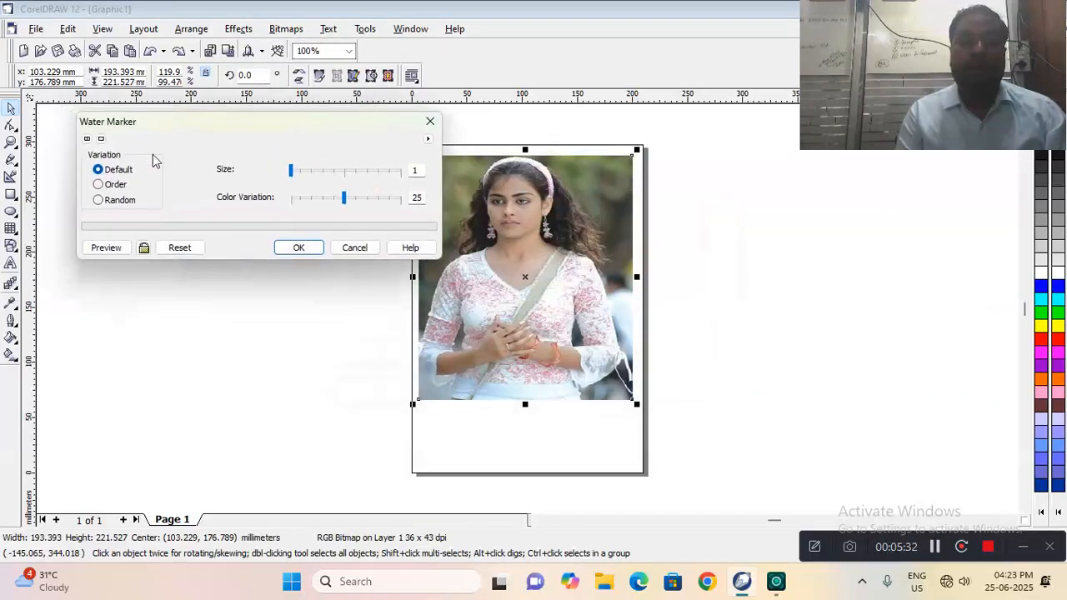
left_click(106, 249)
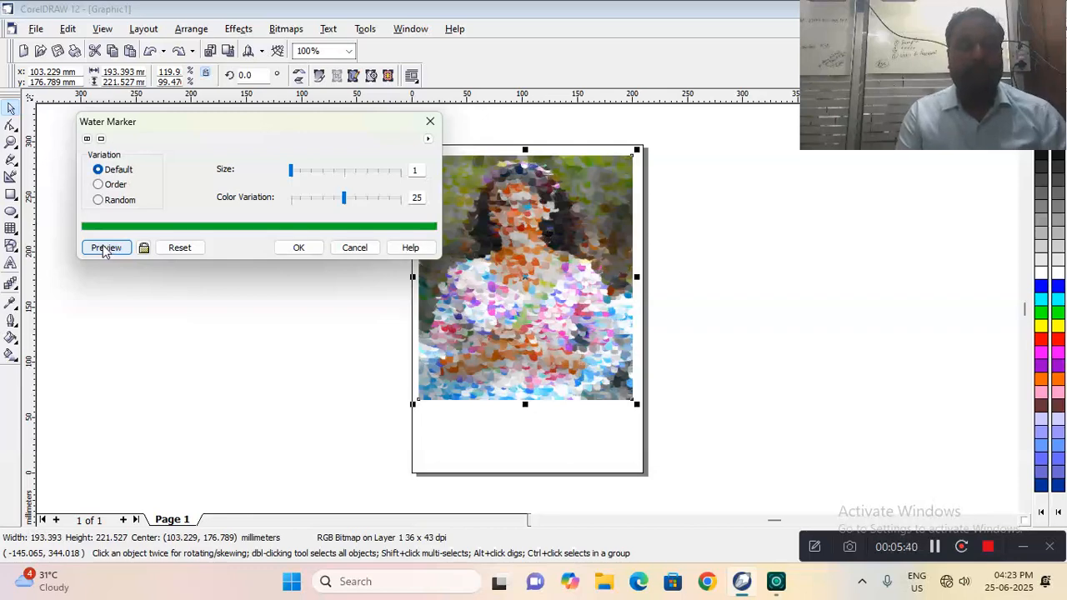
Preview the Water Marker effect with Order and with Random variation, and dismiss it without applying
left_click(100, 185)
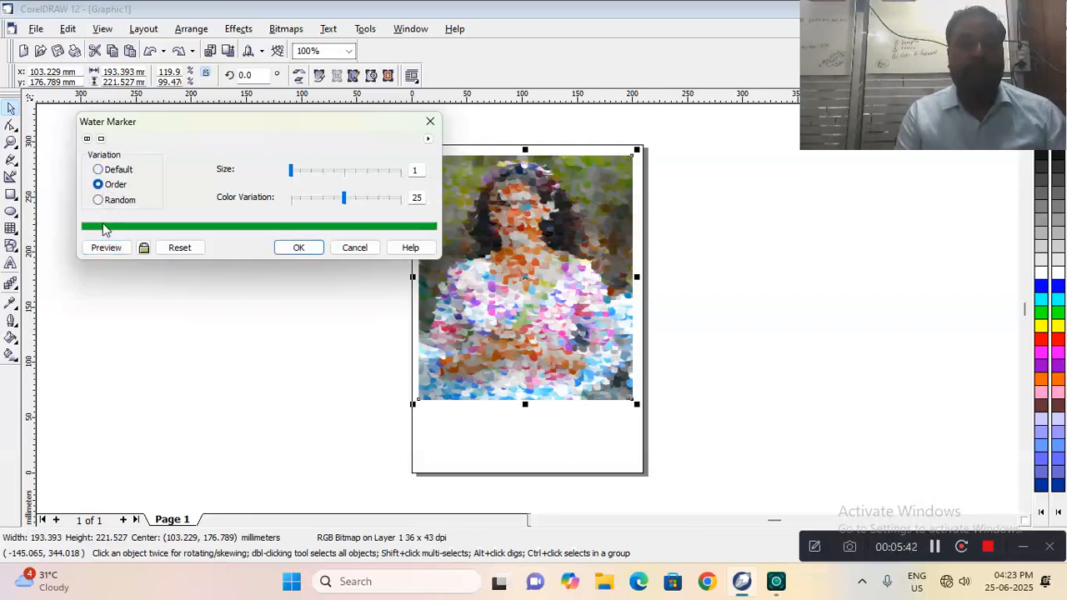
left_click(105, 250)
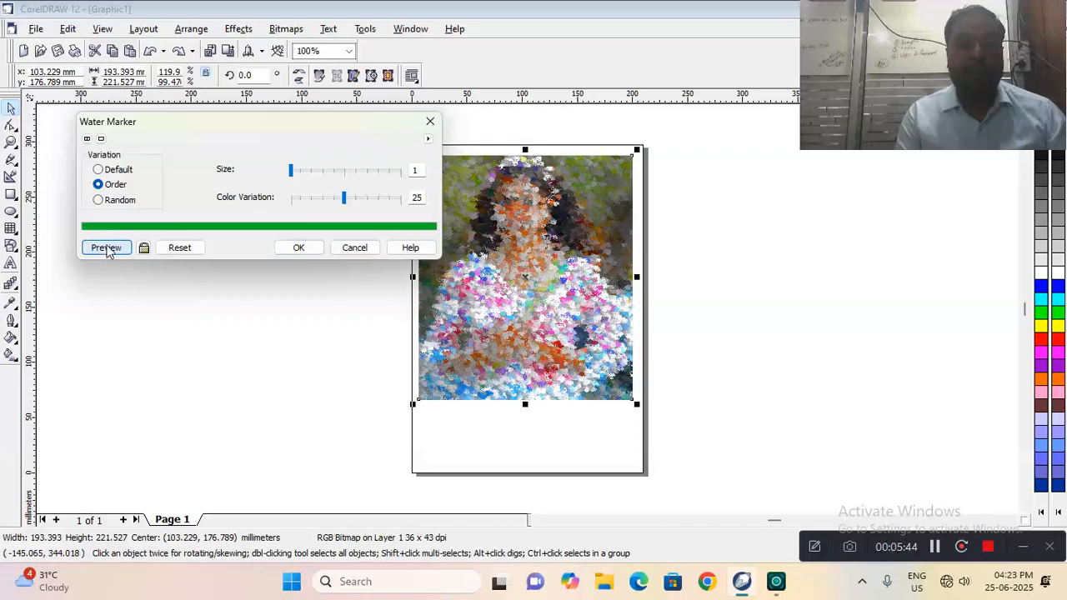
left_click(99, 201)
left_click(106, 248)
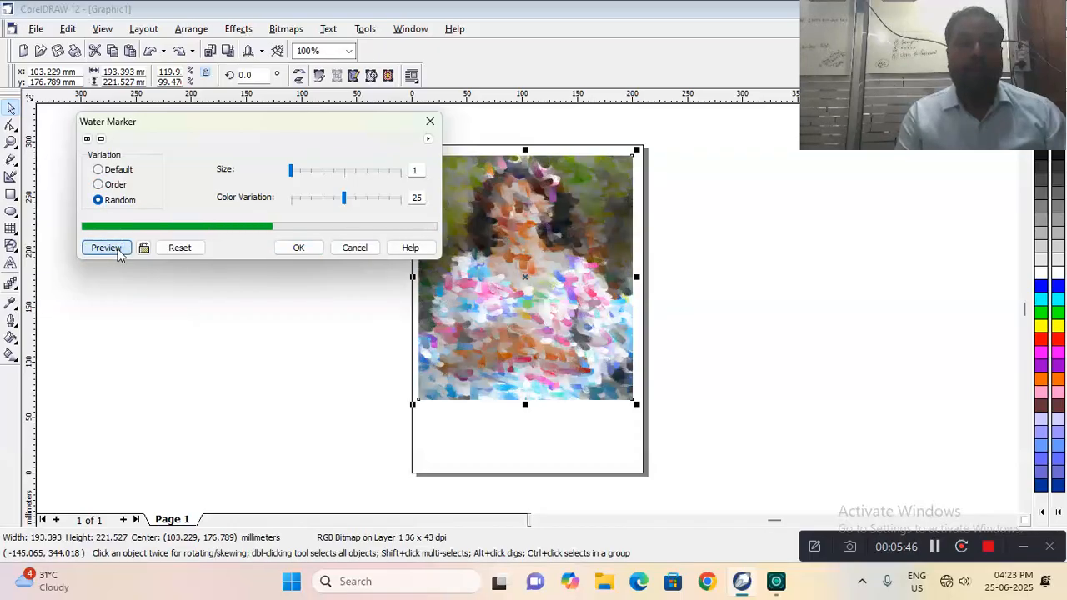
left_click(352, 247)
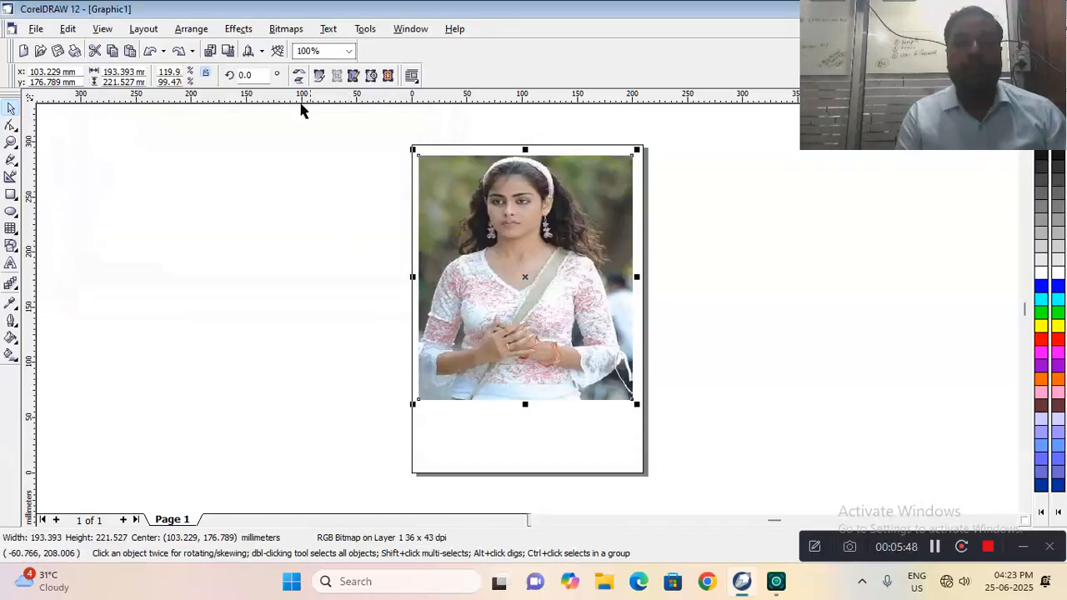
Preview the Wave Paper art stroke in Color mode with brush pressure 10
left_click(280, 32)
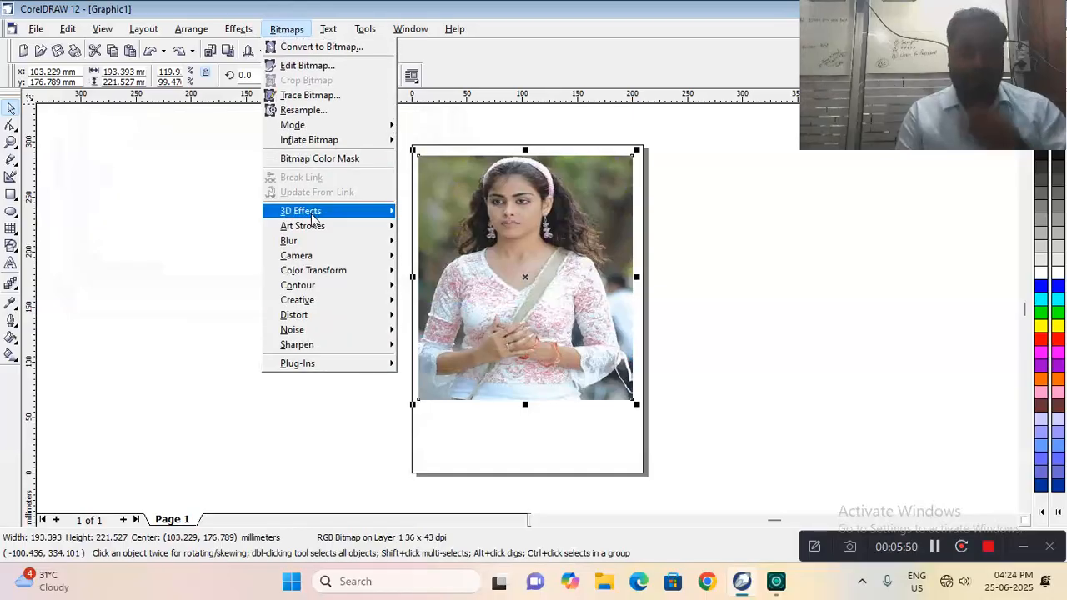
mouse_move(312, 226)
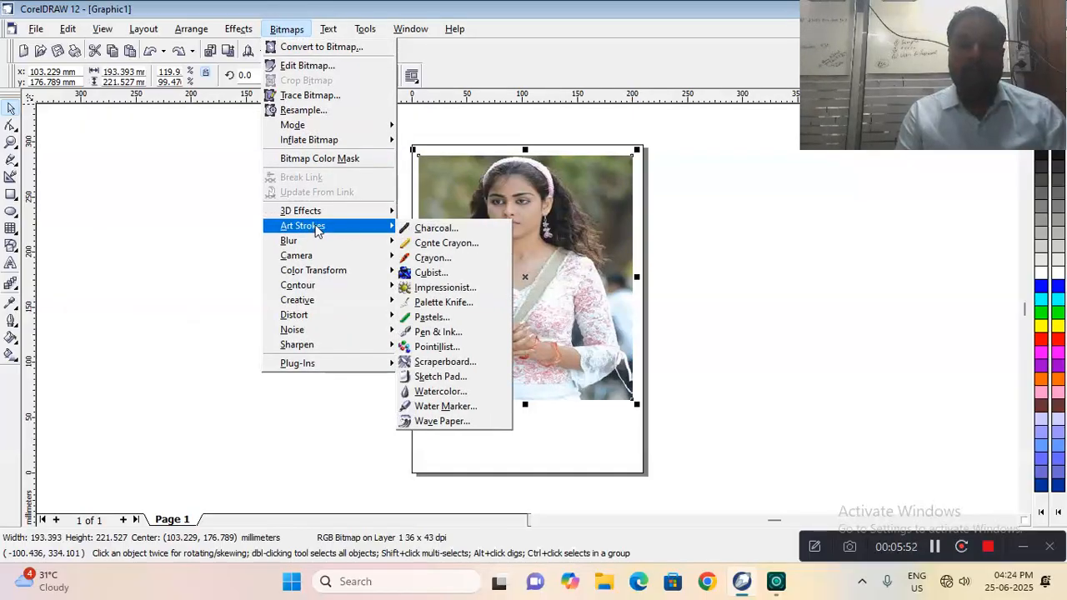
left_click(443, 424)
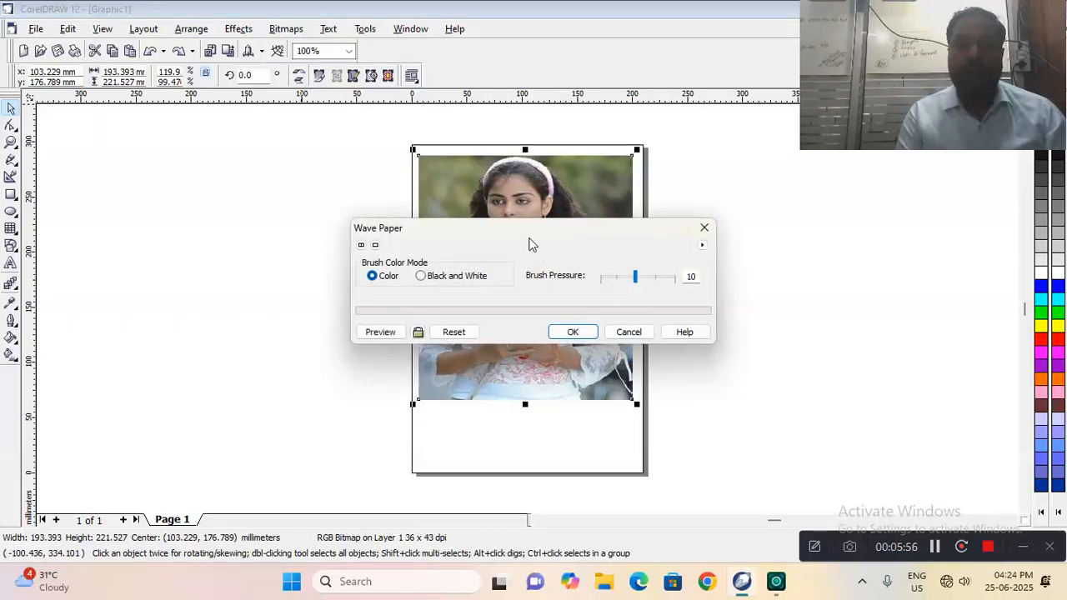
left_click_drag(528, 243, 294, 135)
left_click(156, 233)
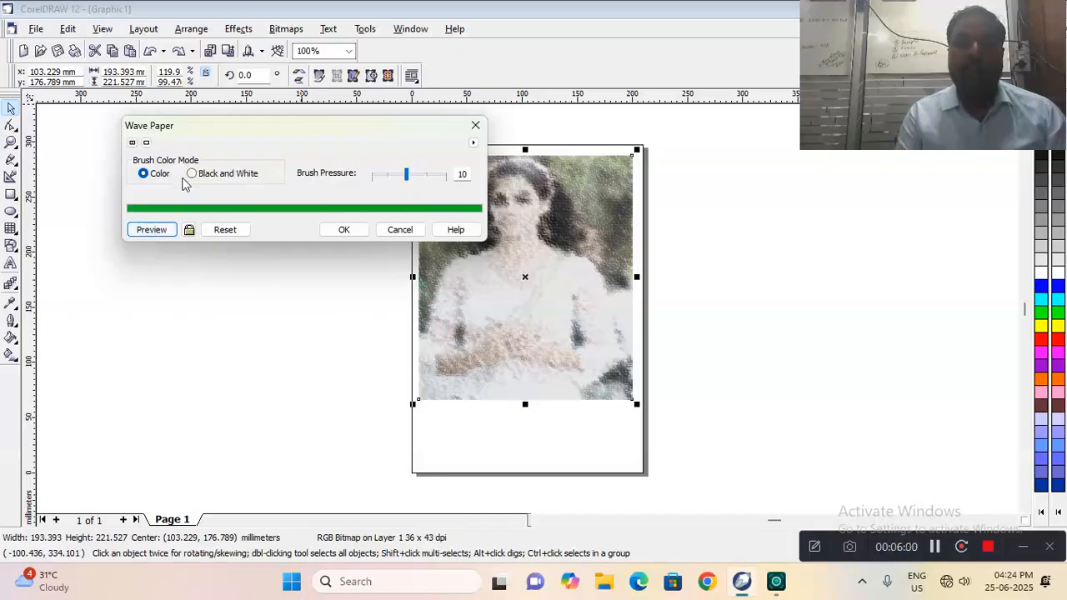
Preview Wave Paper in Black and White with brush pressures 10, 5 and 13, and dismiss it without applying
left_click(193, 174)
left_click(160, 231)
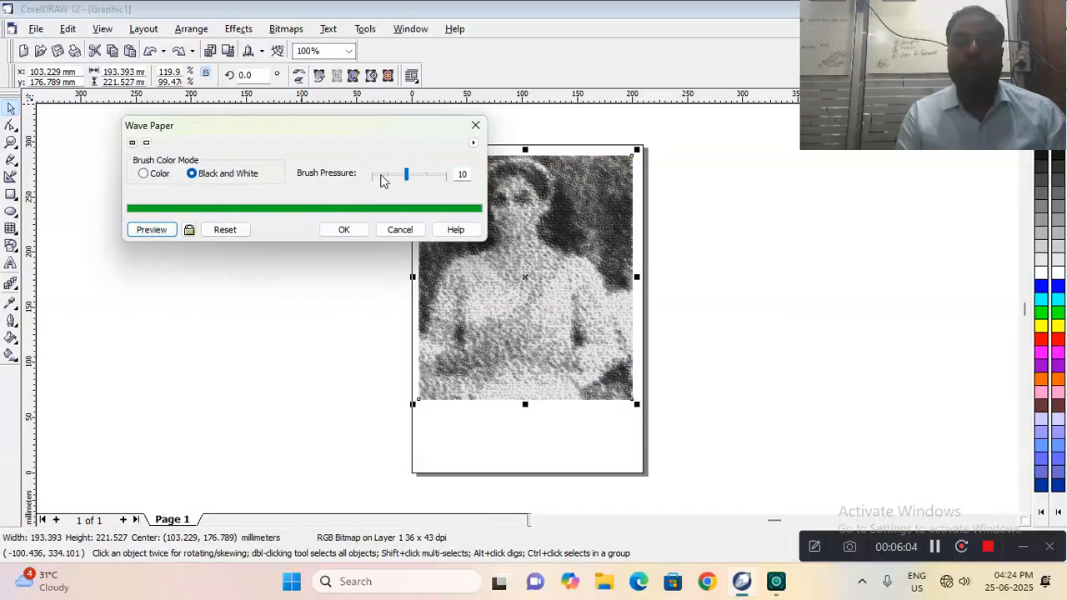
left_click(381, 180)
left_click(167, 236)
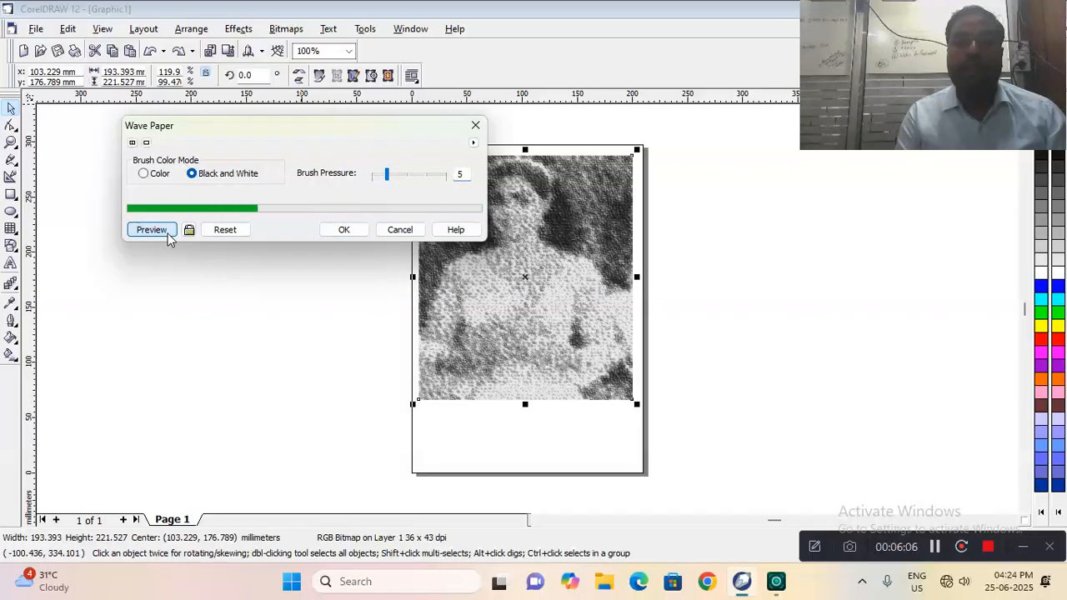
left_click(419, 175)
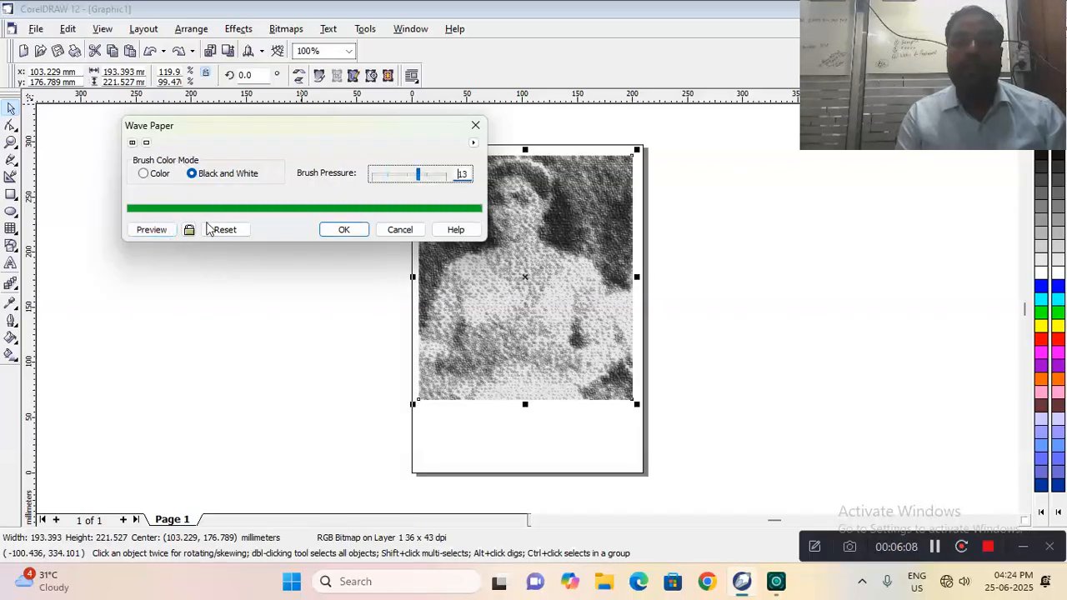
left_click(170, 232)
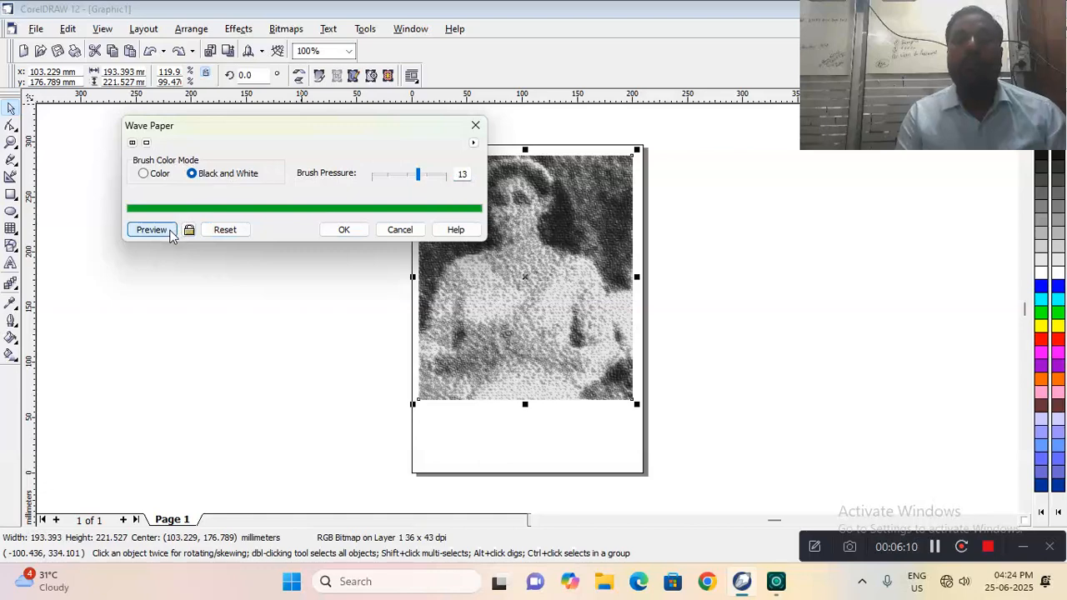
left_click(400, 230)
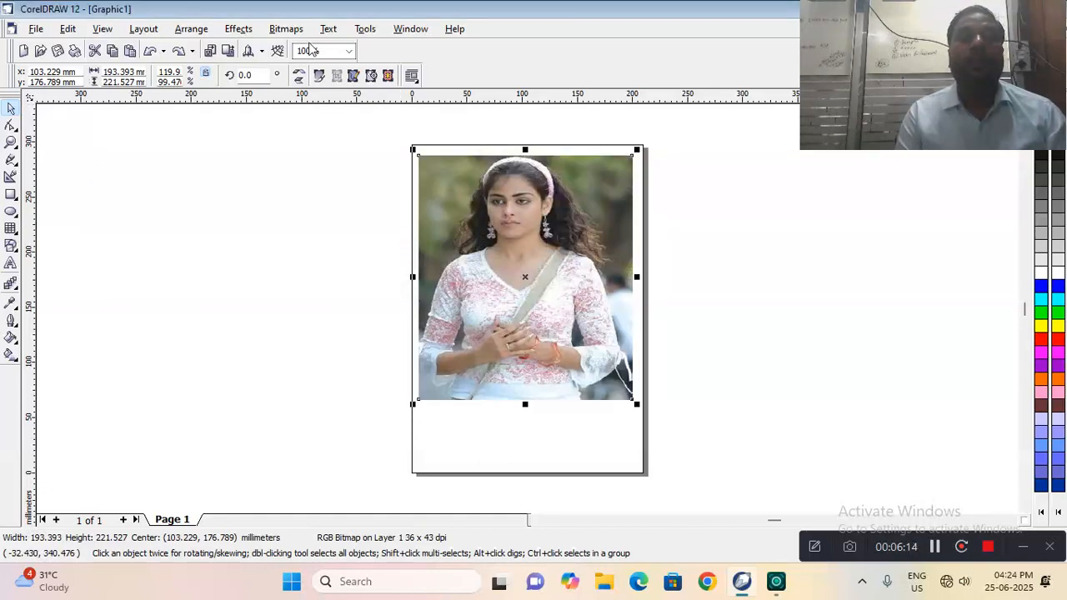
Preview the Directional Smooth blur on the photo at 50 percent
left_click(285, 31)
mouse_move(321, 247)
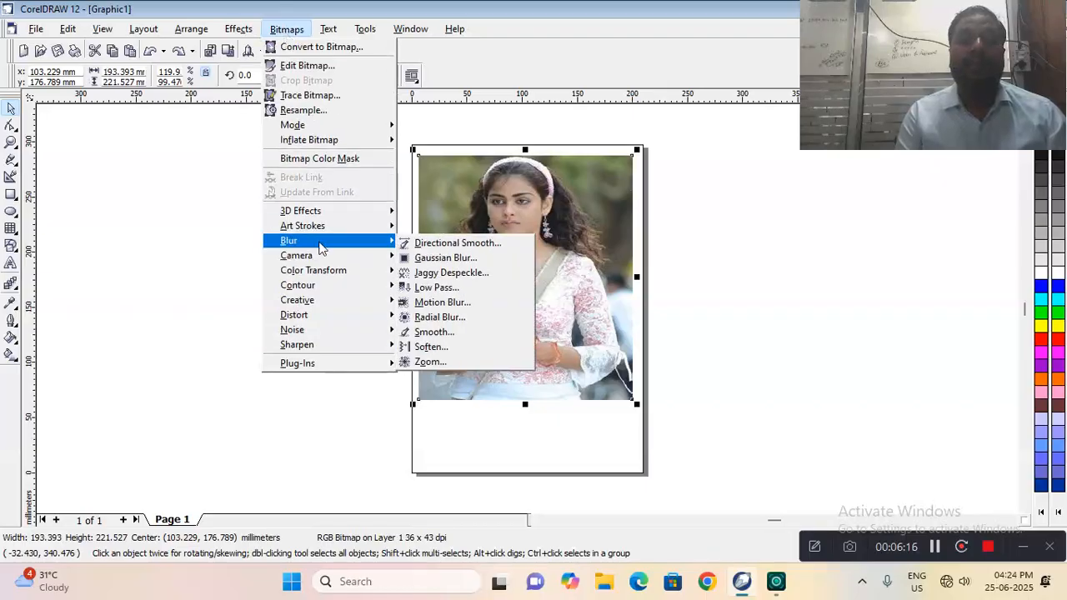
left_click(457, 244)
left_click_drag(487, 239, 196, 103)
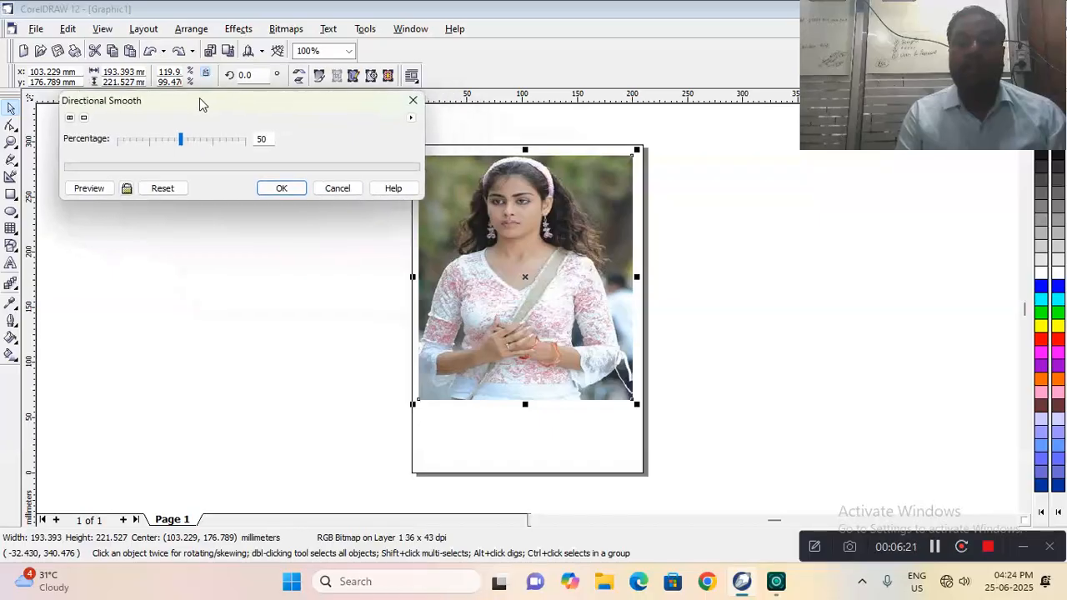
left_click(94, 191)
Preview Directional Smooth at 20 and 82 percent, and dismiss it without applying
left_click_drag(180, 139, 141, 139)
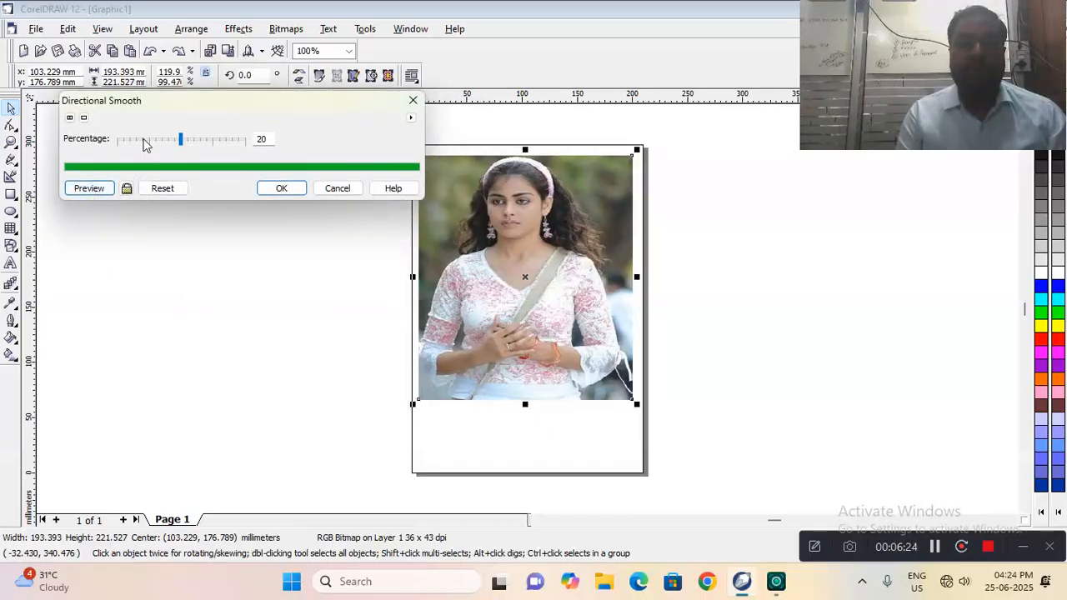
left_click(80, 191)
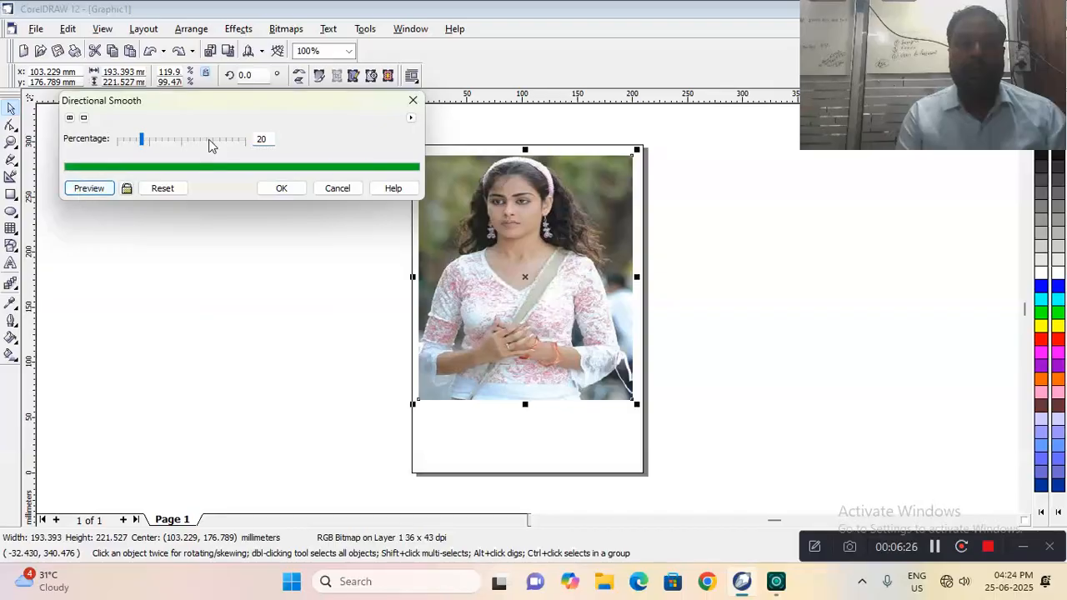
left_click(210, 140)
left_click(102, 191)
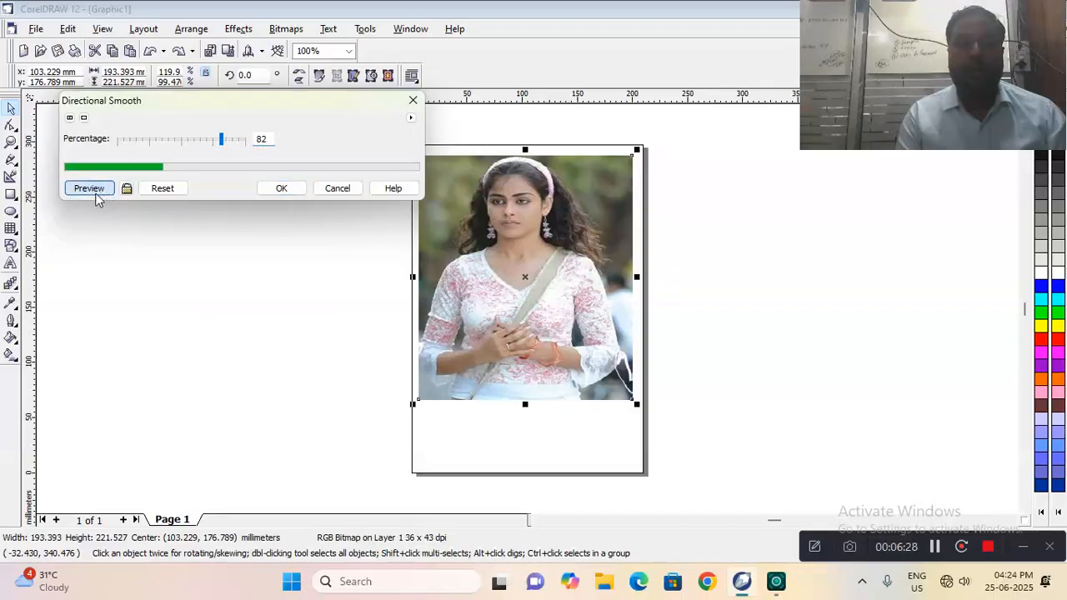
left_click(339, 190)
Preview a Gaussian Blur with a 10-pixel radius on the photo, and dismiss it without applying
left_click(286, 28)
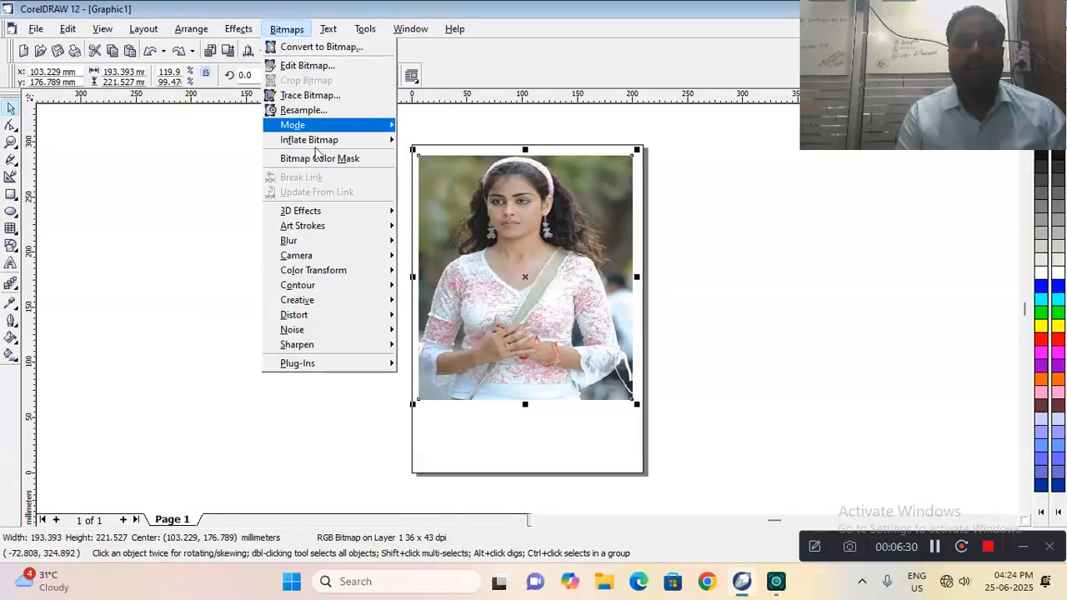
mouse_move(315, 247)
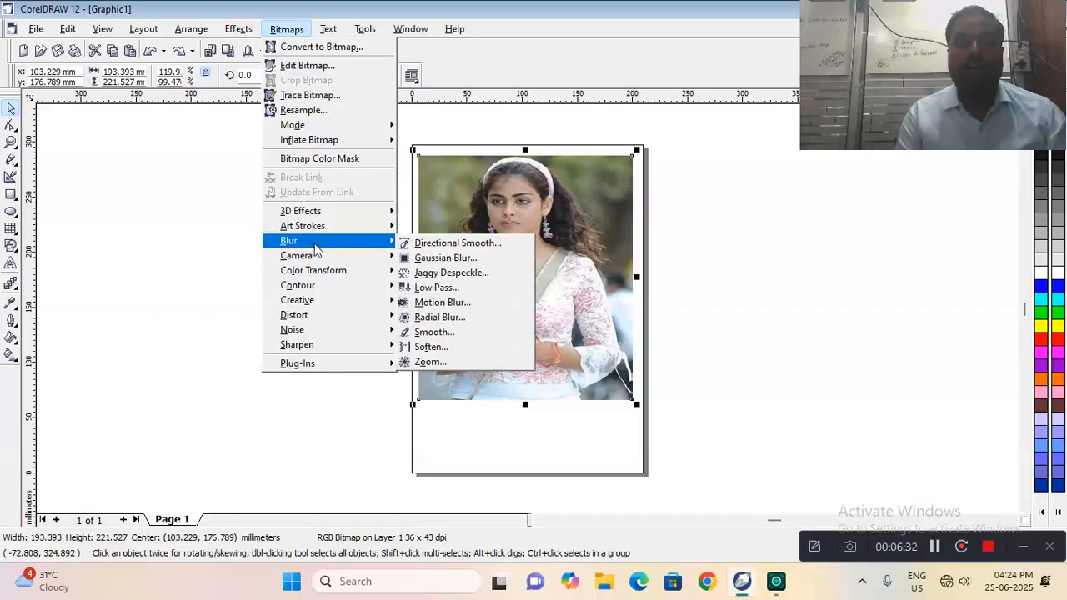
left_click(445, 258)
left_click_drag(473, 241, 217, 204)
left_click(129, 253)
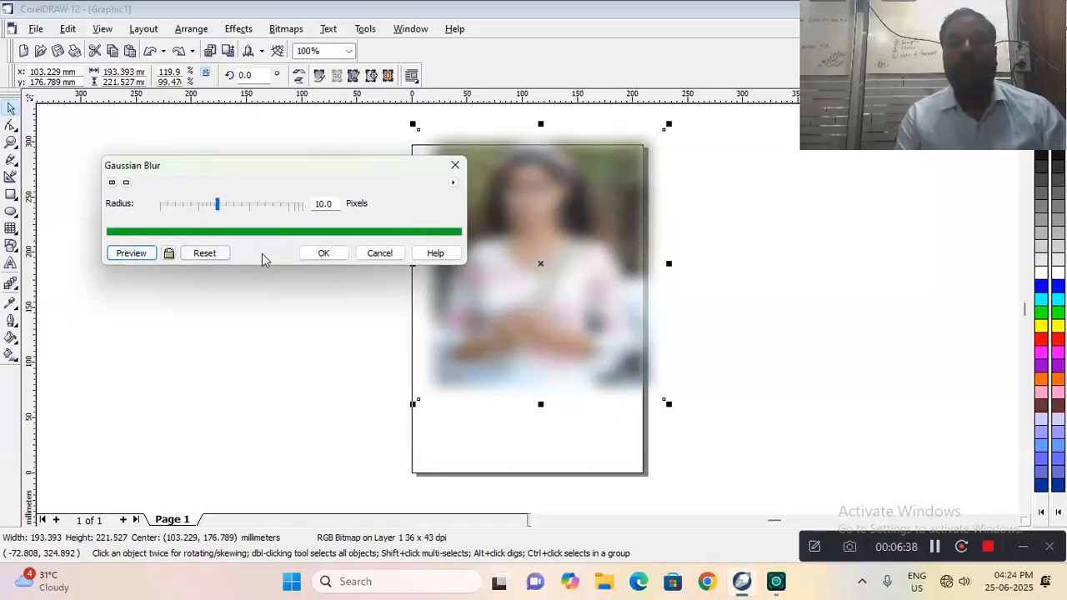
left_click(377, 253)
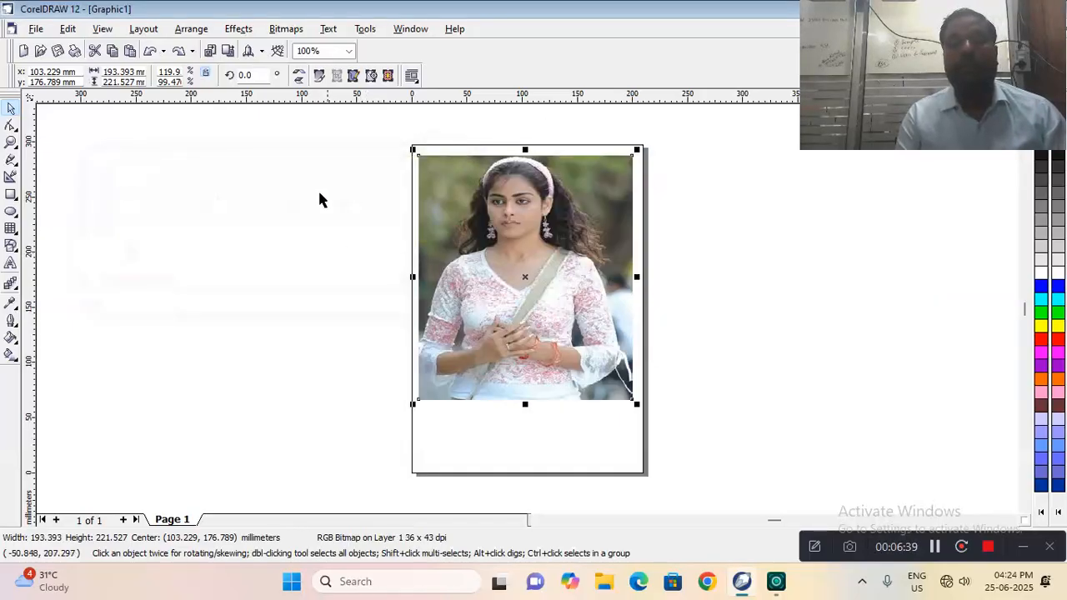
Preview the Jaggy Despeckle blur with symmetric width and height of 3, and dismiss it without applying
left_click(285, 28)
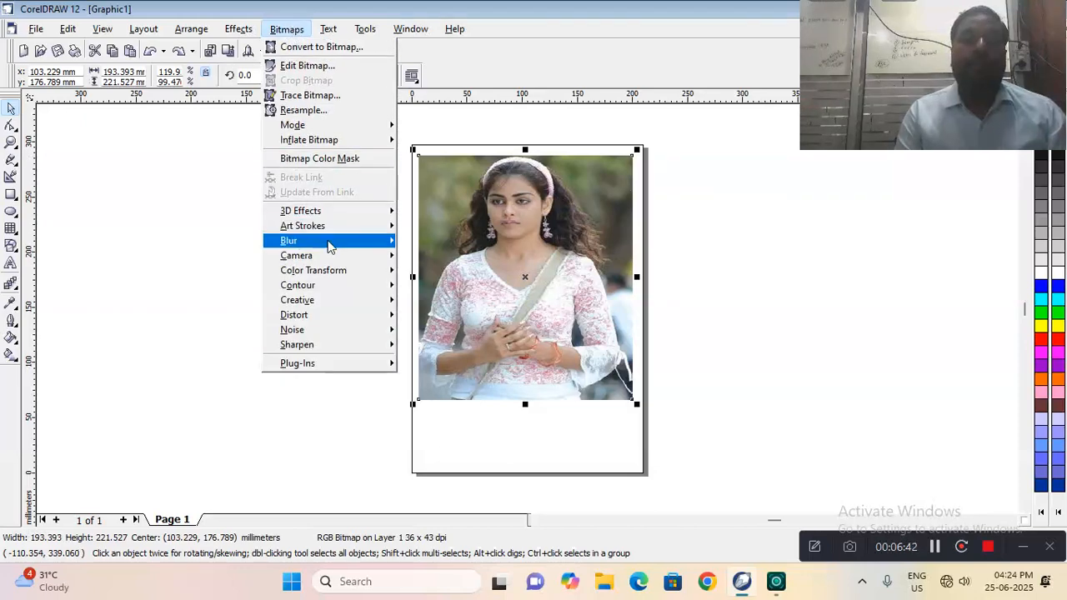
mouse_move(329, 244)
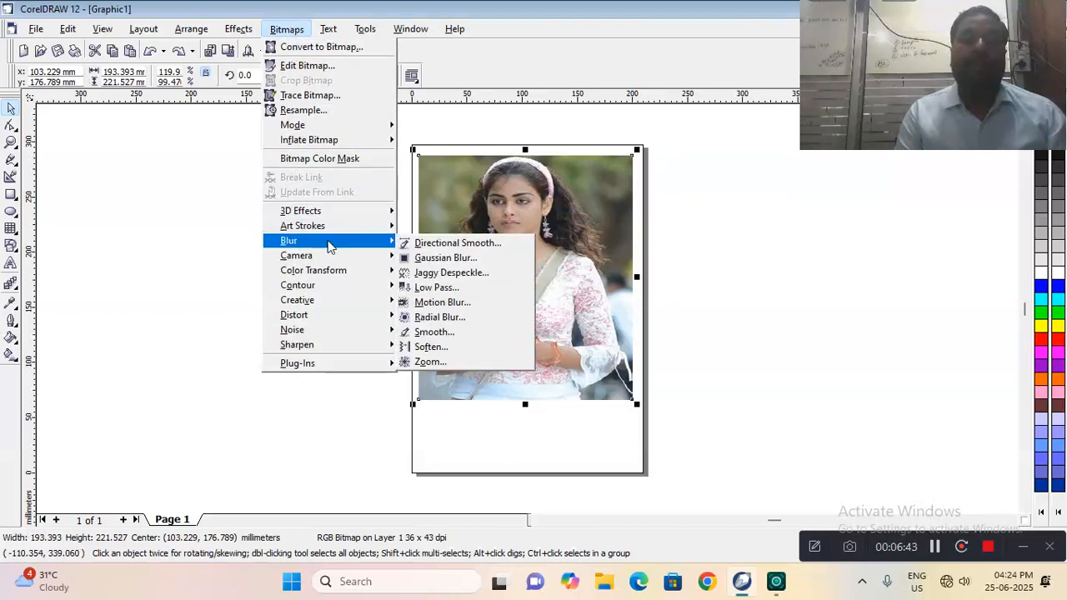
left_click(431, 280)
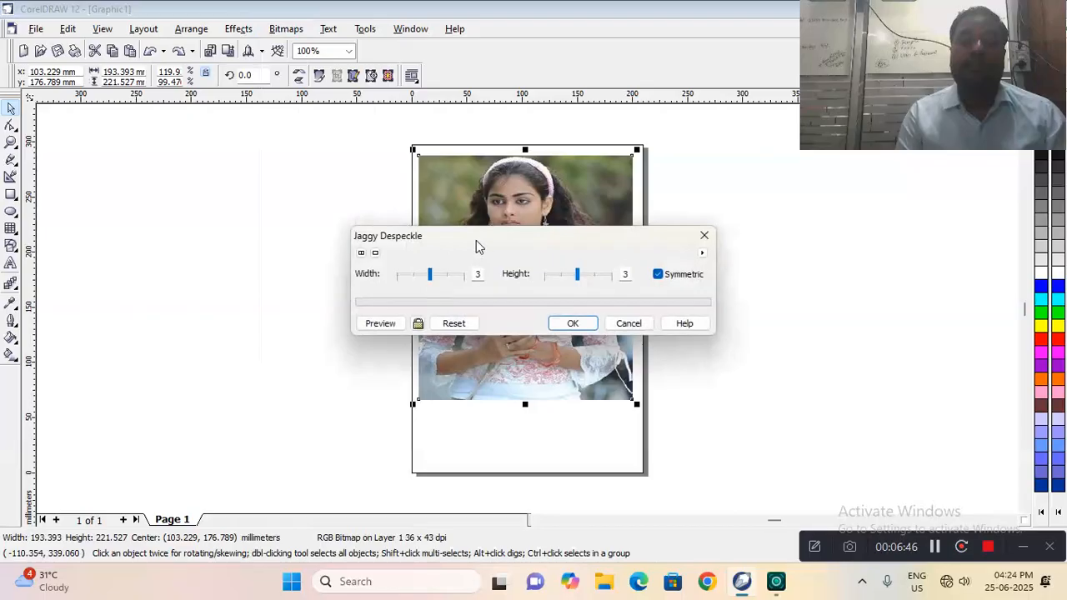
left_click_drag(476, 240, 161, 149)
left_click(68, 227)
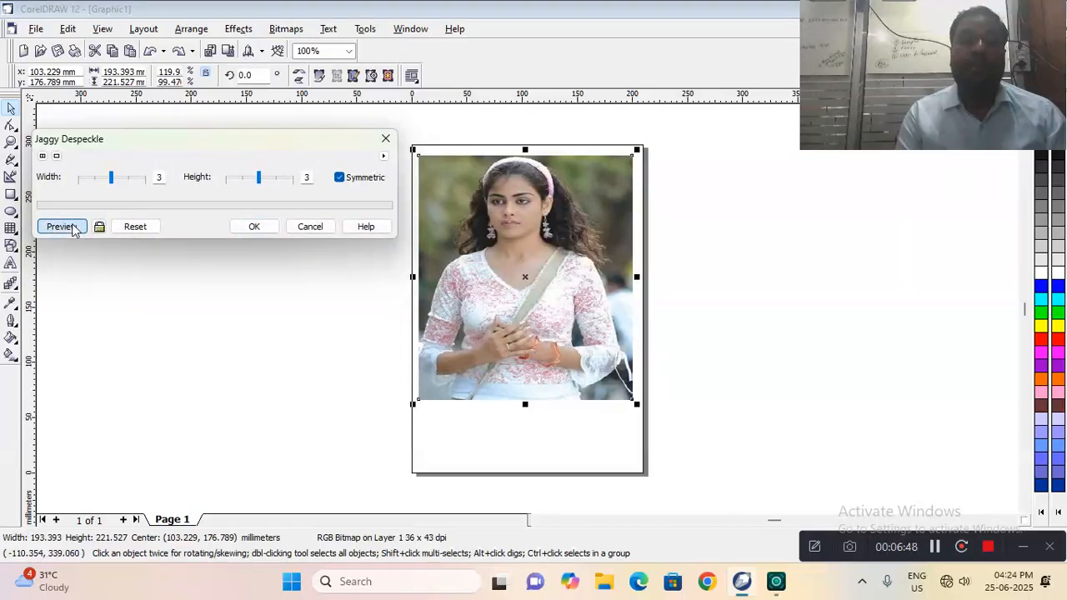
left_click(307, 229)
Preview a Radial Blur with an amount of 27 on the photo, and dismiss it without applying
left_click(286, 29)
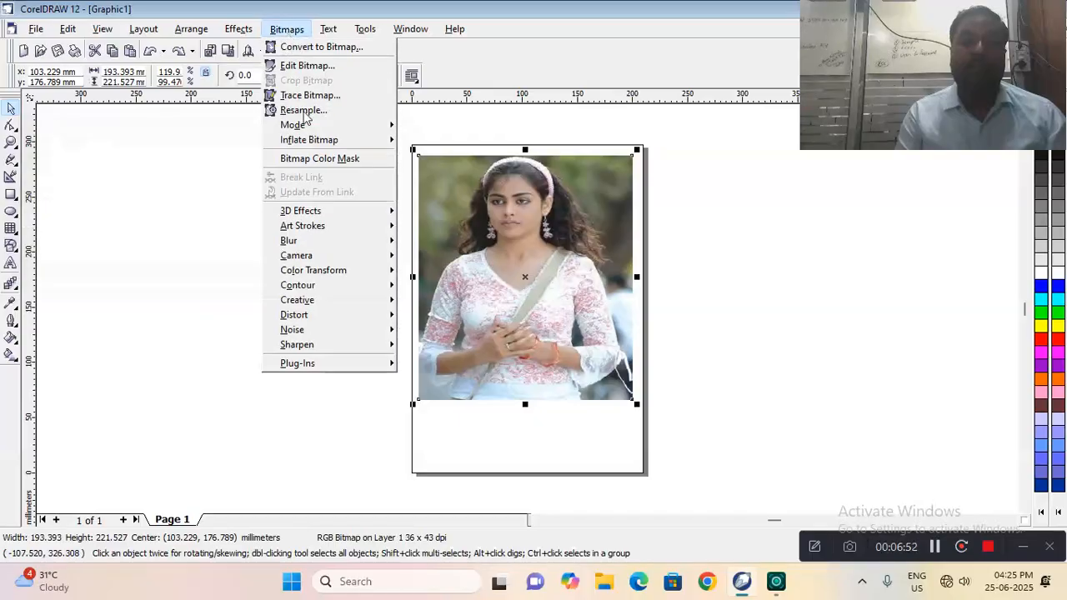
mouse_move(314, 241)
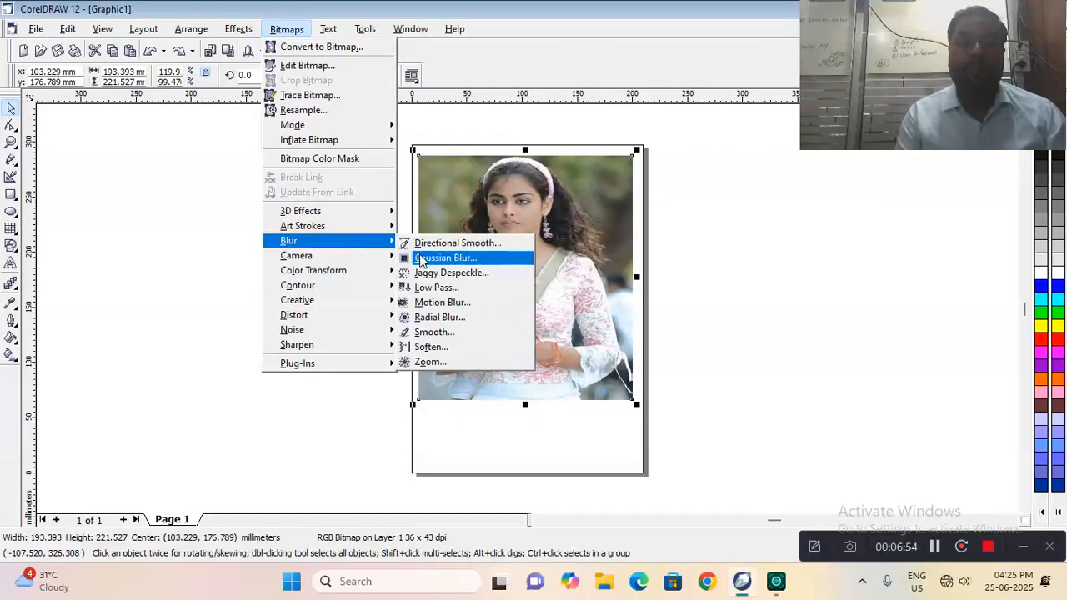
left_click(435, 316)
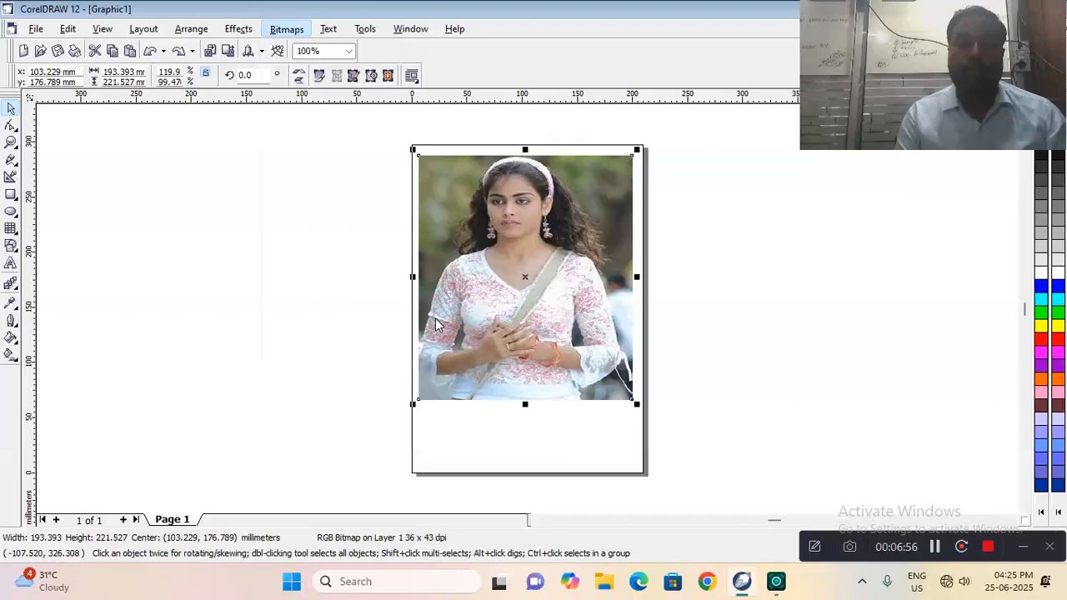
left_click_drag(411, 275, 456, 276)
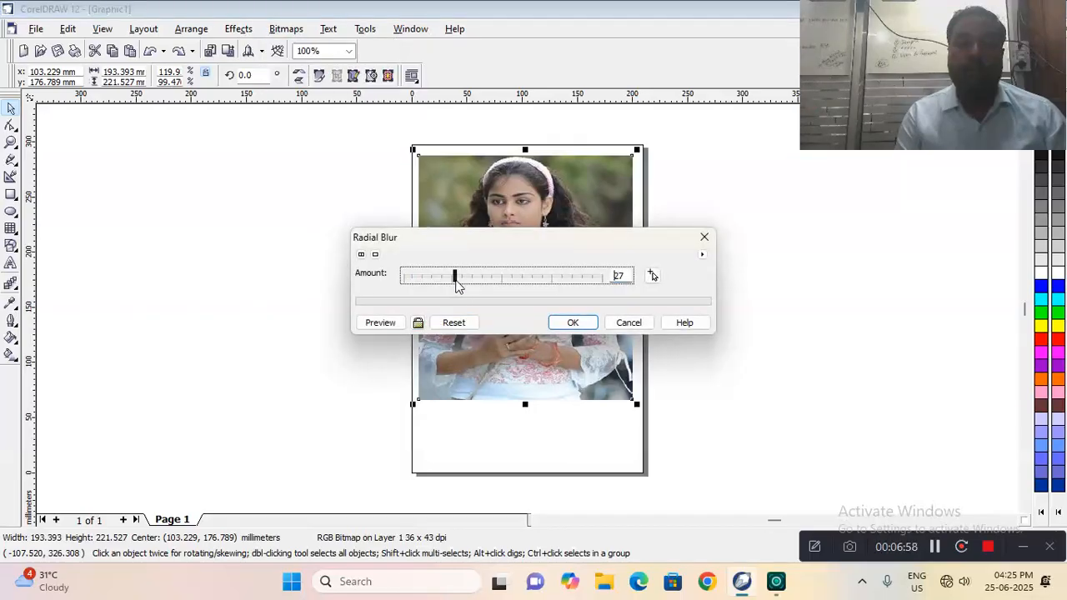
left_click(377, 323)
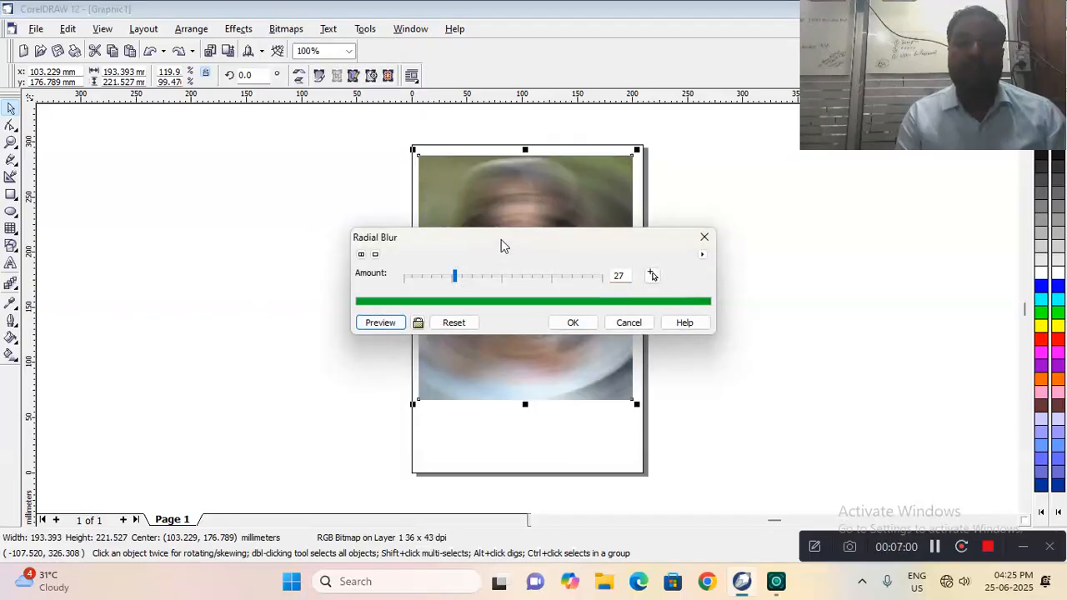
left_click_drag(501, 240, 213, 135)
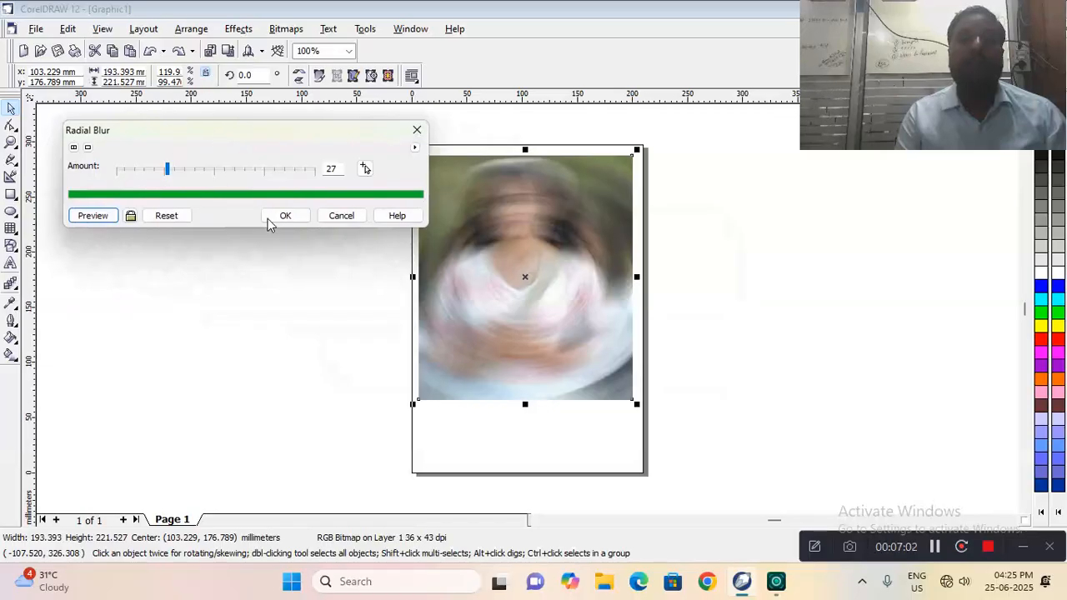
left_click(326, 216)
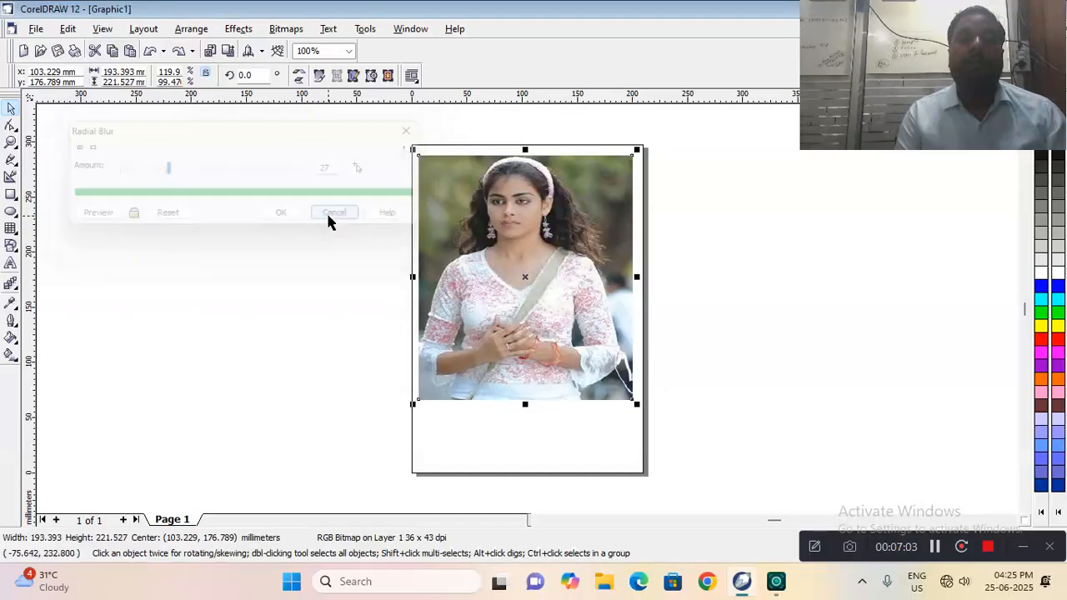
Preview the Smooth blur on the photo at 50, 25 and 79 percent, and dismiss it without applying
left_click(285, 30)
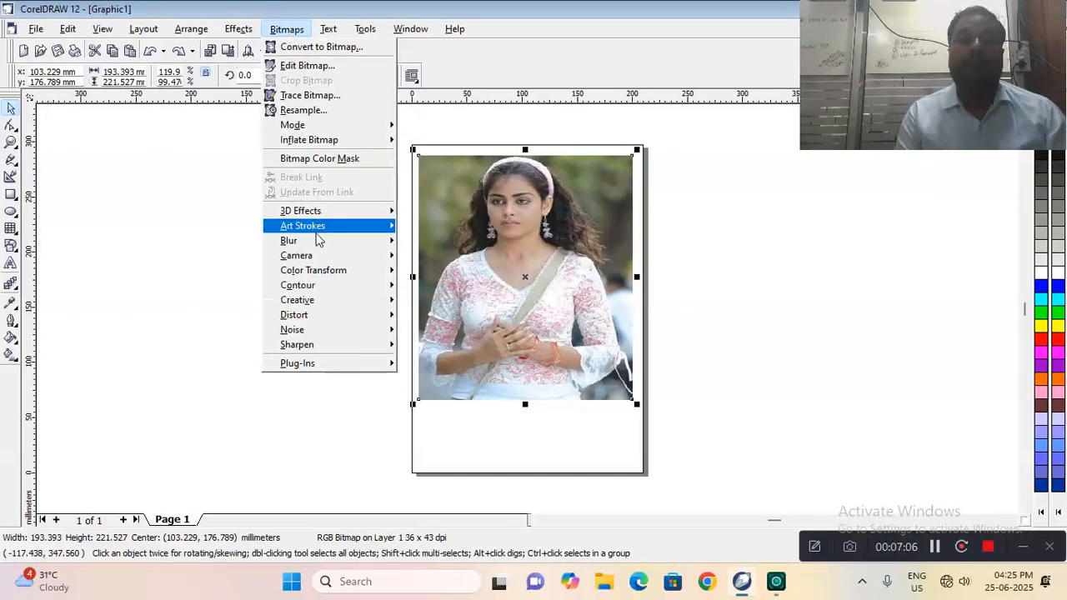
mouse_move(314, 240)
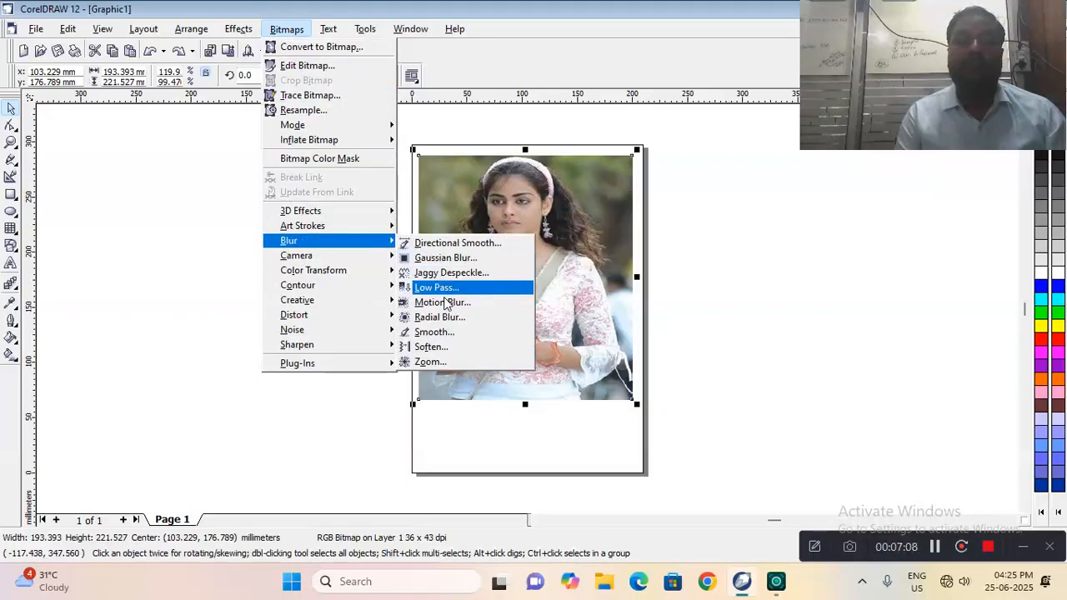
left_click(440, 332)
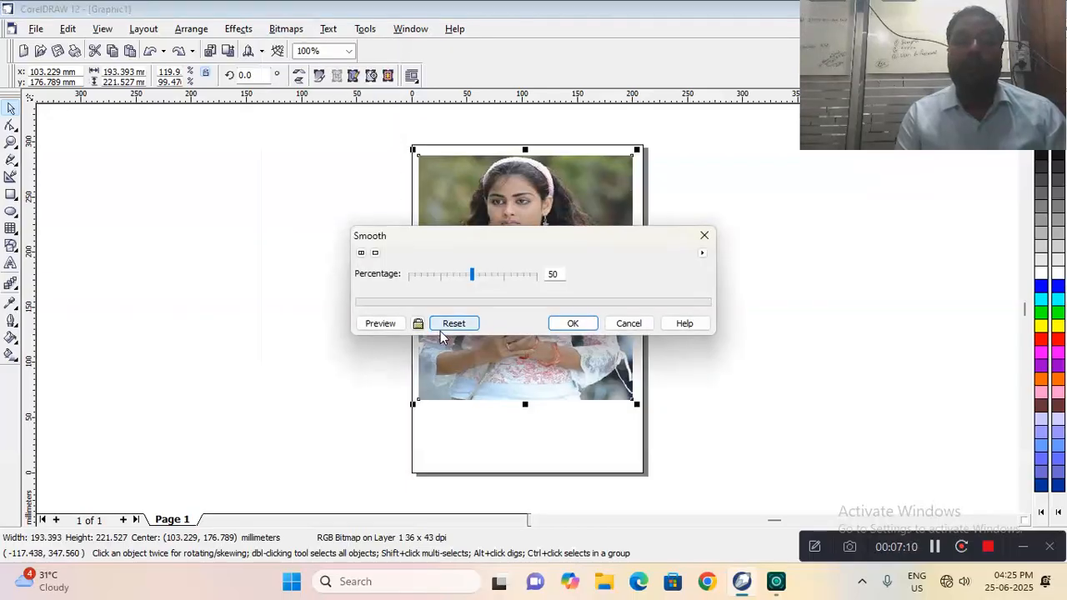
left_click(383, 328)
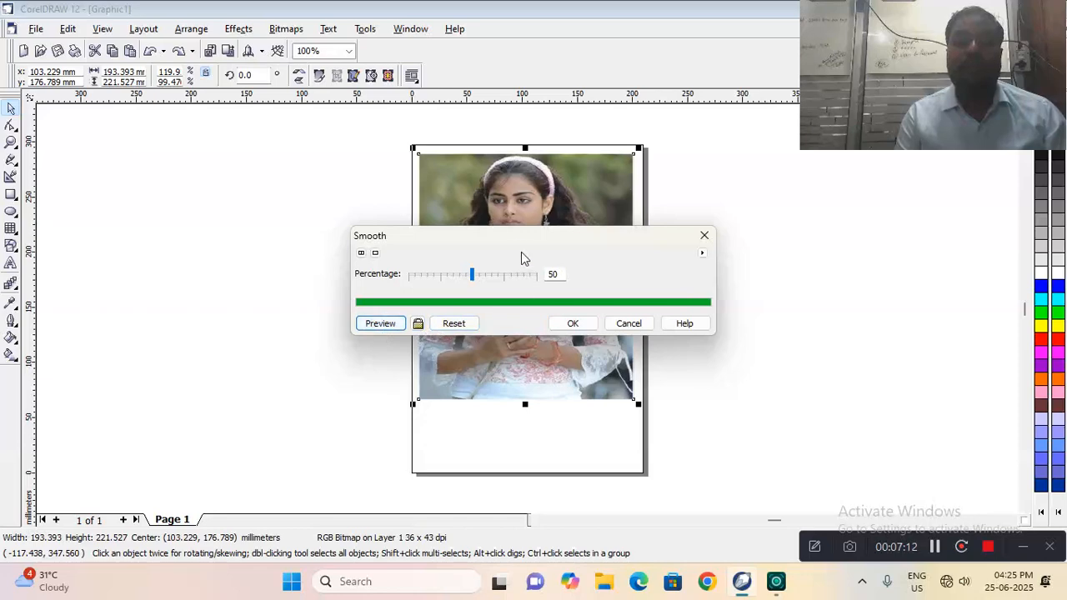
left_click_drag(511, 236, 215, 77)
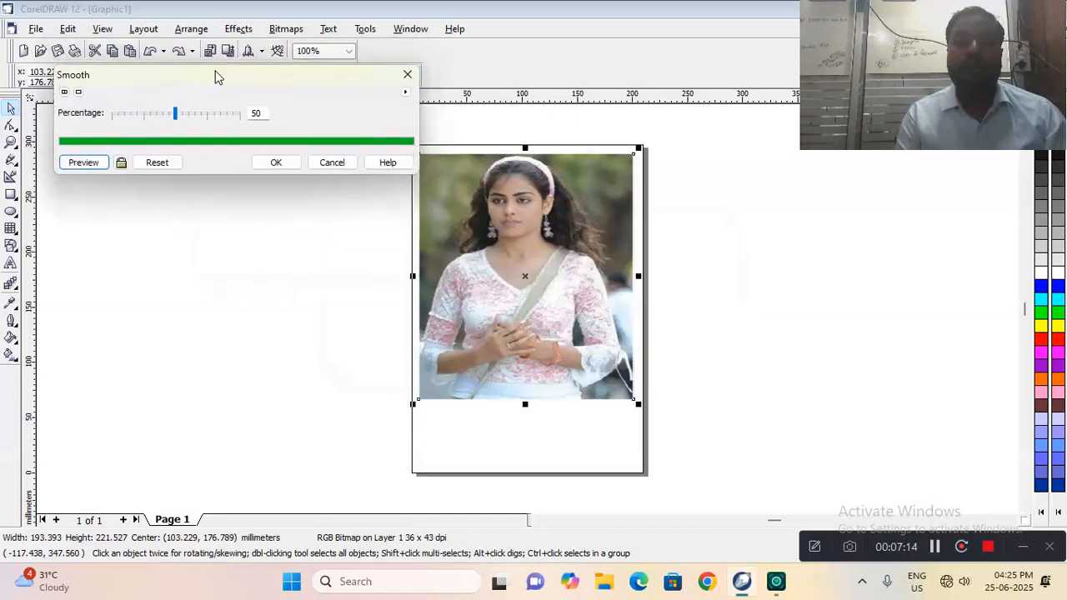
left_click(150, 115)
left_click(81, 166)
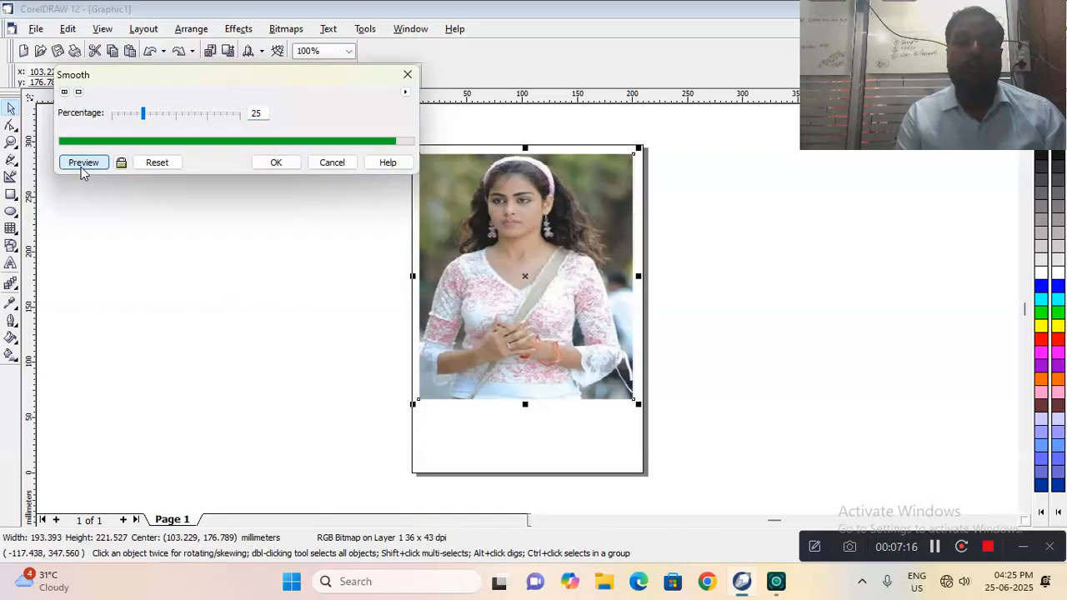
left_click(213, 111)
left_click(97, 164)
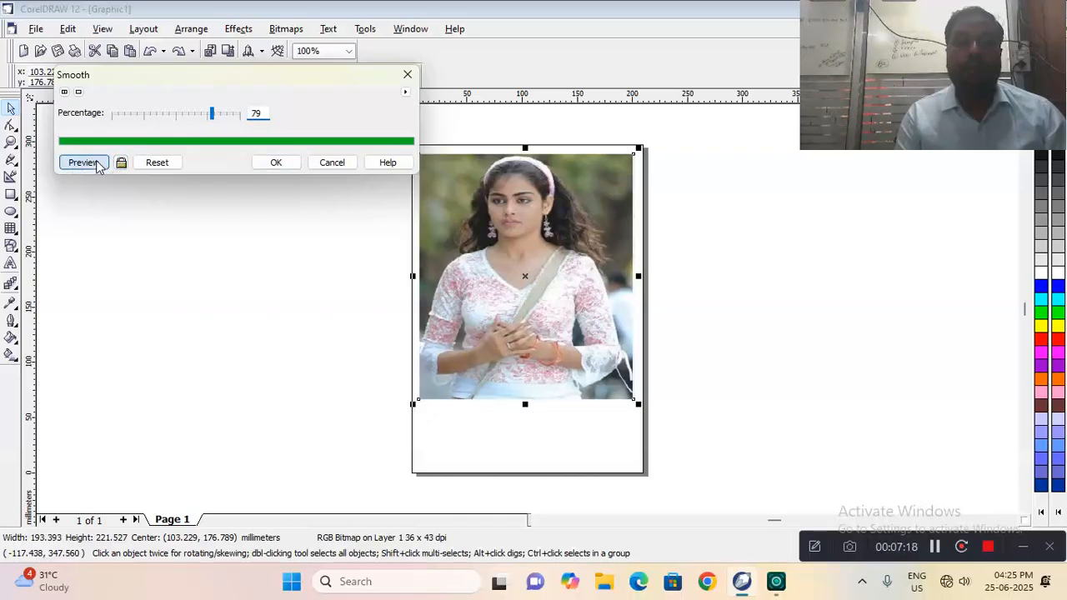
left_click(334, 163)
Preview the Soften blur on the photo at 50 percent, and dismiss it without applying
left_click(286, 30)
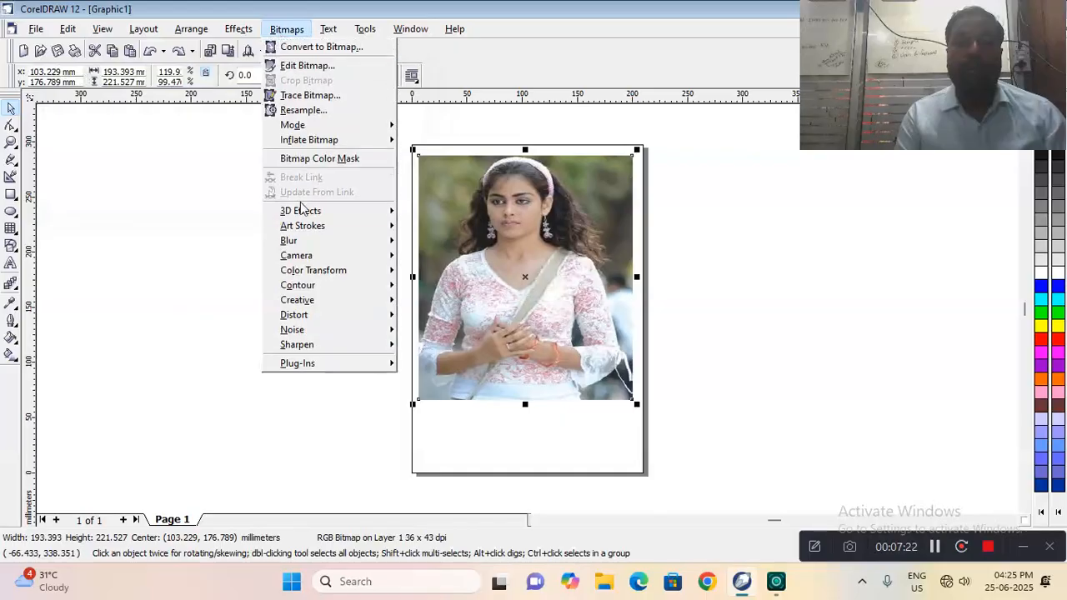
mouse_move(304, 242)
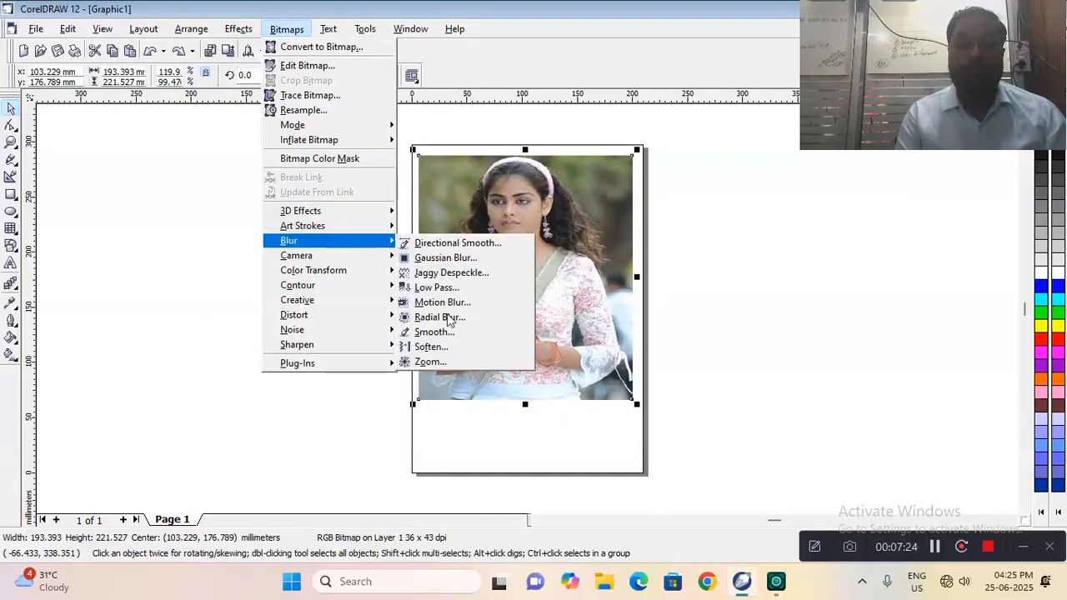
left_click(436, 349)
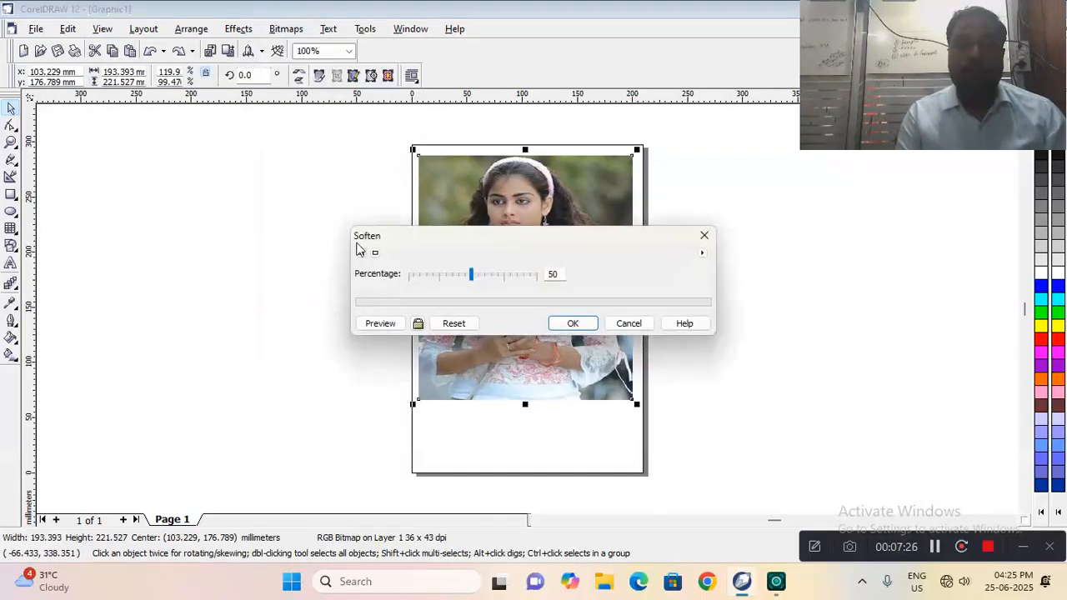
left_click(380, 323)
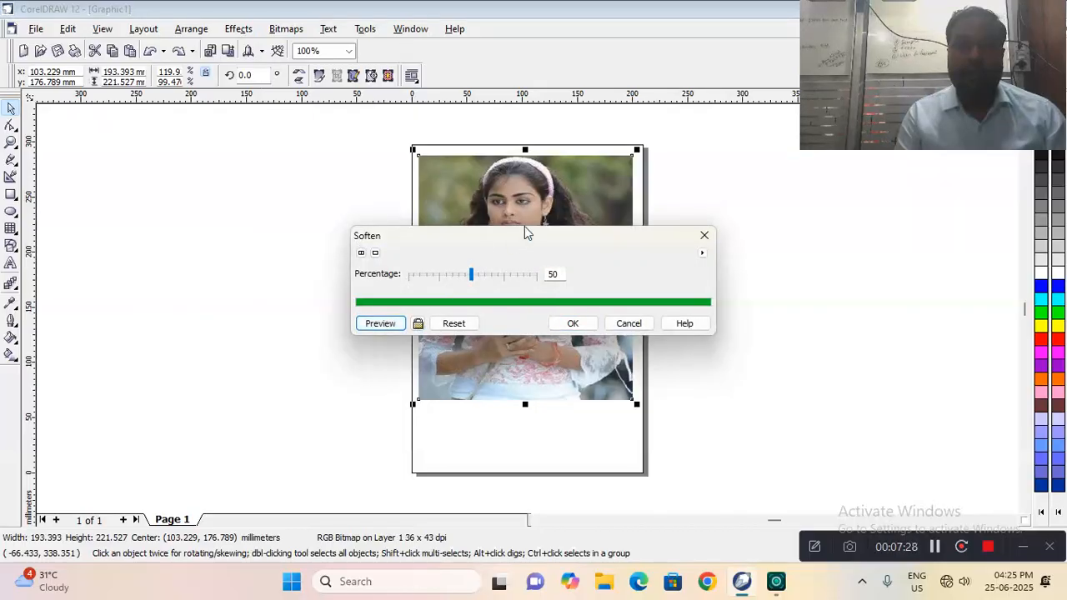
left_click_drag(528, 233, 224, 158)
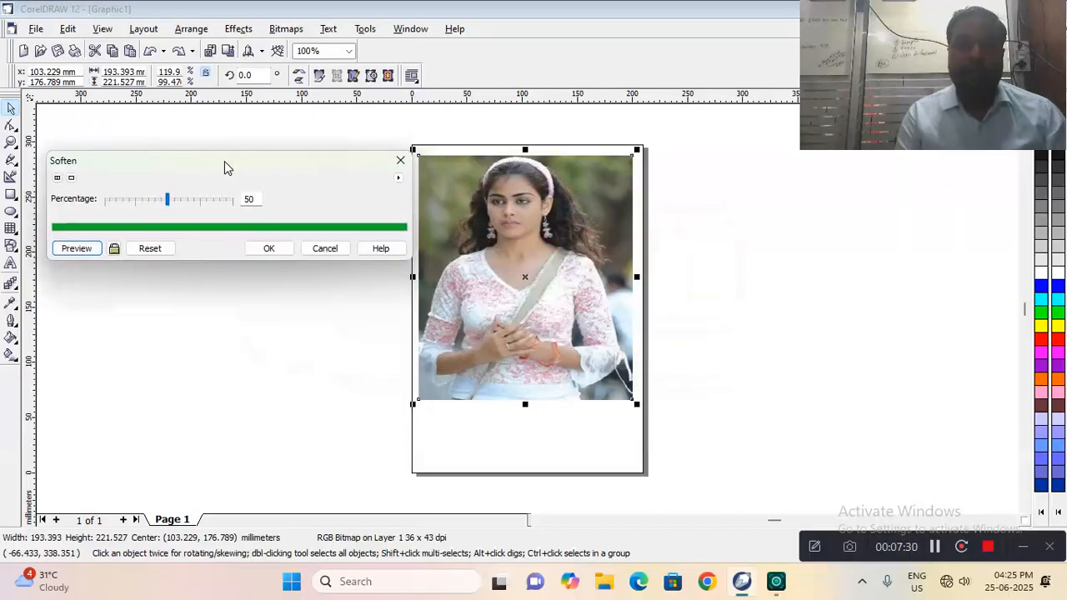
left_click(324, 249)
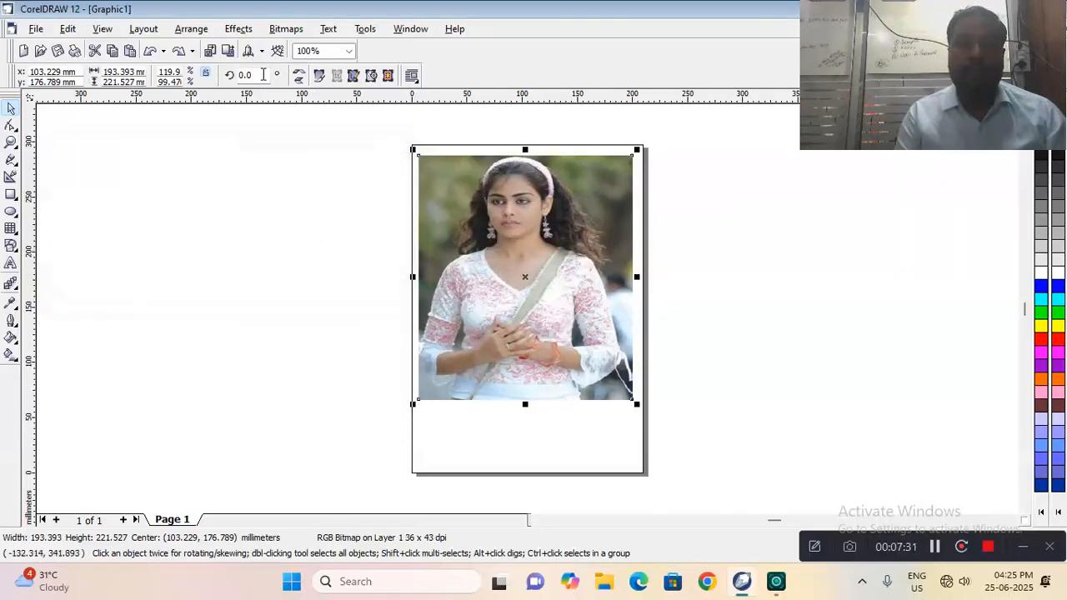
Preview and apply a Zoom blur with an amount of 21 to the photo, and undo it
left_click(285, 29)
mouse_move(311, 244)
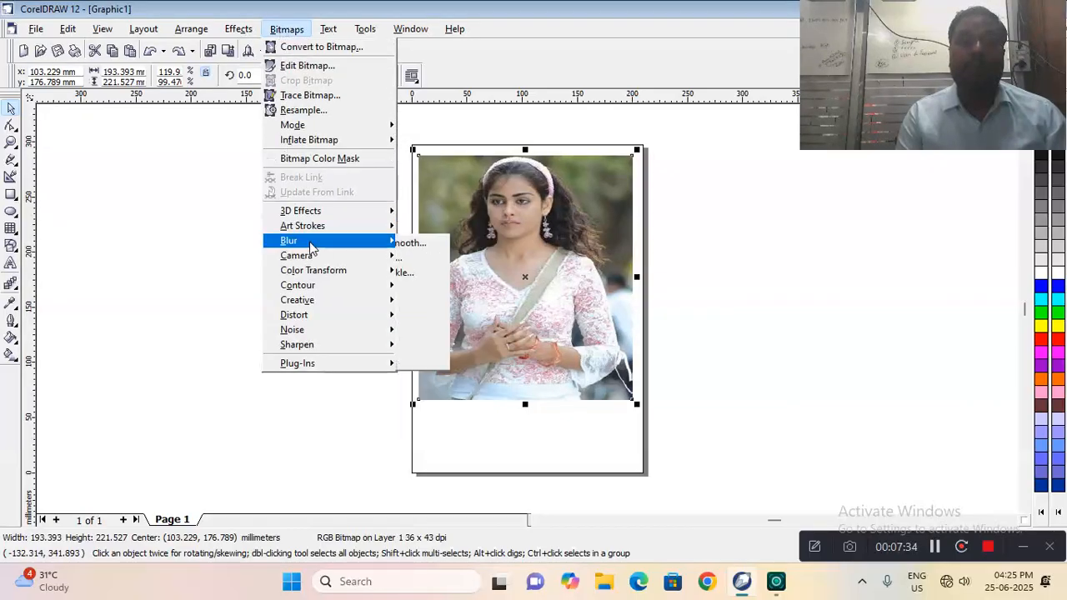
left_click(420, 360)
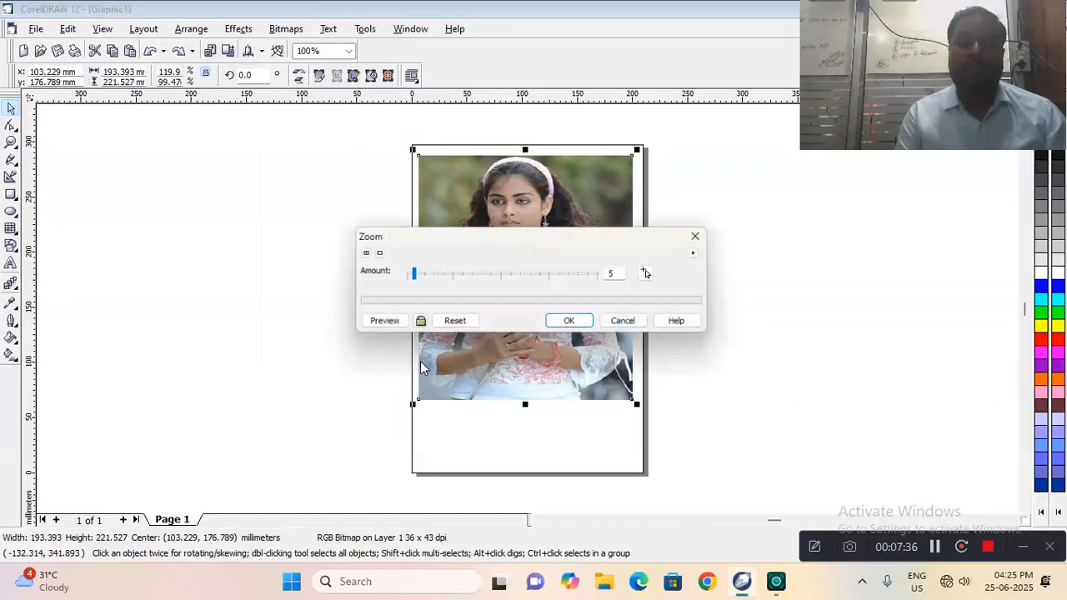
left_click(416, 276)
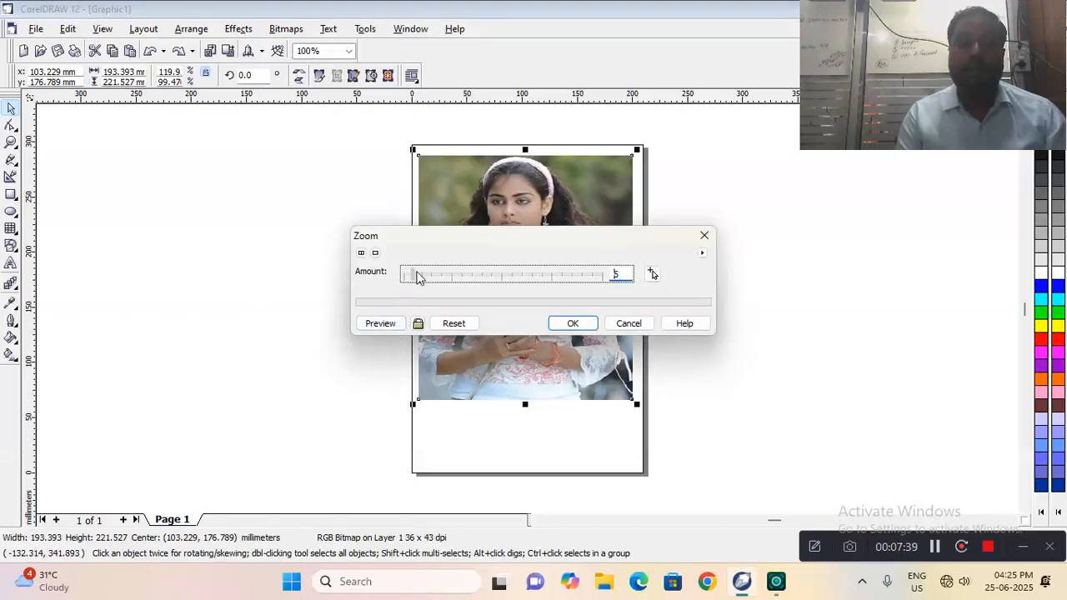
left_click(381, 324)
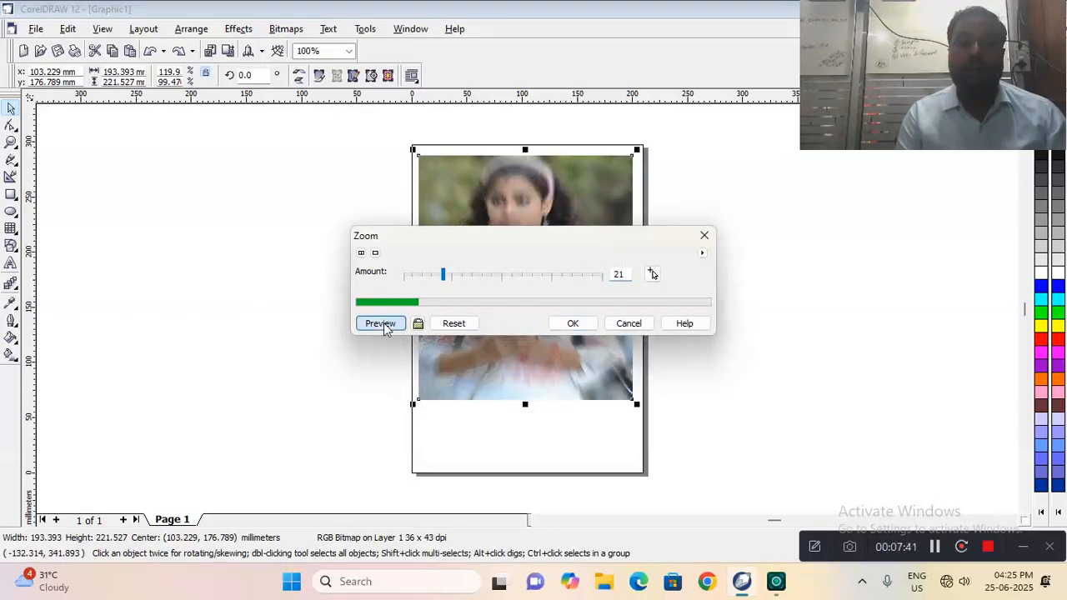
left_click(574, 324)
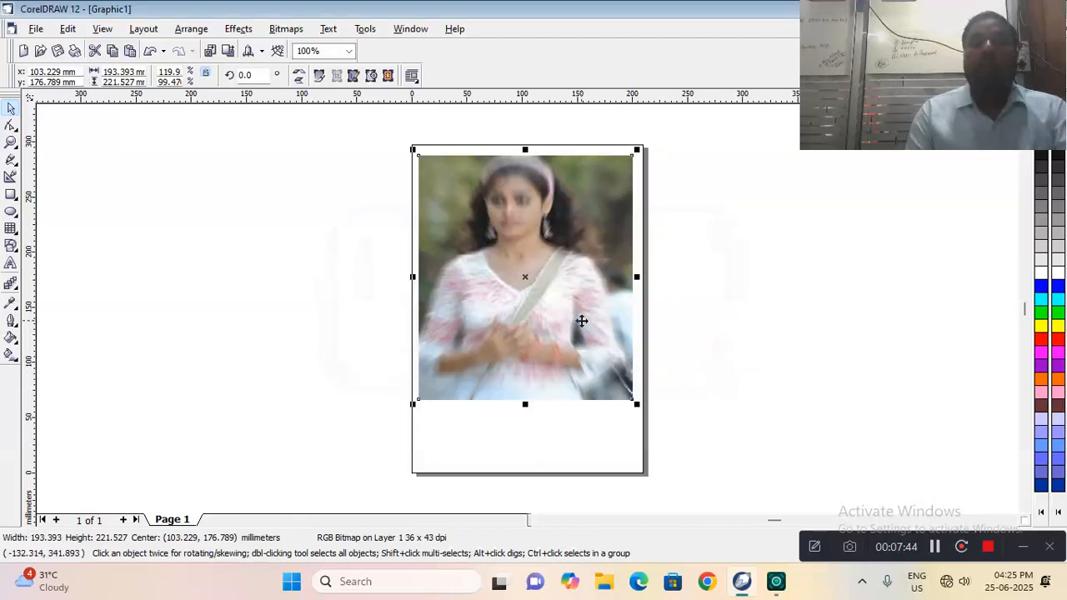
key("ctrl+z")
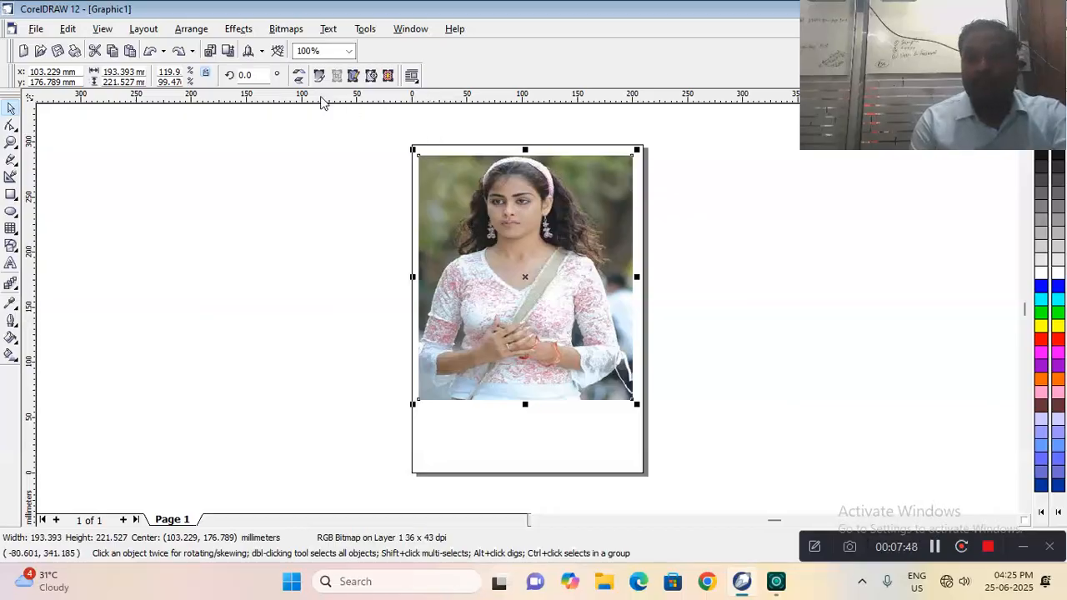
Preview the Diffuse camera effect on the photo at level 50, and dismiss it without applying
left_click(286, 30)
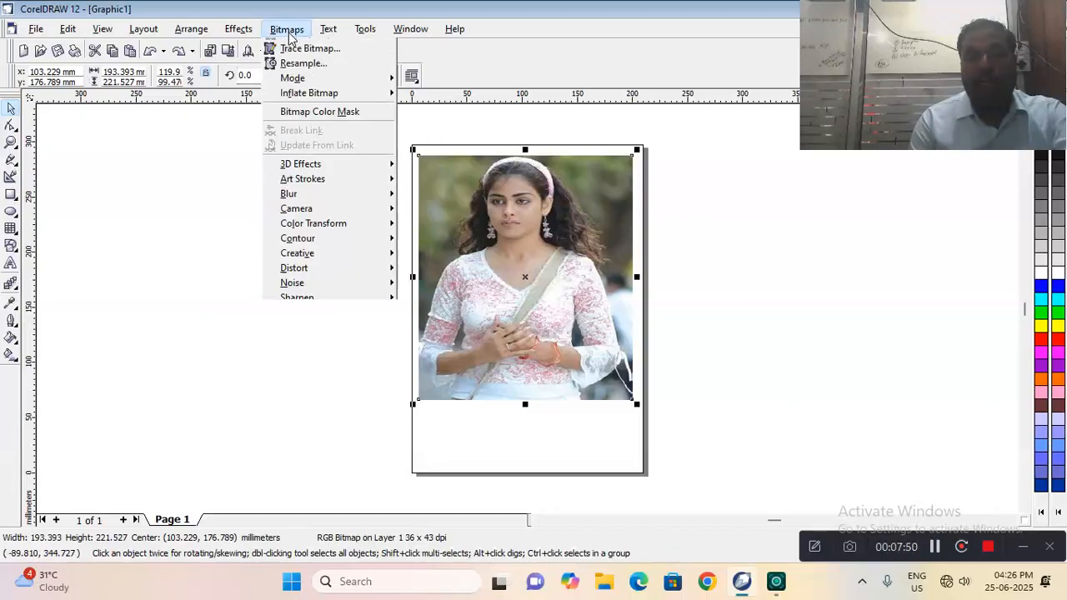
mouse_move(302, 241)
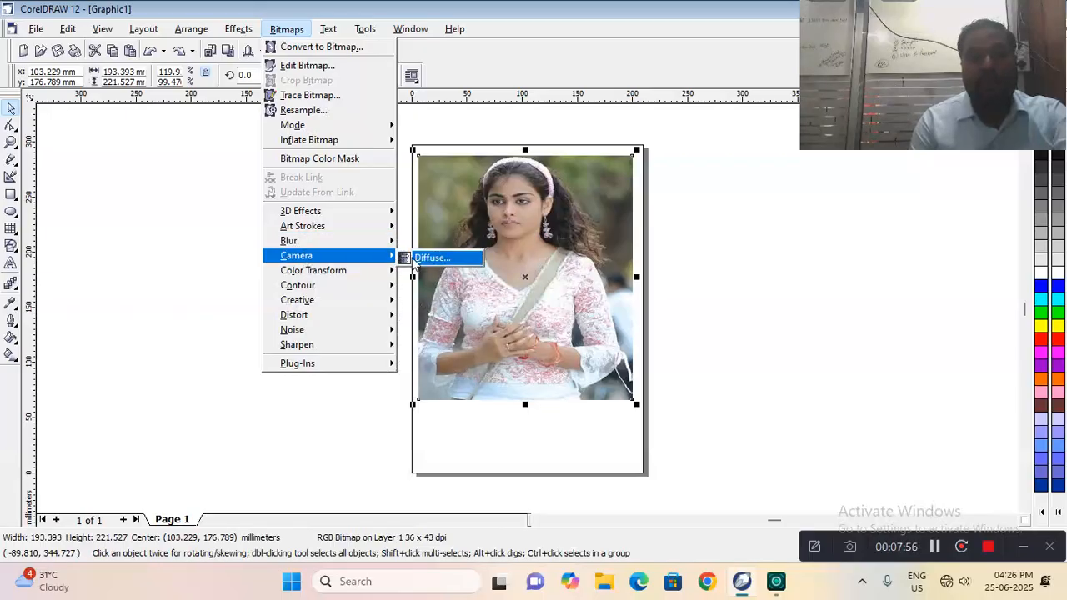
left_click(421, 259)
left_click(385, 322)
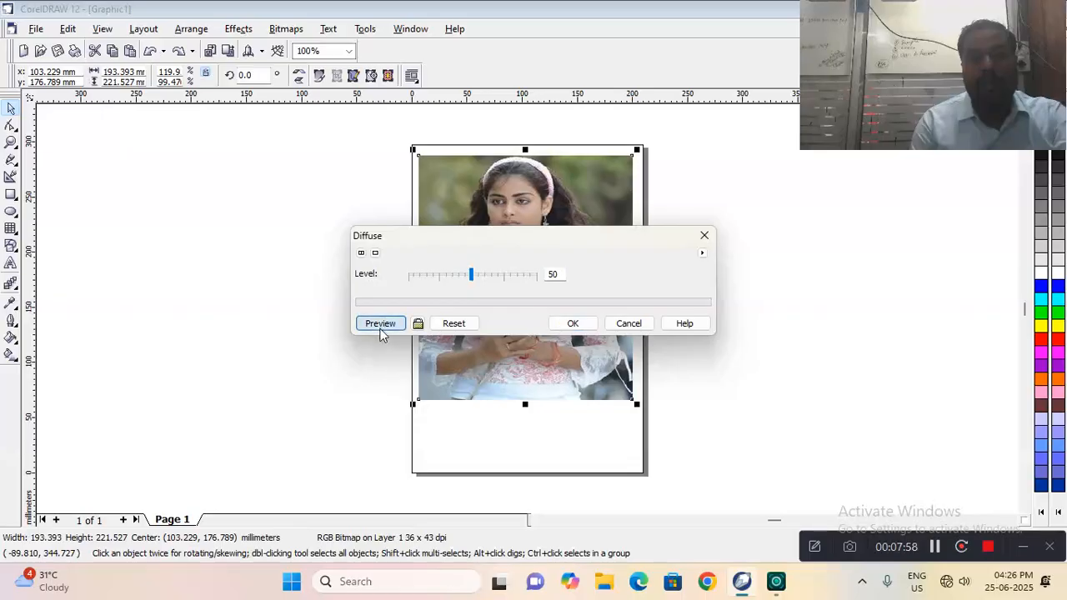
left_click(628, 323)
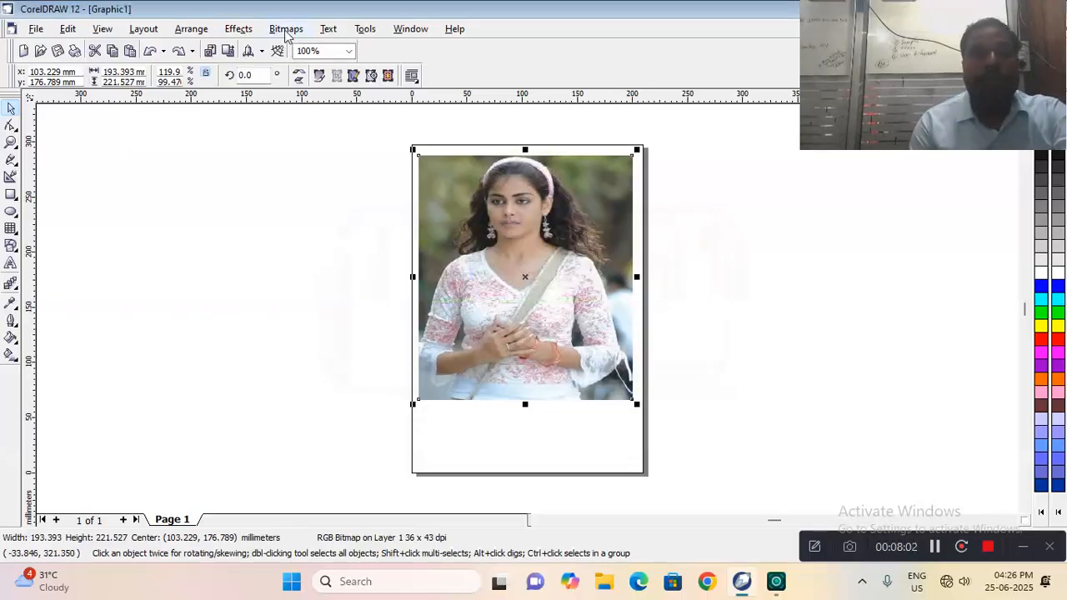
Preview the Bit Planes color transform on the photo with all planes at 0 and at 2
left_click(286, 29)
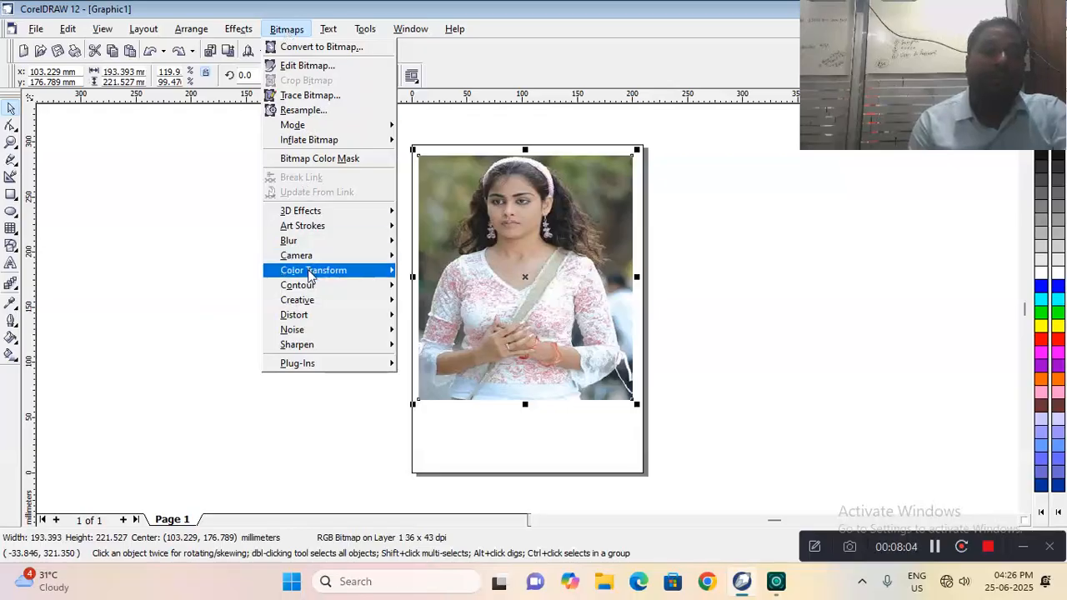
mouse_move(309, 275)
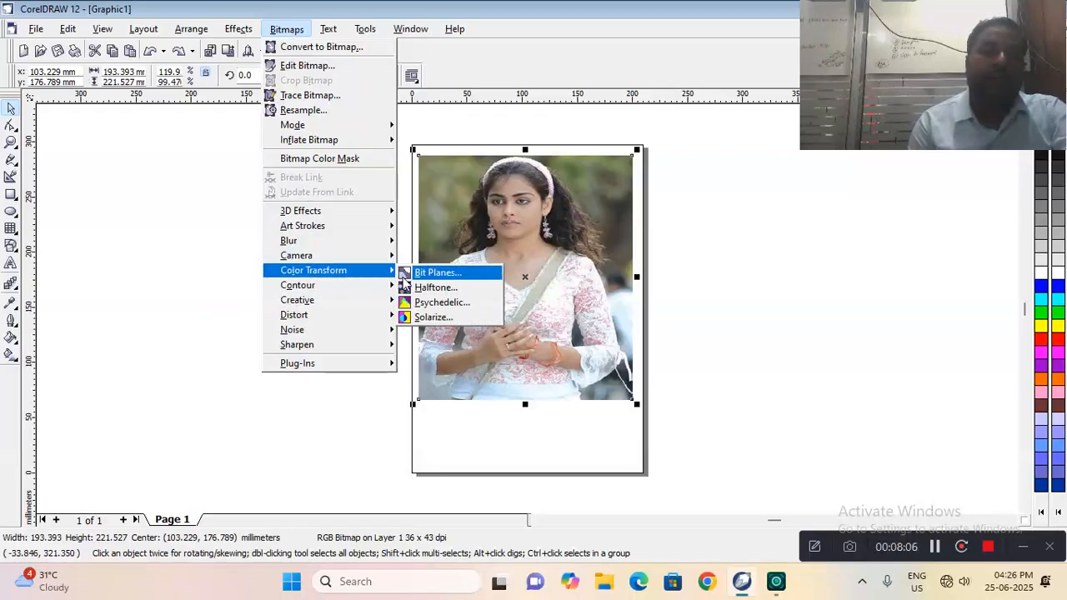
left_click(405, 275)
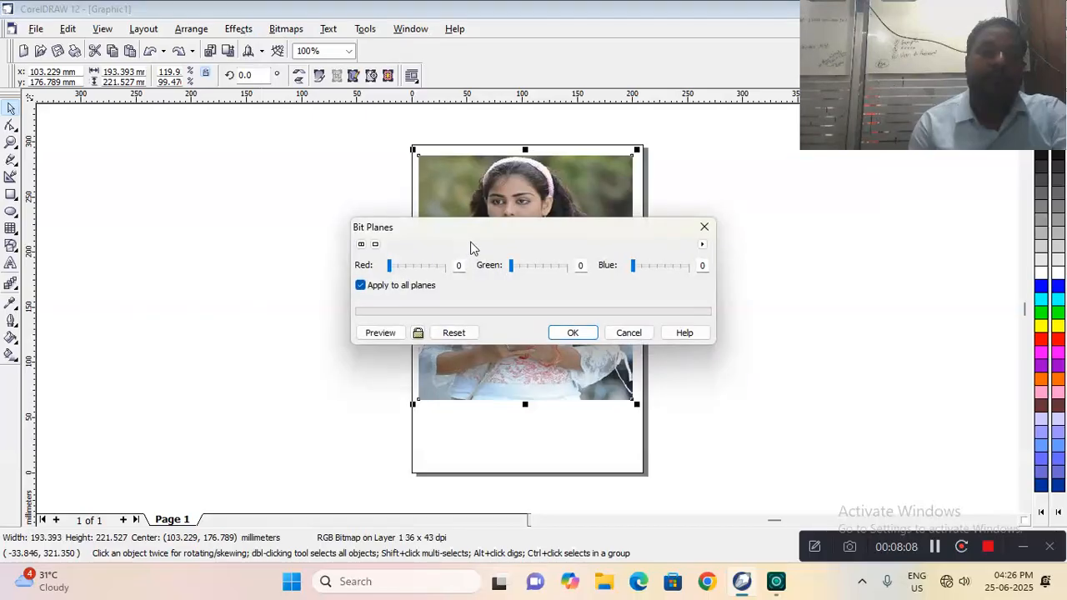
left_click_drag(480, 232, 218, 125)
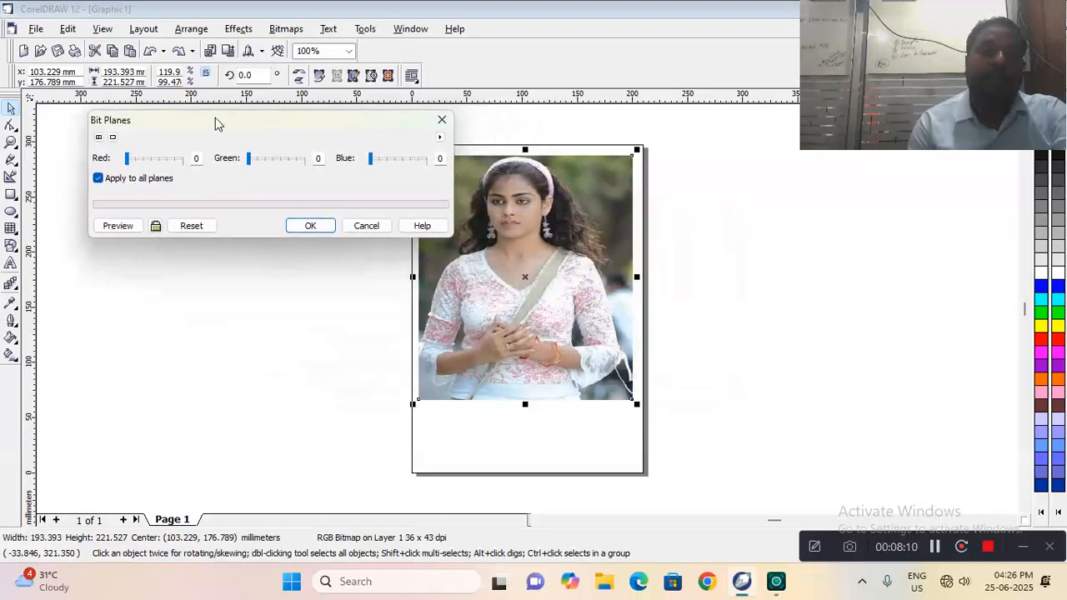
left_click(138, 227)
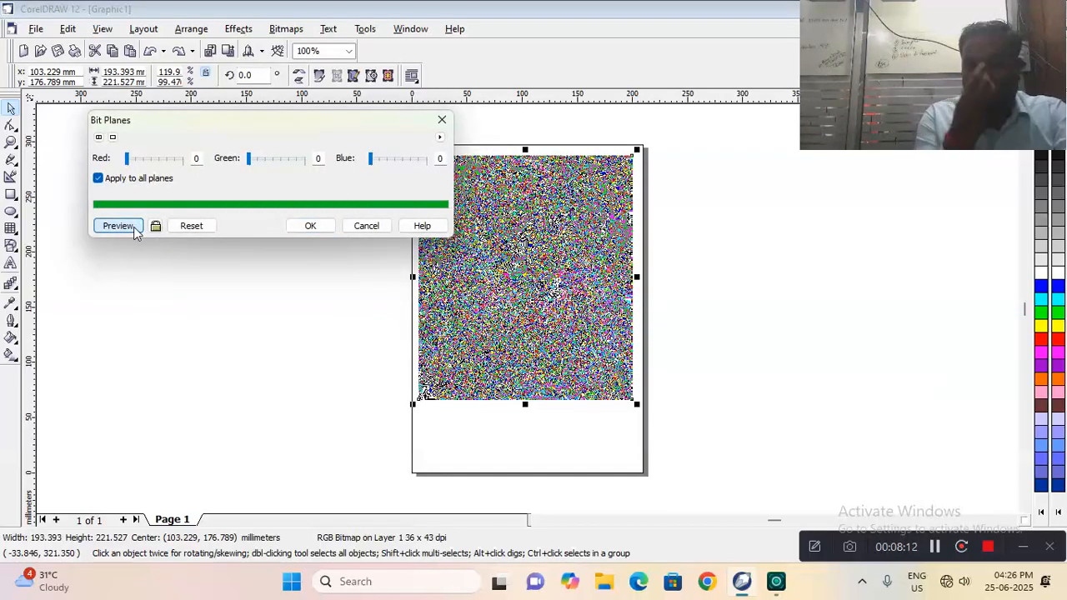
left_click_drag(130, 159, 143, 159)
left_click(119, 226)
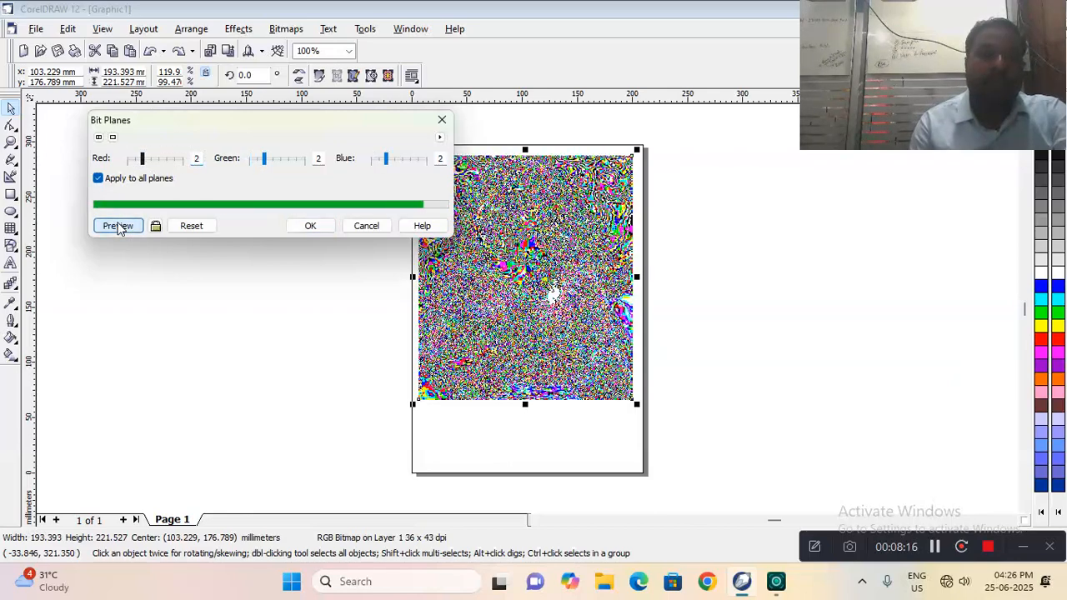
Preview the Bit Planes effect with red, green and blue all at 3 and at 1
left_click(271, 163)
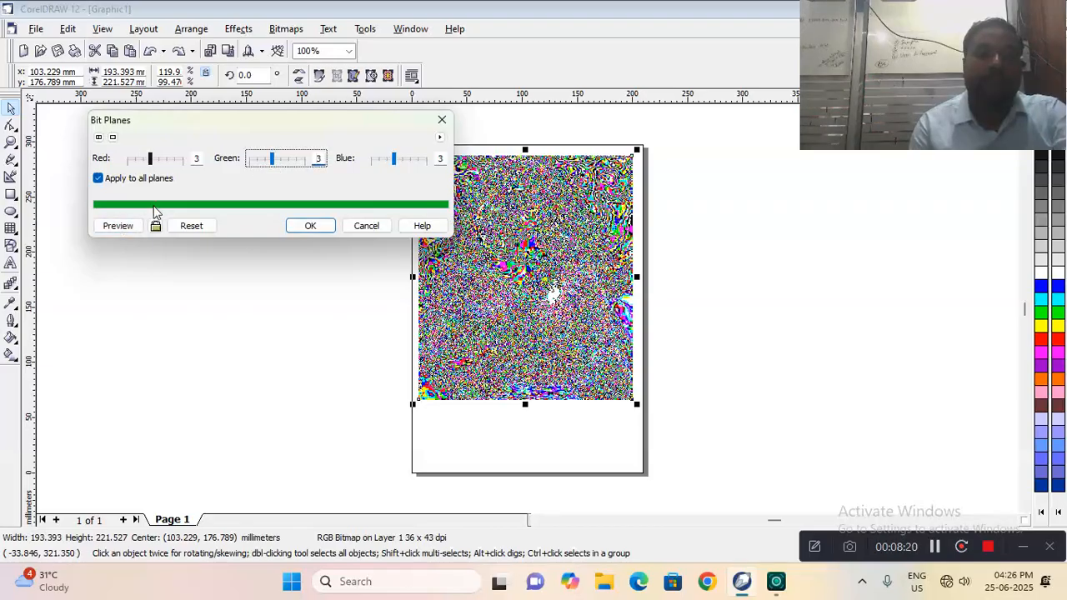
left_click(124, 226)
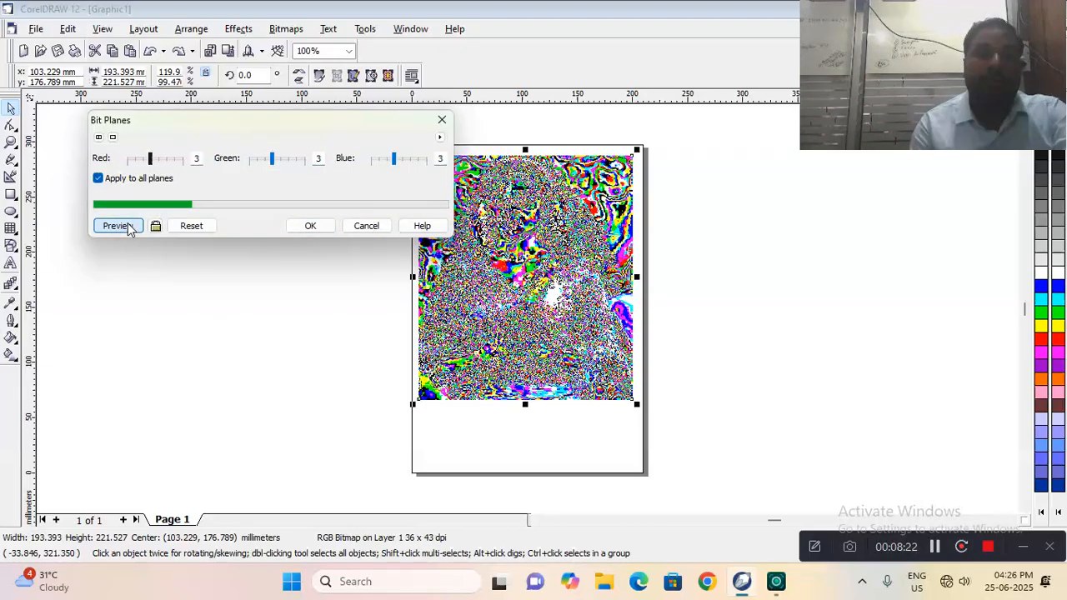
left_click(379, 164)
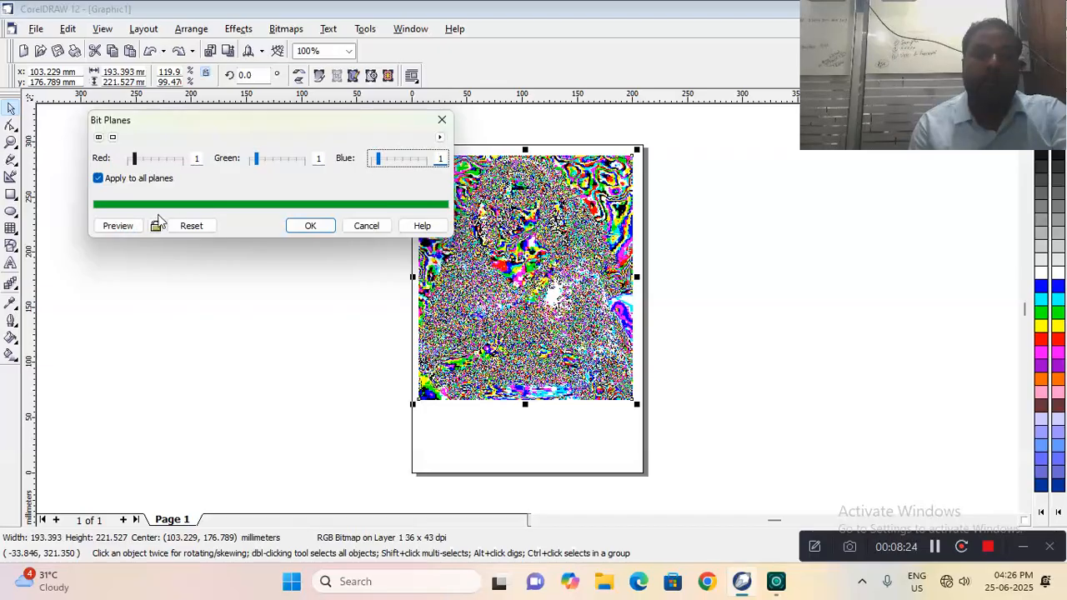
left_click(116, 226)
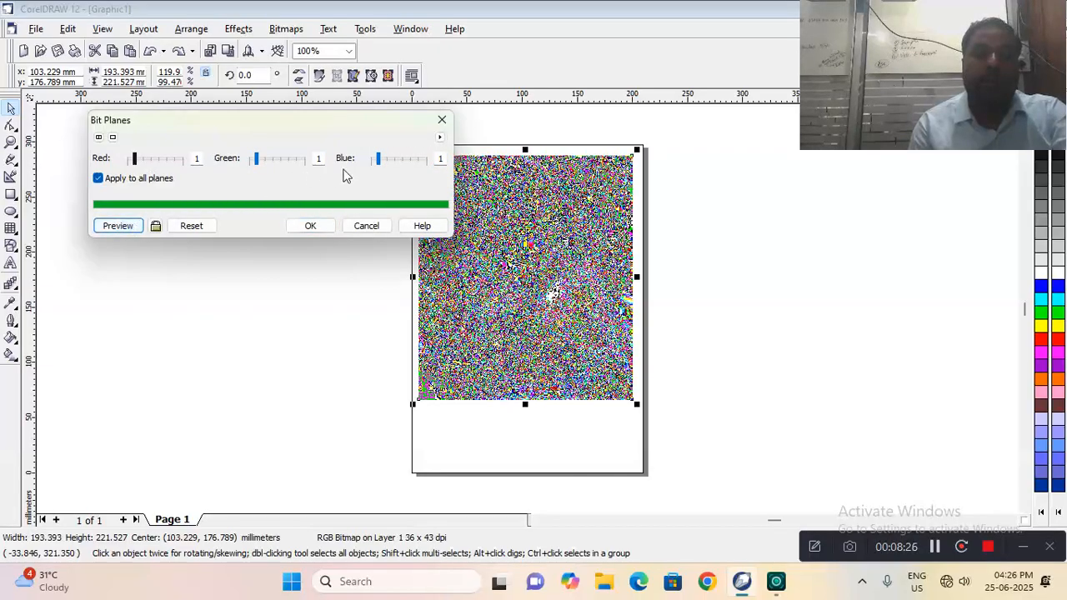
Preview and apply the Bit Planes effect with all planes at 6, and undo it
left_click(418, 163)
left_click(117, 226)
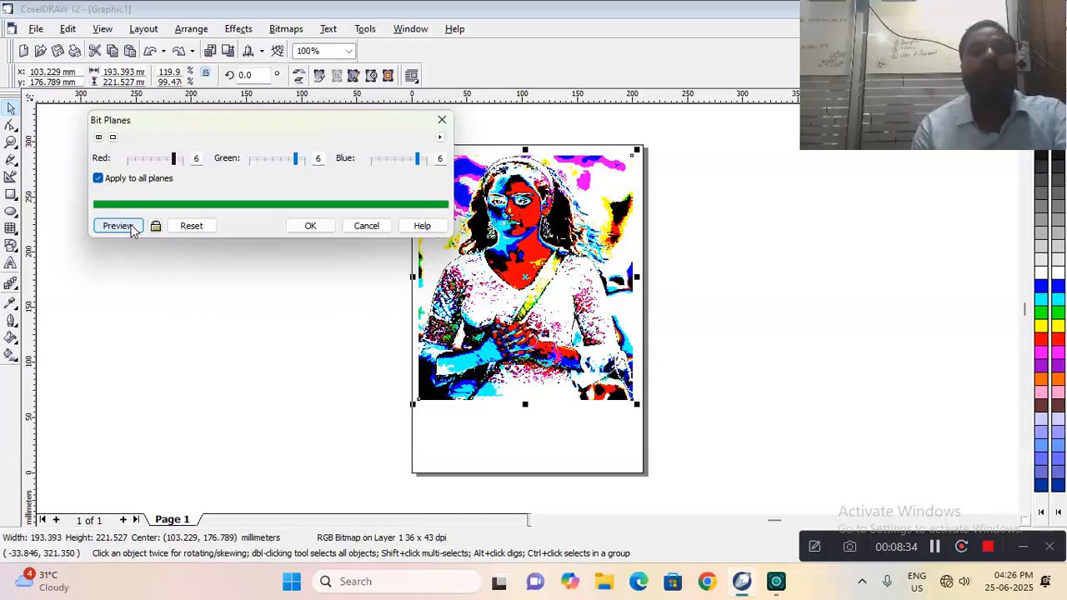
left_click(309, 226)
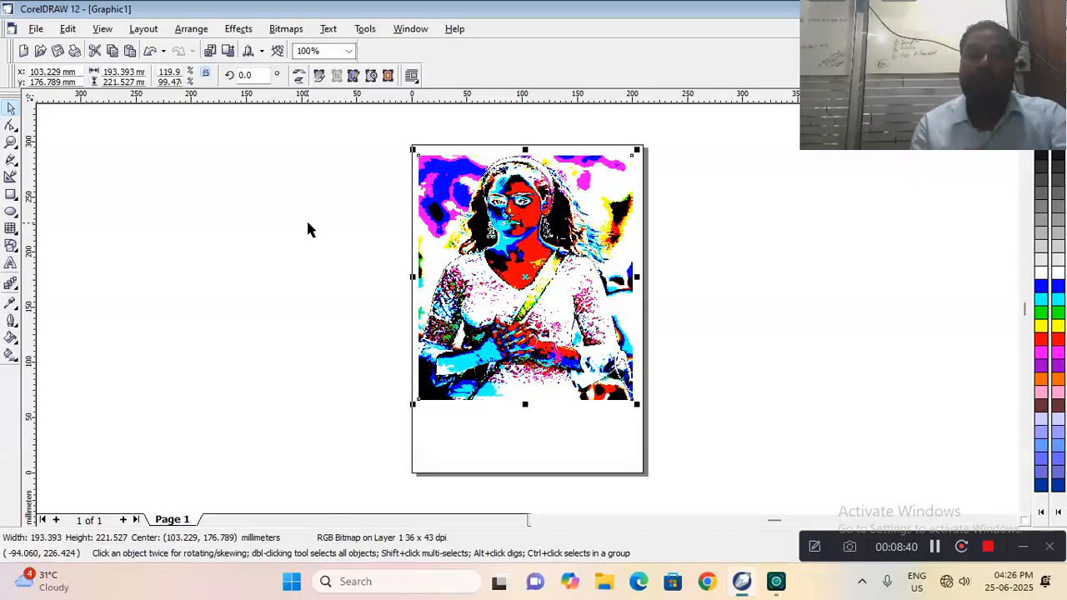
key("ctrl+z")
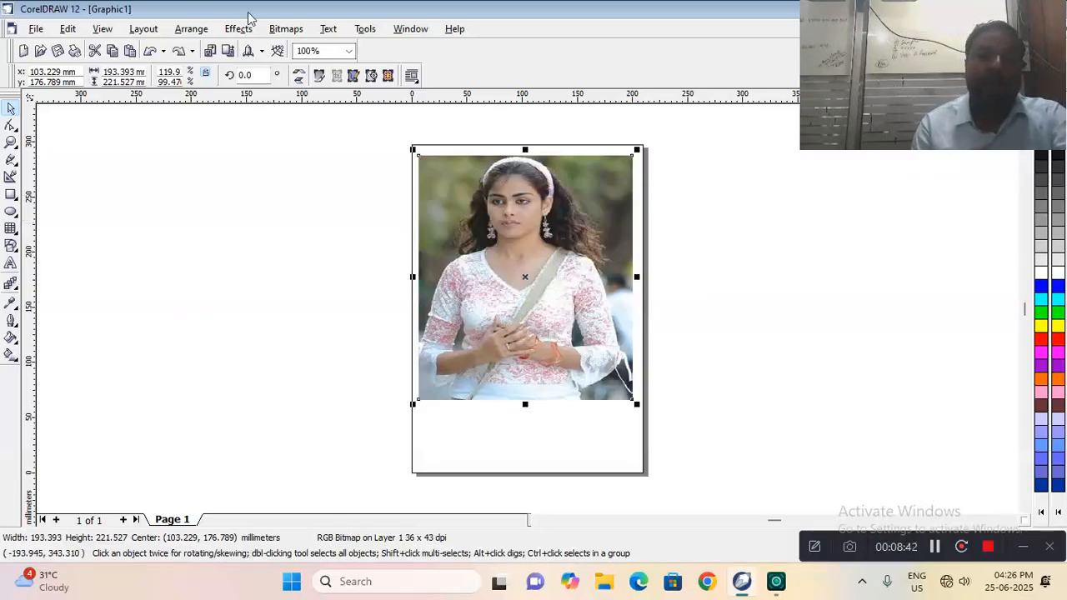
Preview the Halftone effect on the photo with cyan 15, magenta 75, yellow 0 and max dot radius 5, and dismiss it without applying
left_click(297, 32)
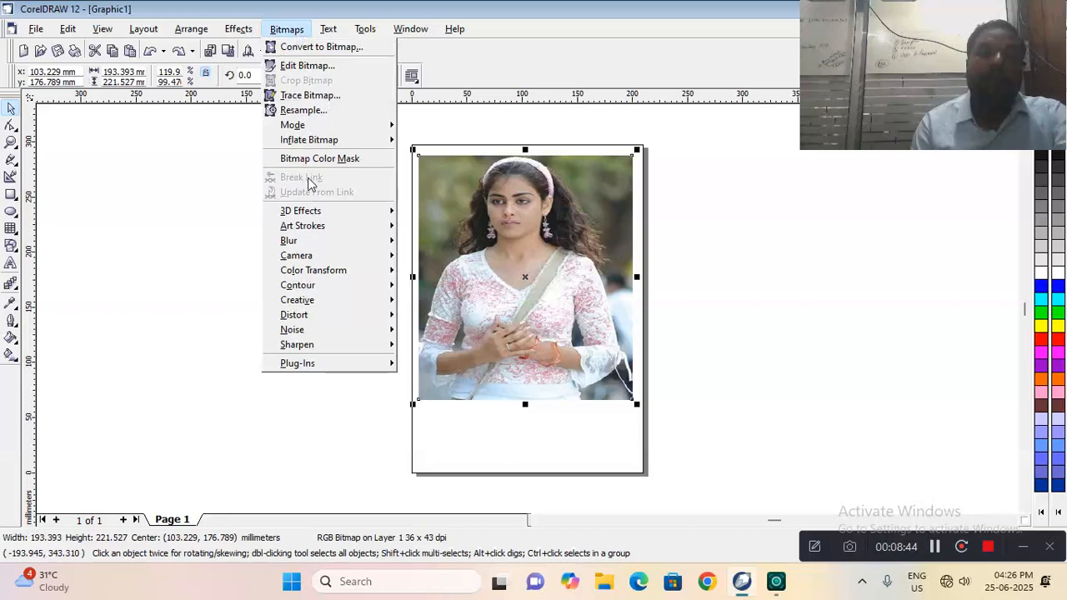
mouse_move(313, 271)
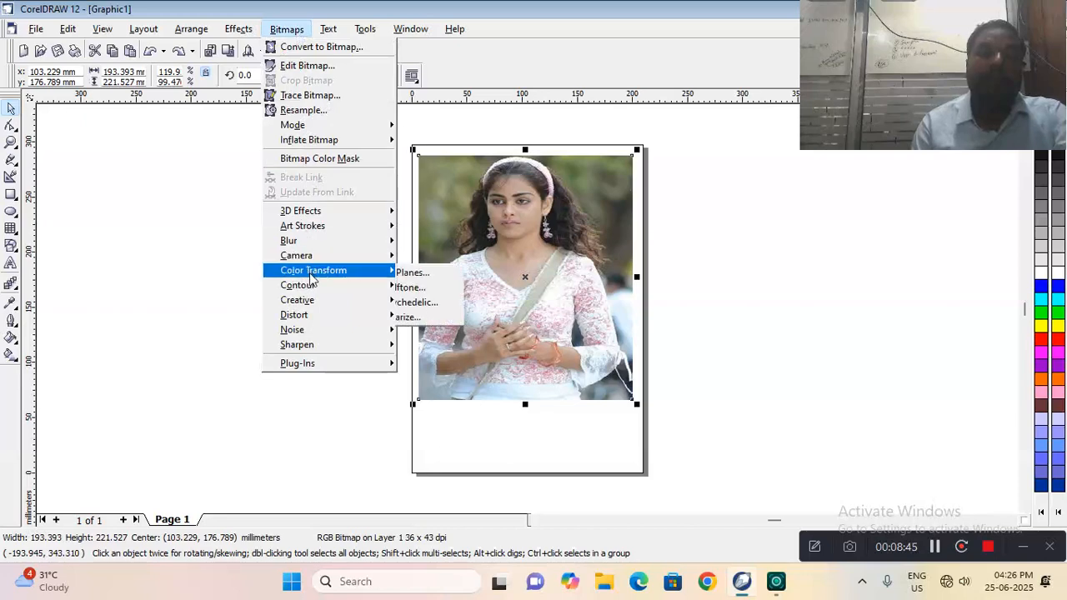
left_click(444, 289)
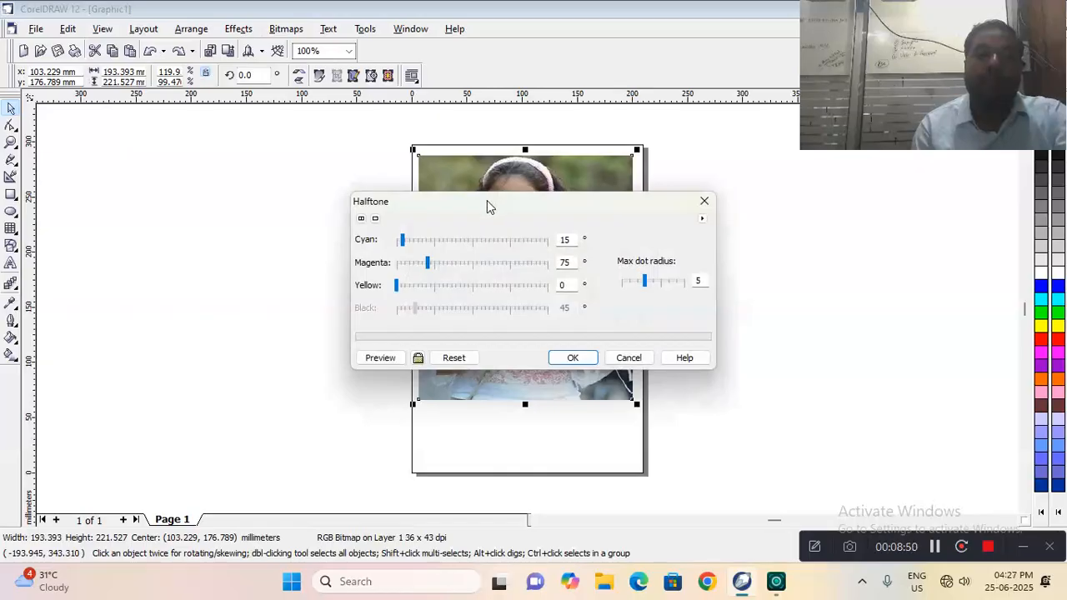
left_click_drag(487, 200, 212, 121)
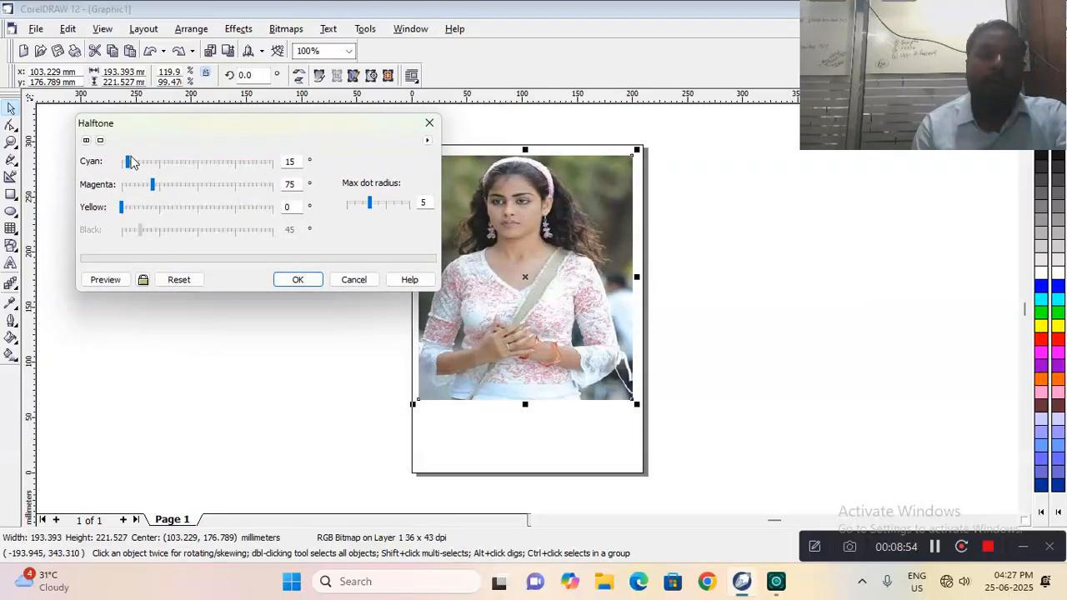
left_click(112, 280)
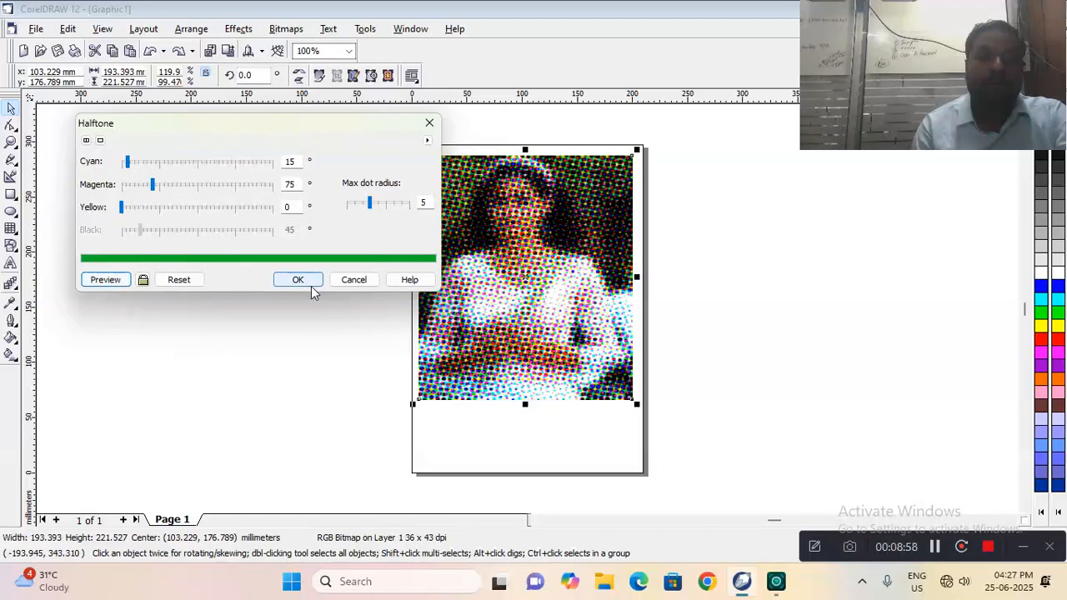
left_click(353, 280)
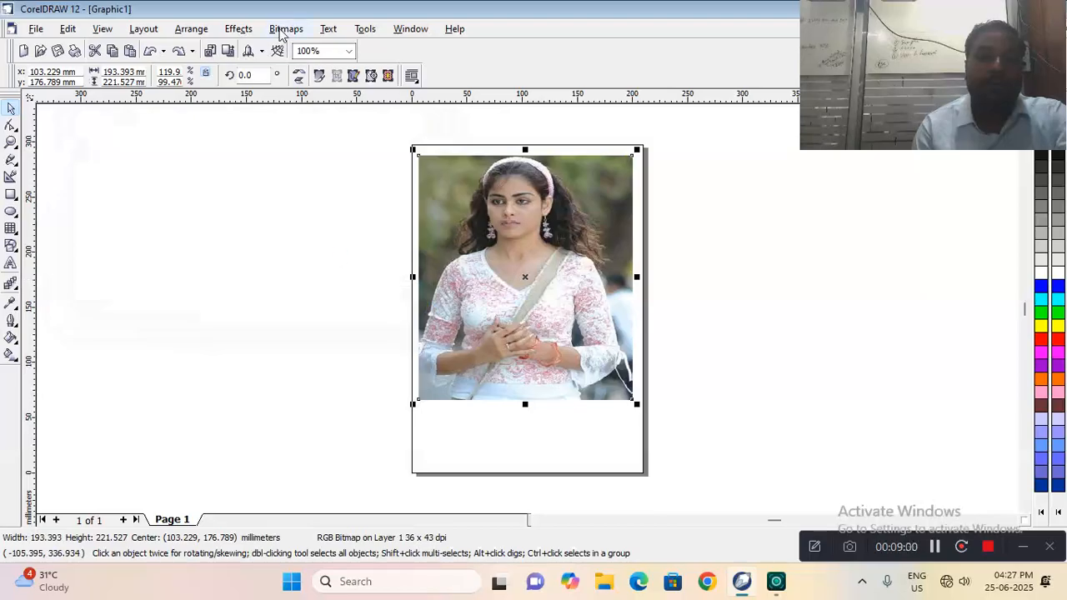
Preview and apply the Psychedelic color transform to the photo at level 127, and undo it
left_click(283, 30)
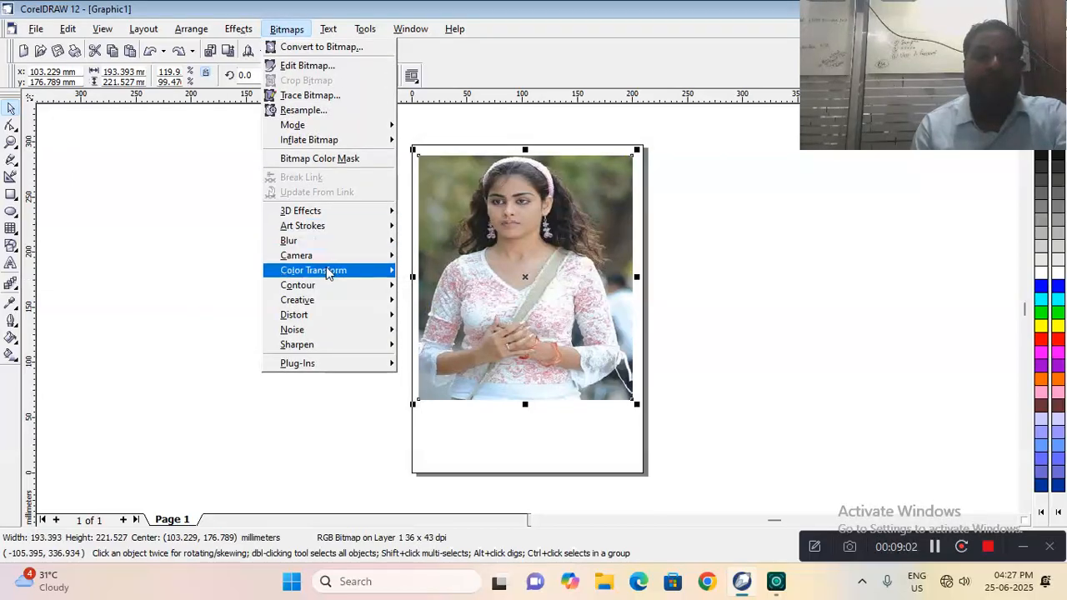
mouse_move(327, 272)
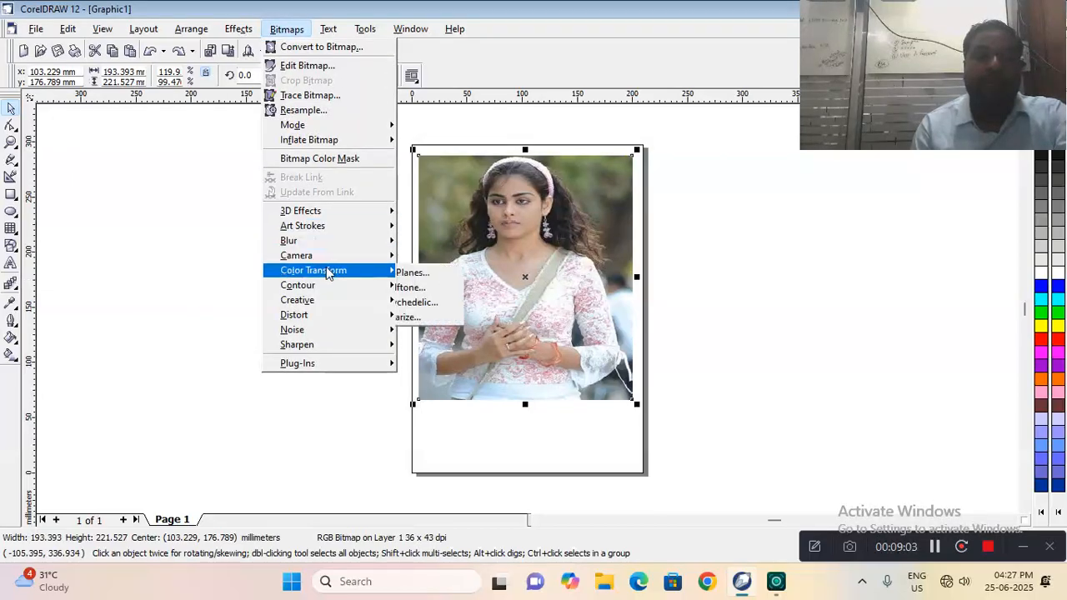
left_click(441, 303)
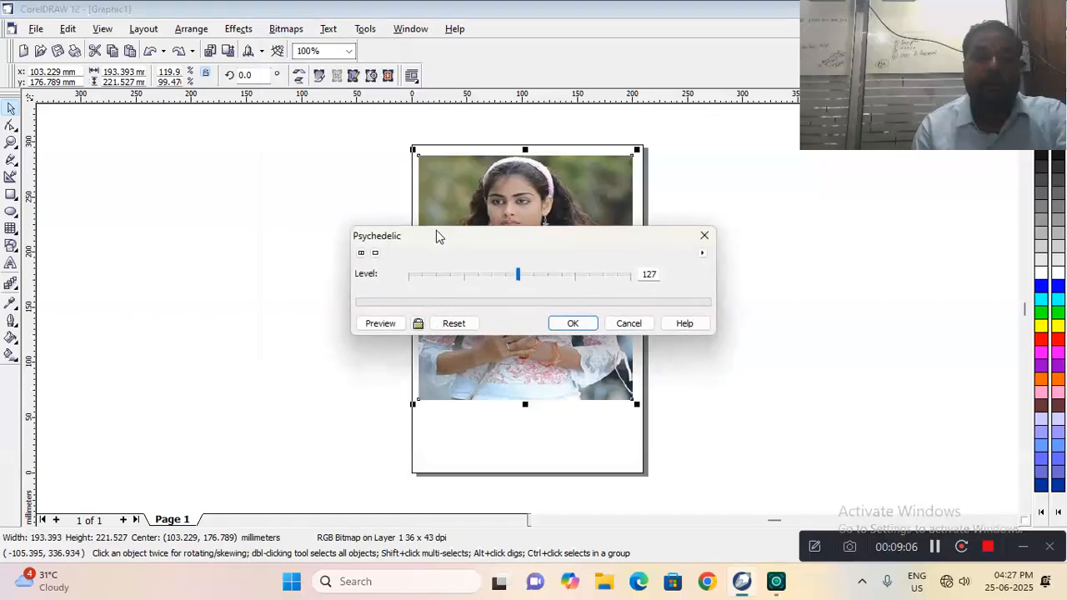
left_click_drag(436, 229, 189, 117)
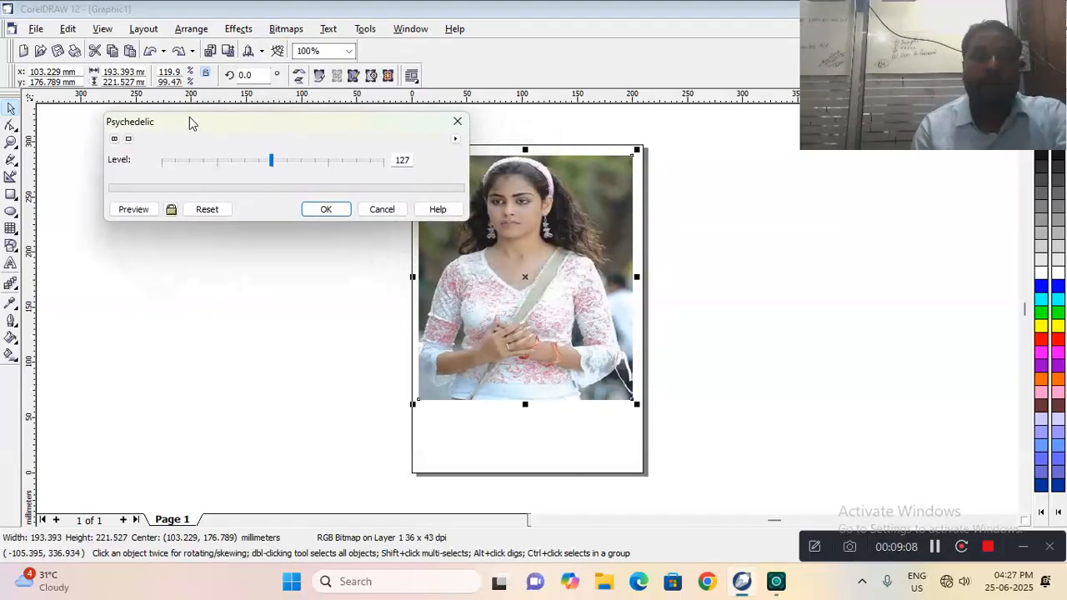
left_click(140, 211)
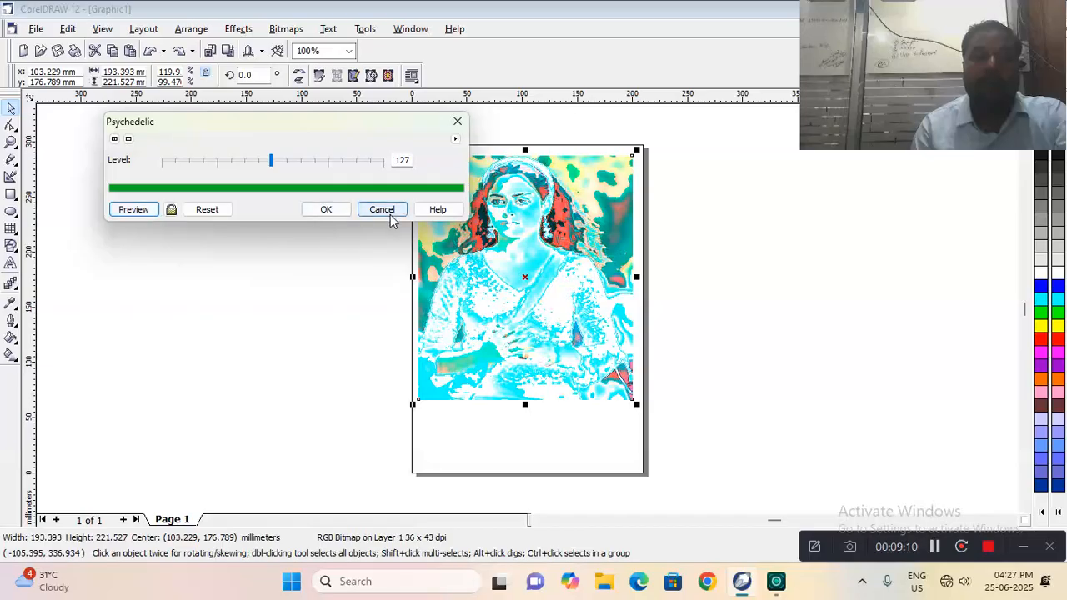
left_click(326, 209)
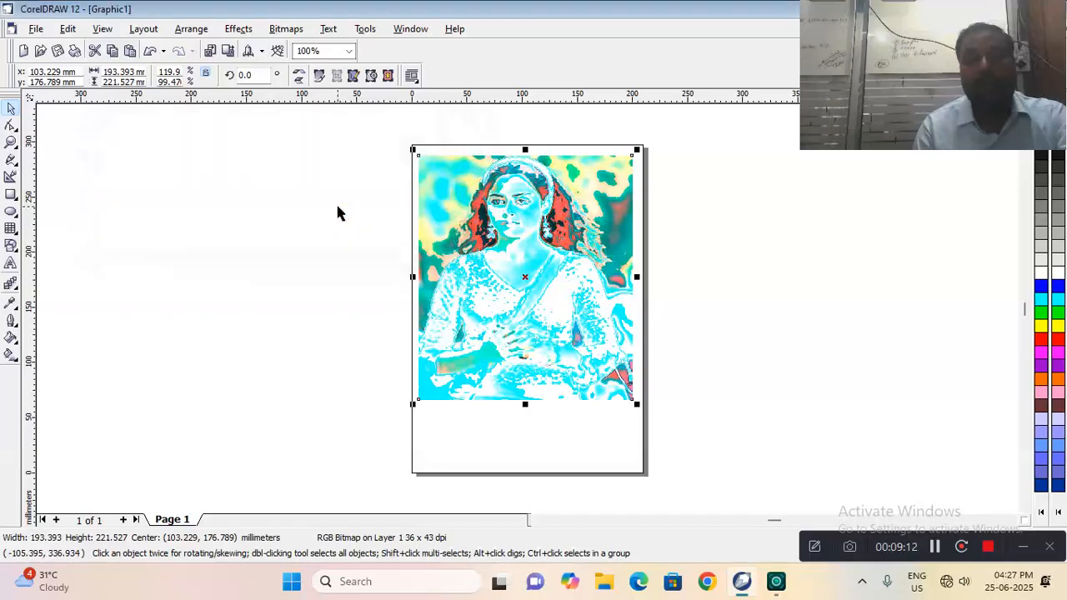
key("ctrl+z")
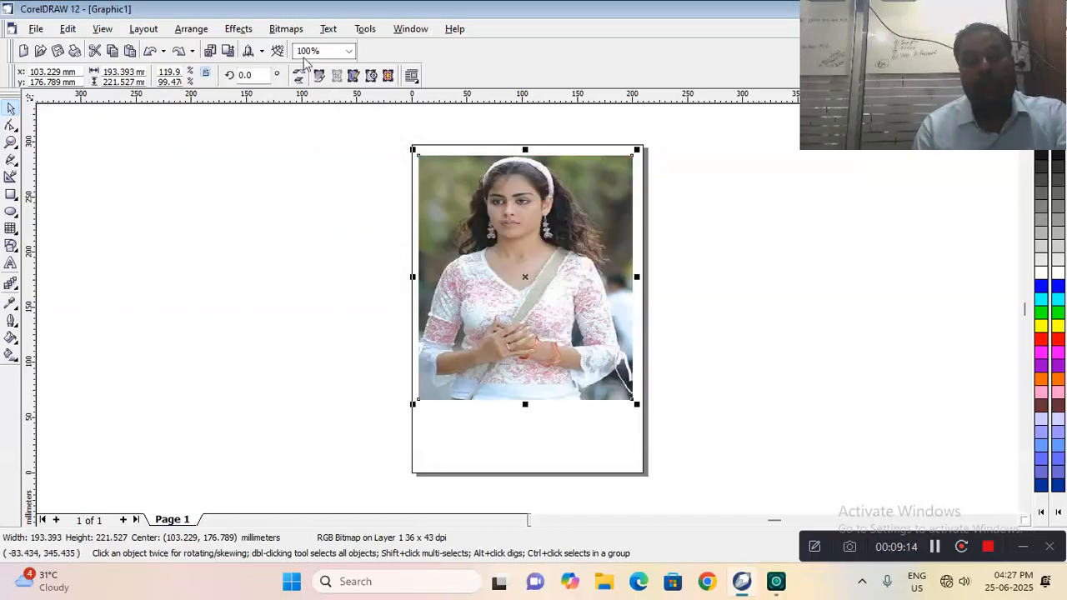
Preview the Solarize color transform on the photo at levels 127 and 69
left_click(286, 29)
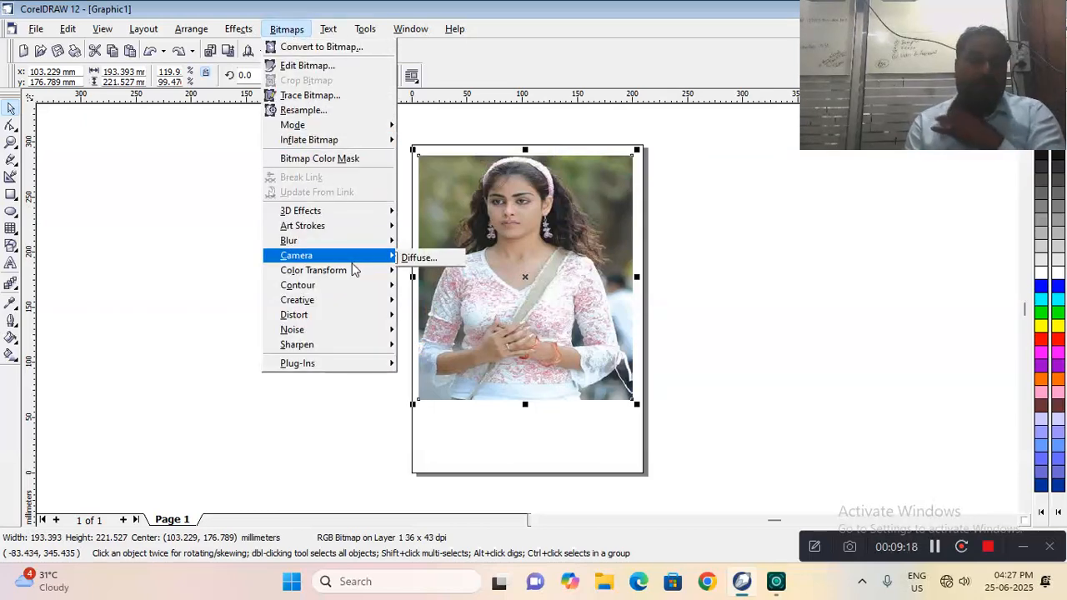
mouse_move(349, 274)
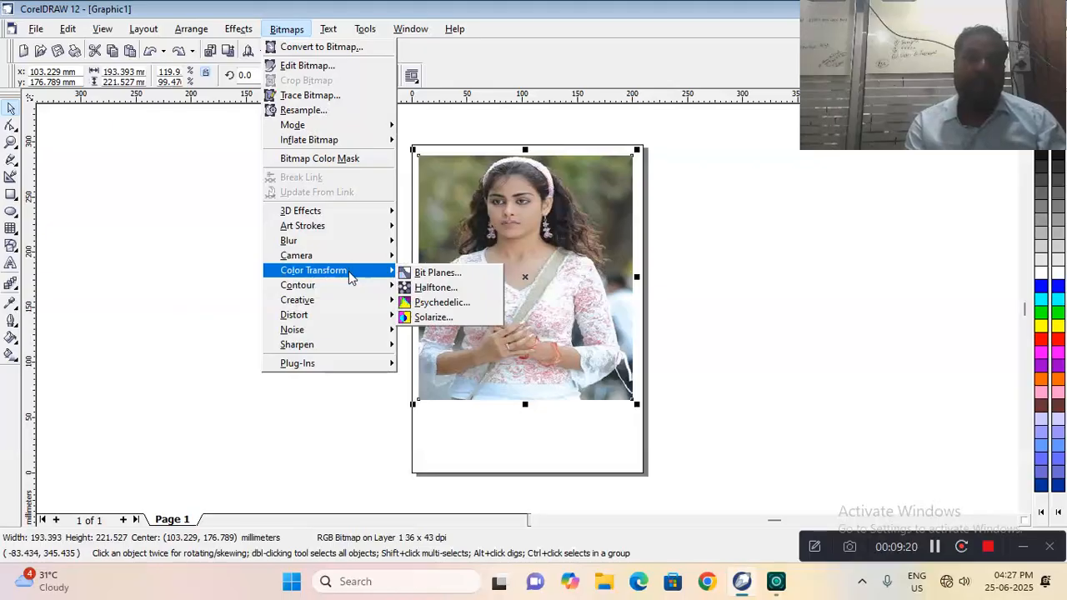
left_click(471, 316)
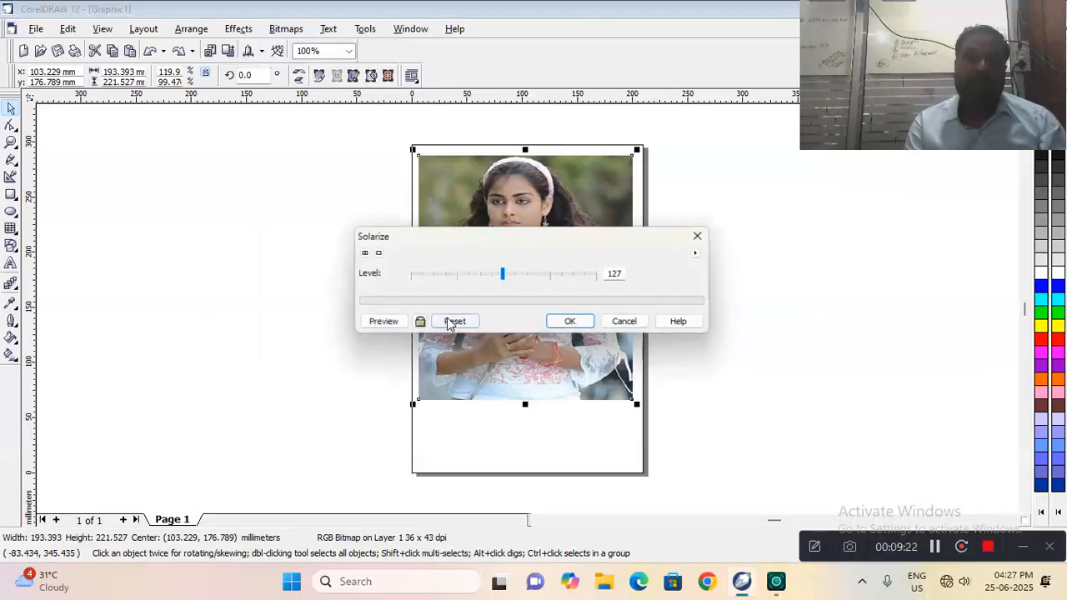
left_click_drag(458, 239, 172, 135)
left_click(99, 221)
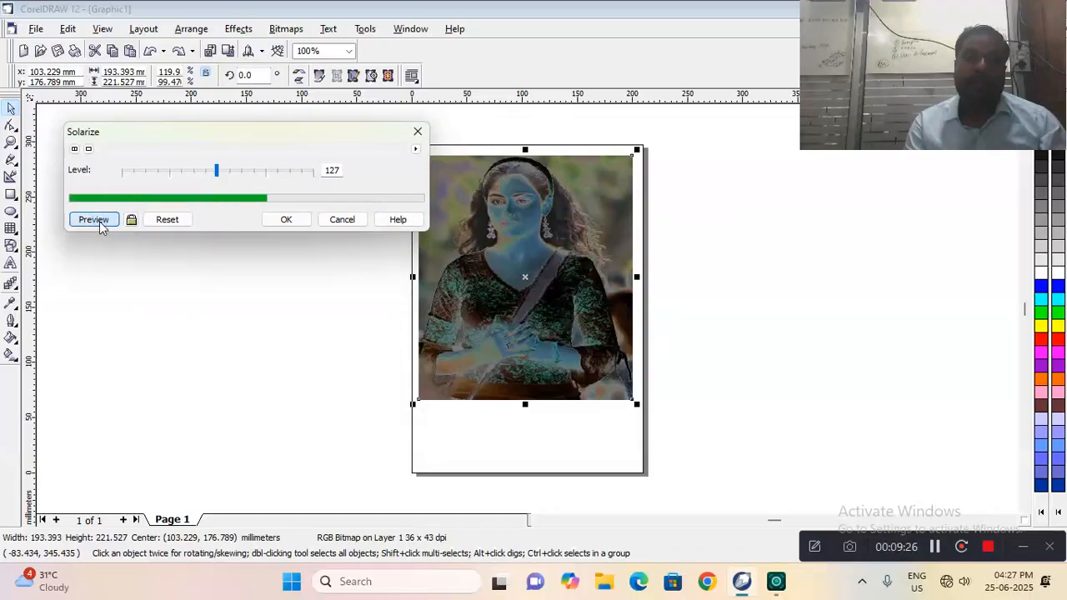
left_click(173, 172)
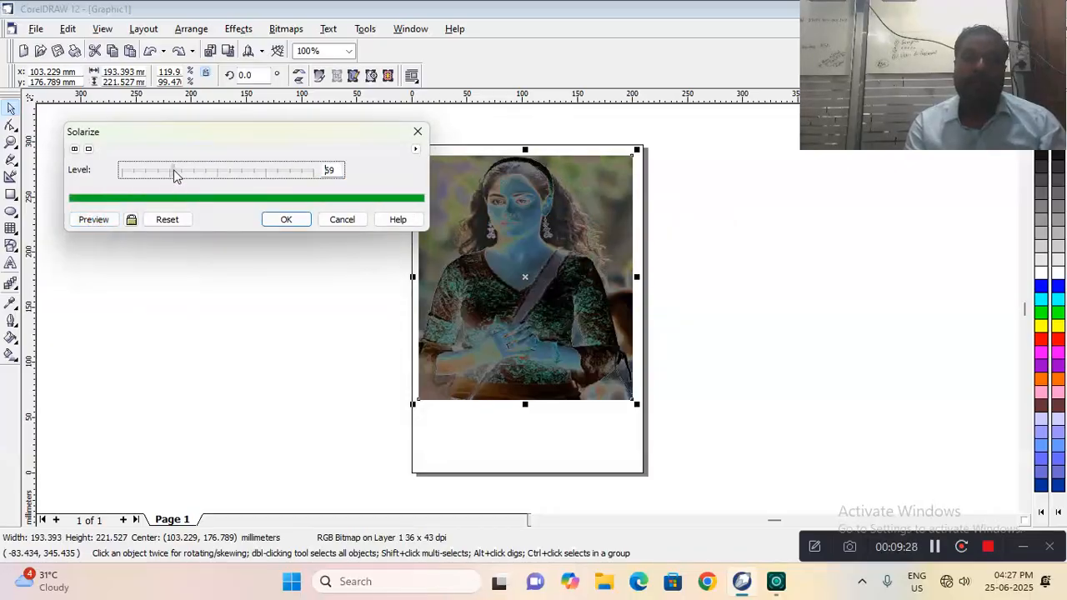
left_click(102, 220)
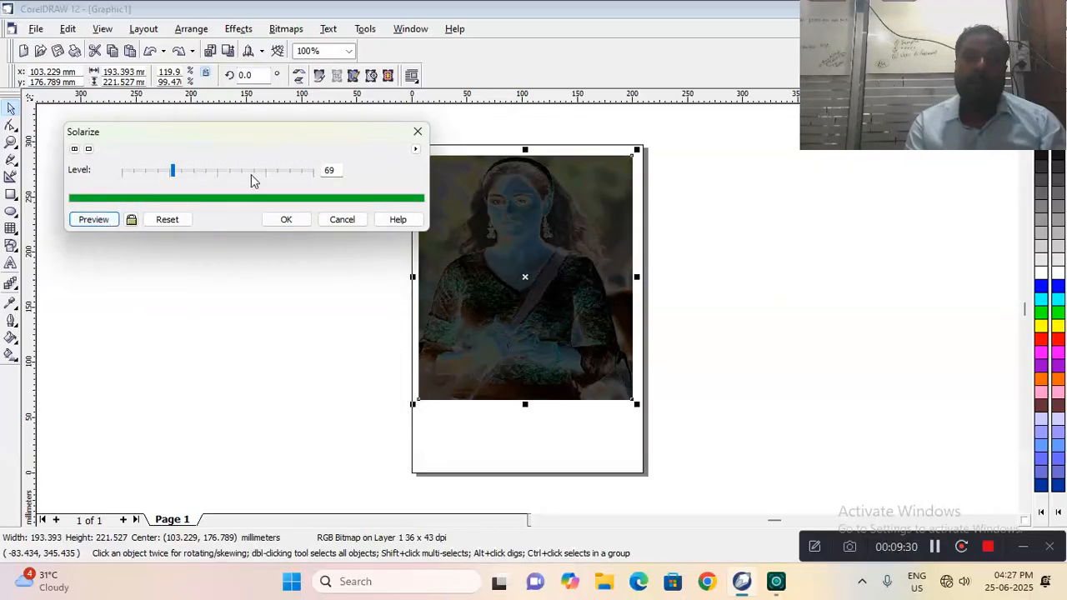
Preview and apply the Solarize effect at level 207, and undo it
left_click(278, 173)
left_click(104, 219)
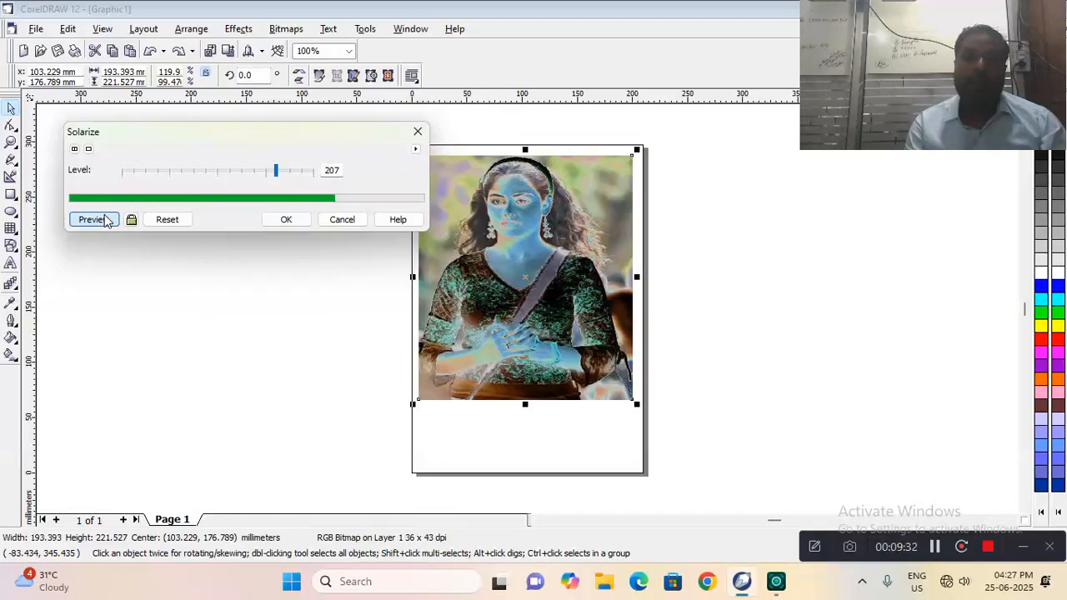
left_click(284, 221)
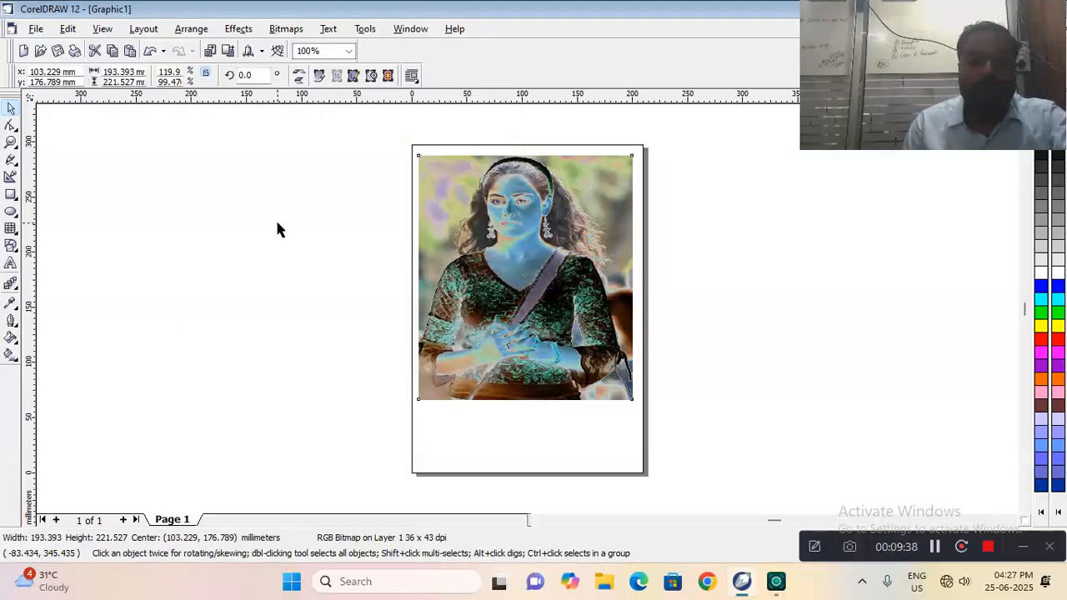
key("ctrl+z")
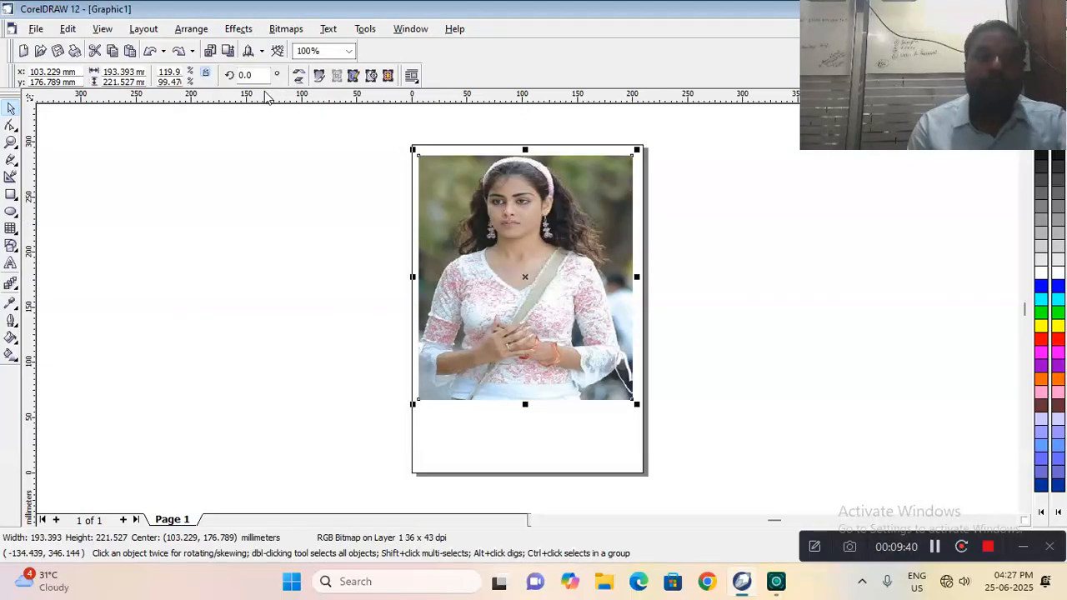
Preview the Edge Detect contour effect on the photo with a white background, and again with a black background
left_click(286, 28)
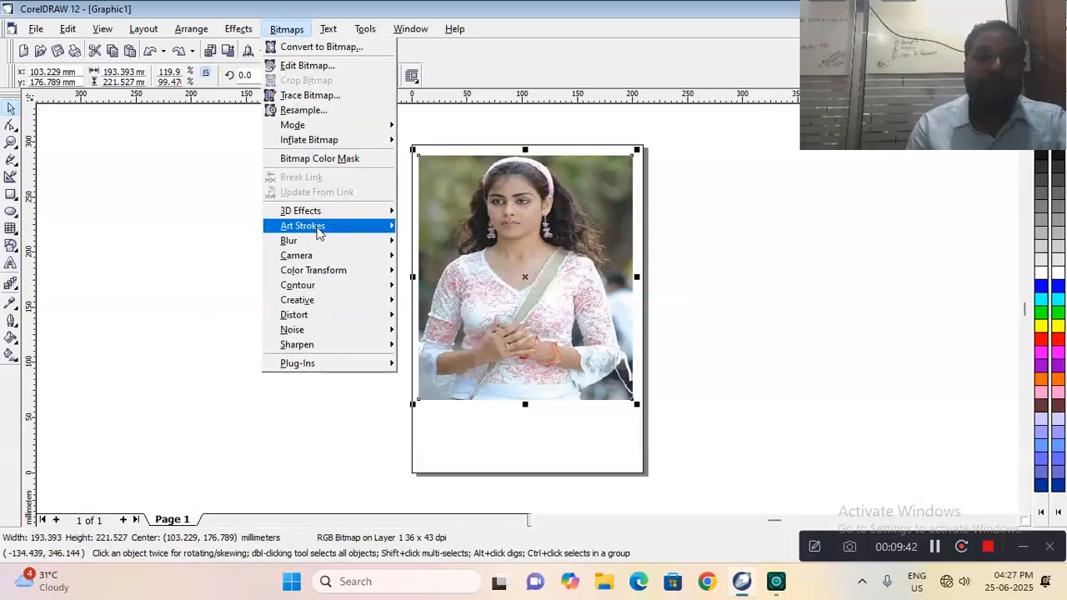
mouse_move(318, 289)
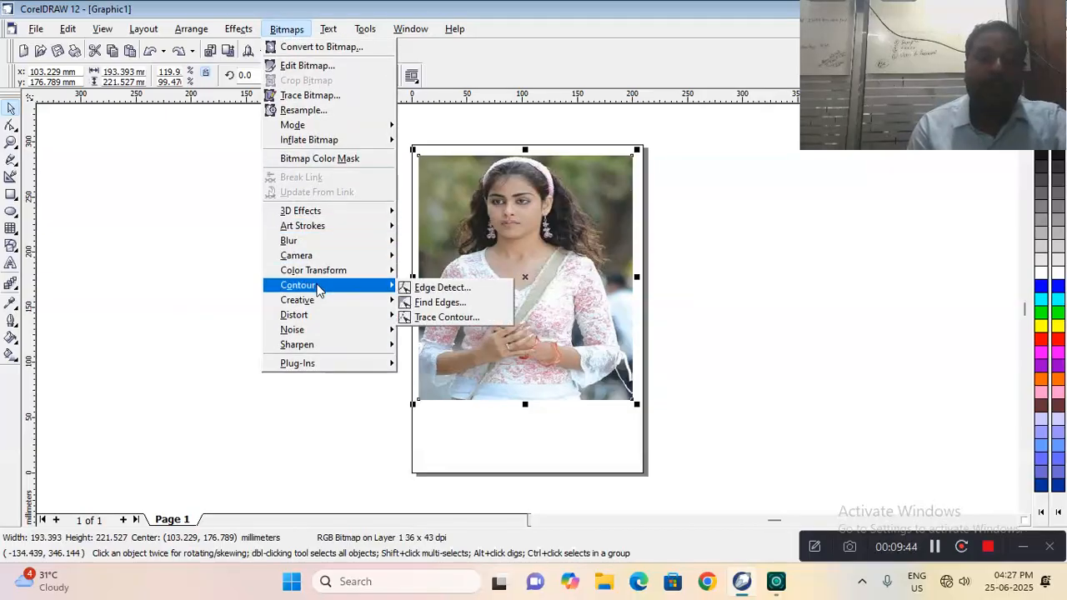
left_click(421, 288)
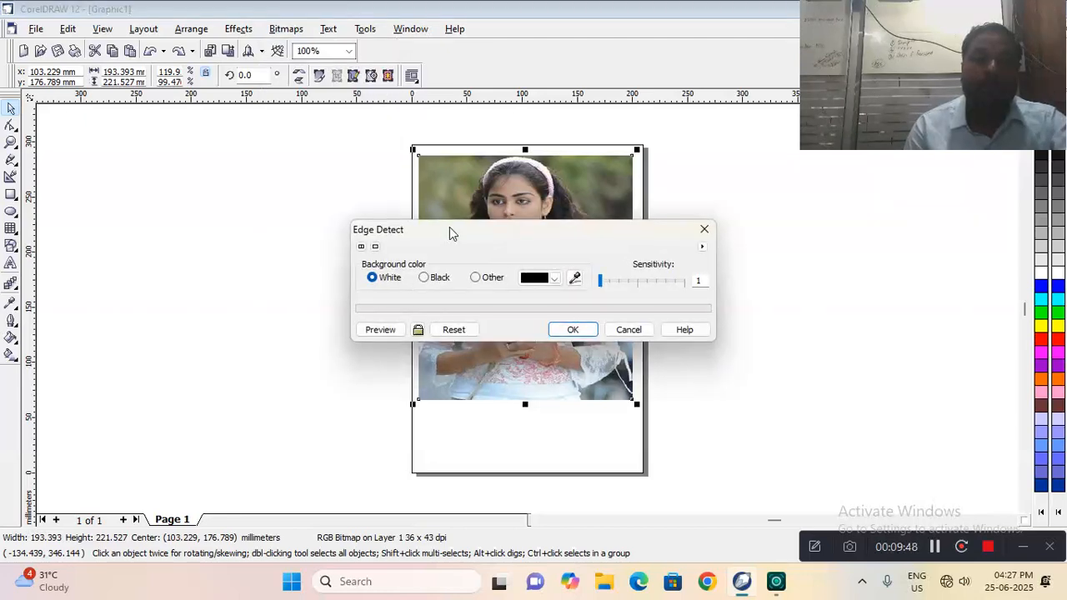
left_click_drag(449, 226, 183, 117)
left_click(115, 219)
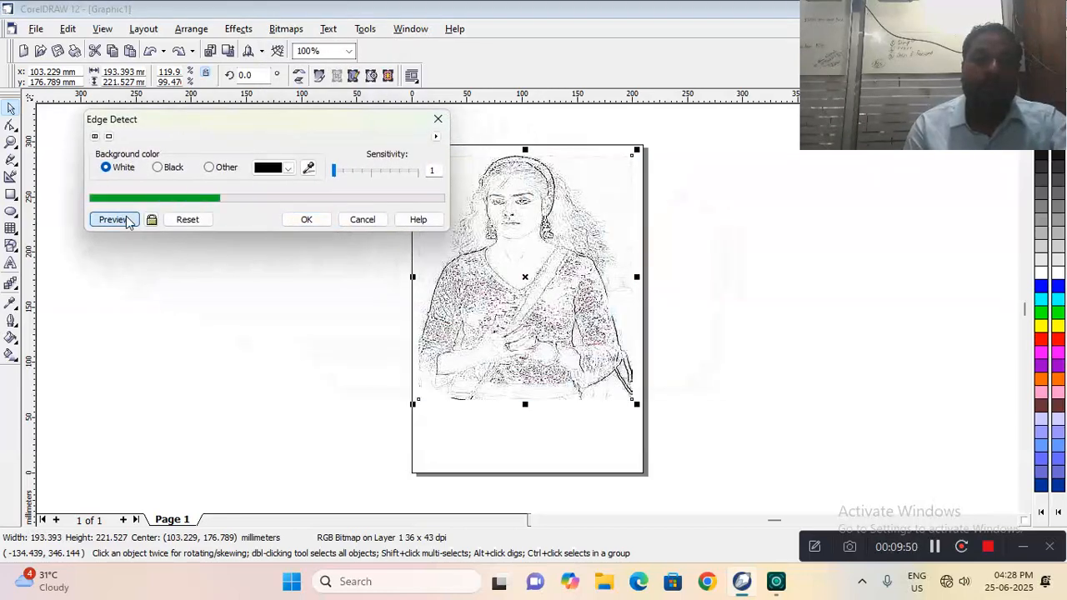
left_click(157, 167)
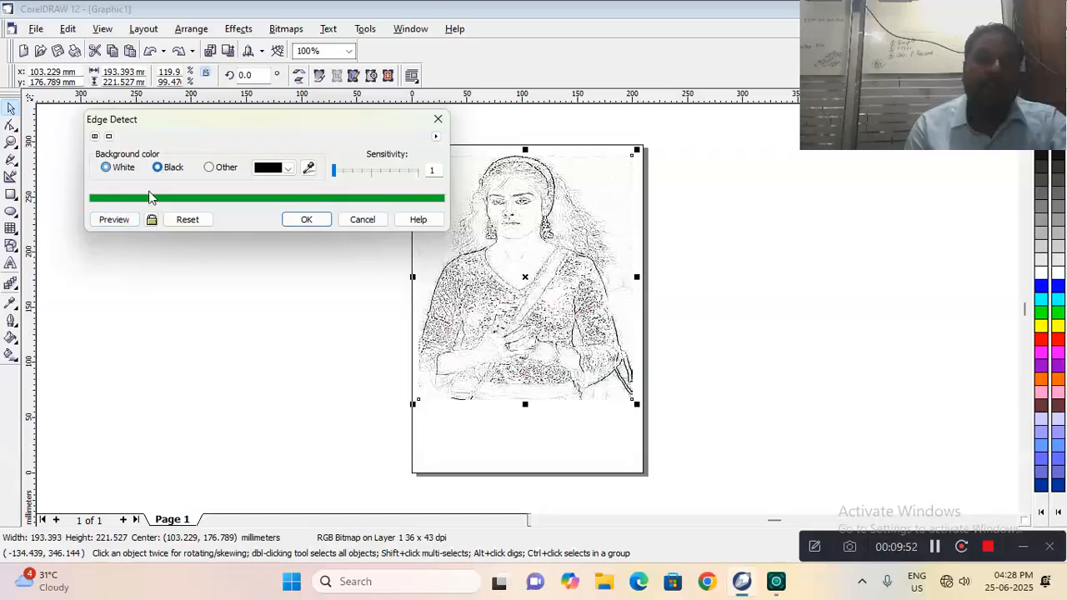
left_click(125, 220)
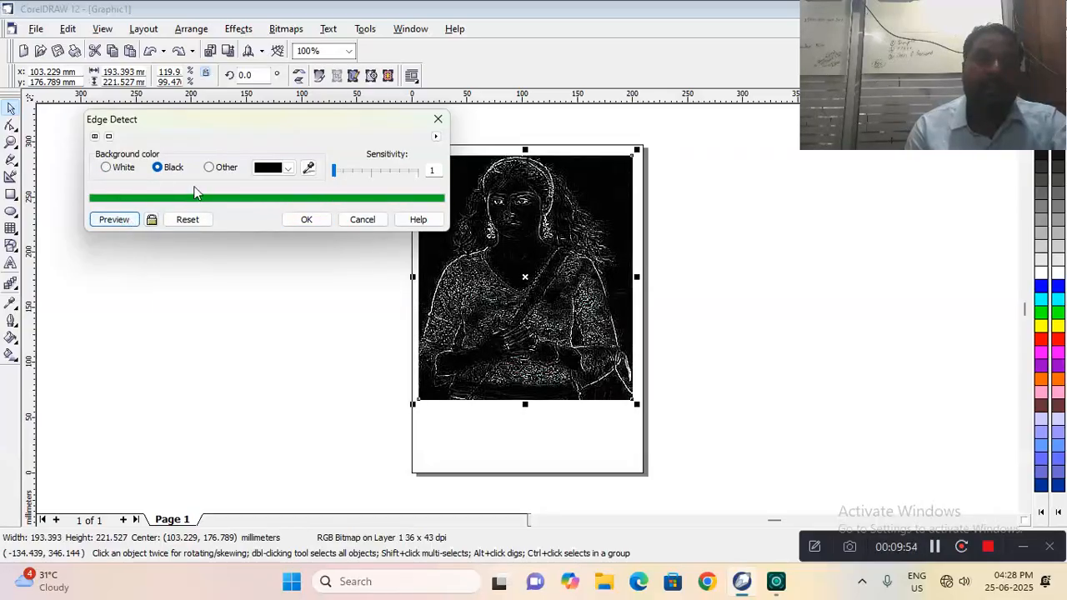
Preview Edge Detect with yellow as the other background color, and open the background color choices again
left_click(209, 168)
left_click(273, 168)
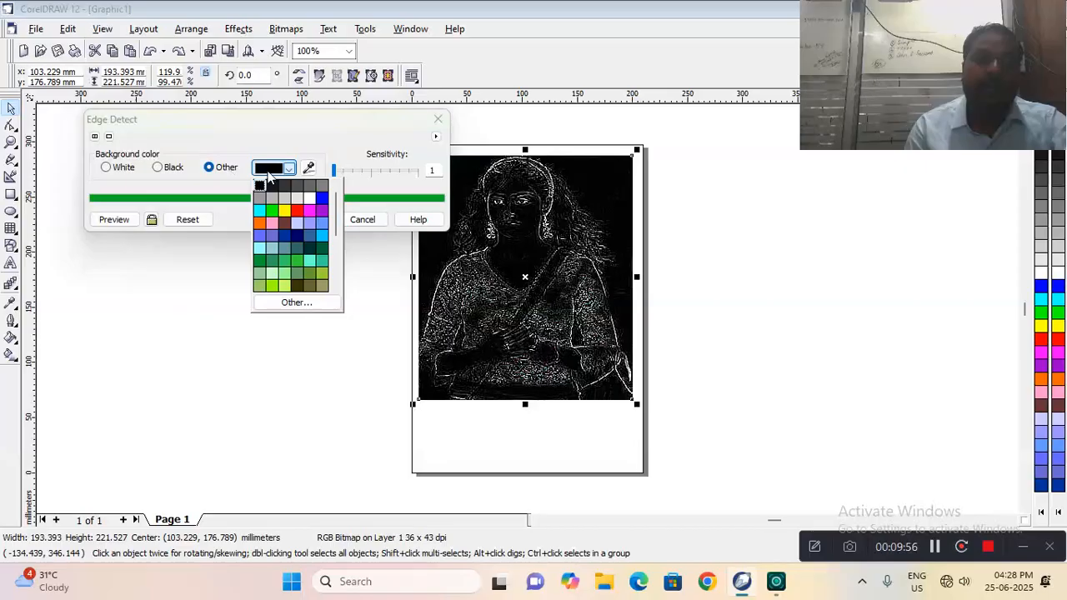
left_click(284, 210)
left_click(115, 219)
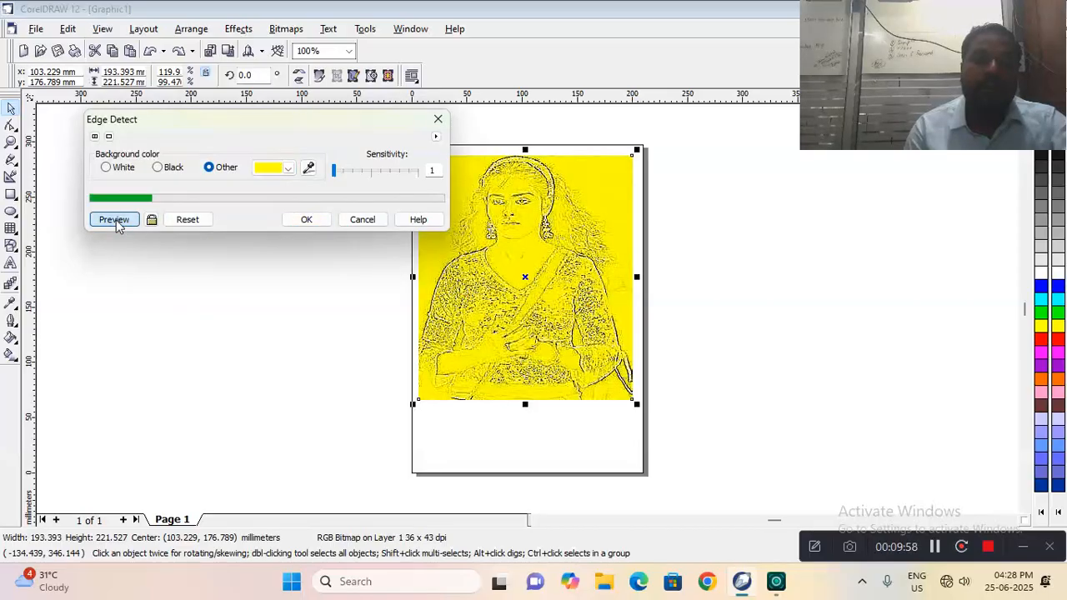
left_click(273, 168)
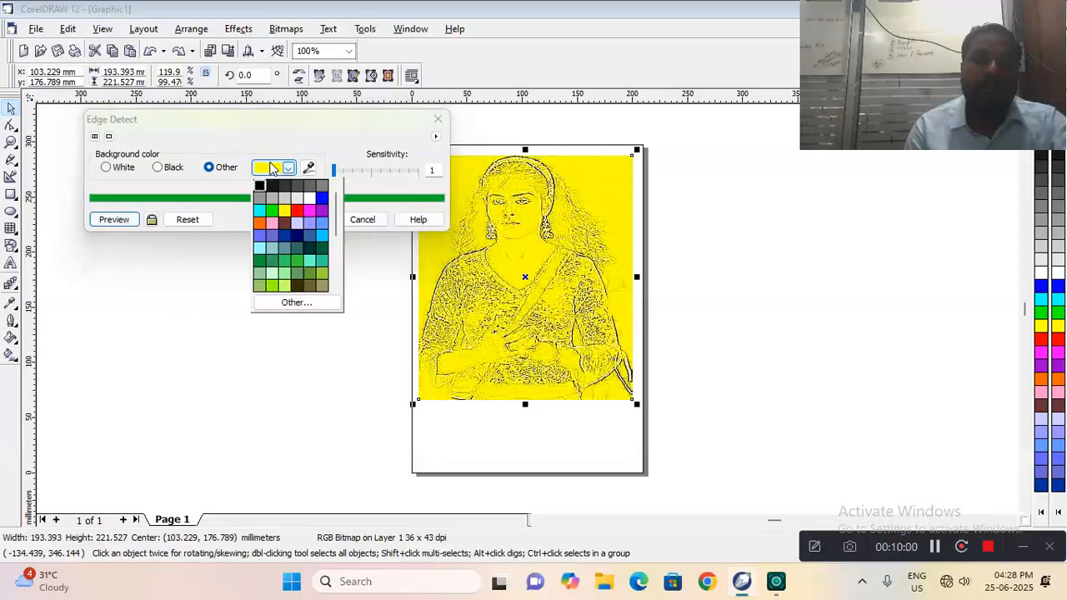
Preview the Edge Detect effect on the photo with a purple background color and a sensitivity of 4
left_click(322, 215)
left_click(127, 220)
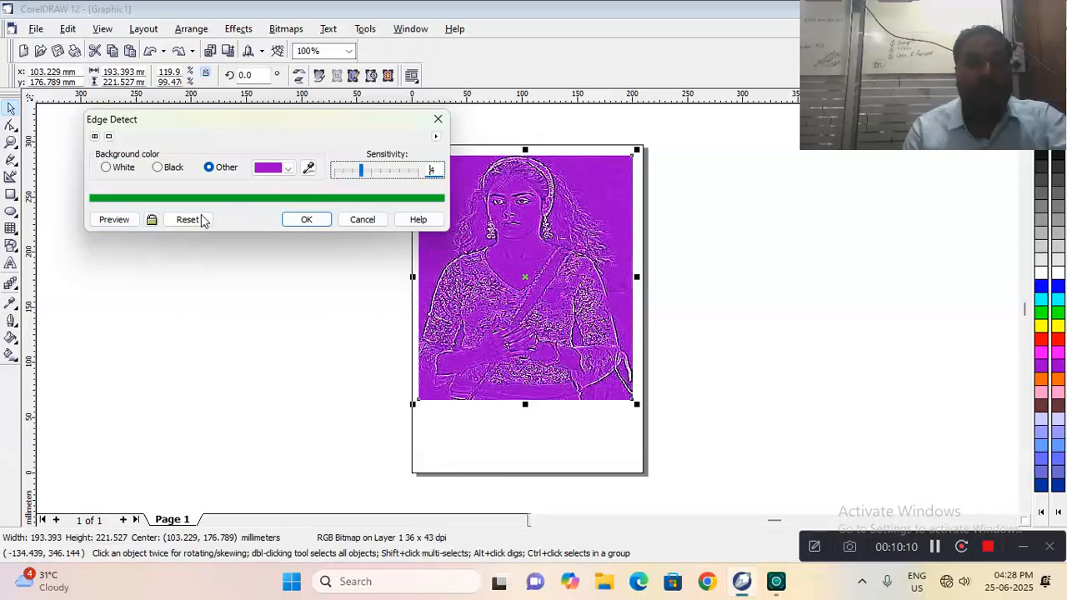
left_click(133, 220)
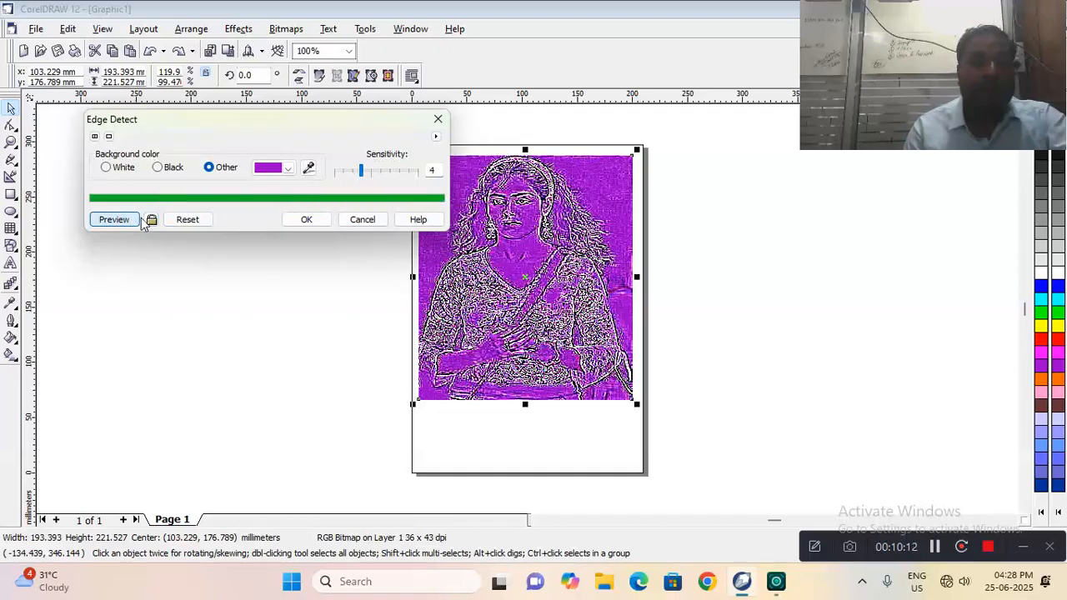
Preview Edge Detect with an orange background color, and cancel the effect
left_click(286, 169)
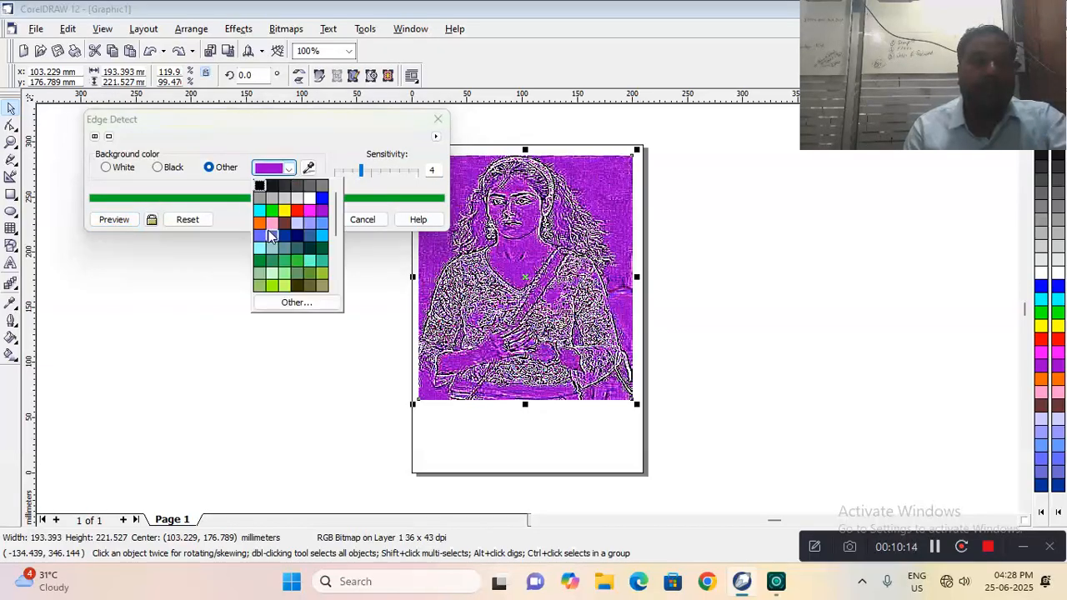
left_click(259, 222)
left_click(125, 221)
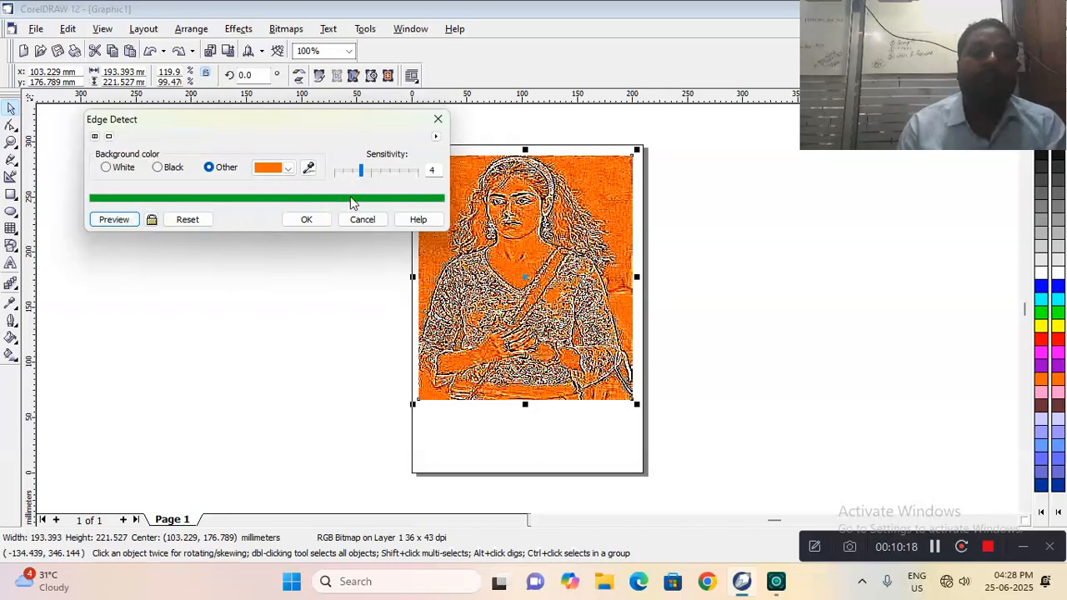
left_click(357, 221)
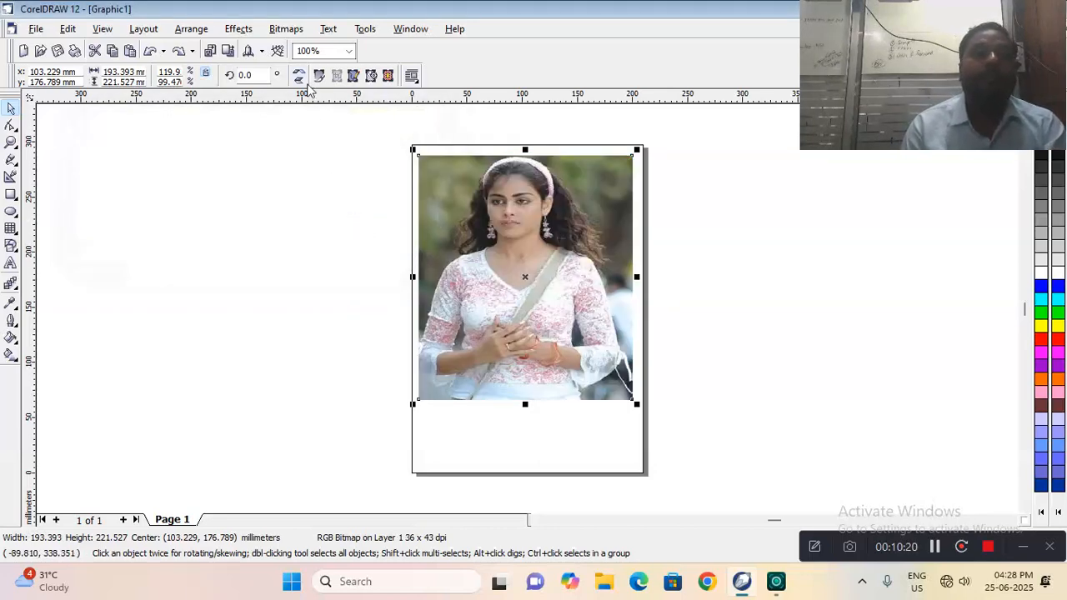
Preview the Find Edges contour effect on the photo with the Soft and the Solid edge type at level 50, and cancel it
left_click(299, 30)
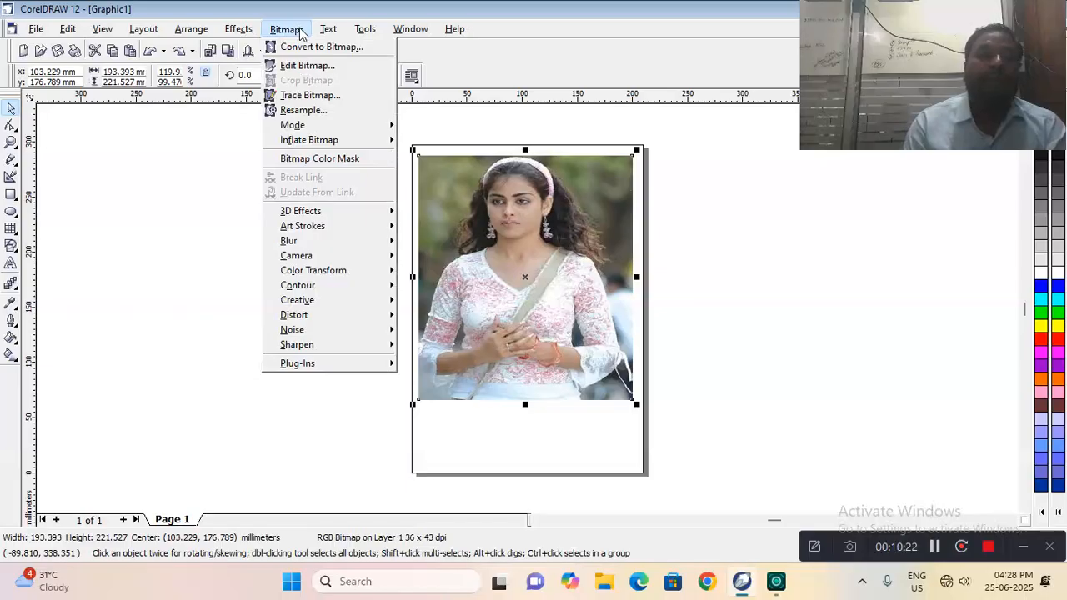
mouse_move(348, 286)
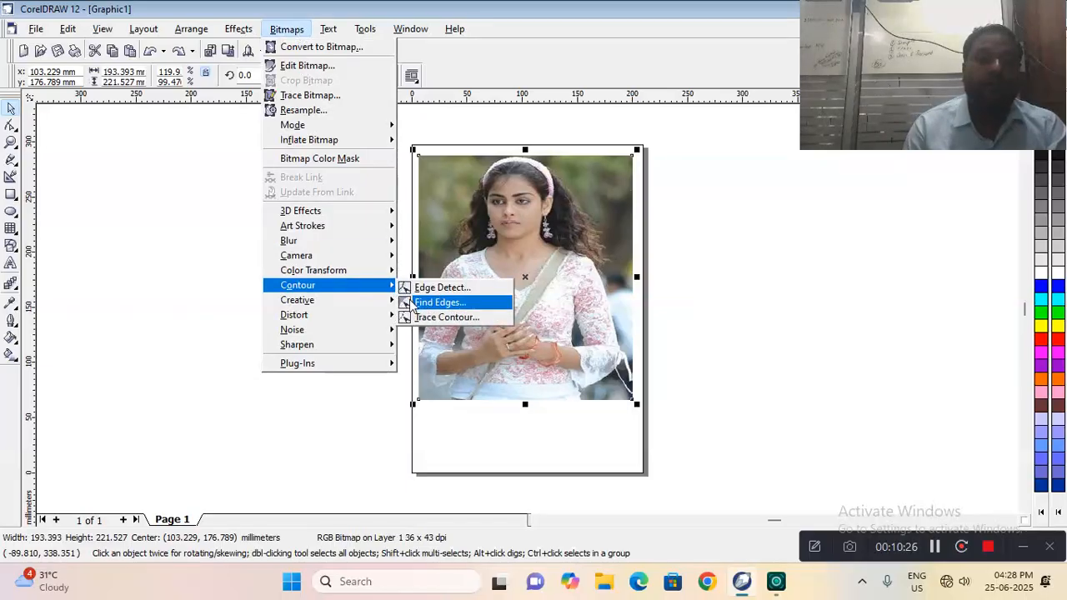
left_click(414, 306)
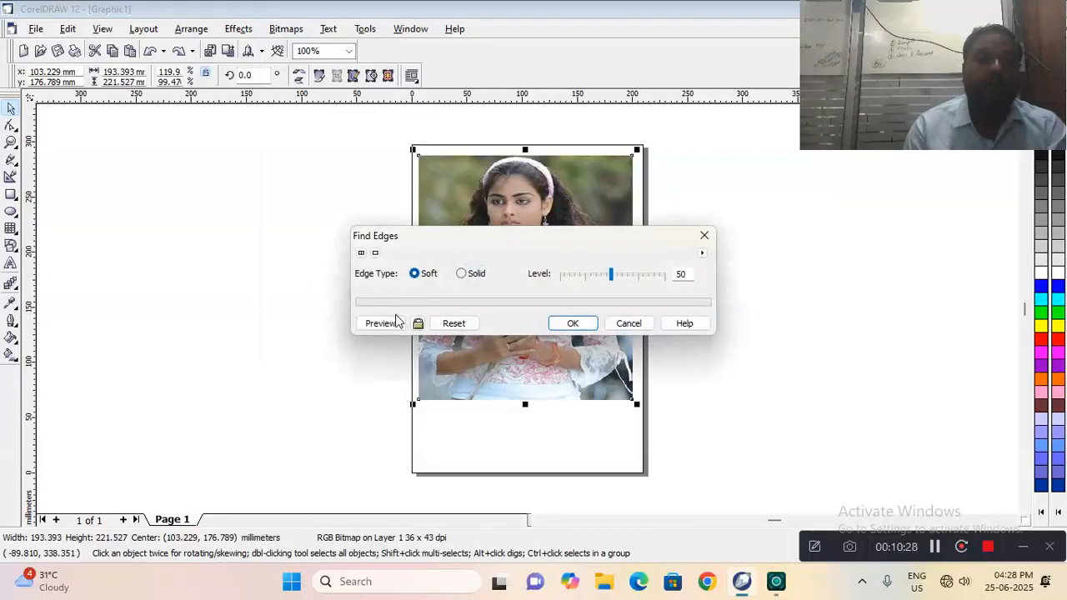
left_click(397, 322)
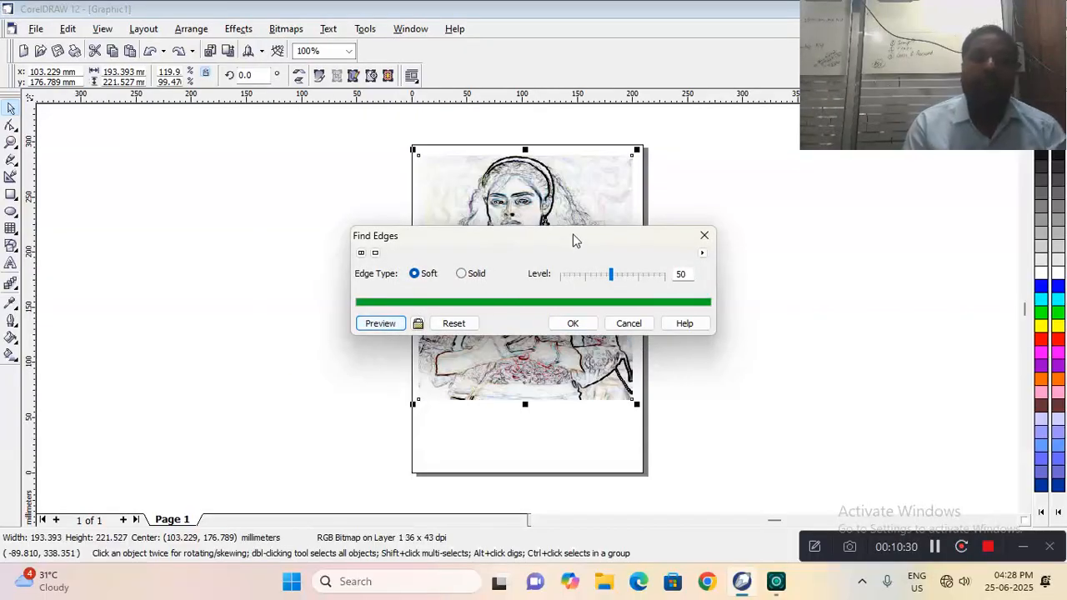
left_click_drag(573, 240, 283, 120)
left_click(173, 155)
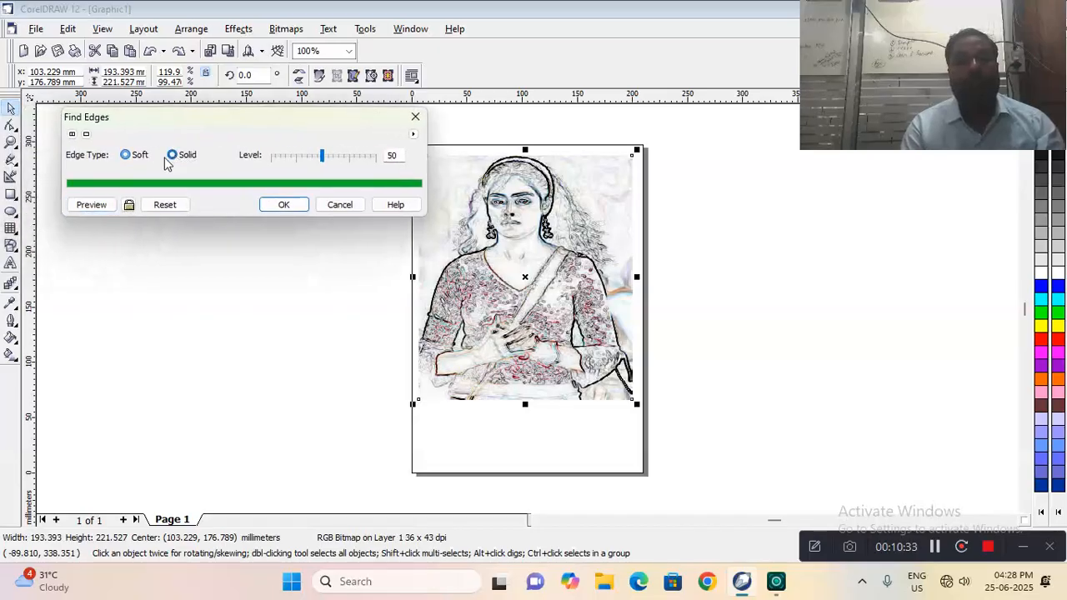
left_click(93, 207)
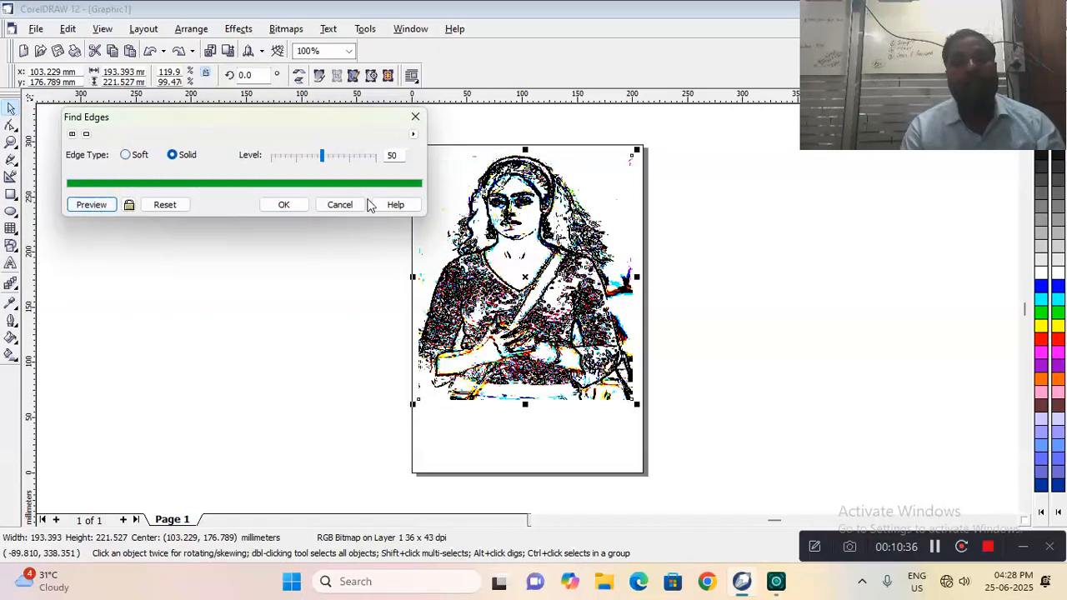
left_click(342, 205)
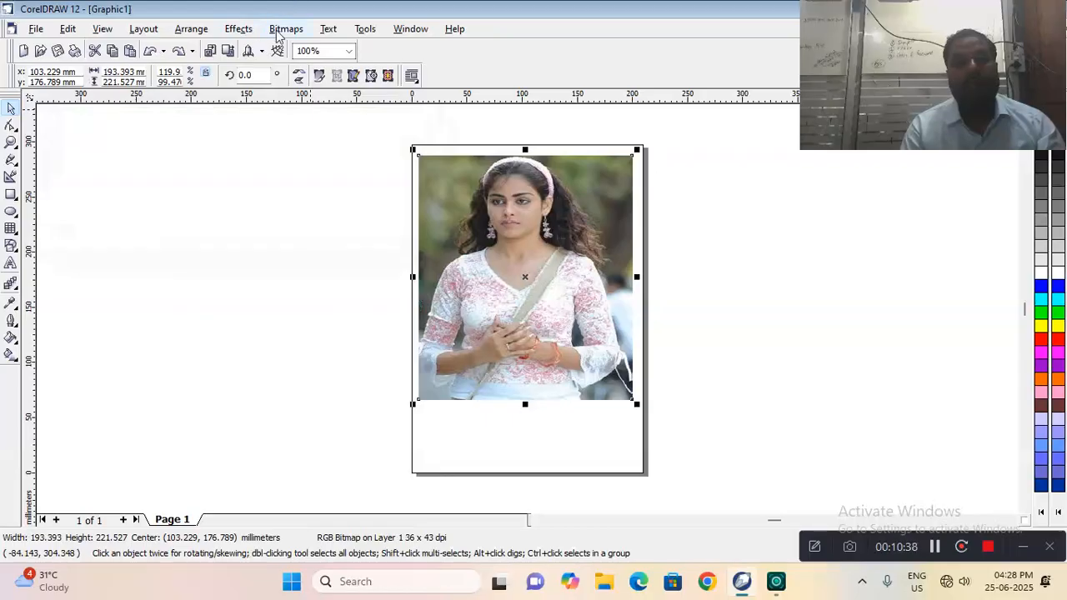
Preview the Trace Contour effect on the photo with the Lower edge type at level 127
left_click(281, 30)
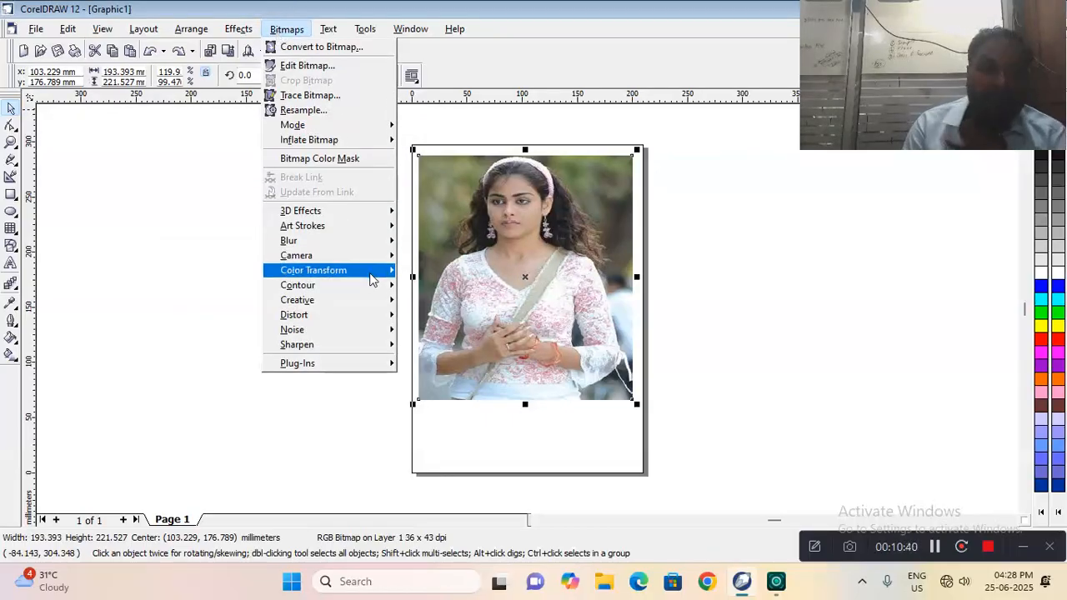
mouse_move(375, 286)
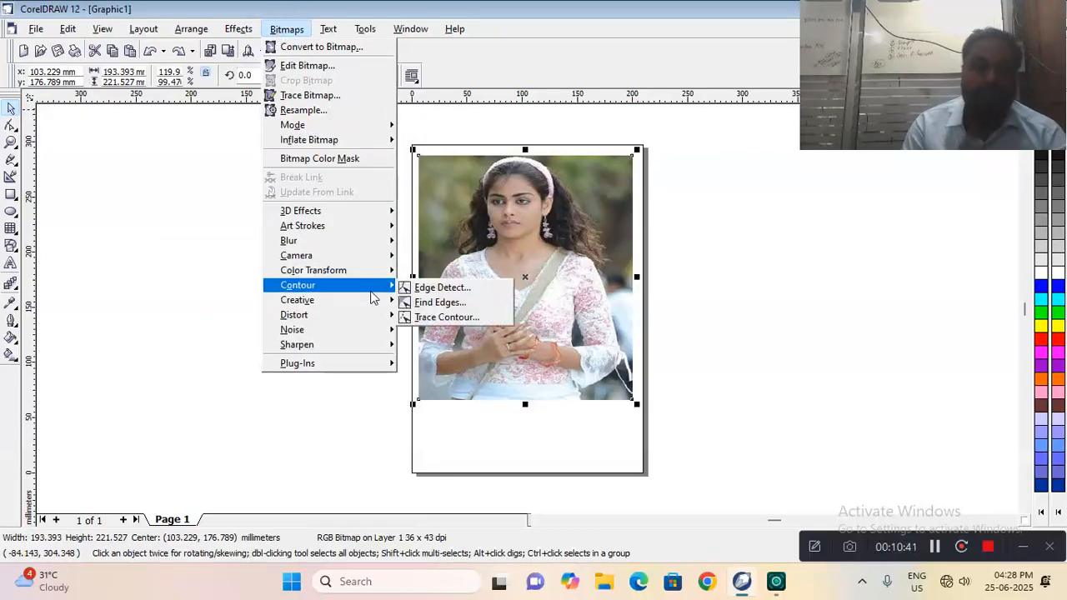
left_click(438, 316)
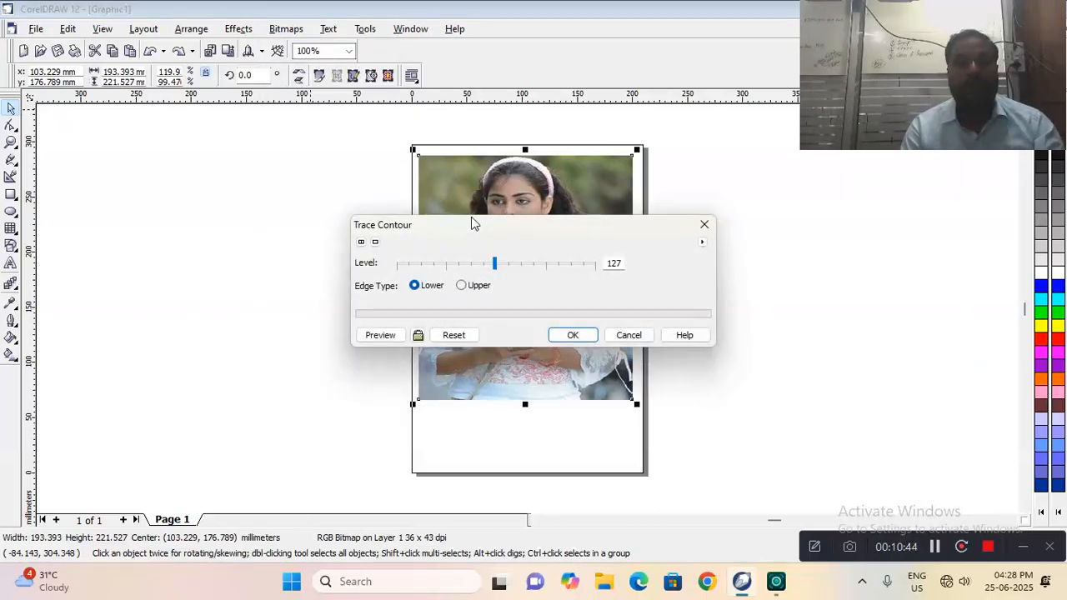
mouse_move(472, 222)
left_mouse_down()
mouse_move(240, 117)
mouse_move(214, 121)
left_mouse_up()
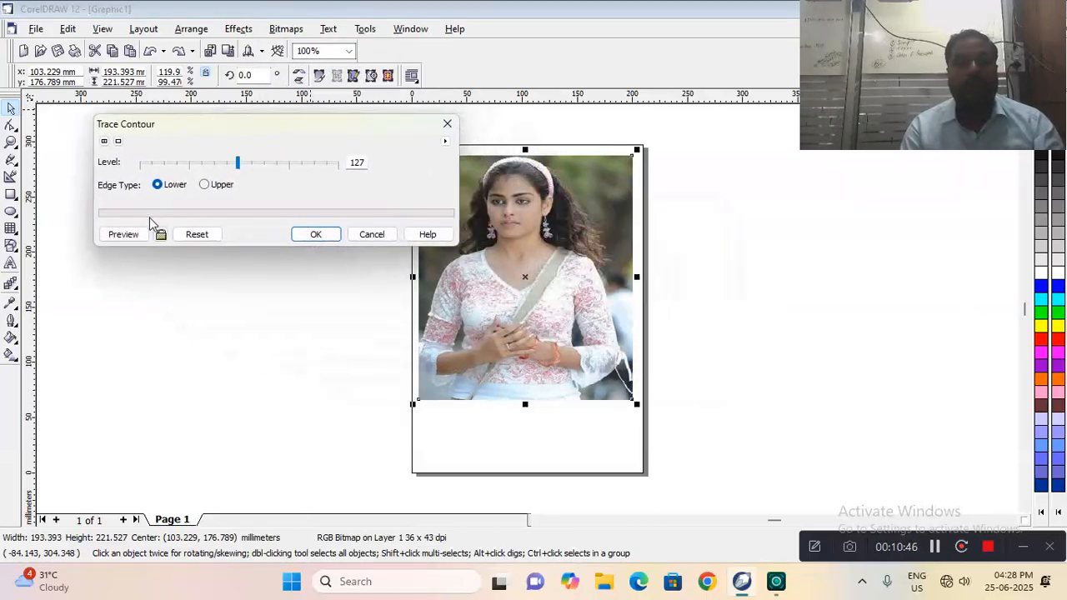
left_click(125, 234)
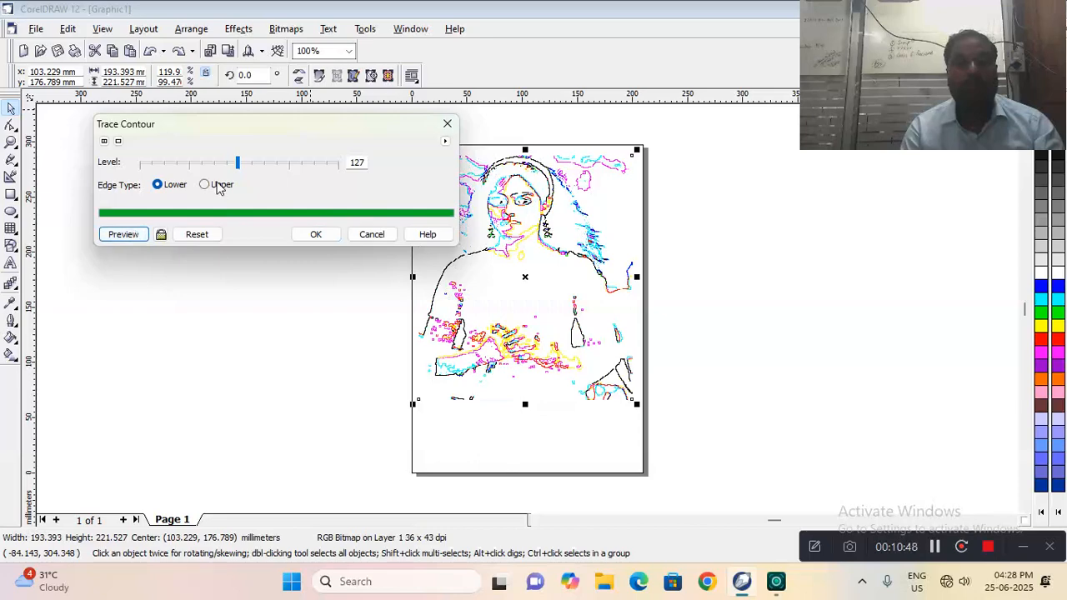
Compare Trace Contour previews of the Lower edge type at levels 68 and 193
left_click(194, 163)
left_click(124, 237)
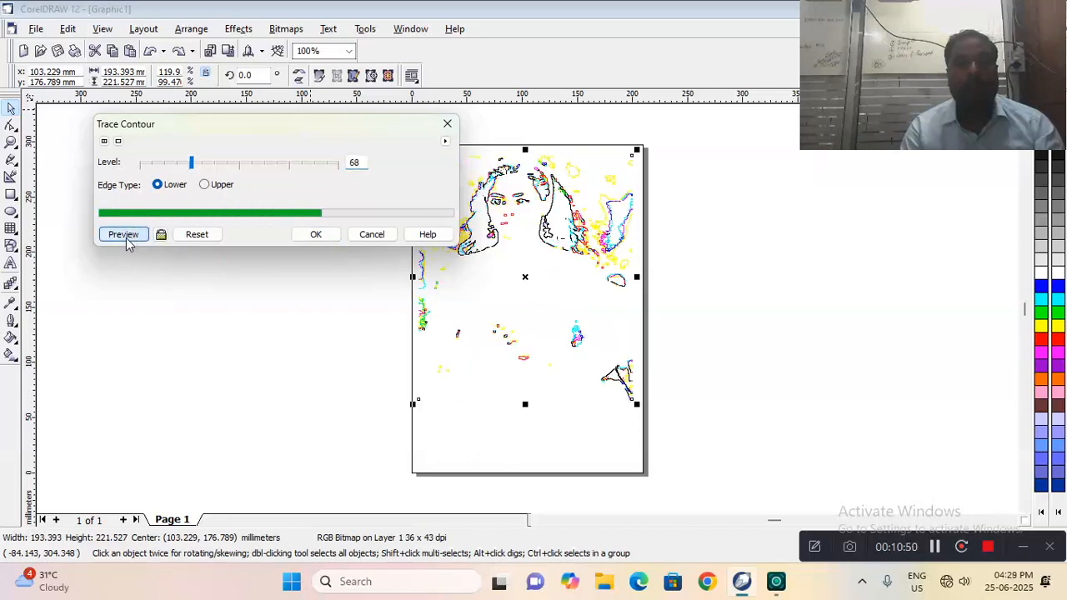
left_click(292, 163)
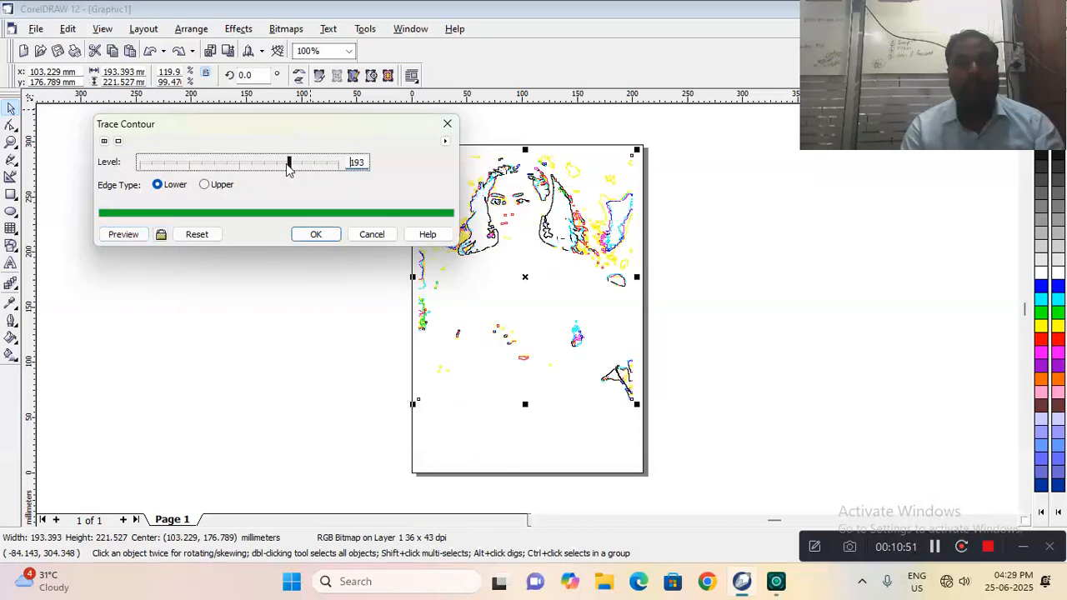
left_click(138, 235)
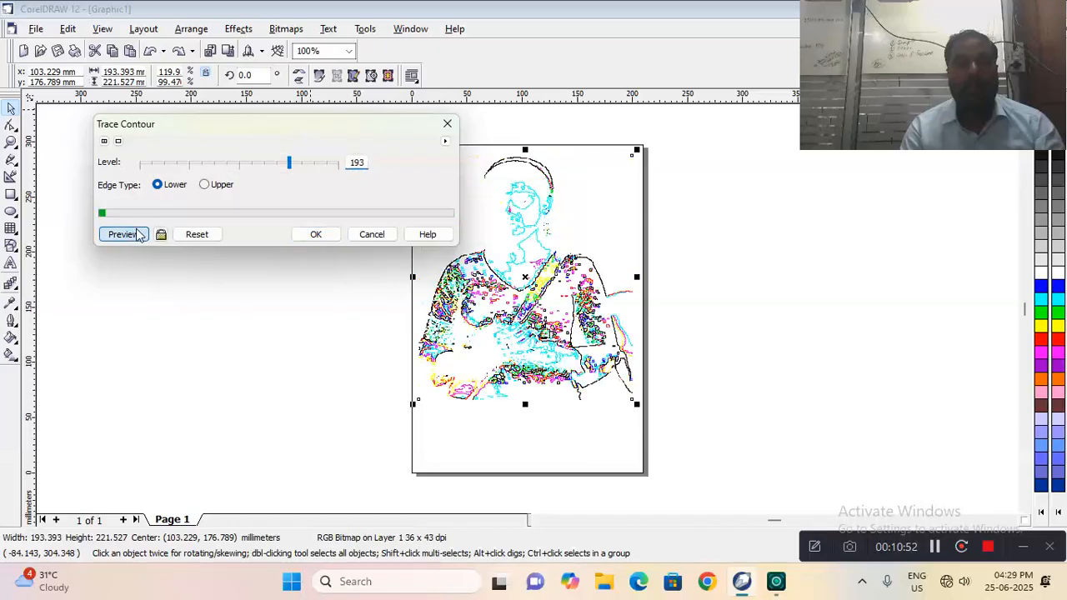
Preview Trace Contour with the Upper edge type at level 126, and cancel the effect
left_click(237, 164)
left_click(204, 185)
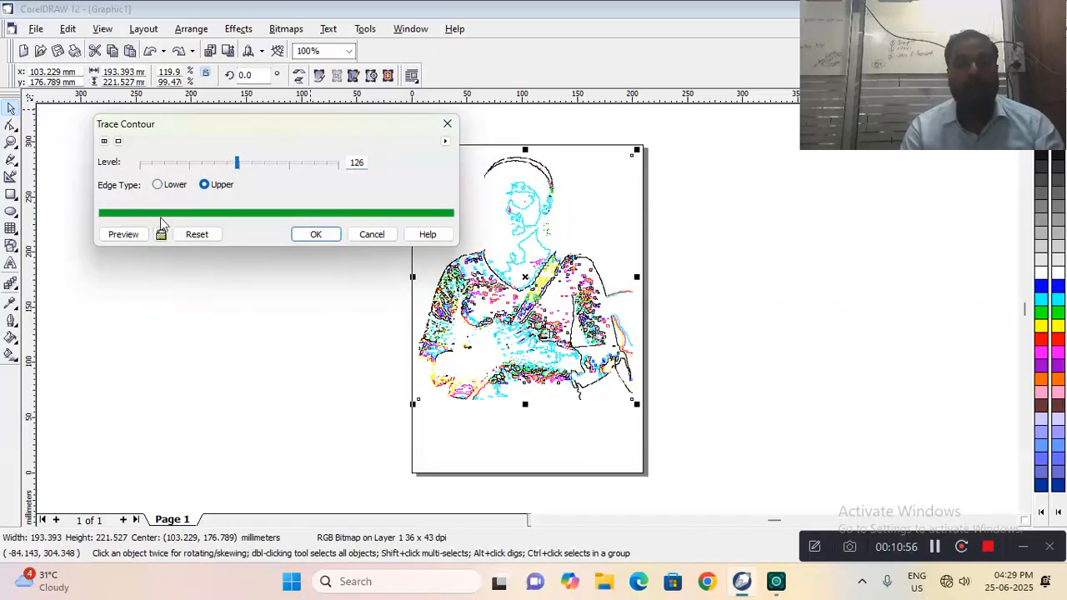
left_click(124, 234)
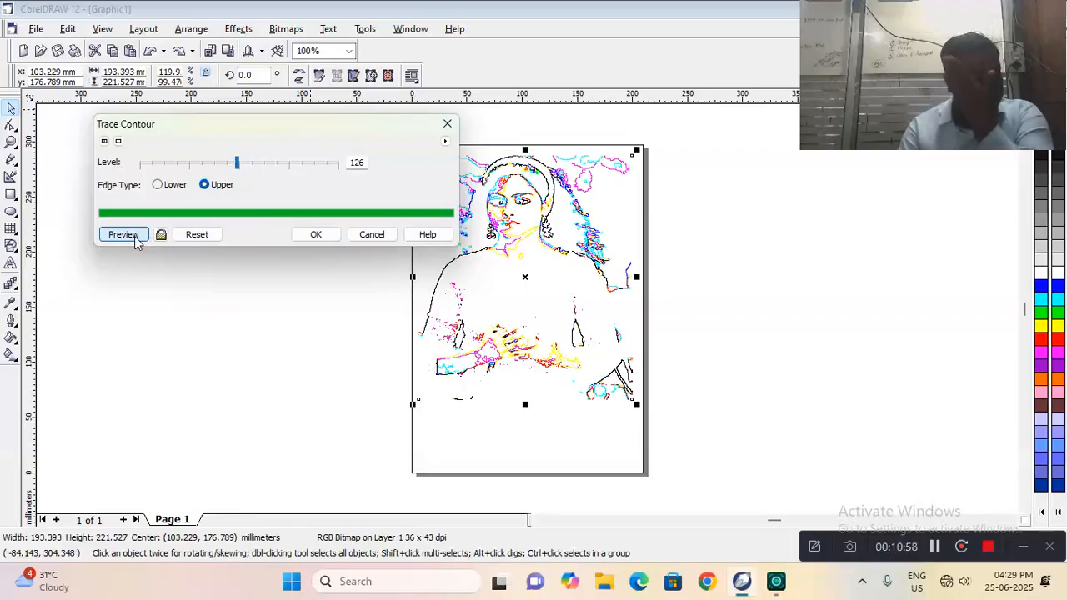
left_click(370, 235)
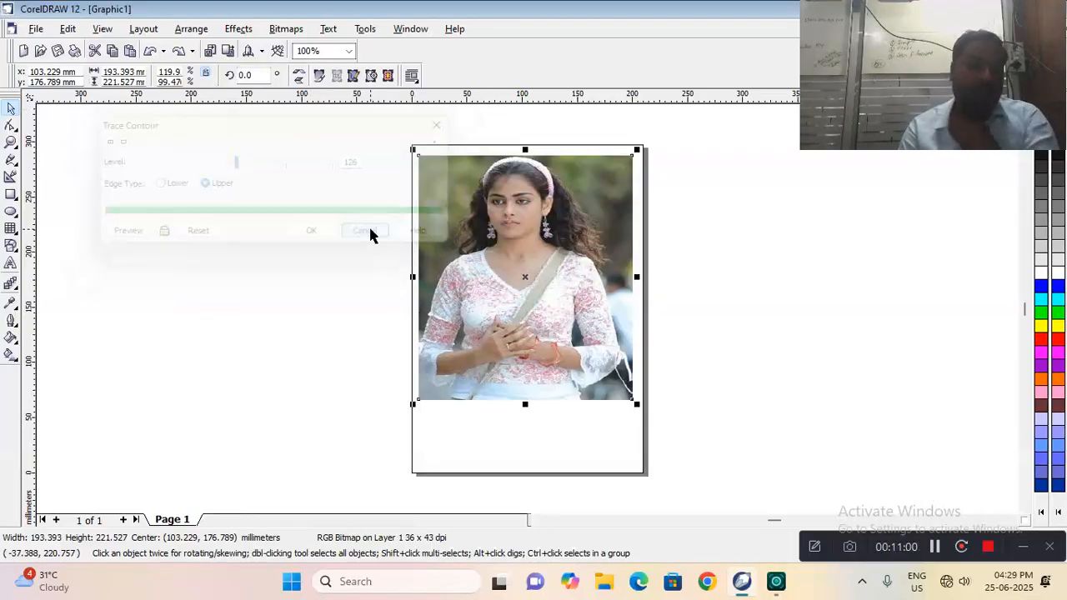
Preview the creative Crafts effect on the photo in Puzzle style at sizes 10 and 27, and cancel it
left_click(283, 30)
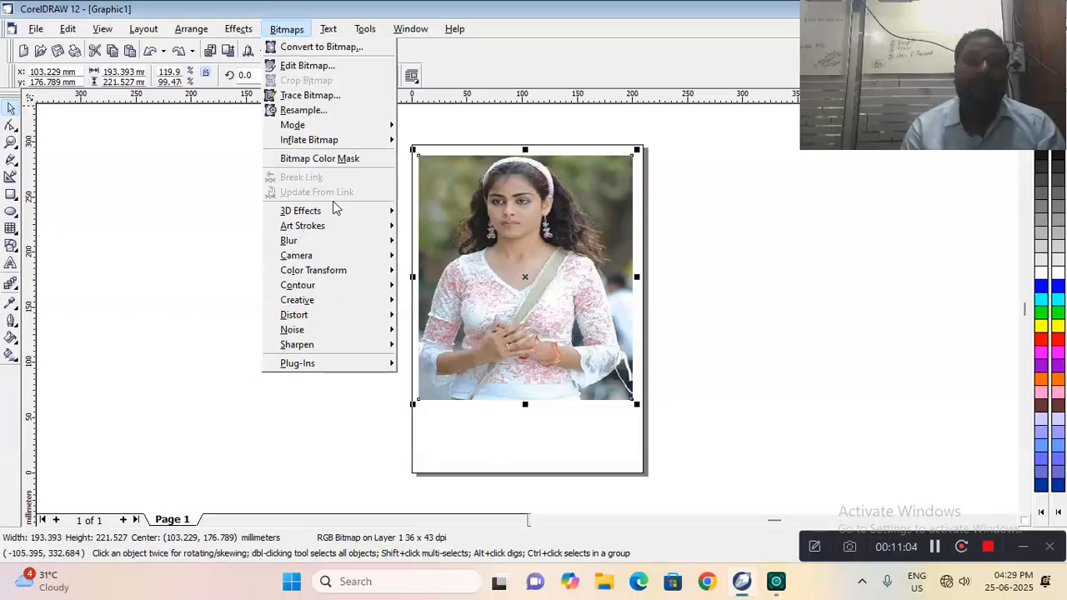
mouse_move(345, 293)
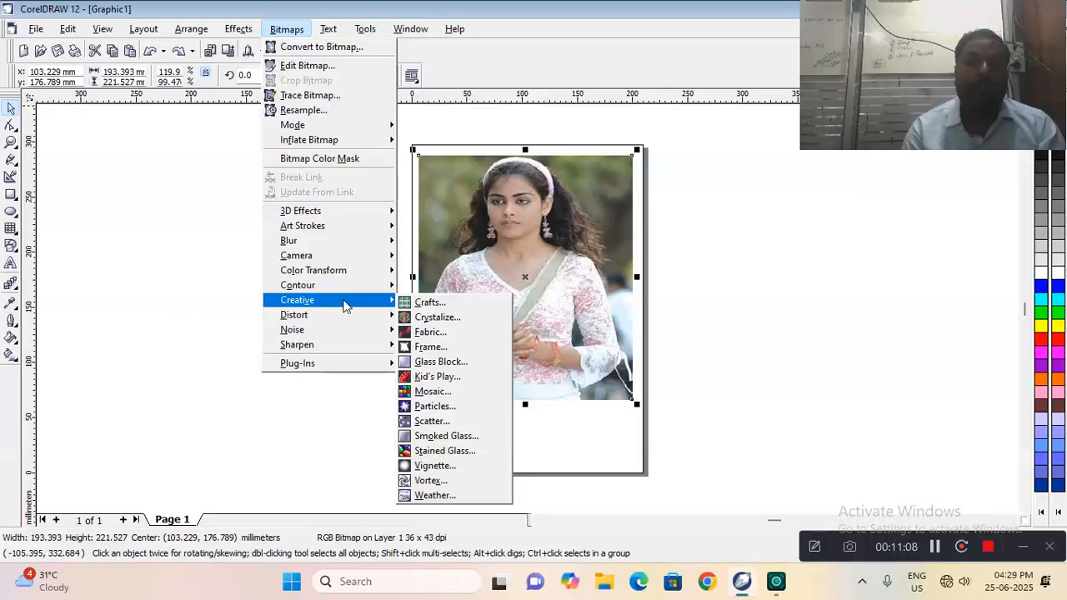
left_click(427, 304)
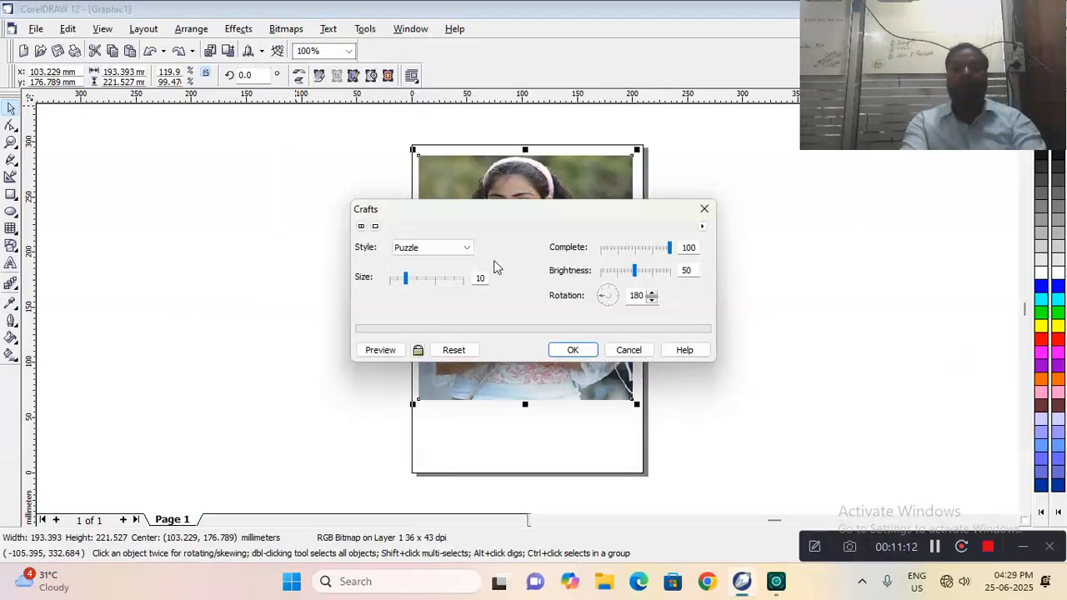
left_click_drag(491, 219, 243, 139)
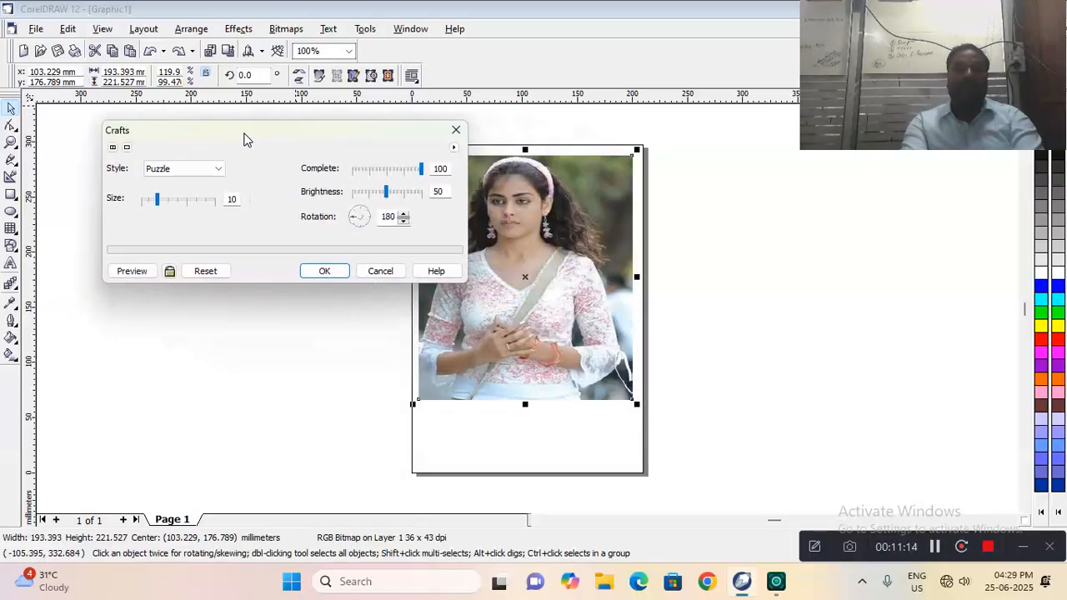
left_click(141, 275)
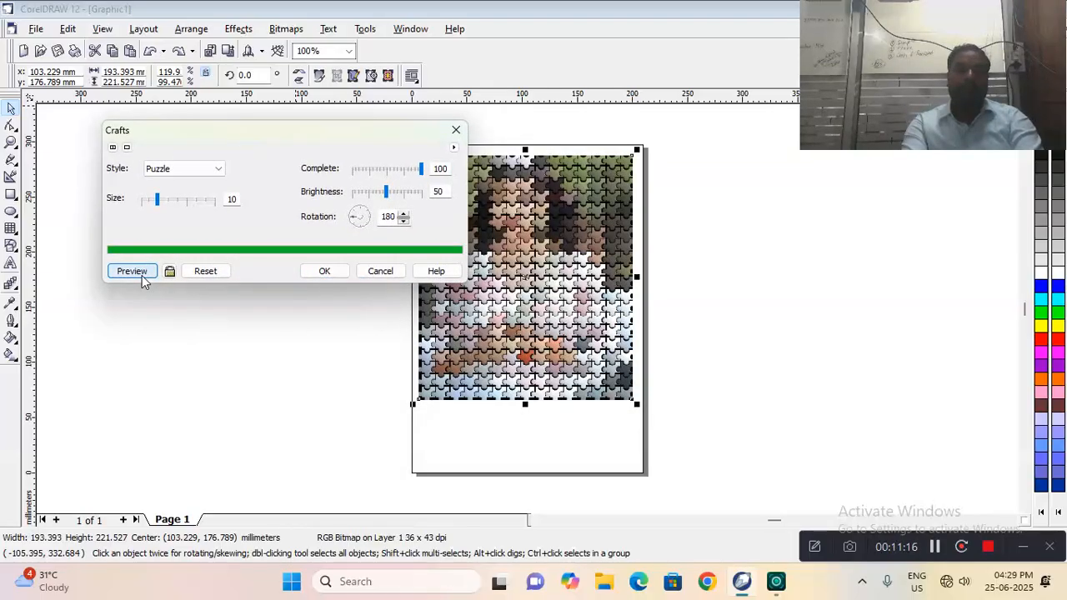
left_click(190, 200)
left_click(136, 272)
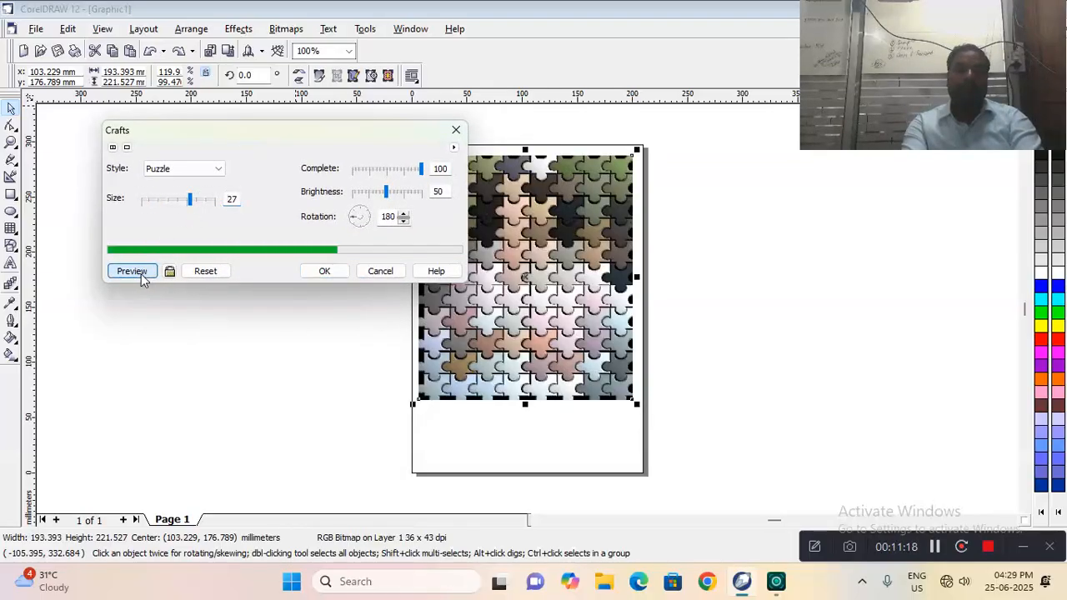
left_click(381, 271)
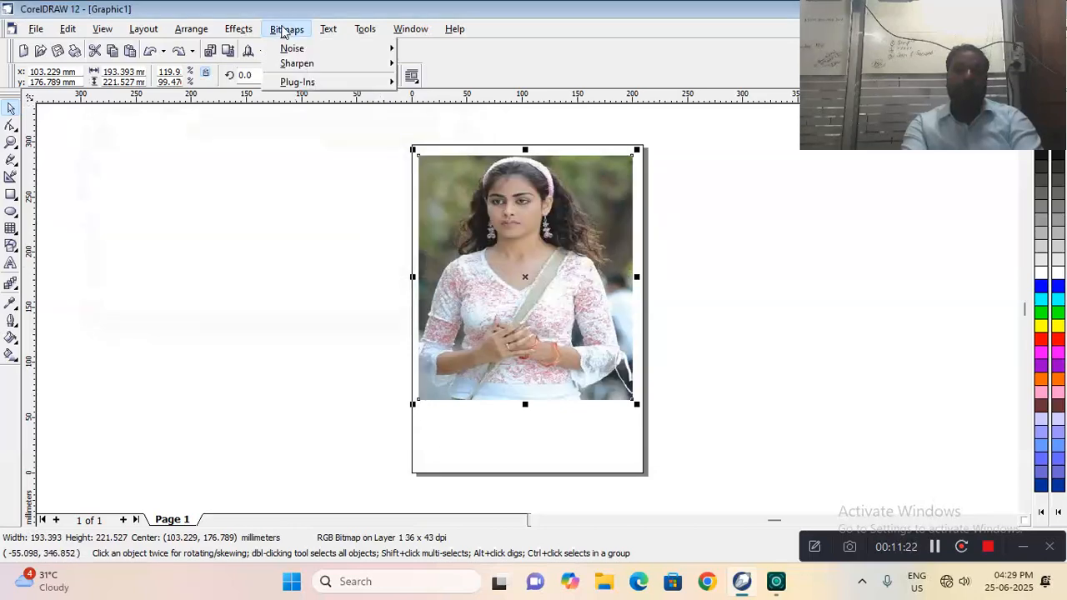
Preview the creative Crystalize effect on the photo with a size of 28
left_click(286, 30)
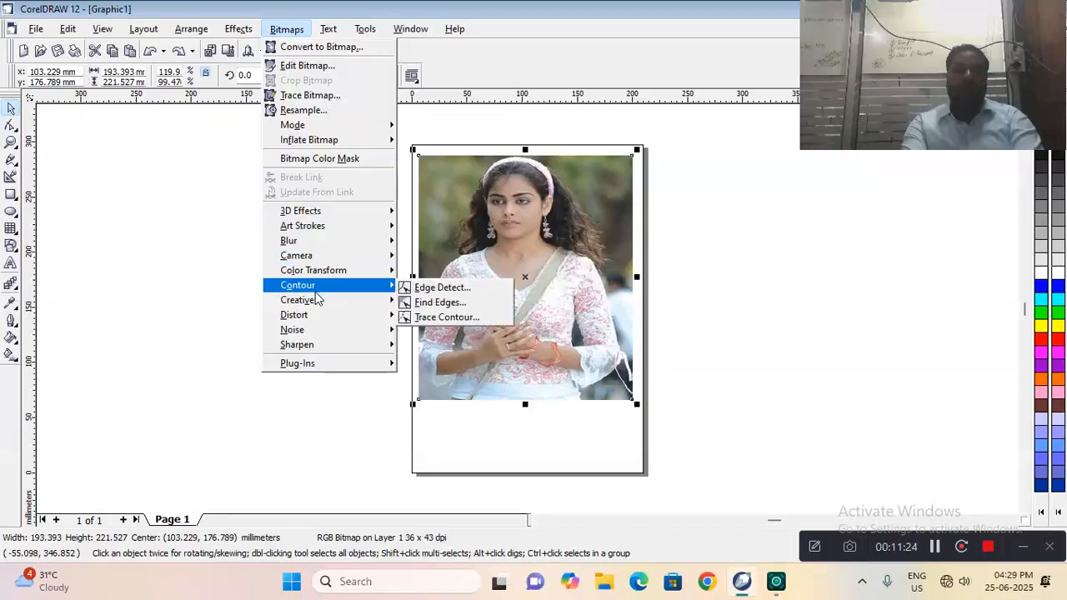
mouse_move(321, 301)
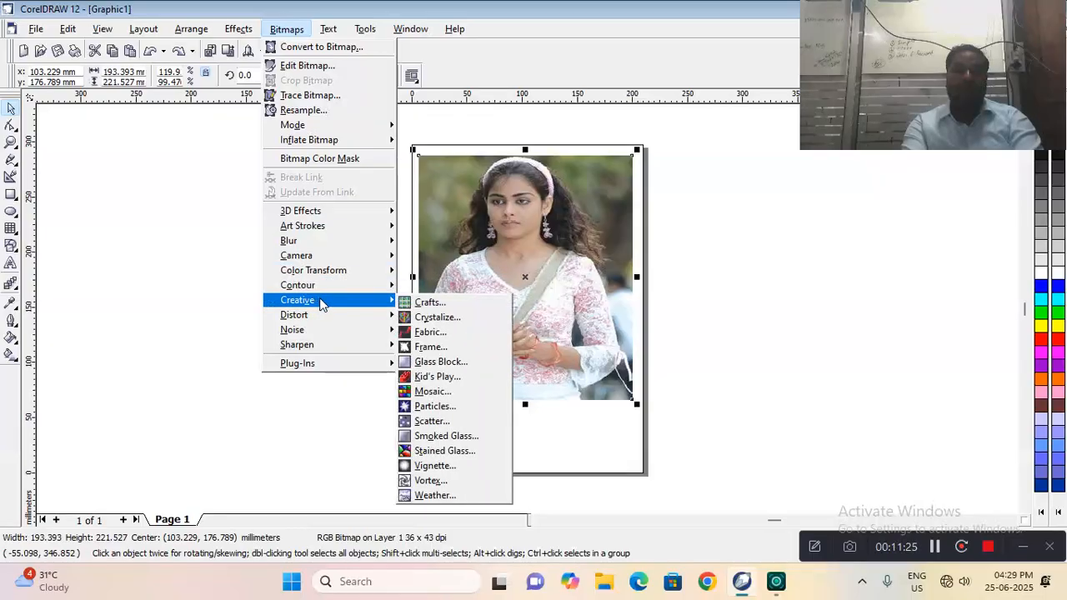
left_click(425, 317)
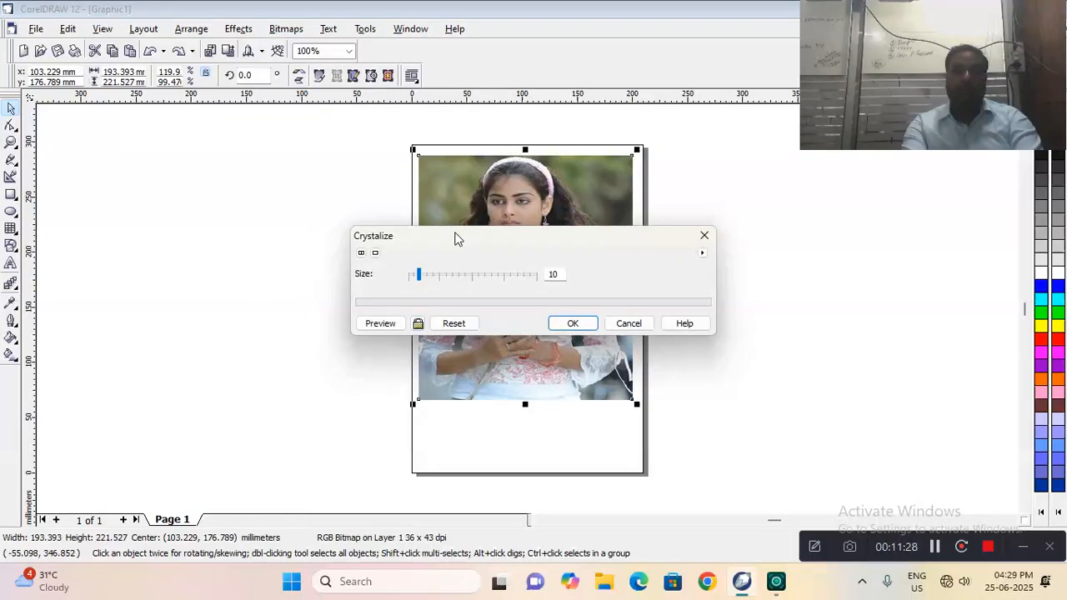
left_click_drag(457, 239, 253, 109)
left_click(240, 146)
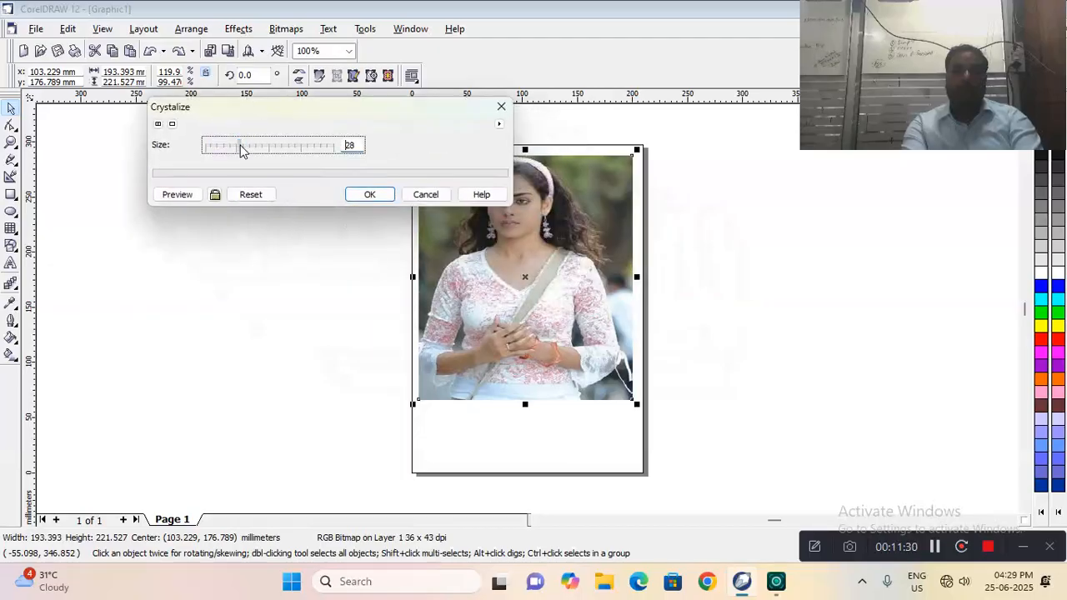
left_click(192, 200)
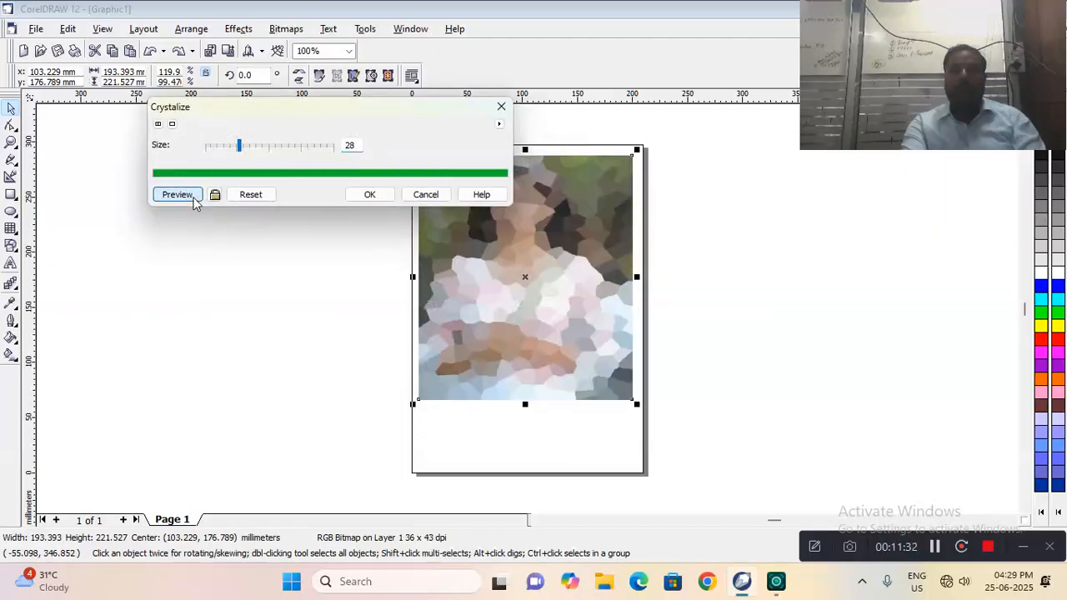
Cancel the Crystalize effect, then preview the creative Fabric effect in Quilt style at size 10 and cancel it
left_click(423, 196)
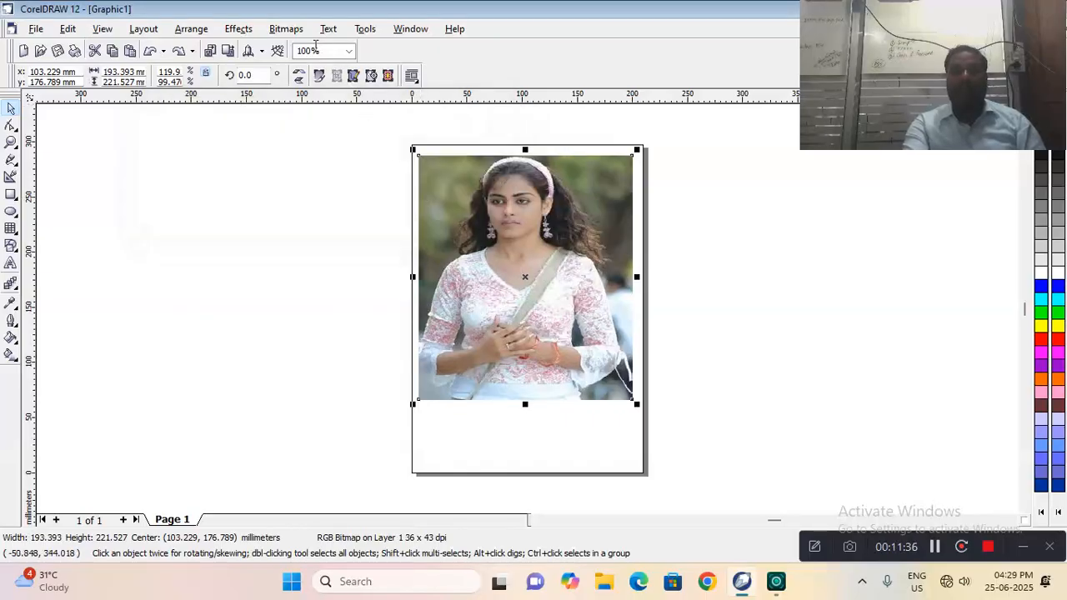
left_click(285, 28)
mouse_move(302, 303)
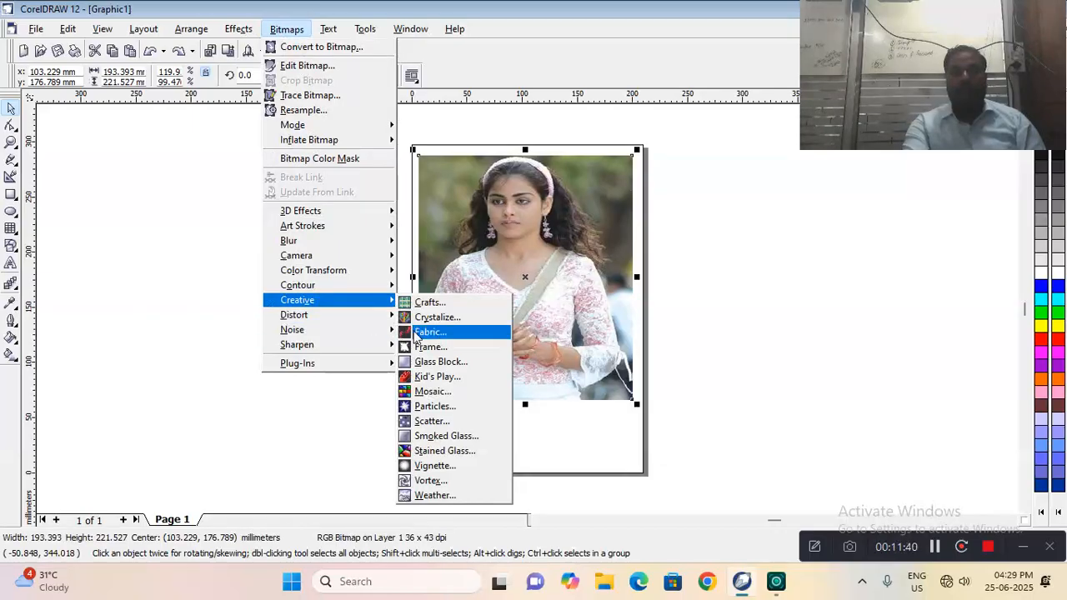
left_click(425, 331)
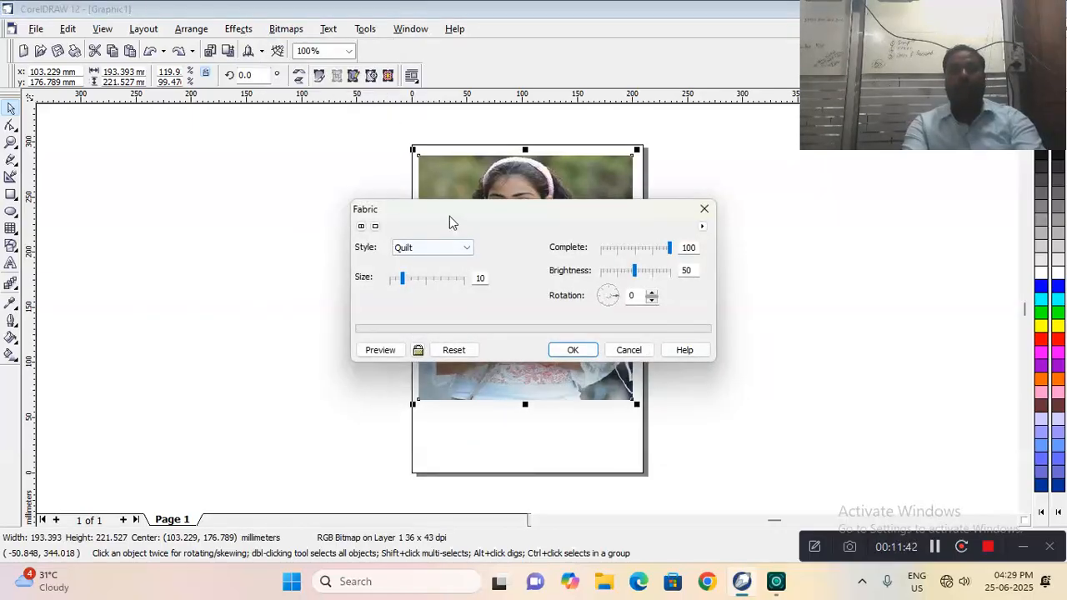
left_click_drag(450, 206, 199, 90)
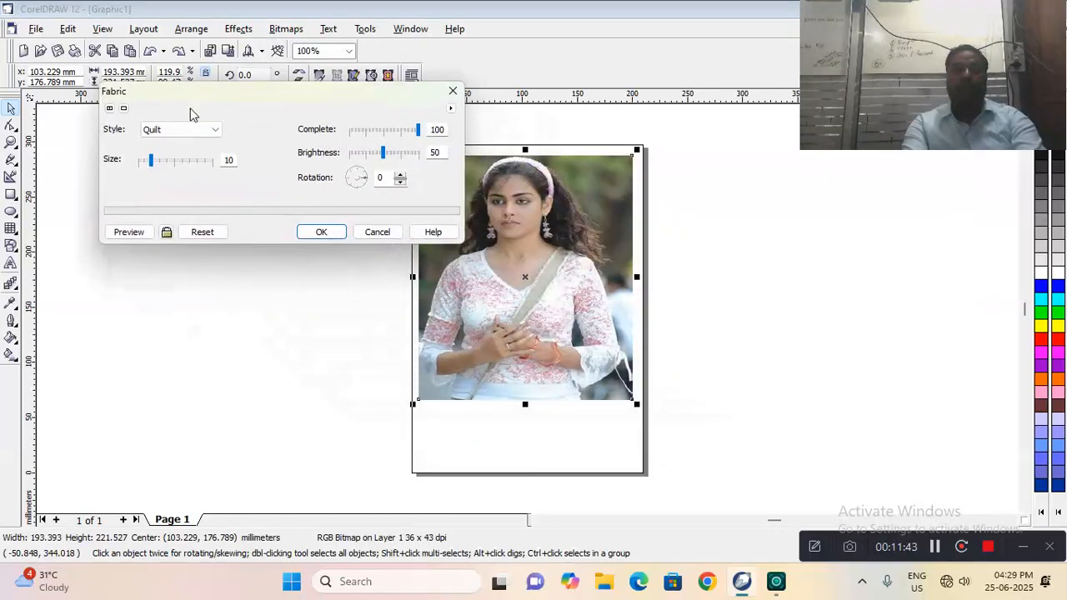
left_click(129, 231)
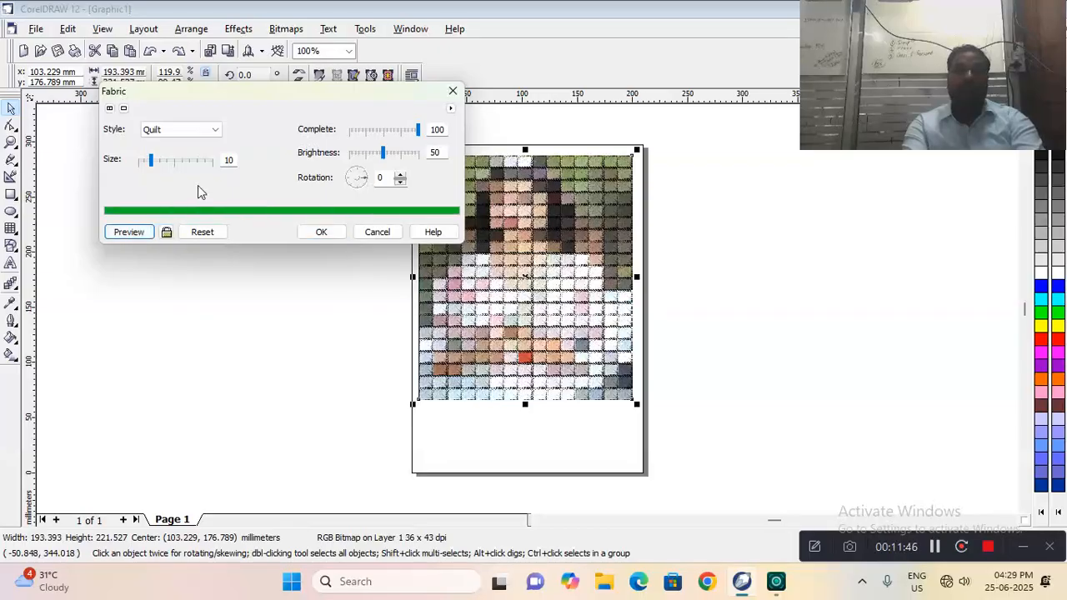
left_click(376, 231)
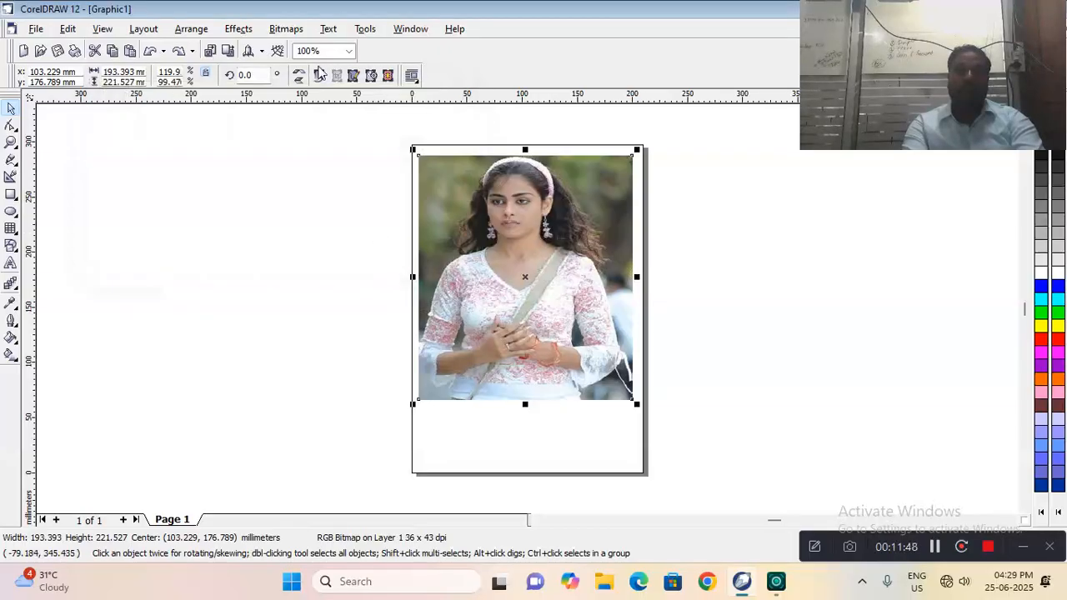
Preview the creative Frame effect on the photo with the Square_1.cpt frame
left_click(300, 32)
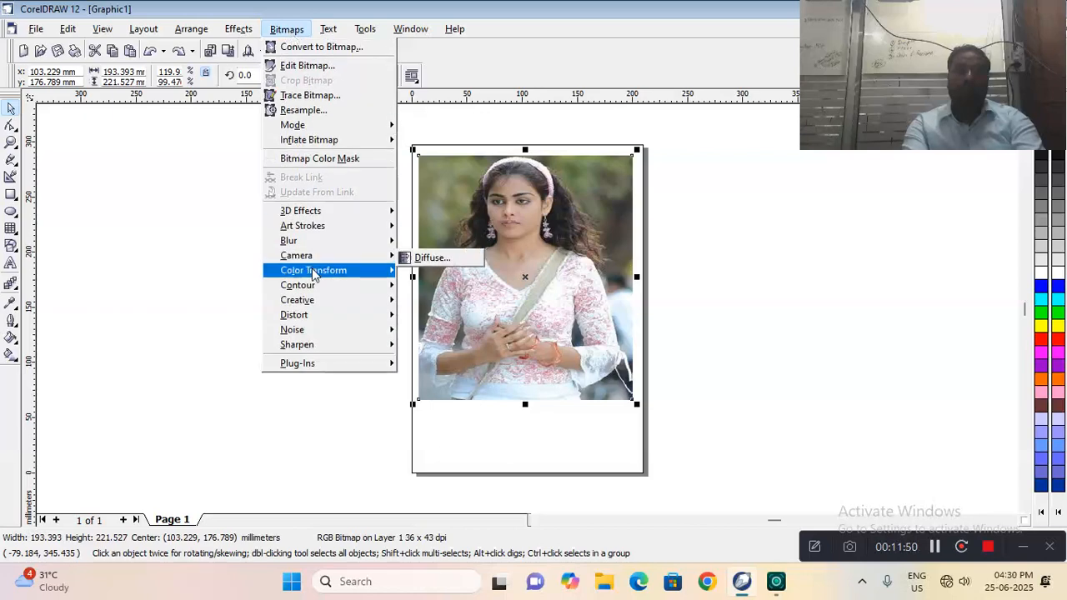
mouse_move(323, 302)
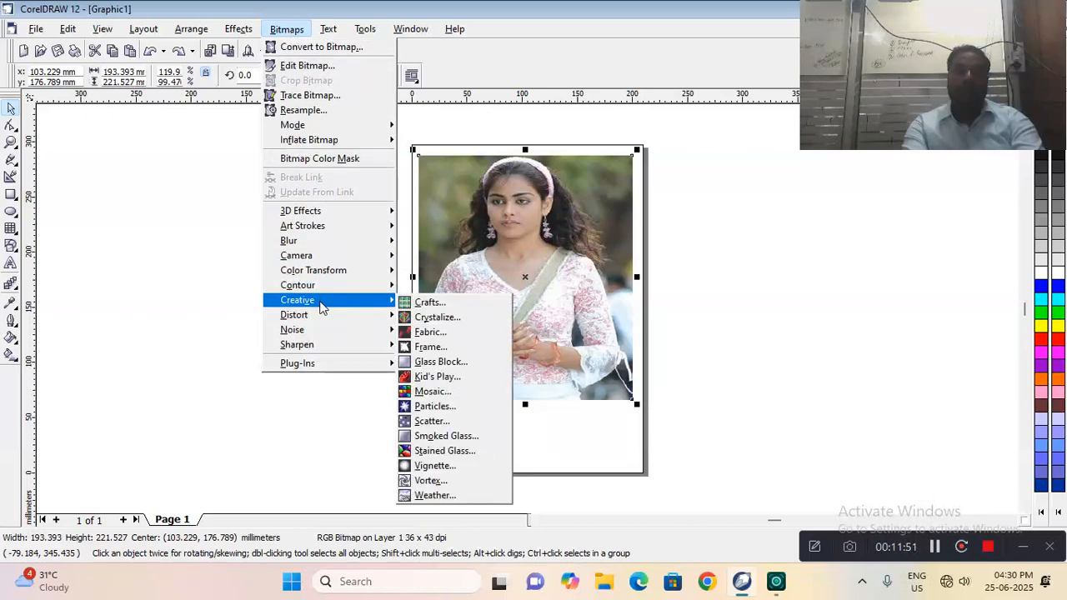
left_click(429, 347)
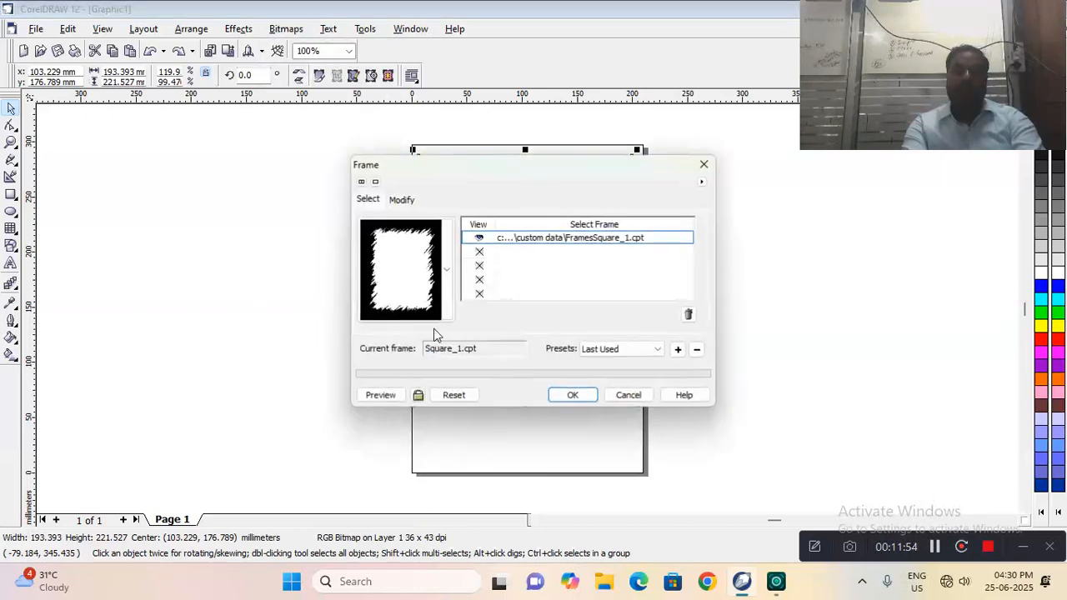
left_click(381, 395)
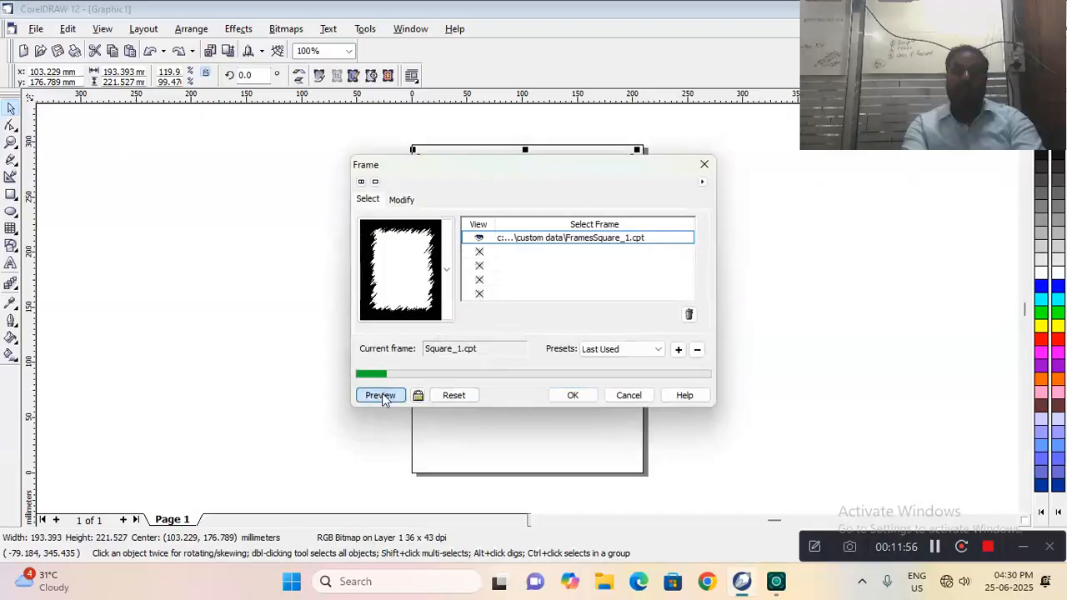
left_click_drag(540, 169, 264, 97)
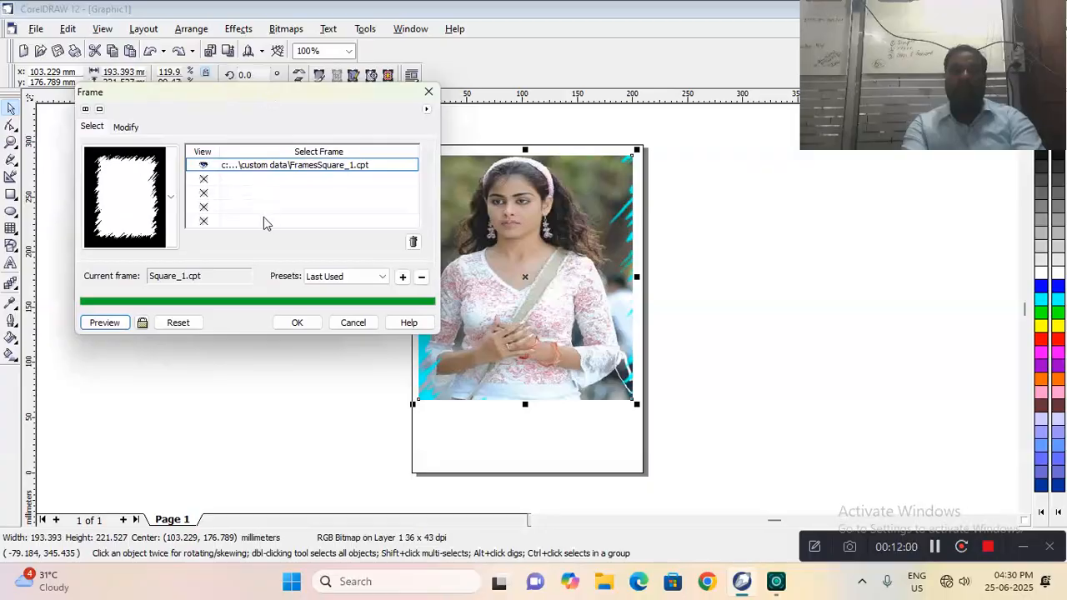
Modify the frame to cyan with opacity 52 and blur/feather 48, and preview it
left_click(123, 126)
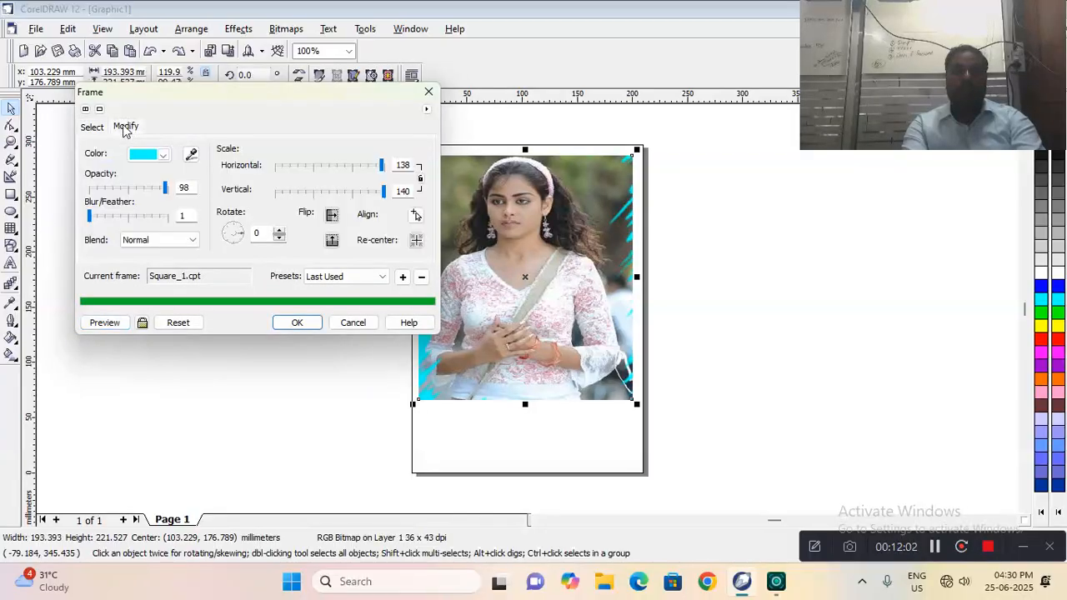
left_click(163, 156)
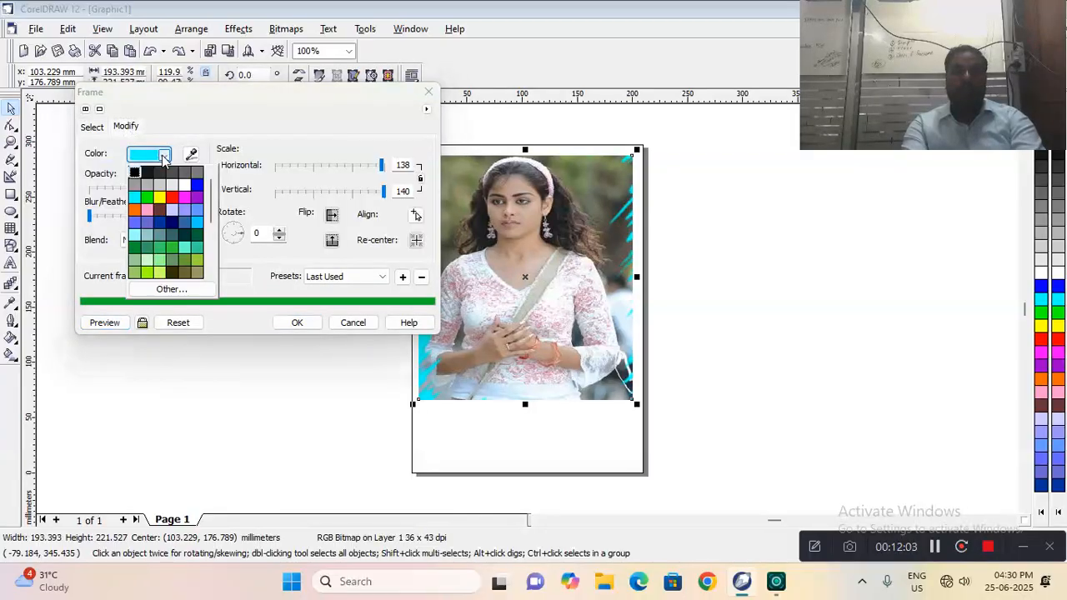
left_click(135, 197)
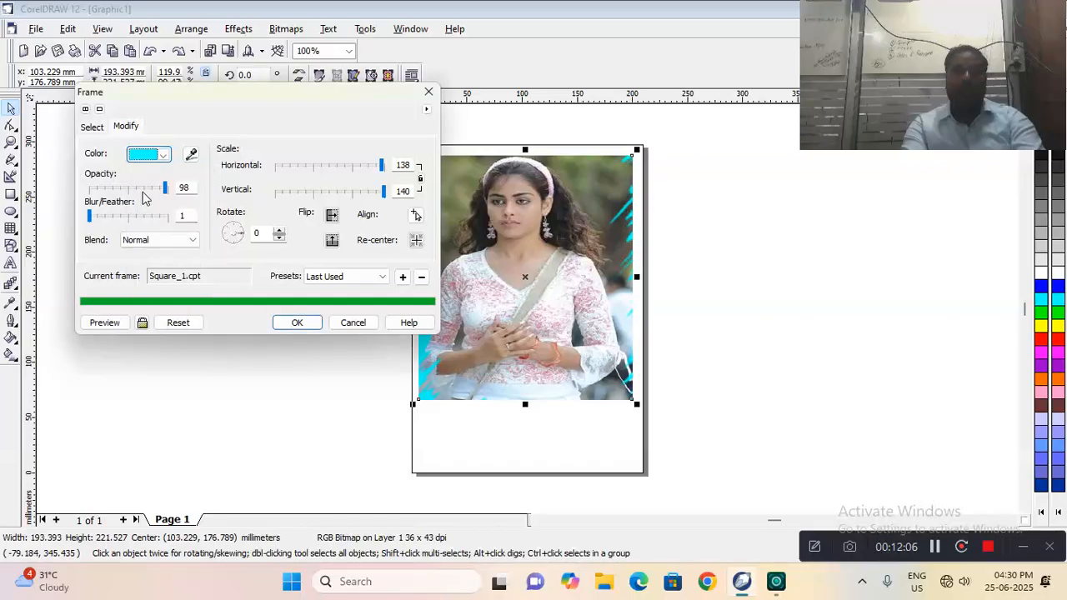
left_click(130, 188)
left_click_drag(90, 217, 126, 217)
left_click(100, 323)
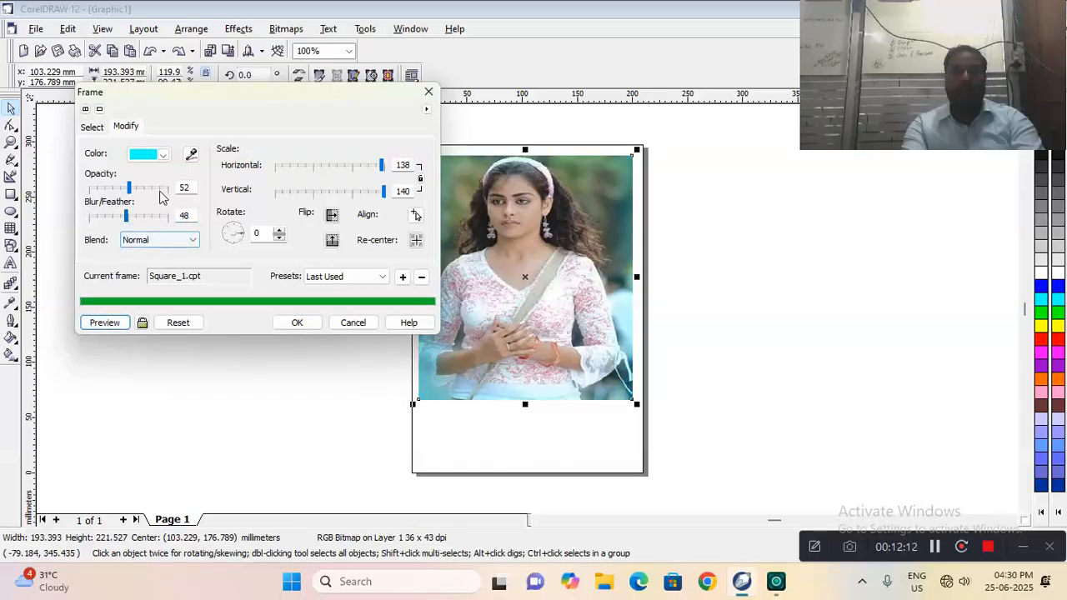
Set the frame's opacity to 88, preview it on the photo, and close the Frame effect settings
left_click(157, 188)
left_click(119, 323)
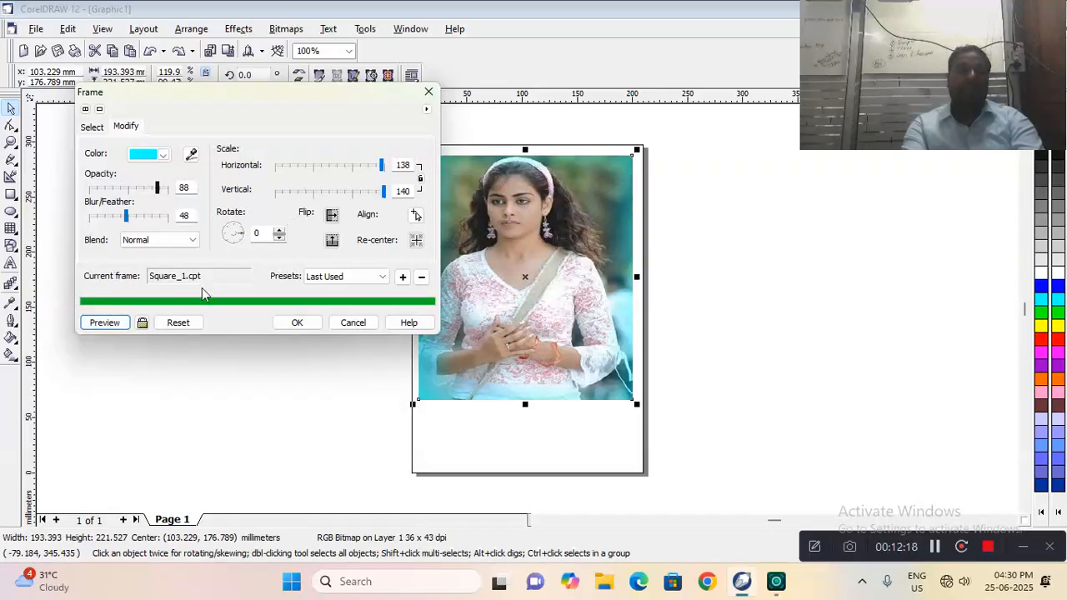
left_click(295, 323)
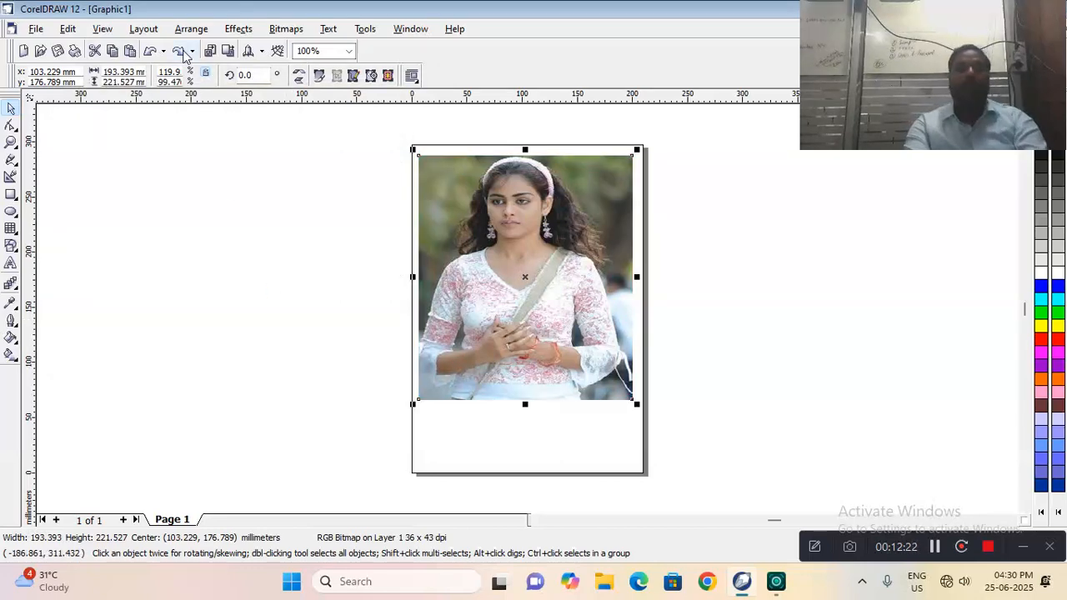
Preview the creative Glass Block effect on the photo with block width and height of 20
left_click(296, 30)
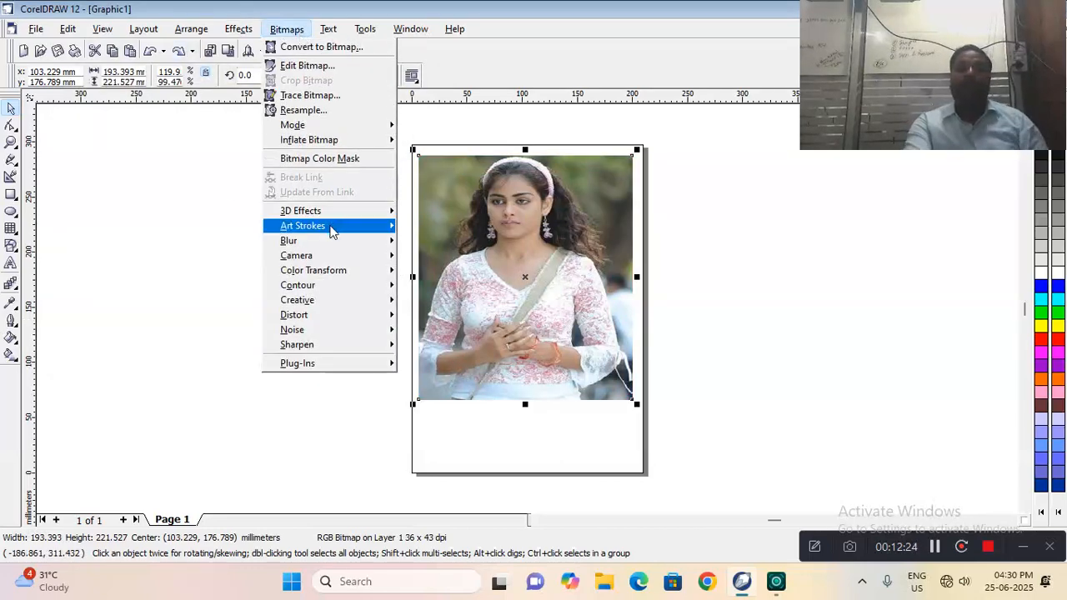
mouse_move(329, 301)
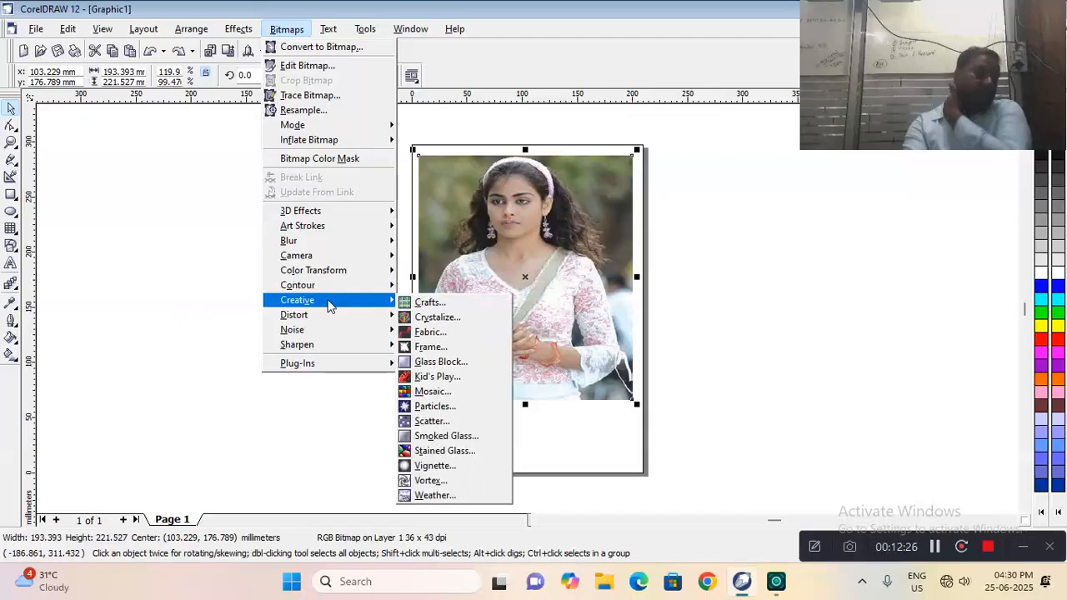
left_click(447, 362)
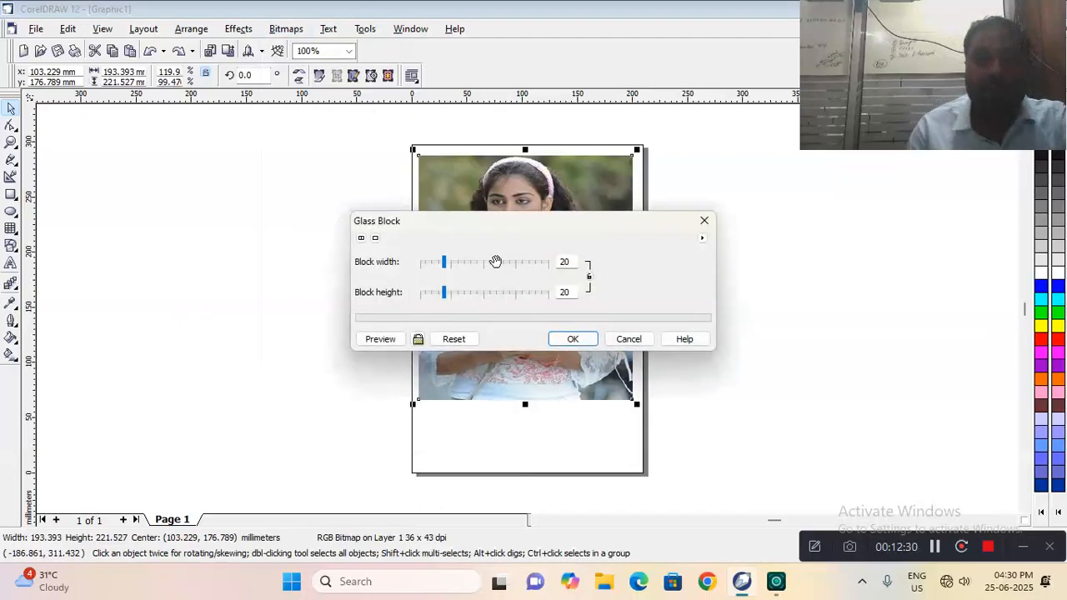
left_click_drag(483, 224, 225, 132)
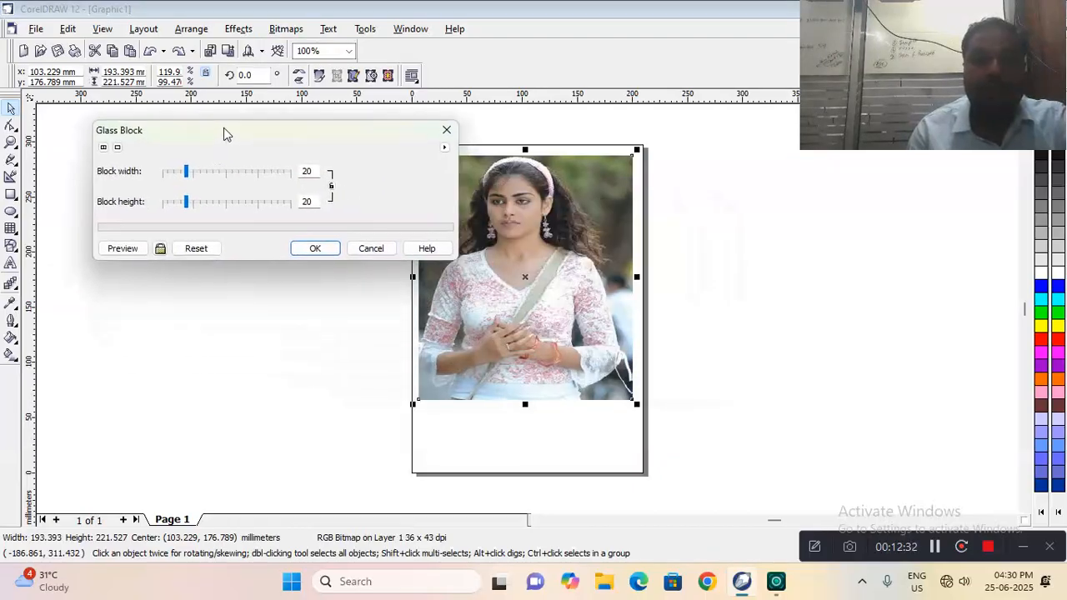
left_click(126, 250)
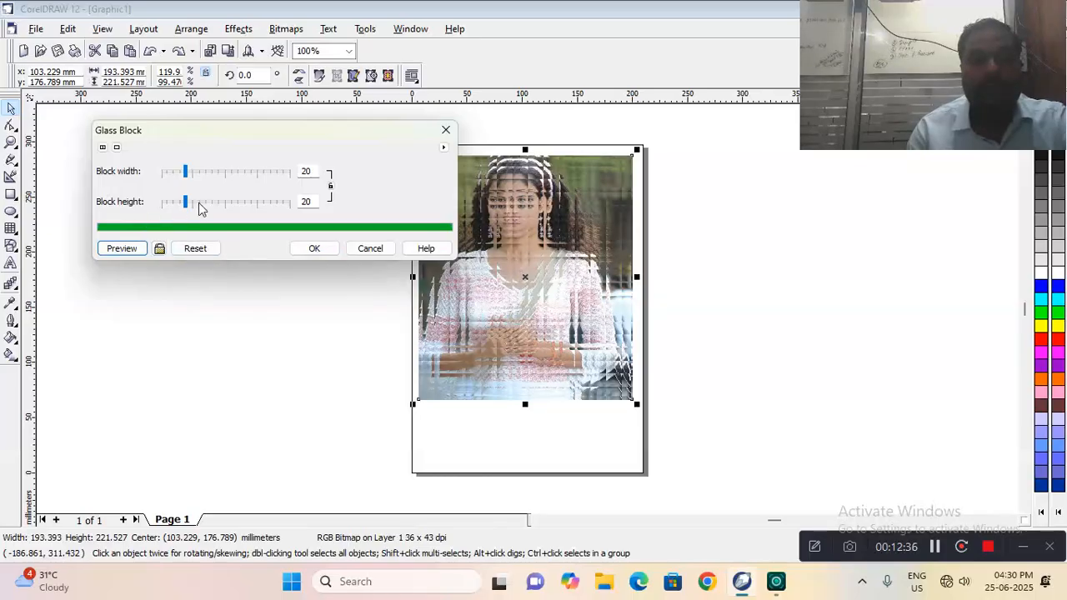
Compare Glass Block previews at width and height 20 by 37, 35 by 52 and 78 by 52, and cancel the effect
left_click_drag(185, 204, 191, 205)
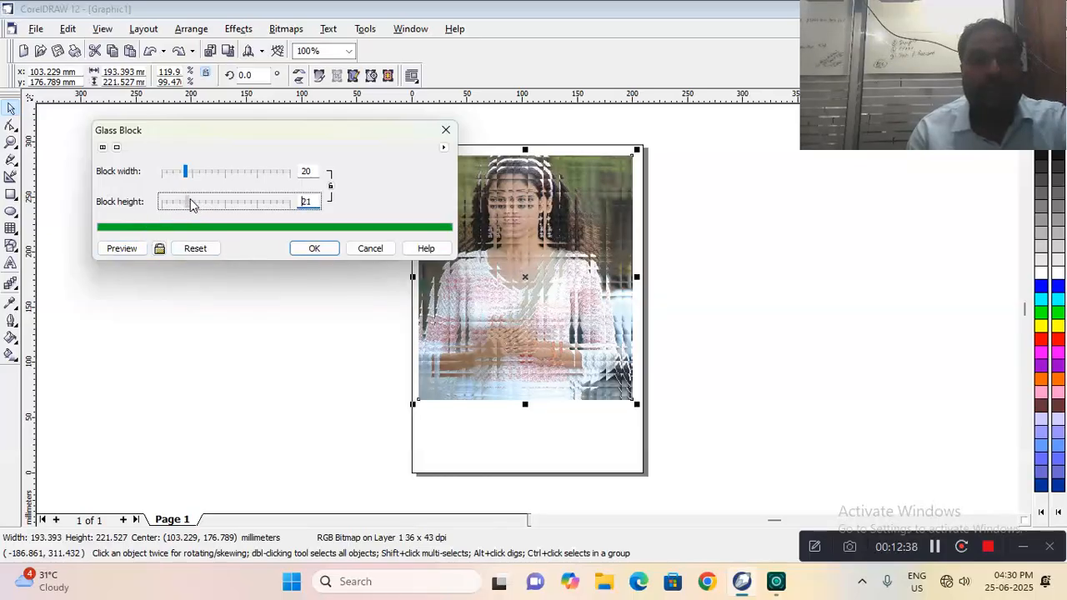
left_click(136, 247)
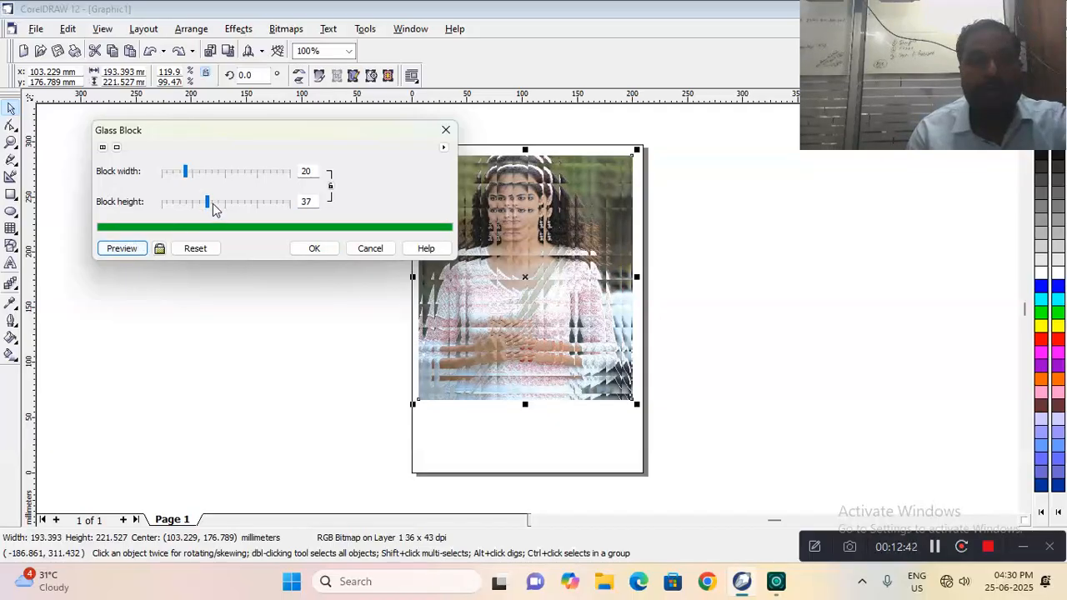
left_click_drag(210, 207, 221, 207)
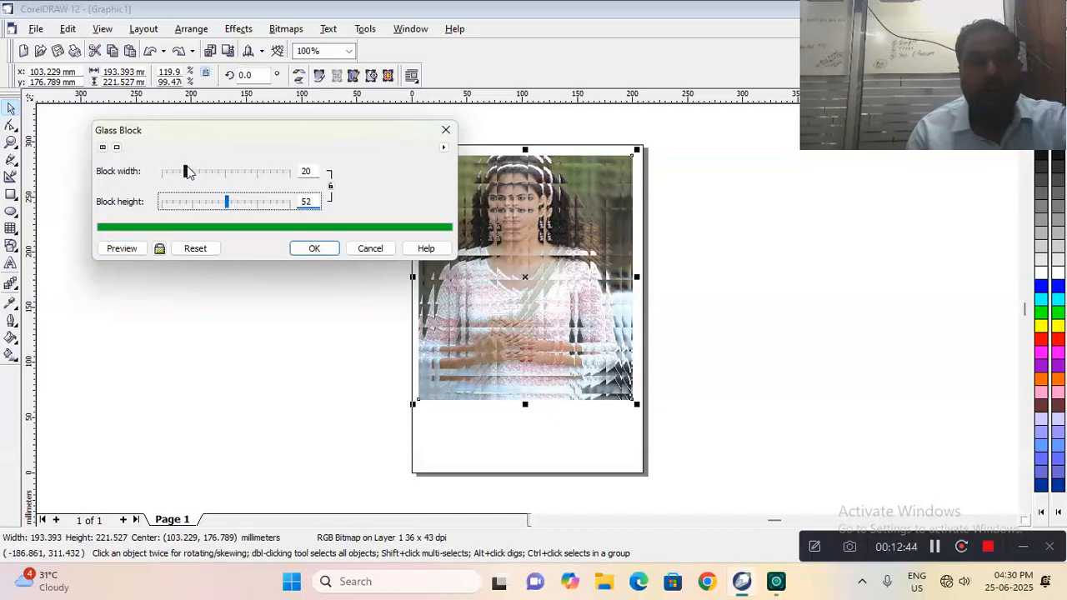
left_click_drag(186, 172, 208, 174)
left_click(125, 249)
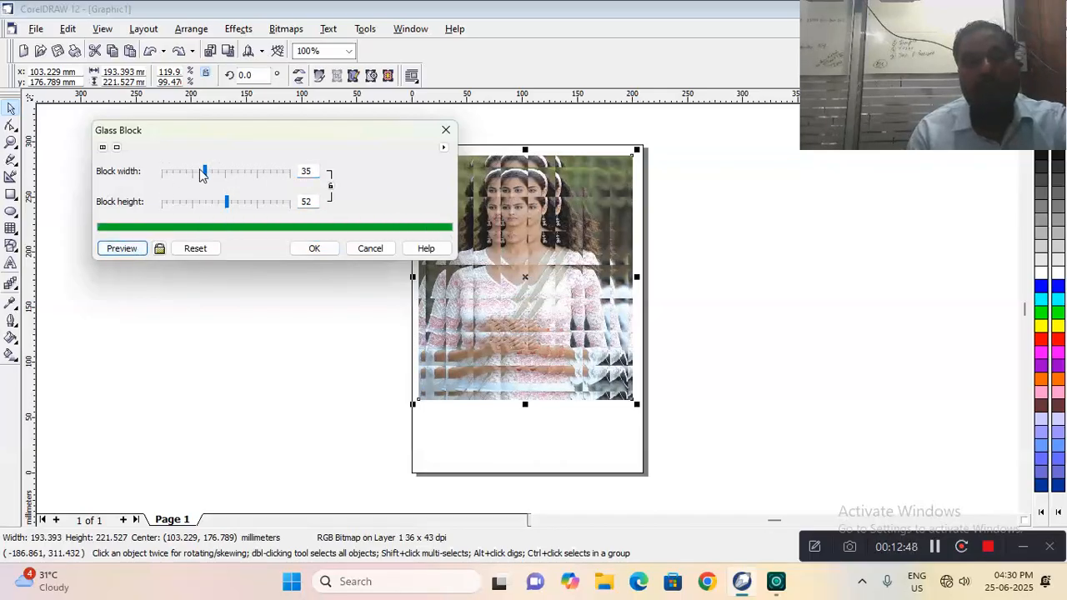
left_click_drag(206, 173, 261, 185)
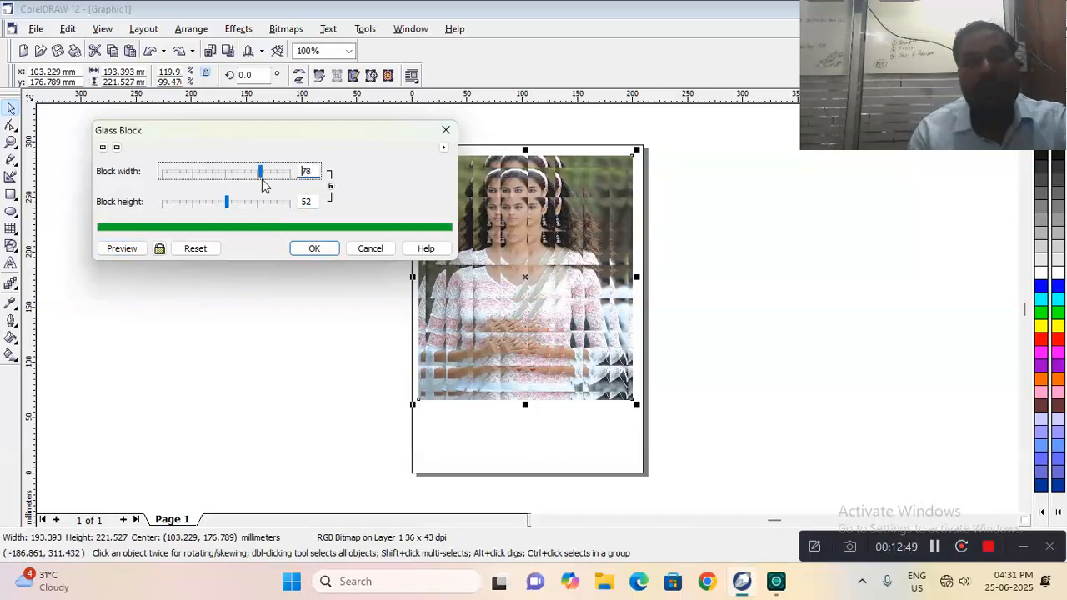
left_click(135, 248)
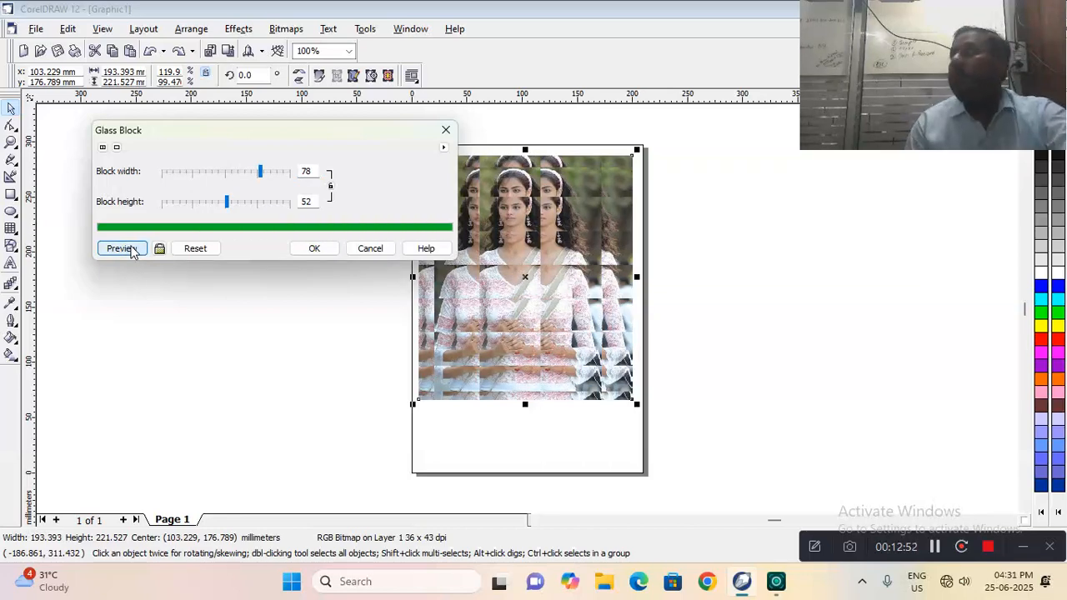
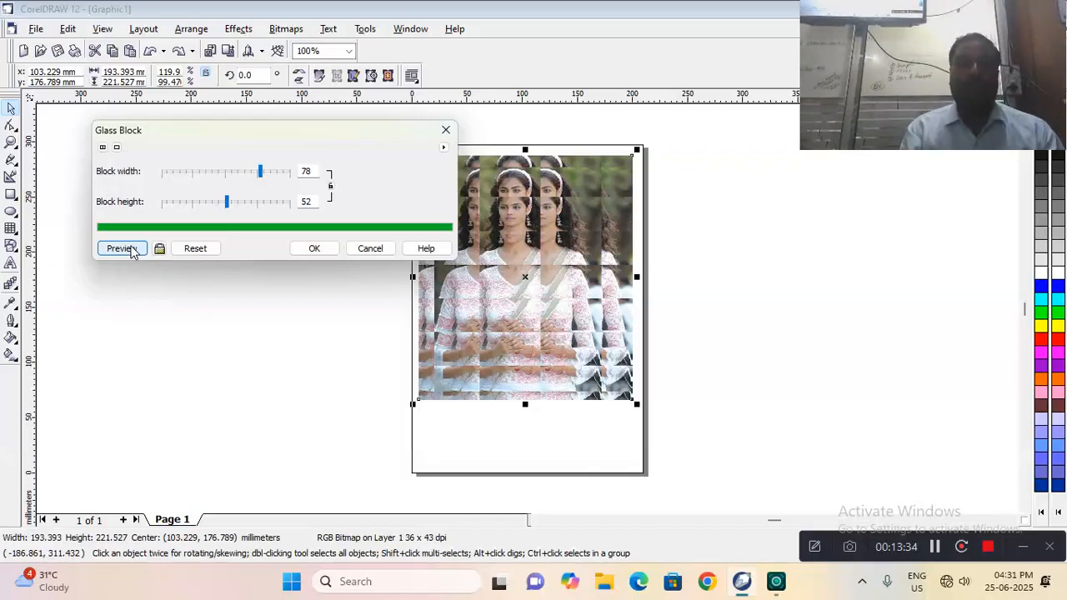
left_click(370, 249)
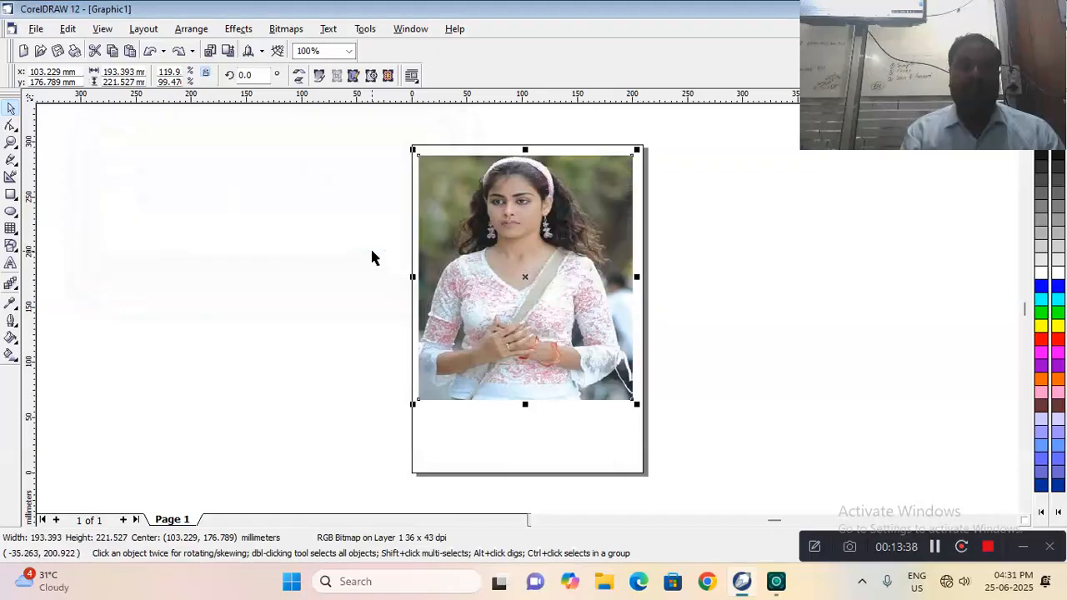
Preview the creative Kid's Play effect on the photo using Lite Pegs with size 10, completeness 100 and brightness 50
left_click(287, 30)
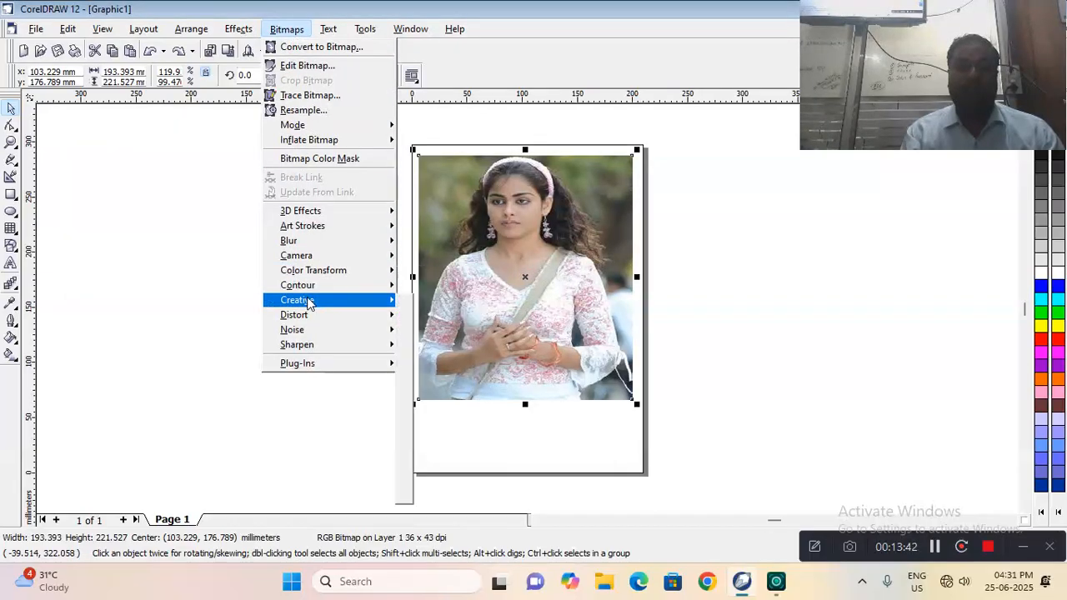
mouse_move(309, 303)
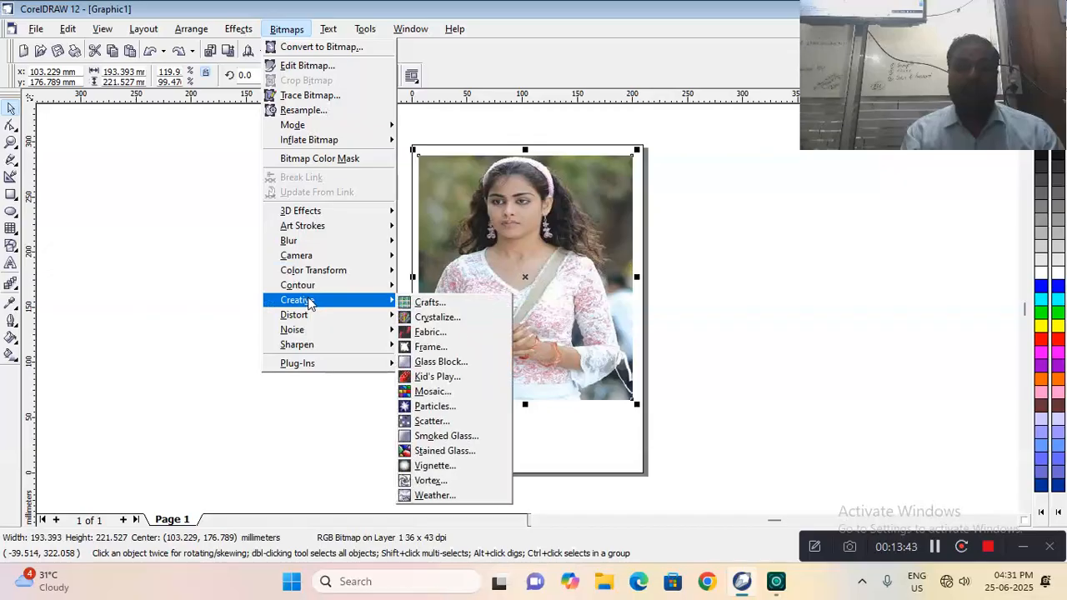
left_click(450, 379)
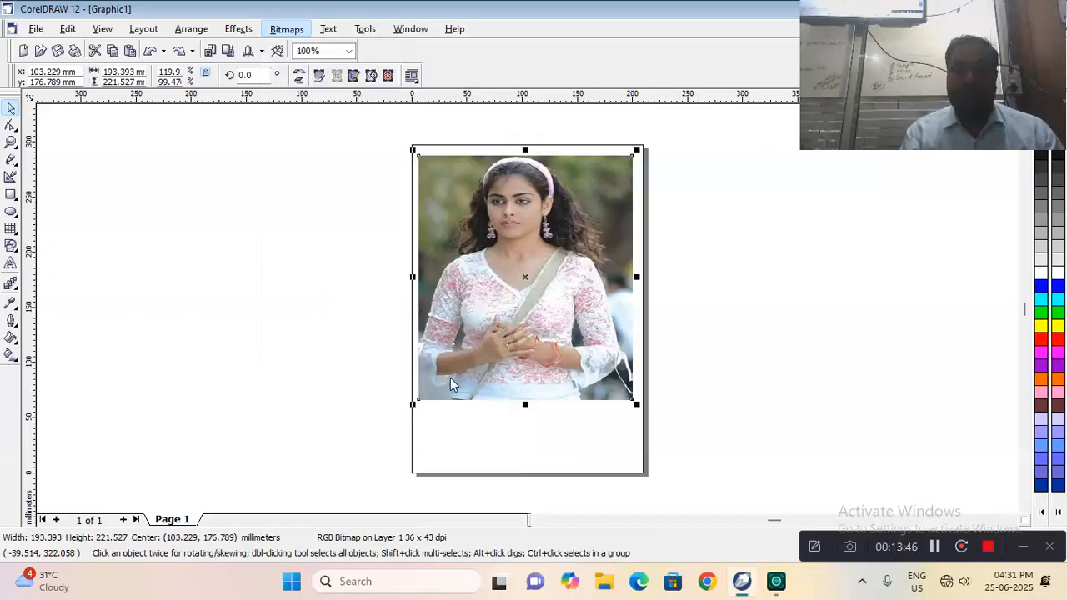
left_click_drag(495, 208, 233, 134)
left_click(130, 277)
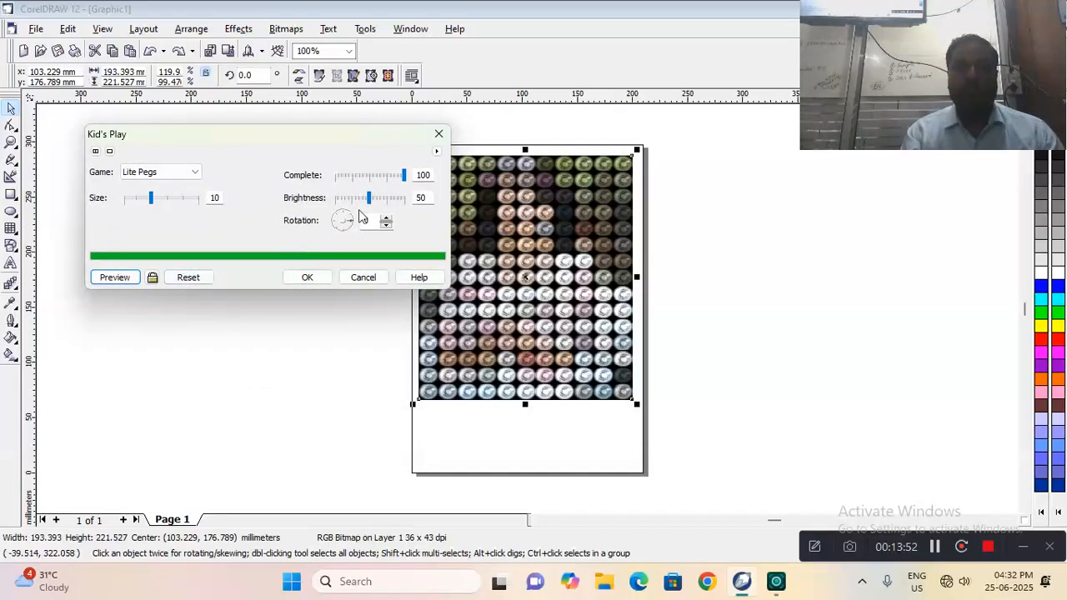
Set Kid's Play brightness to 72 and completeness to 55, preview it on the photo, and cancel the effect
mouse_move(373, 197)
left_mouse_down()
mouse_move(385, 200)
mouse_move(374, 178)
left_mouse_up()
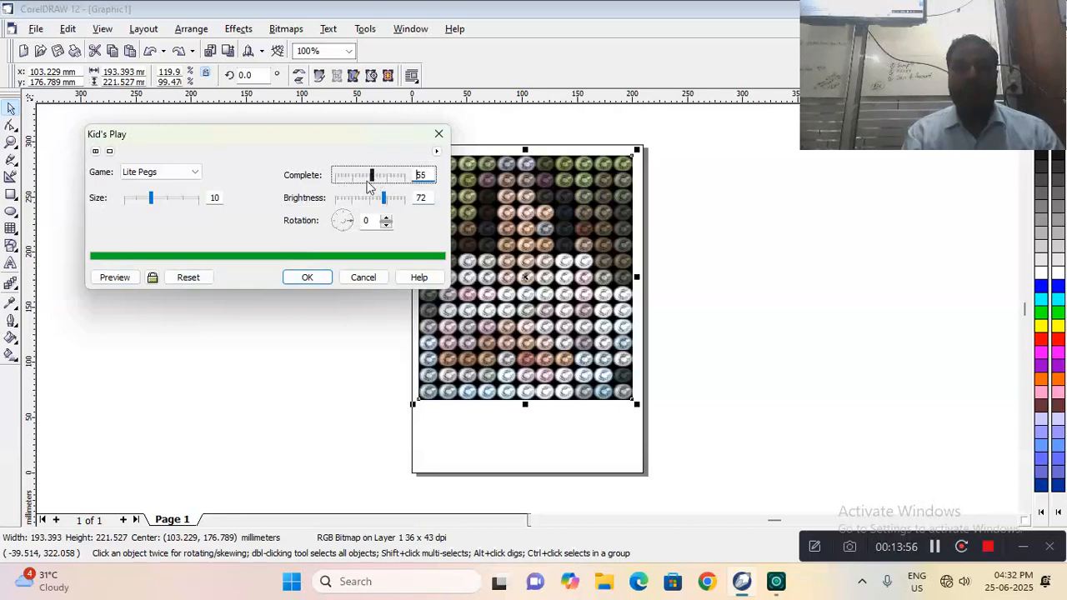
left_click(117, 279)
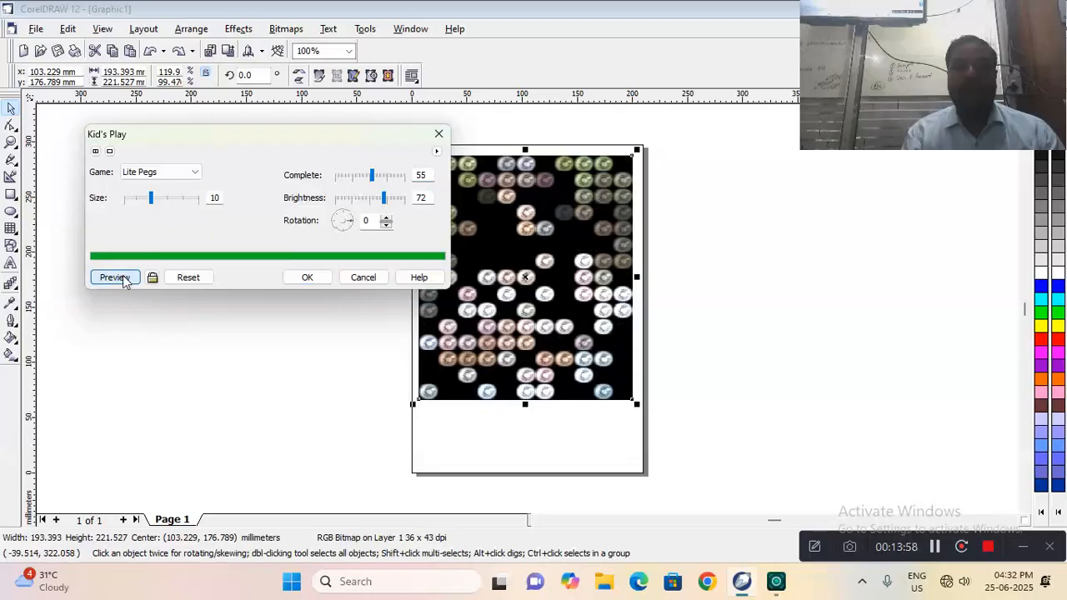
left_click(363, 278)
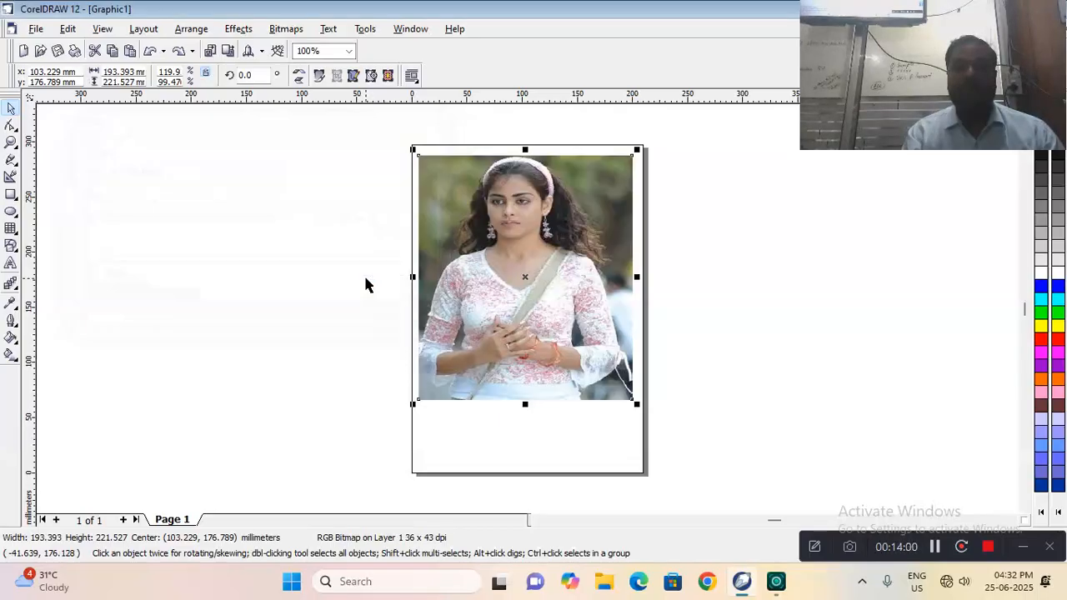
Preview the creative Mosaic effect on the photo with size 10 and the default background color
left_click(288, 29)
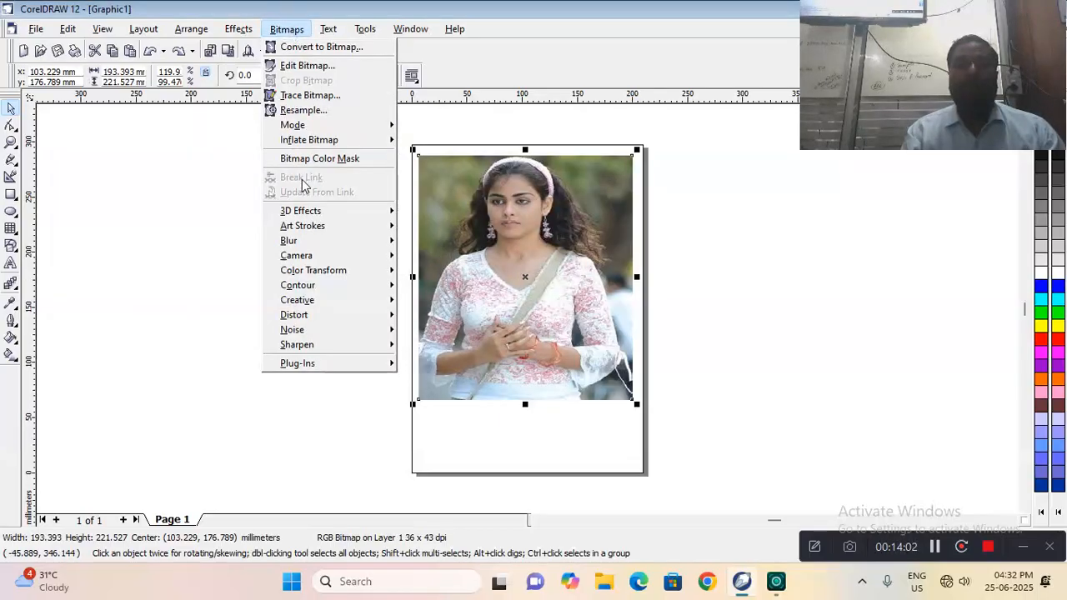
mouse_move(314, 303)
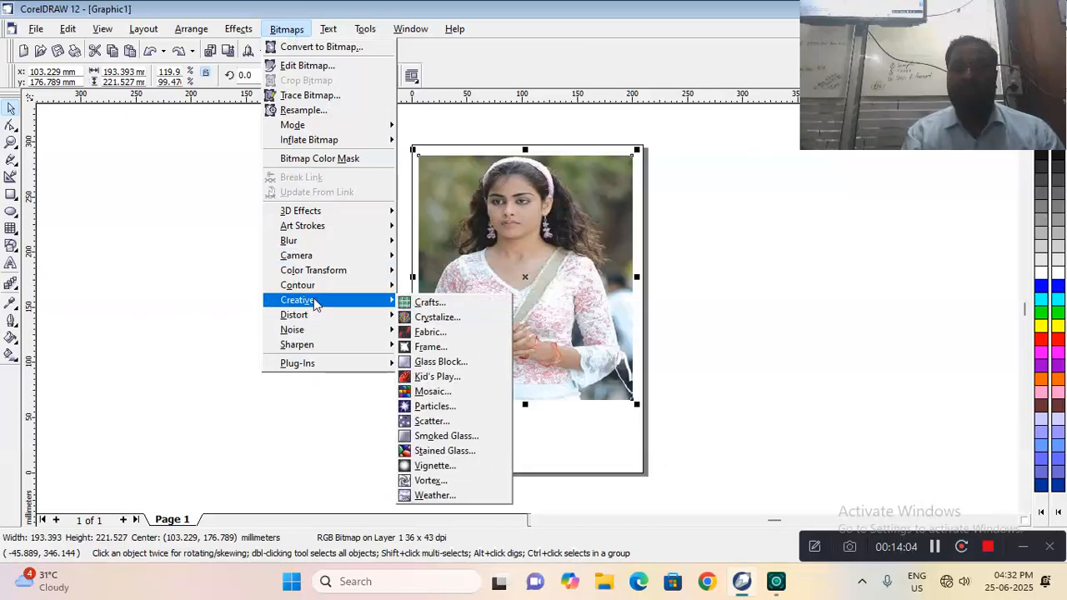
left_click(433, 391)
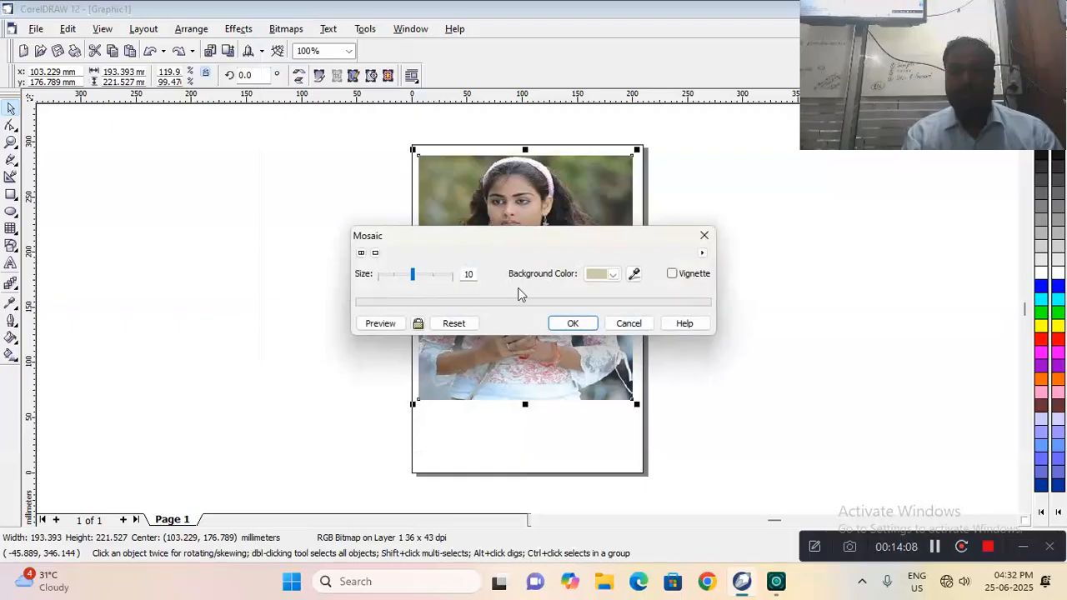
left_click_drag(513, 234, 232, 117)
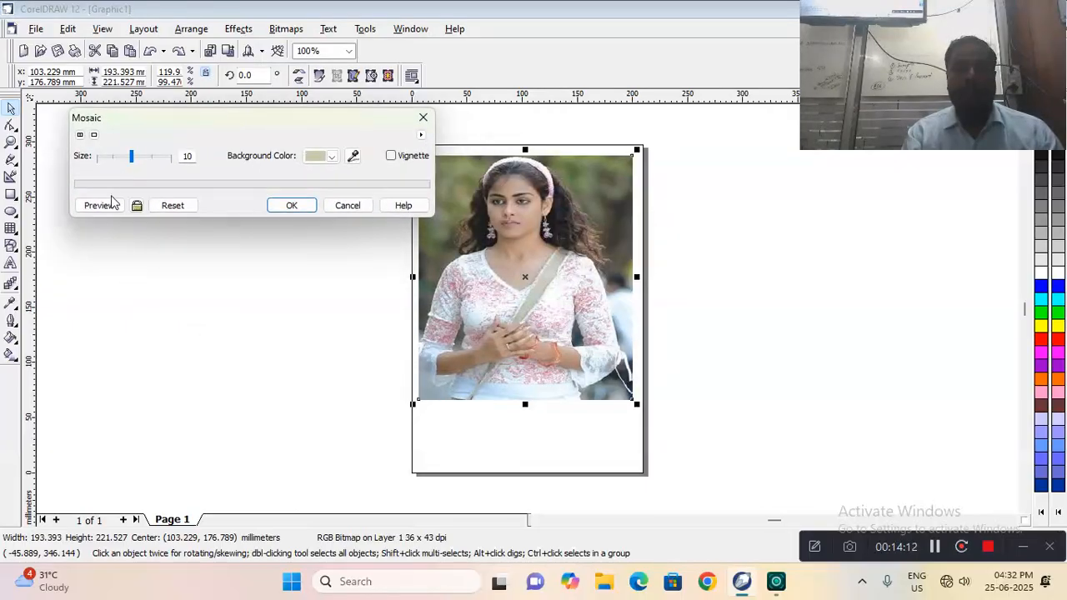
left_click(98, 205)
Change the mosaic's background color to red, preview it on the photo, and cancel the effect
left_click(323, 156)
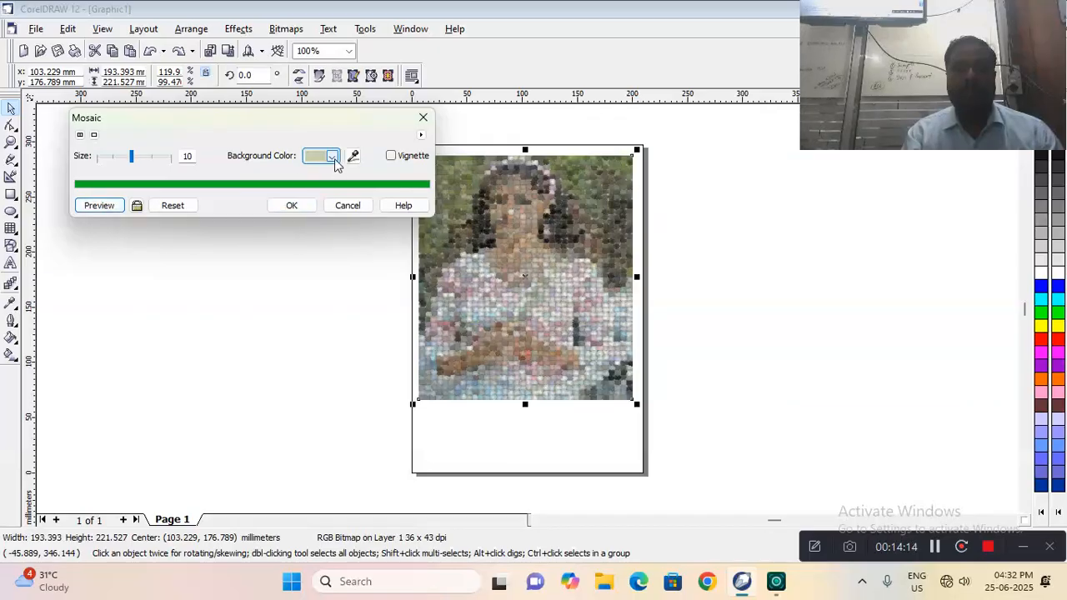
left_click(348, 200)
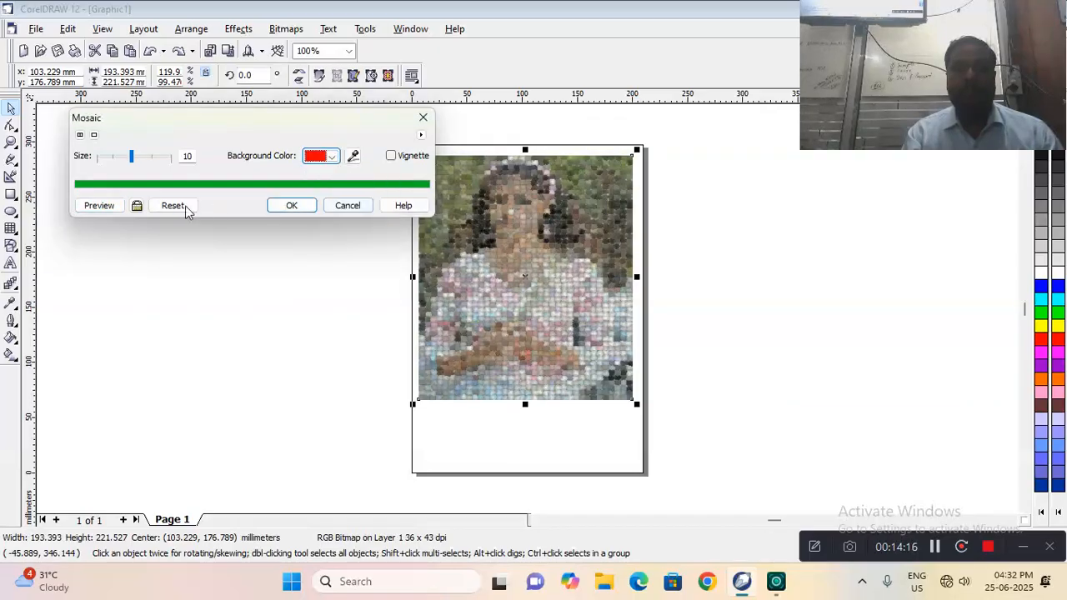
left_click(100, 206)
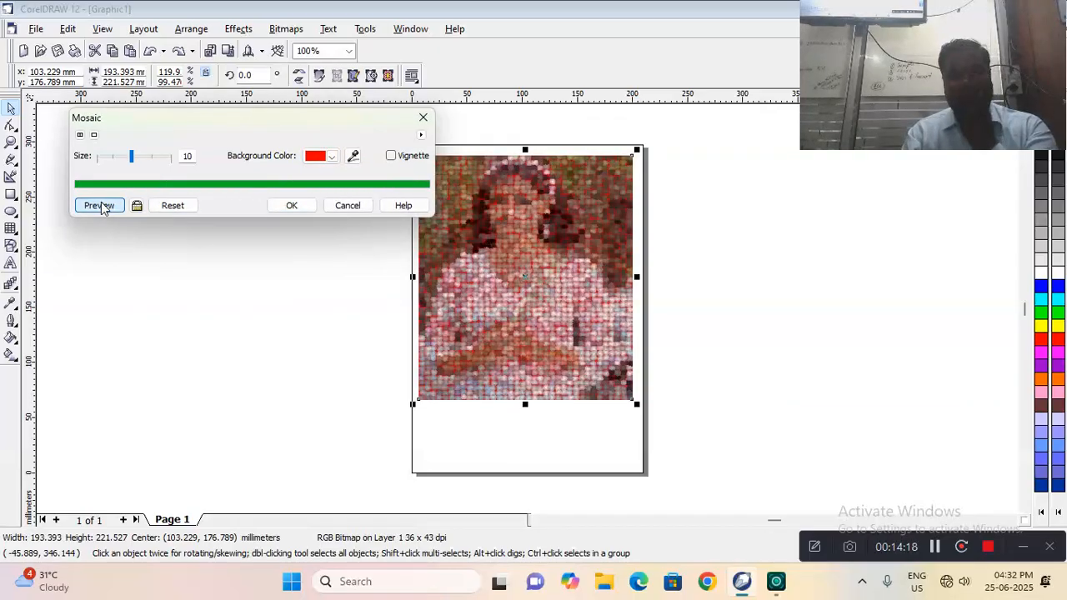
left_click(348, 206)
Preview the creative Particles effect on the photo with the Stars style, size 10 and density 1
left_click(286, 29)
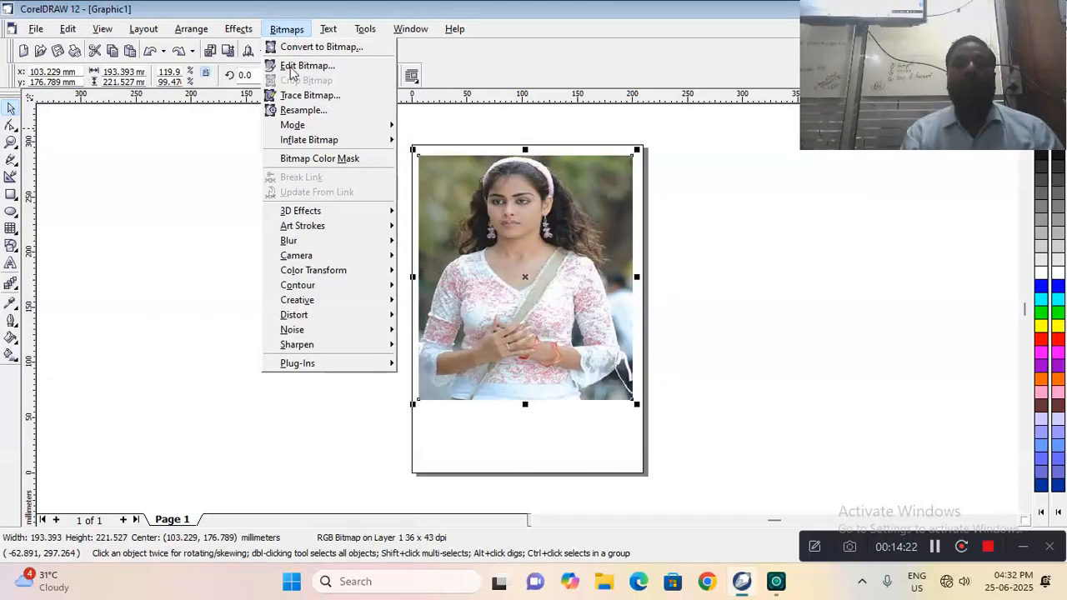
mouse_move(323, 300)
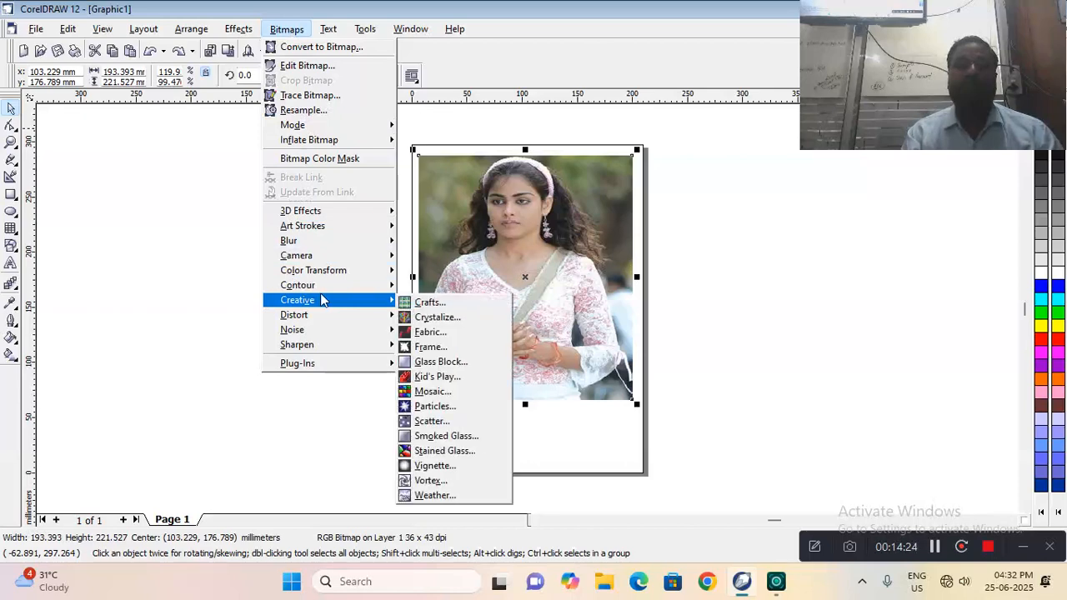
left_click(430, 407)
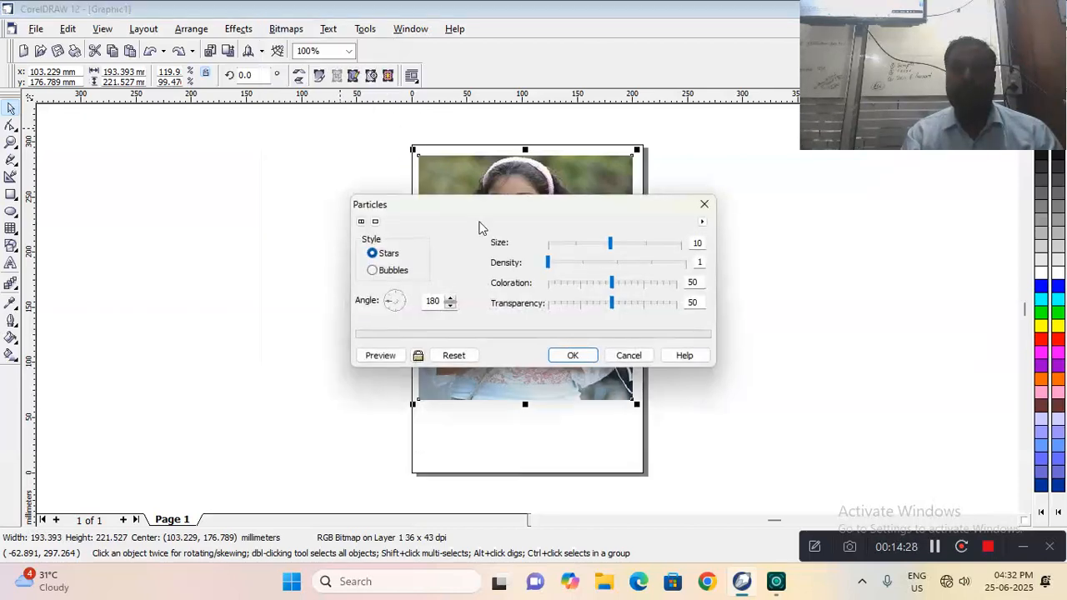
left_click_drag(514, 193, 240, 105)
left_click(105, 266)
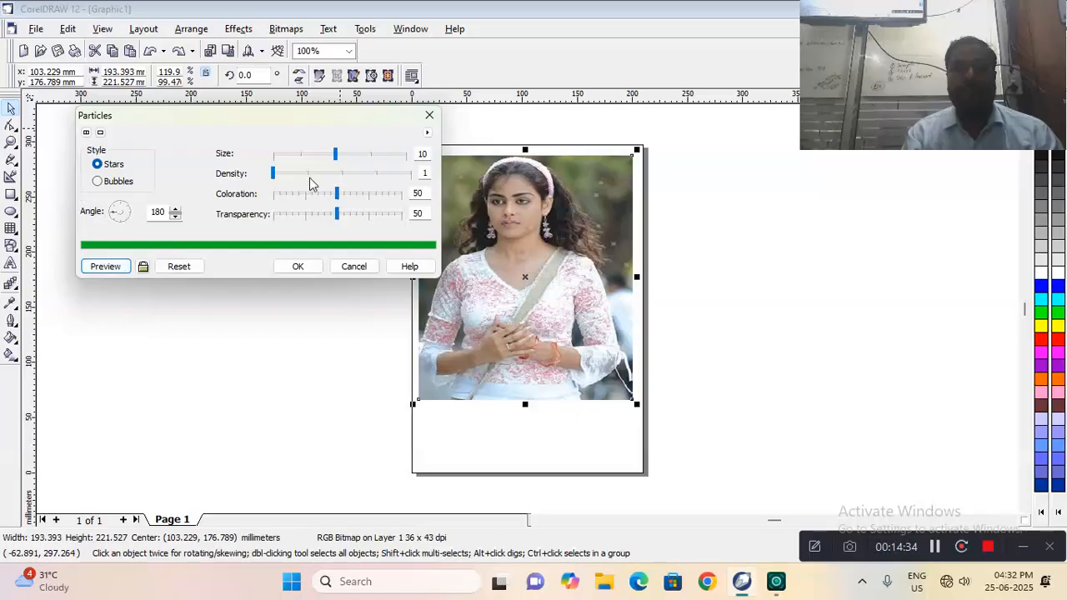
Set the particle density to 3, compare previews with coloration 24 and 62, and cancel the effect
left_click(338, 172)
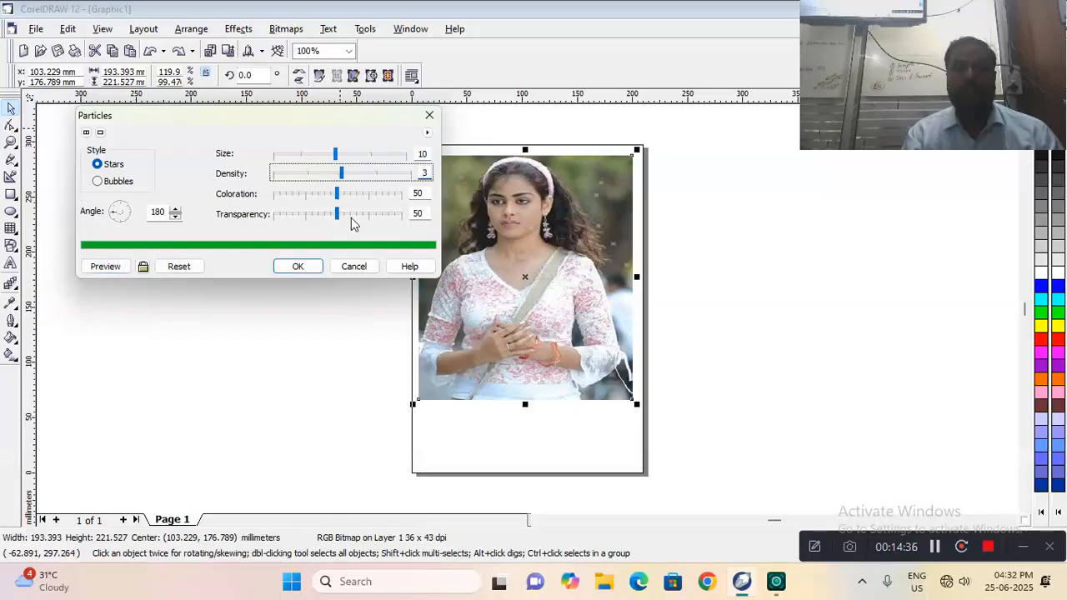
left_click(304, 194)
left_click(108, 268)
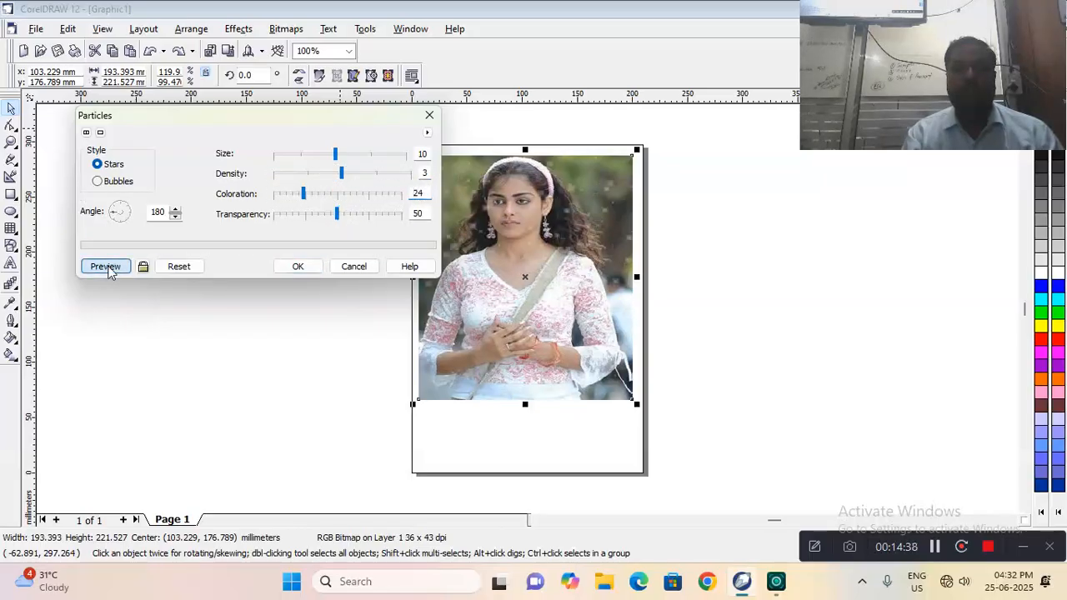
left_click(354, 193)
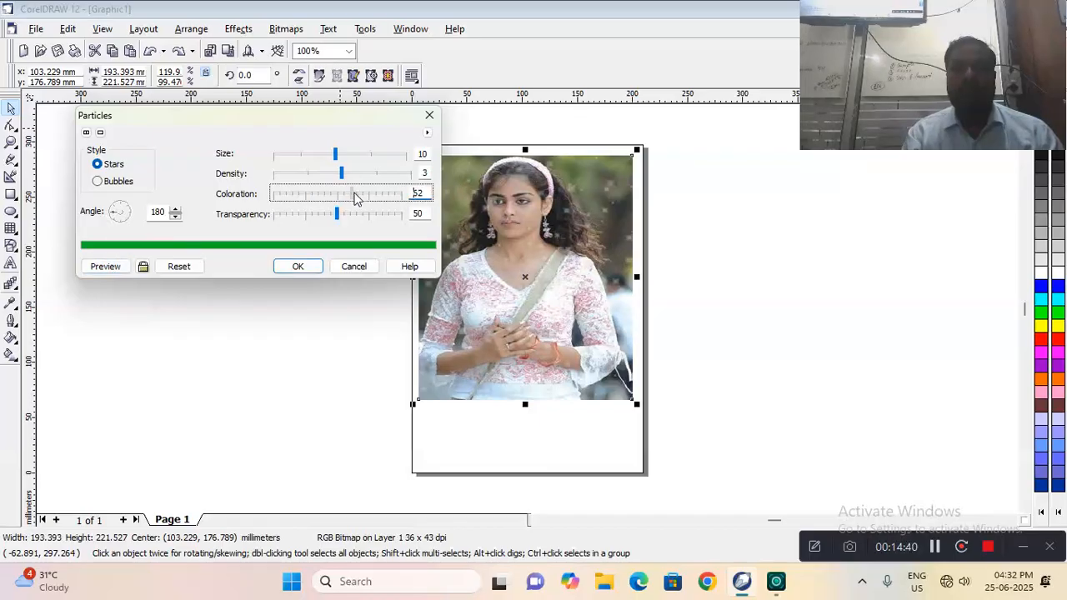
left_click(106, 266)
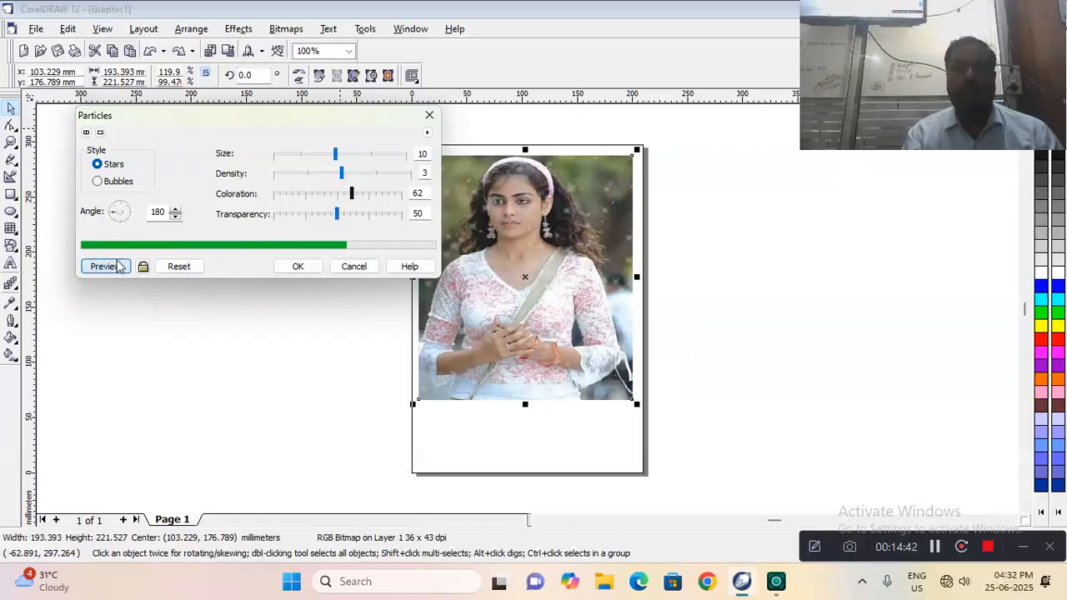
left_click(354, 267)
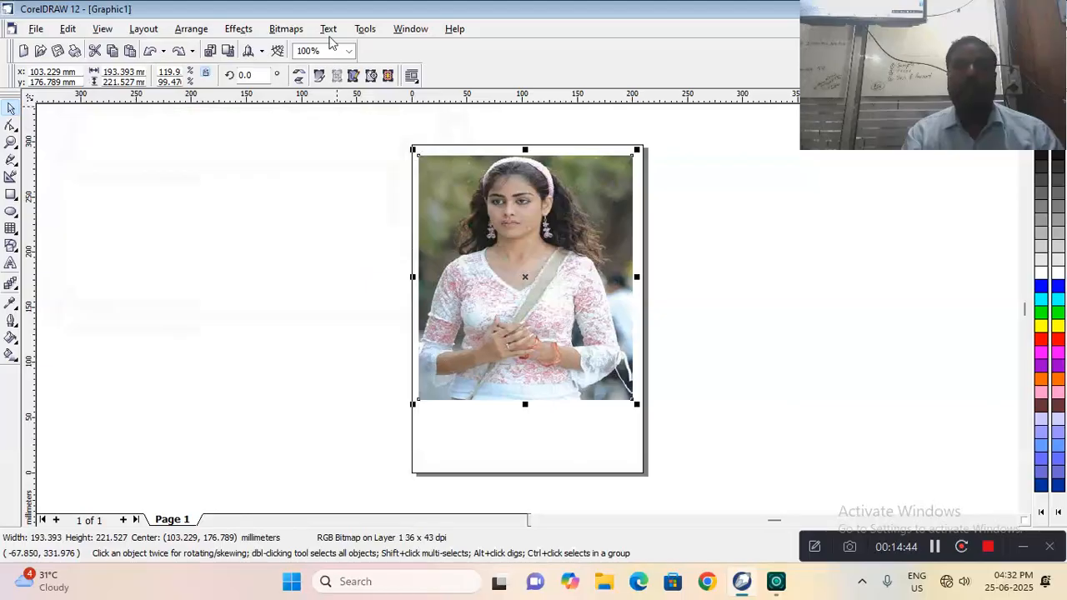
Preview the creative Smoked Glass effect in black with tint 40 and blurring 90, and cancel it
left_click(301, 31)
mouse_move(306, 305)
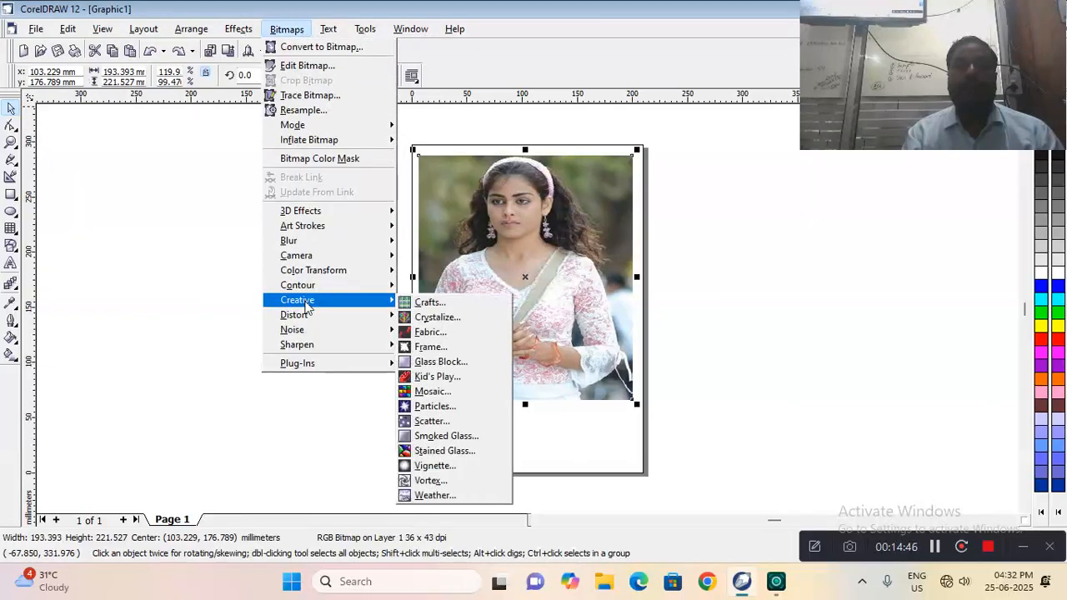
left_click(439, 436)
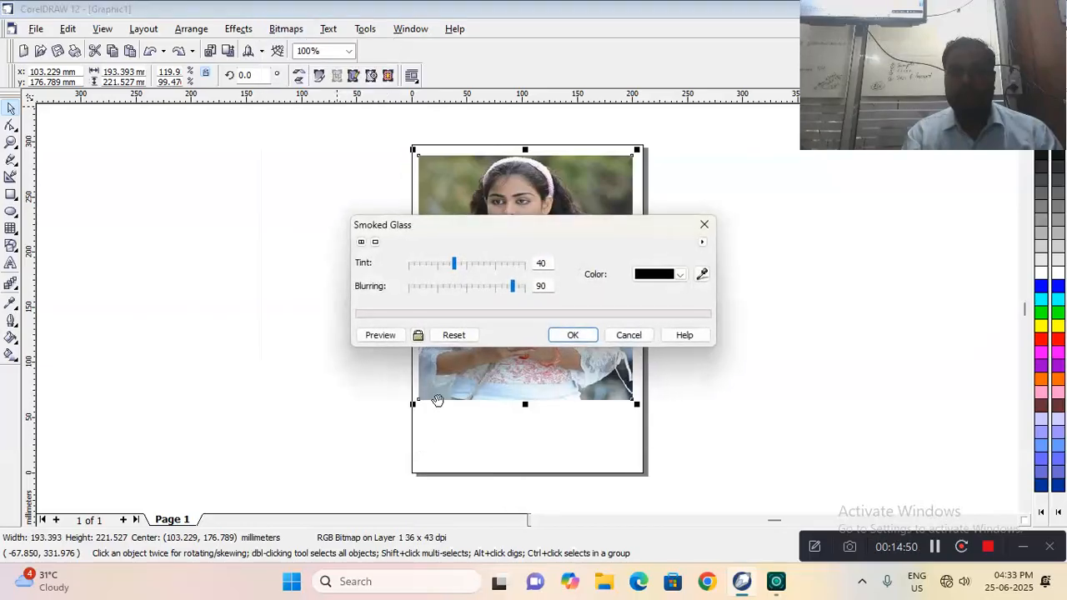
left_click_drag(471, 221, 219, 55)
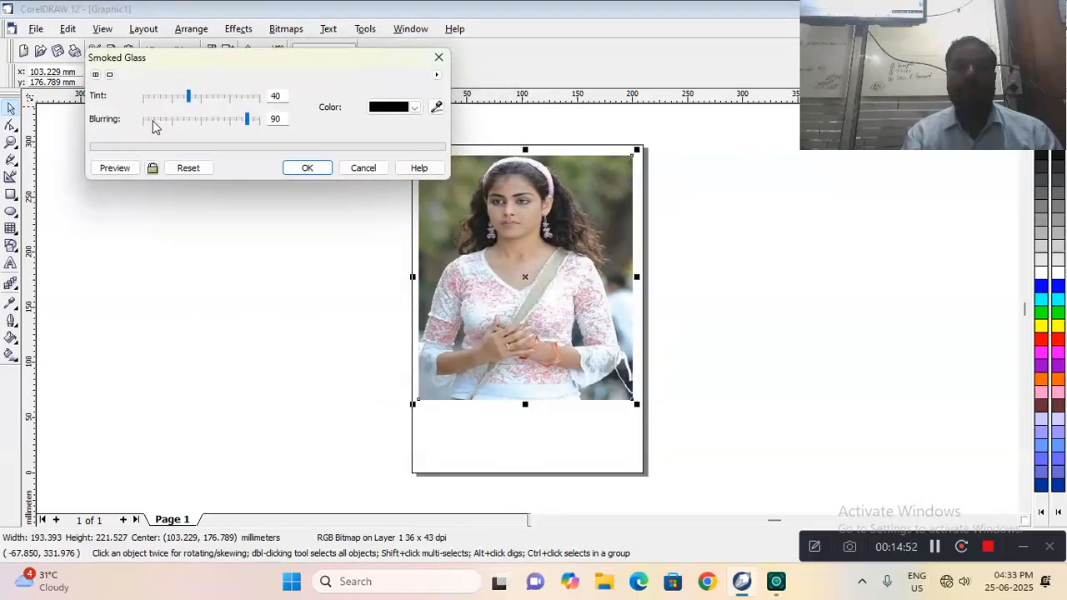
left_click(125, 170)
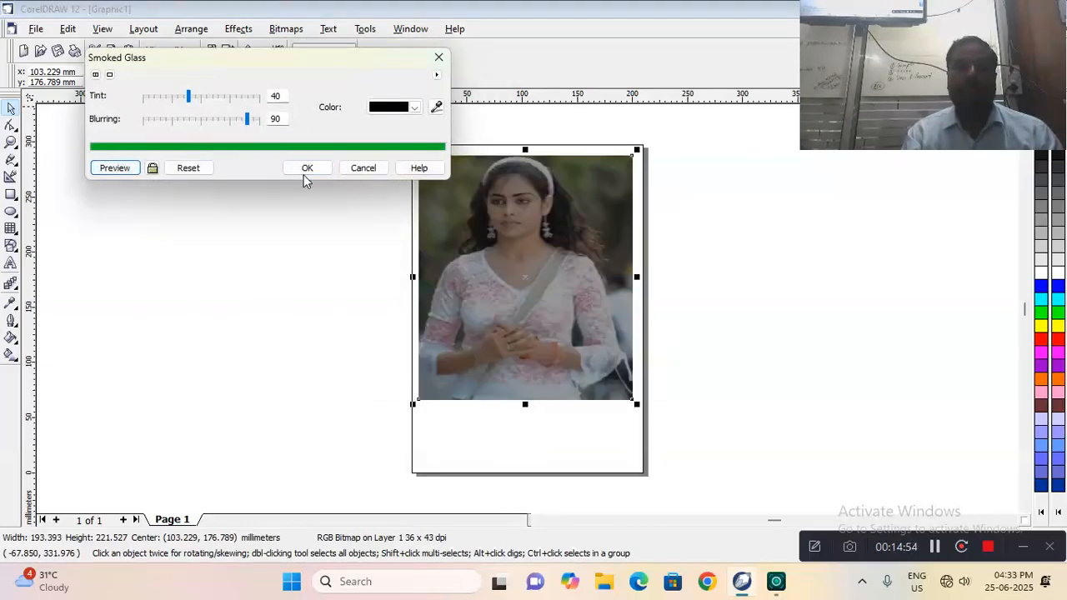
left_click(362, 167)
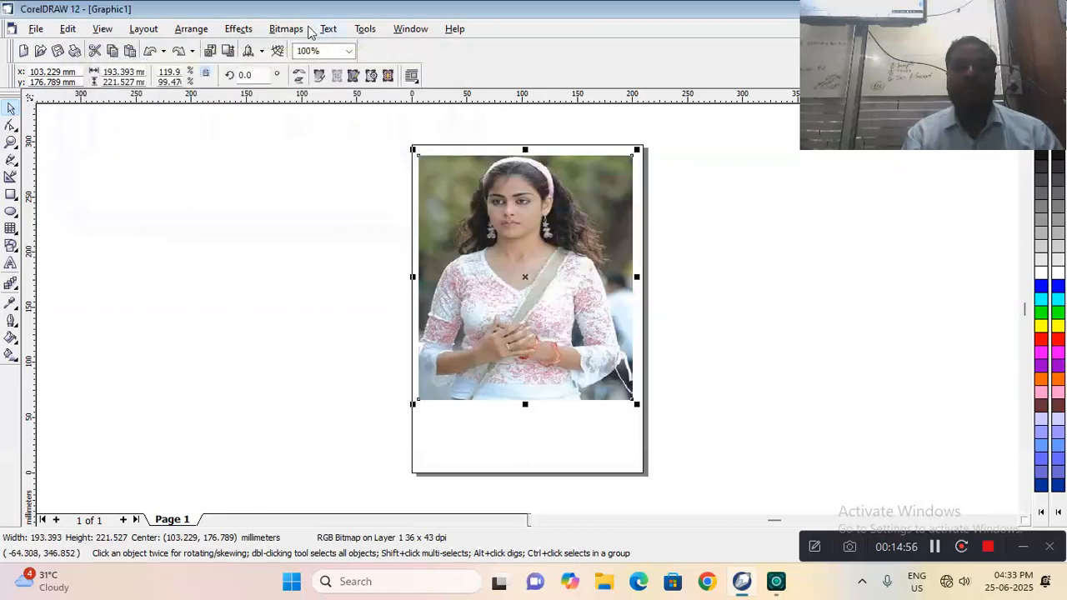
Preview the creative Stained Glass effect on the photo with size 53, light intensity 2 and black solder of width 10
left_click(286, 29)
mouse_move(313, 289)
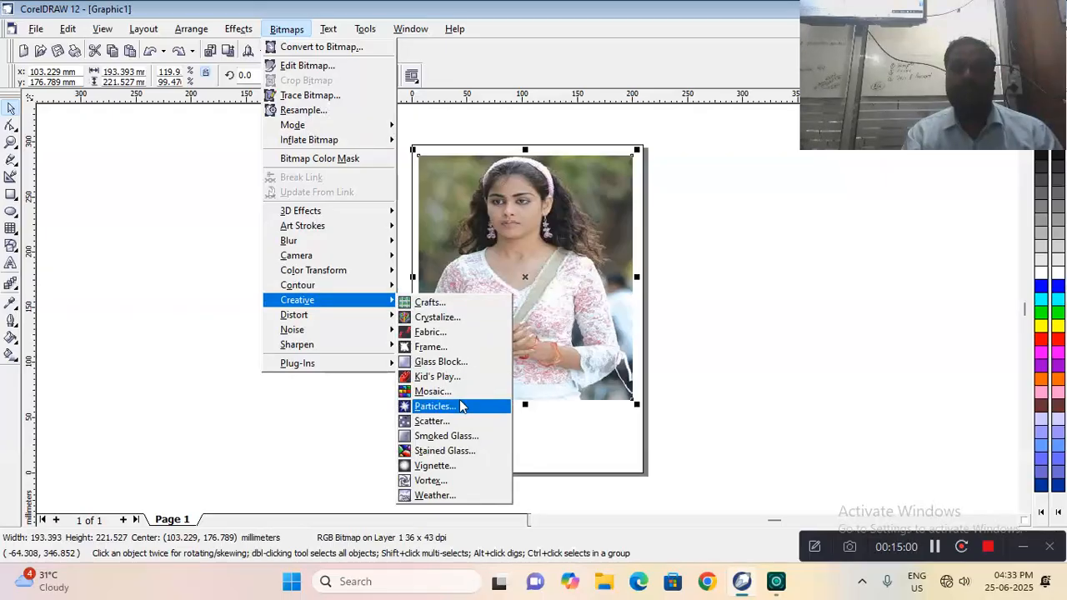
left_click(456, 451)
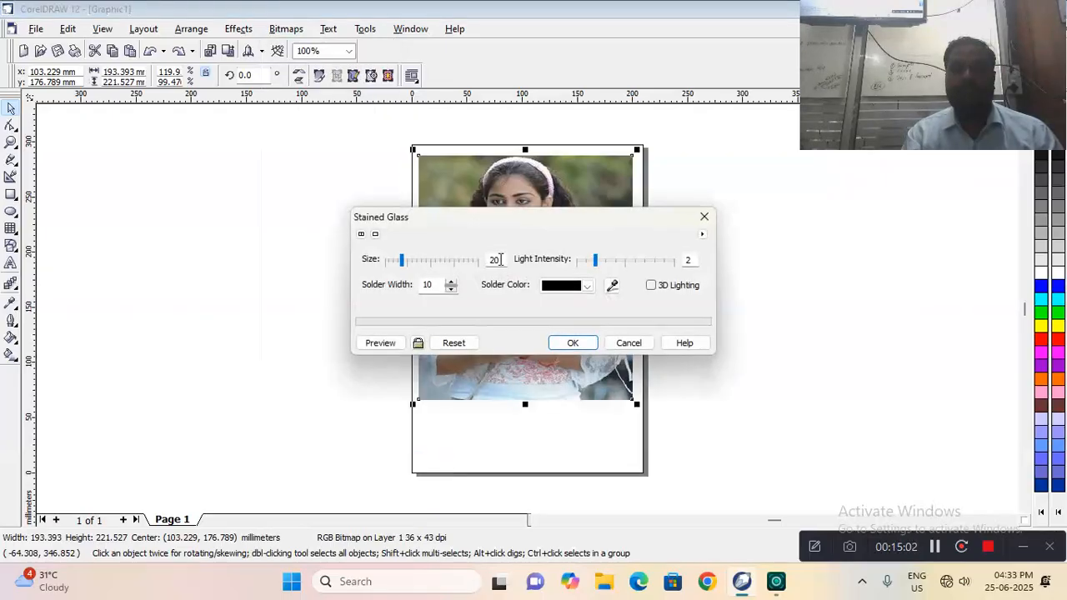
left_click_drag(488, 226, 257, 47)
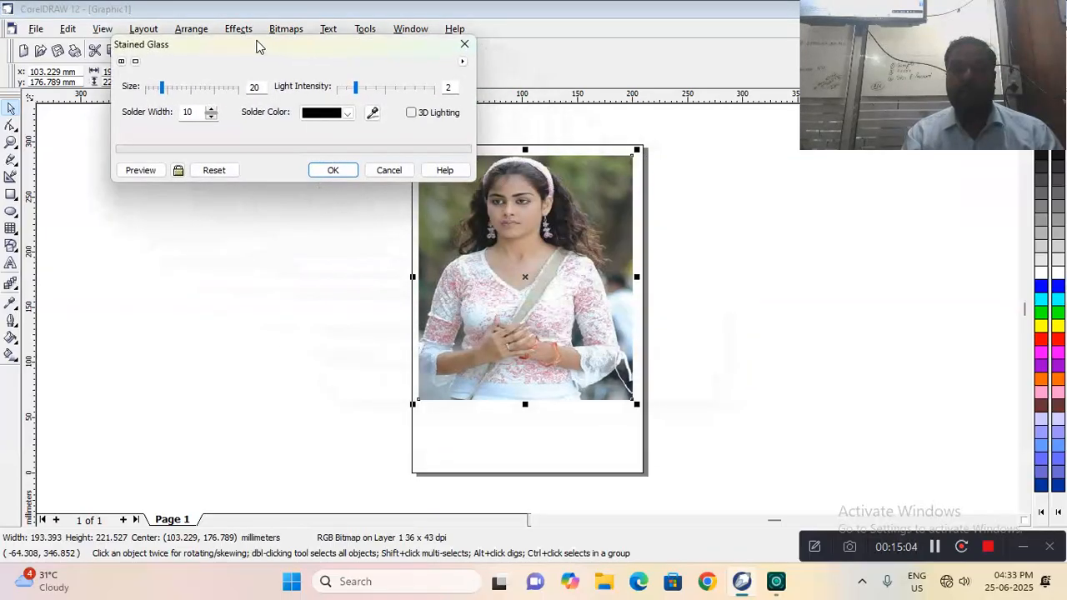
left_click(193, 88)
left_click(147, 172)
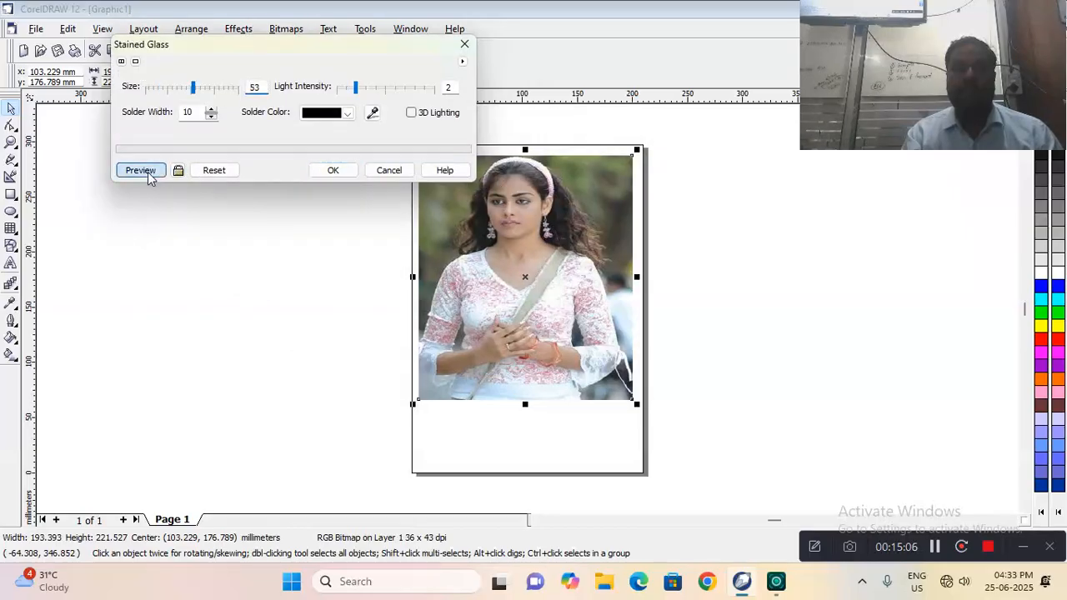
Raise the stained glass light intensity to 6, preview it on the photo, and cancel the effect
left_click(390, 90)
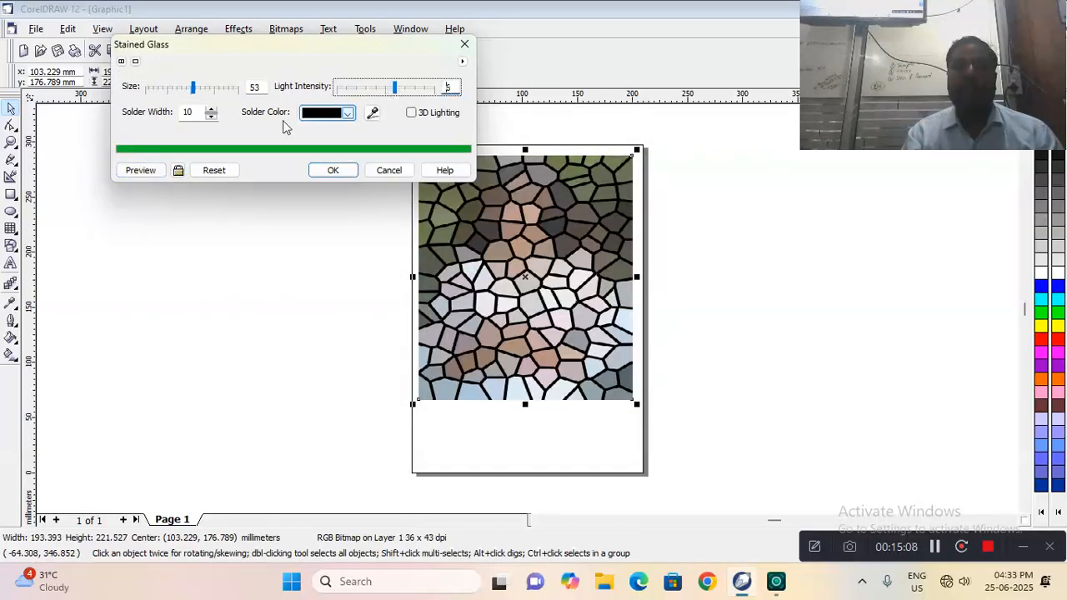
left_click(161, 172)
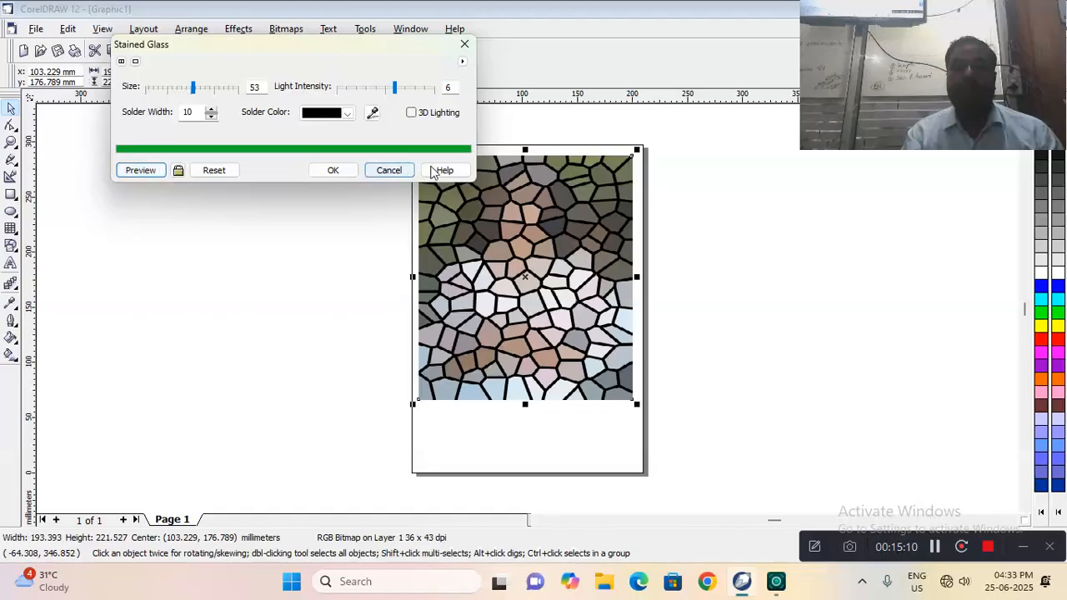
left_click(400, 172)
Preview the creative Vignette effect on the photo as a cyan rectangle with offset 96 and fade 20
left_click(286, 28)
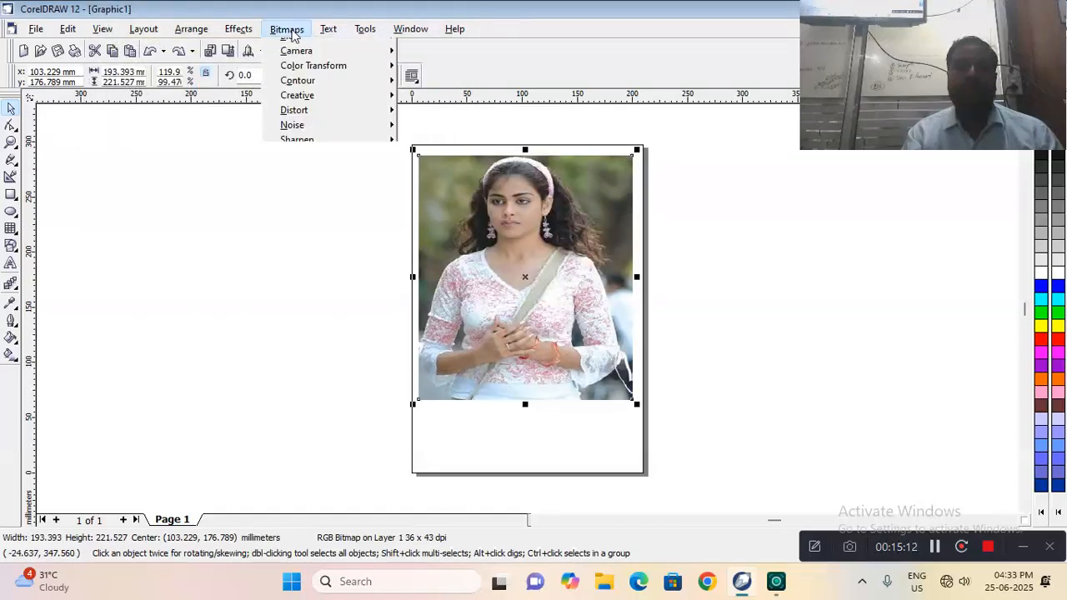
mouse_move(309, 306)
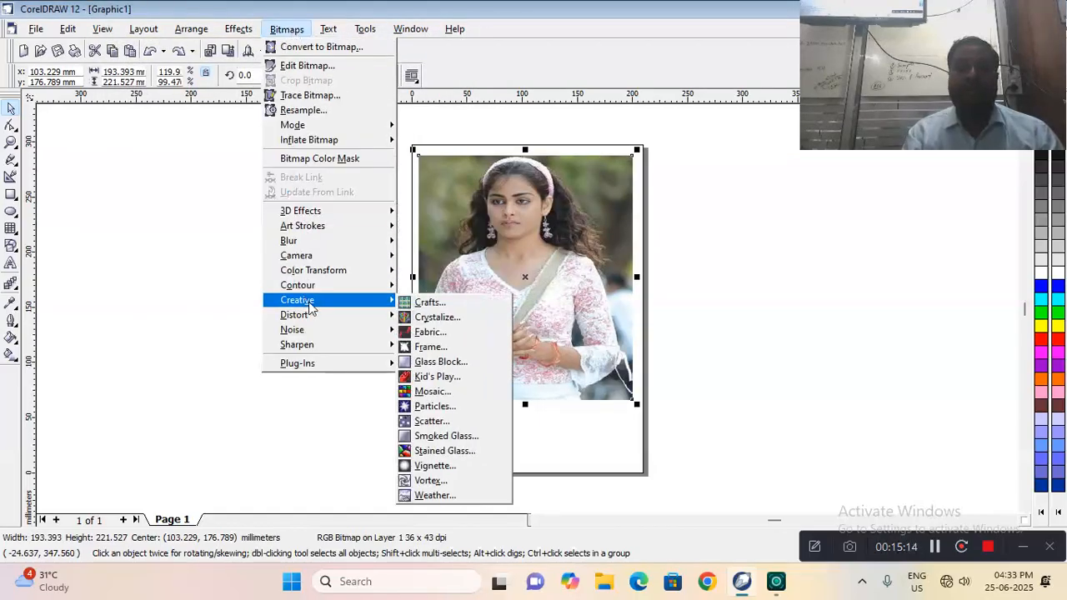
left_click(437, 465)
left_click_drag(504, 208, 243, 71)
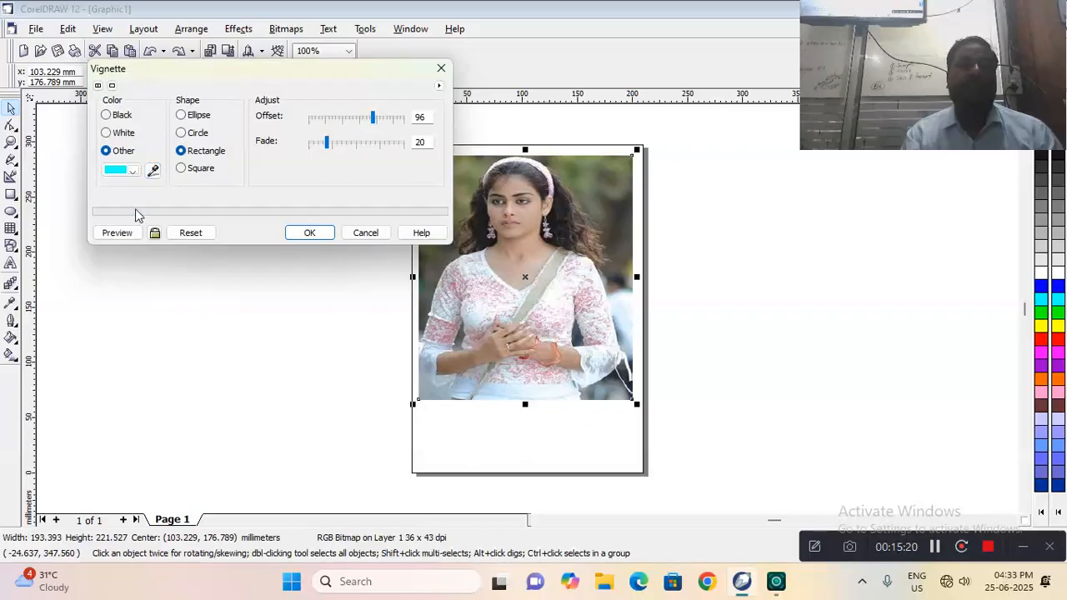
left_click(117, 232)
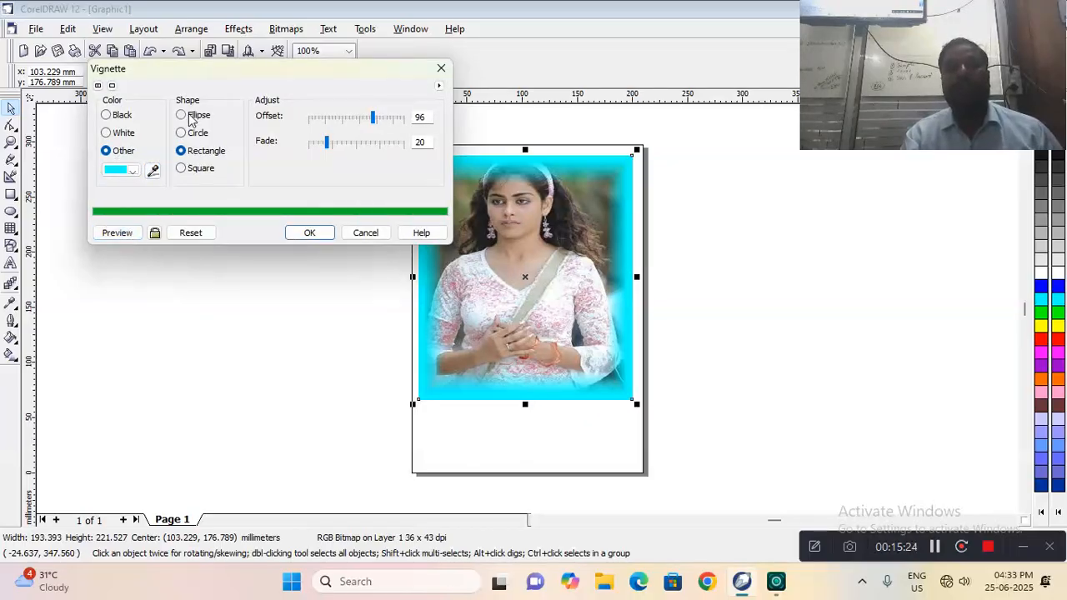
Compare vignette previews with the ellipse, circle and square shapes, and return to the rectangle
left_click(183, 115)
left_click(117, 233)
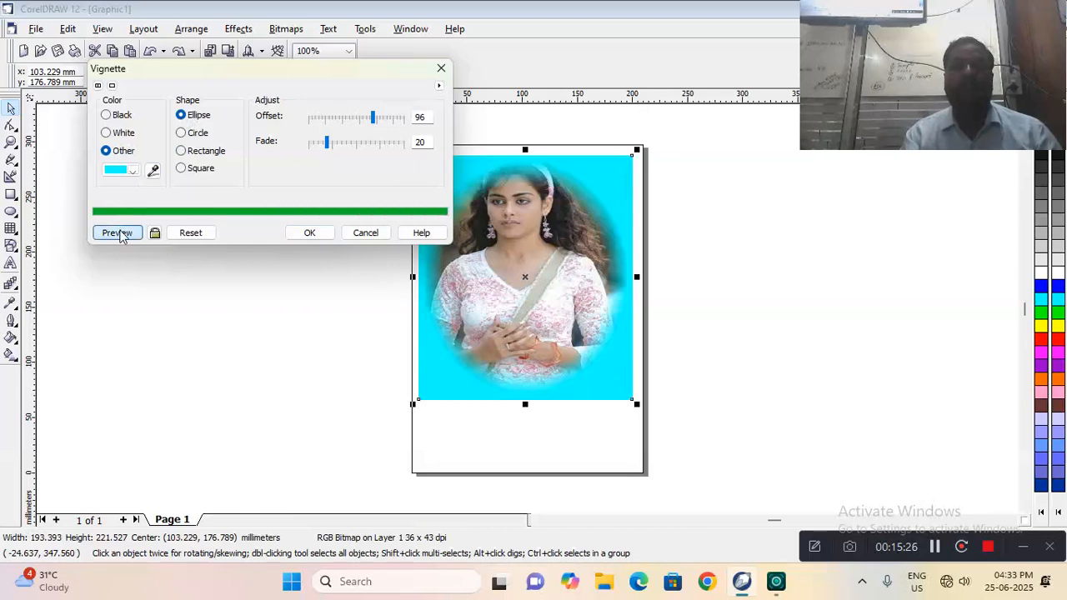
left_click(197, 138)
left_click(118, 232)
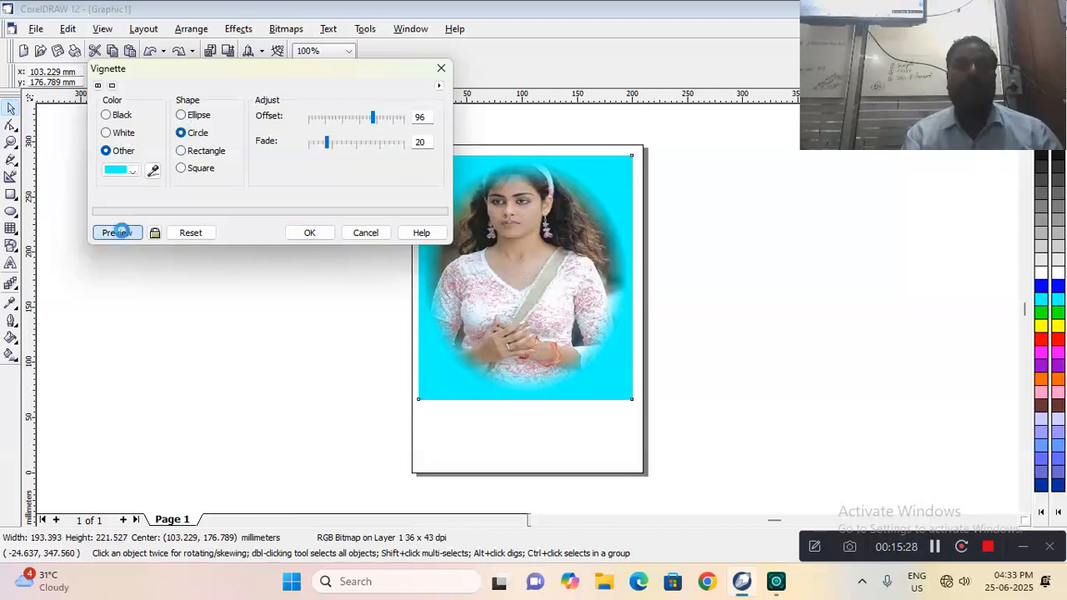
left_click(197, 173)
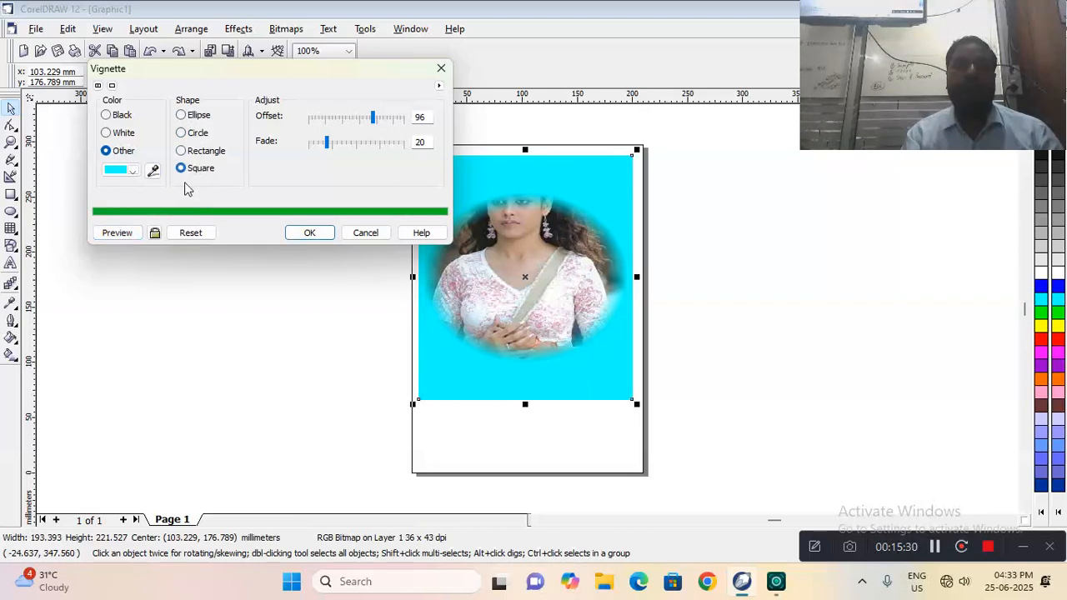
left_click(114, 231)
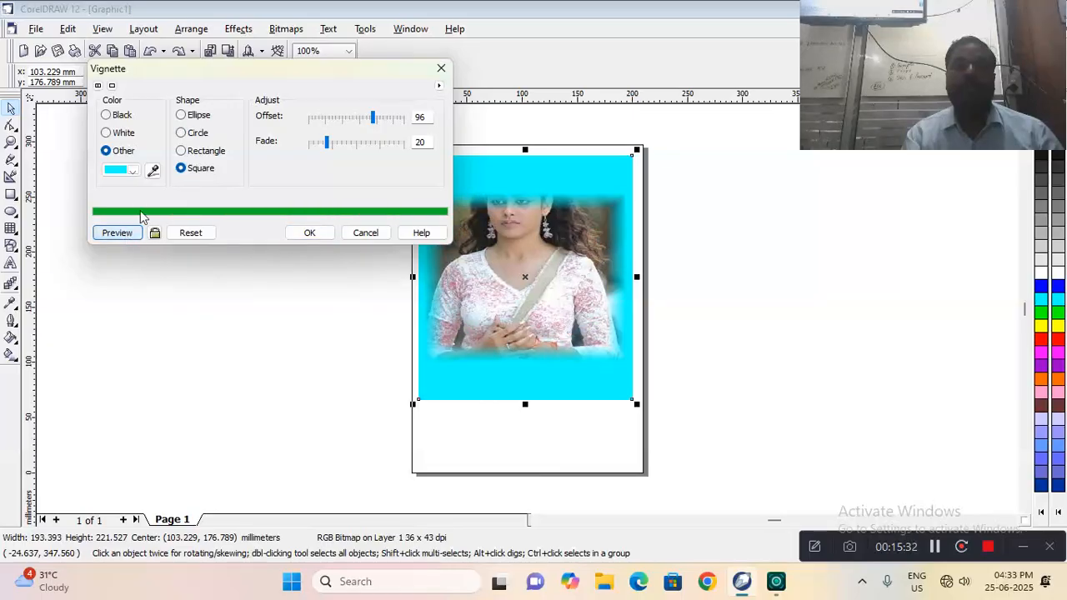
left_click(183, 154)
left_click(117, 233)
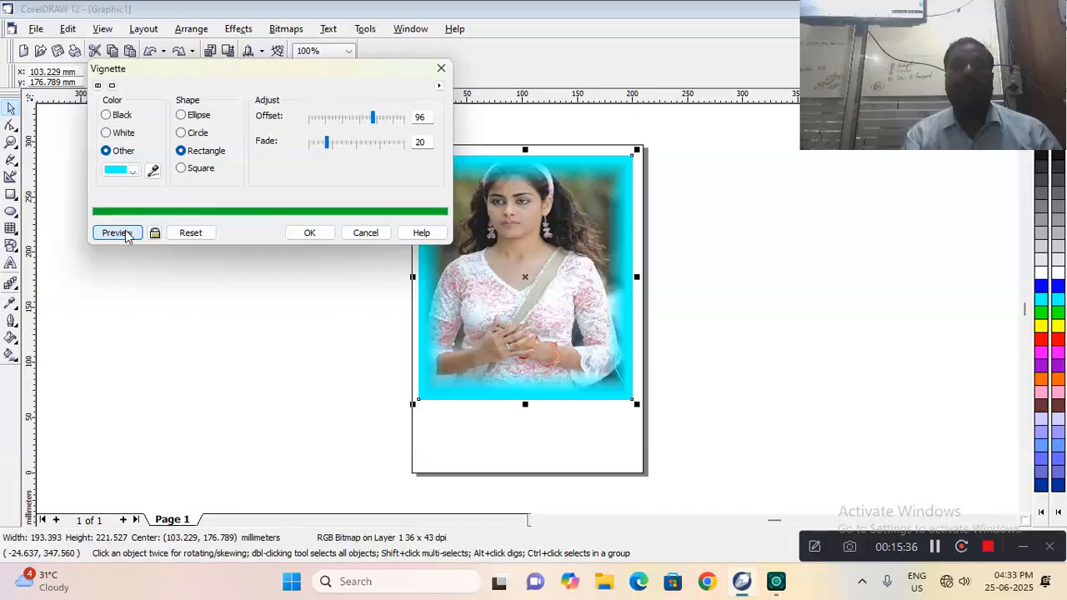
Change the vignette color to dark blue, preview and apply it to the photo, and undo the effect
left_click(136, 170)
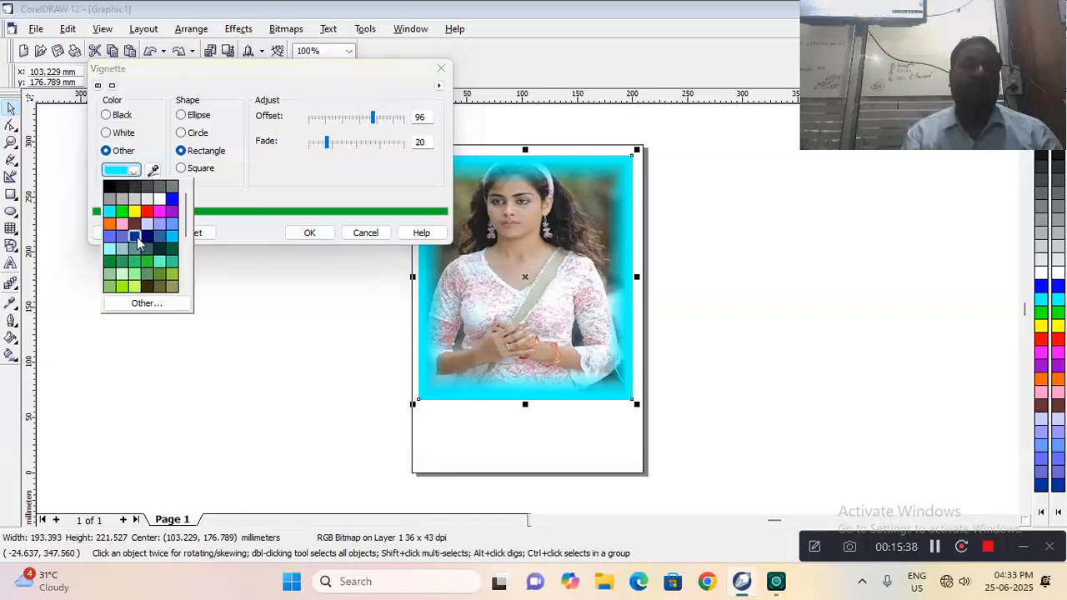
left_click(137, 236)
left_click(114, 232)
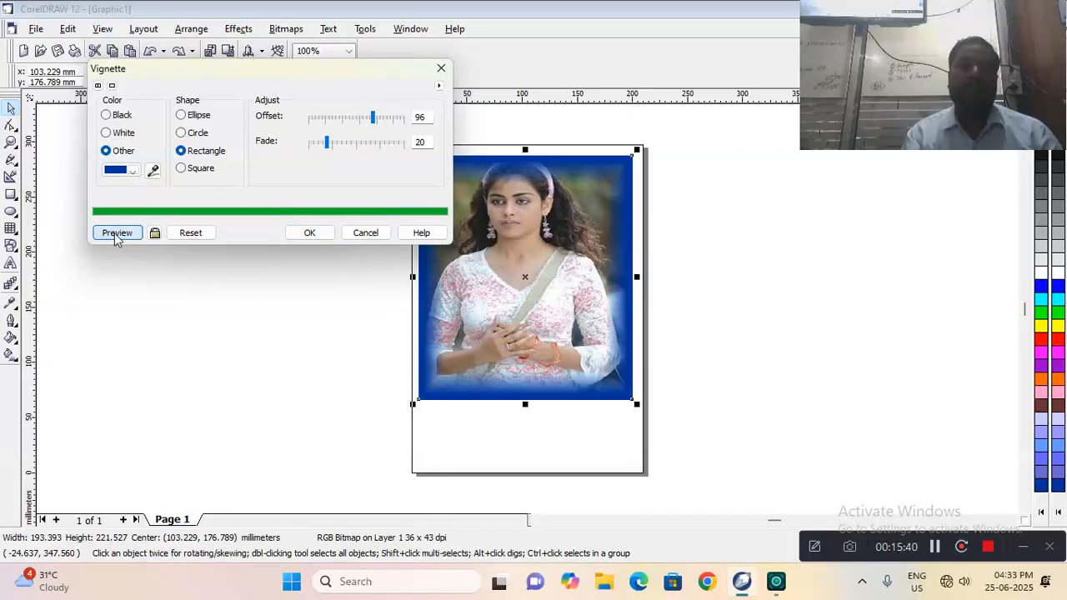
left_click(309, 233)
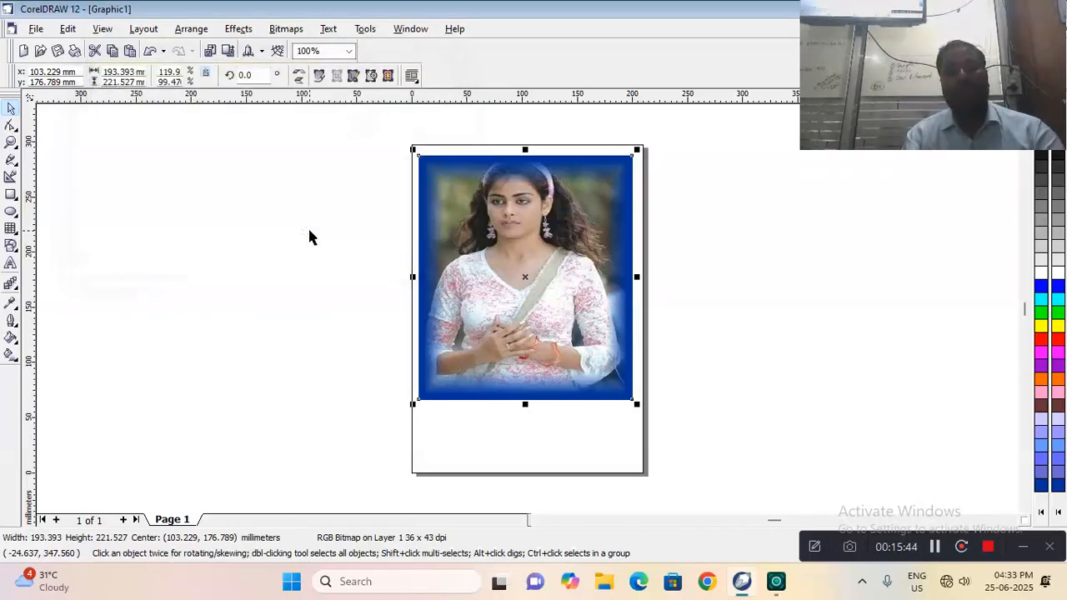
key("ctrl+z")
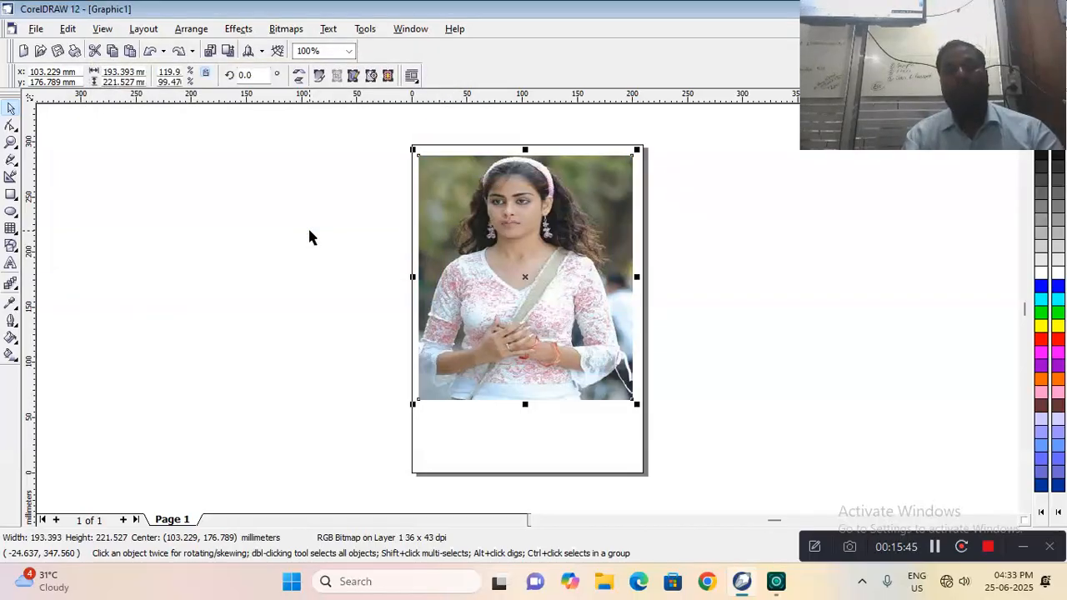
Preview the creative Vortex effect in Brushed style with size 1 and both directions at 180, and cancel it
left_click(285, 30)
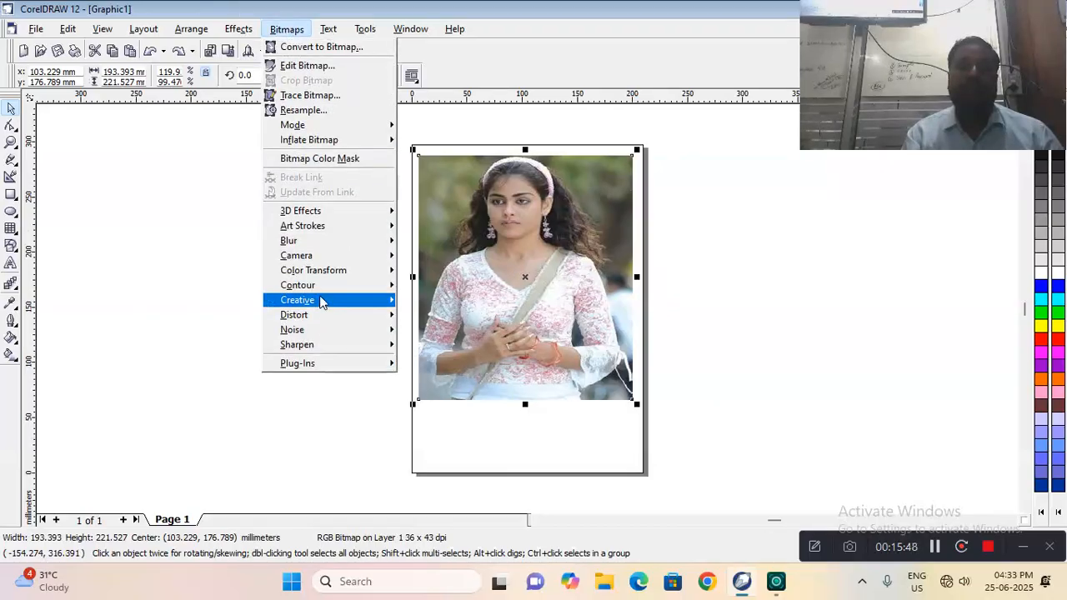
mouse_move(321, 302)
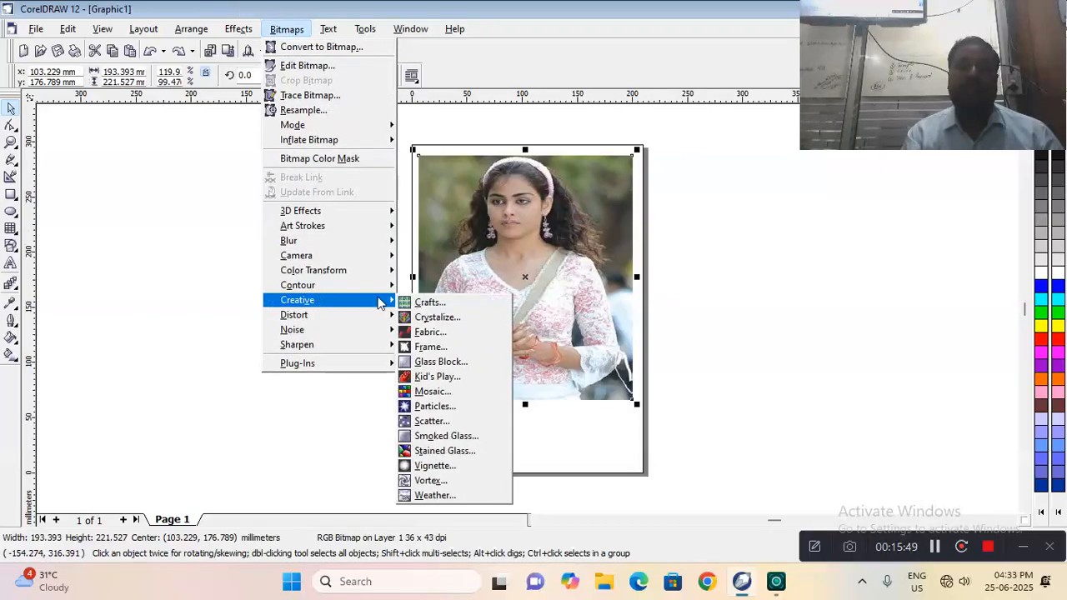
left_click(428, 482)
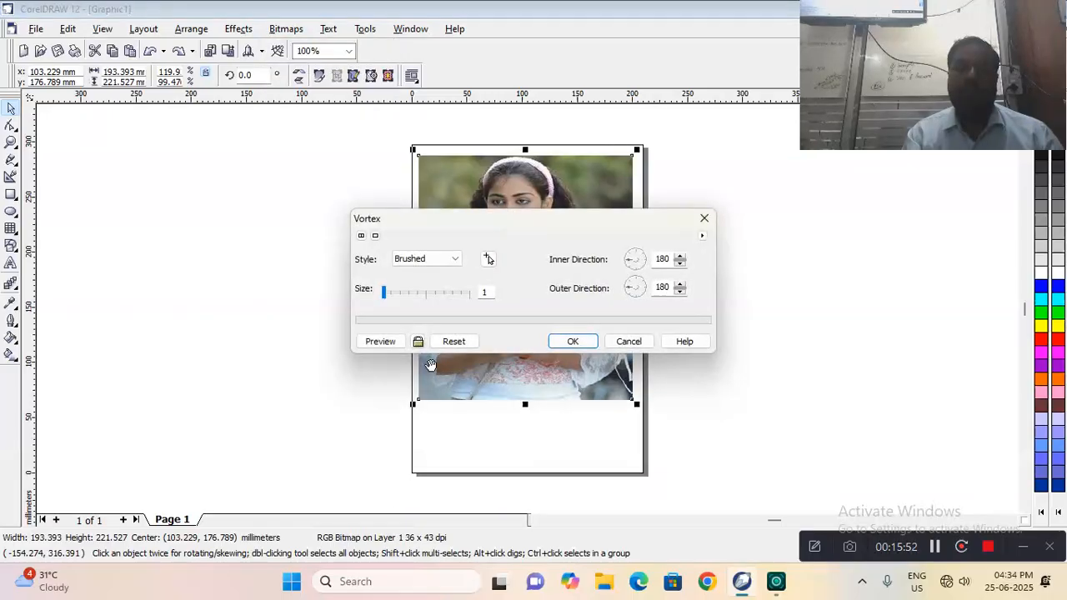
left_click_drag(465, 219, 216, 129)
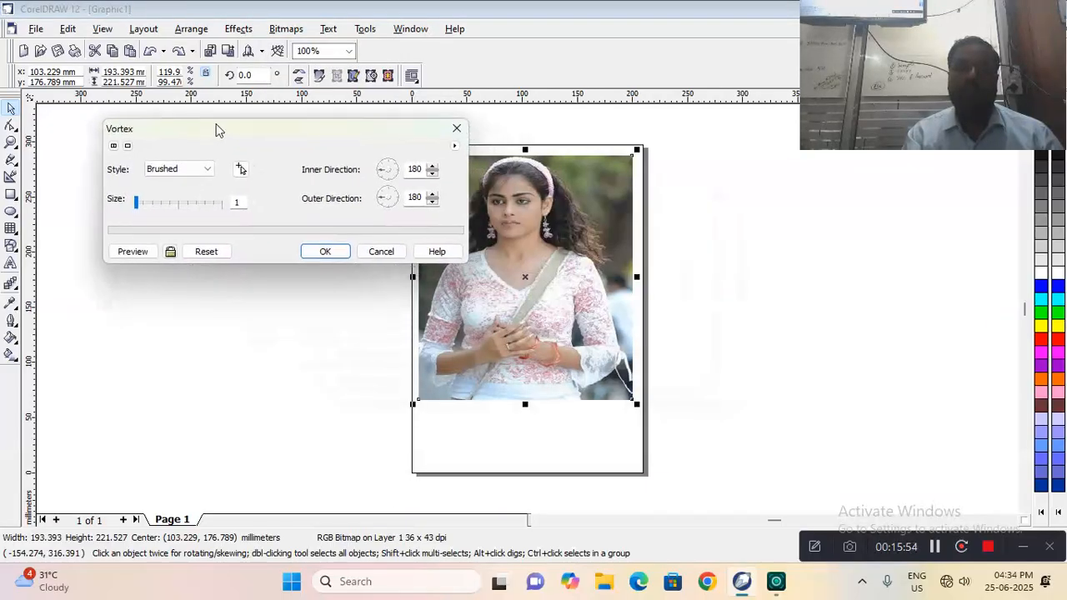
left_click(132, 251)
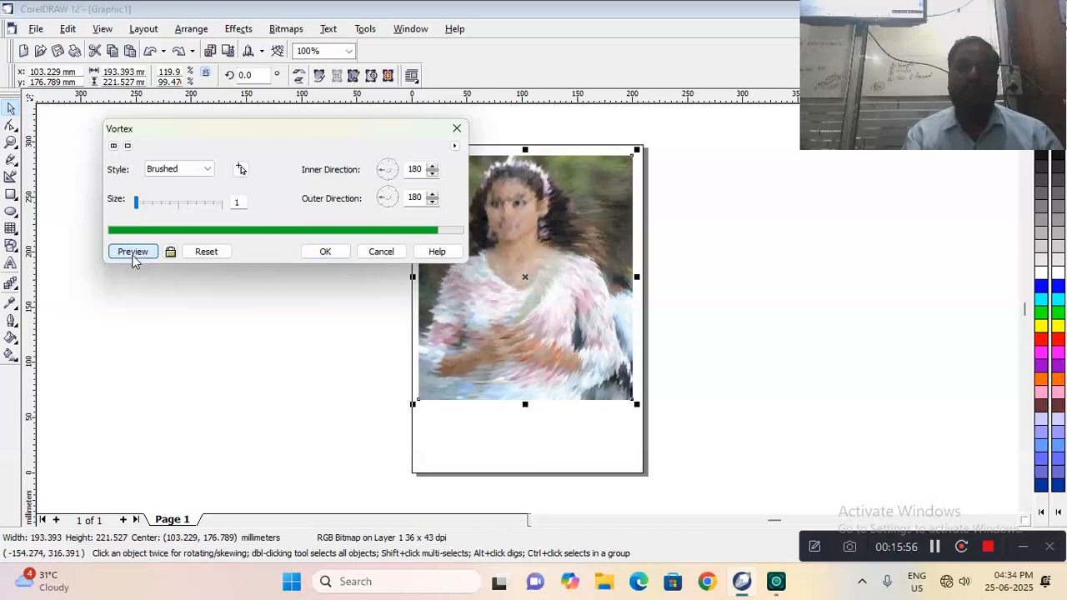
left_click(381, 257)
Preview the creative Weather effect on the photo as snow of size 10, at strength 1 and at strength 23
left_click(287, 28)
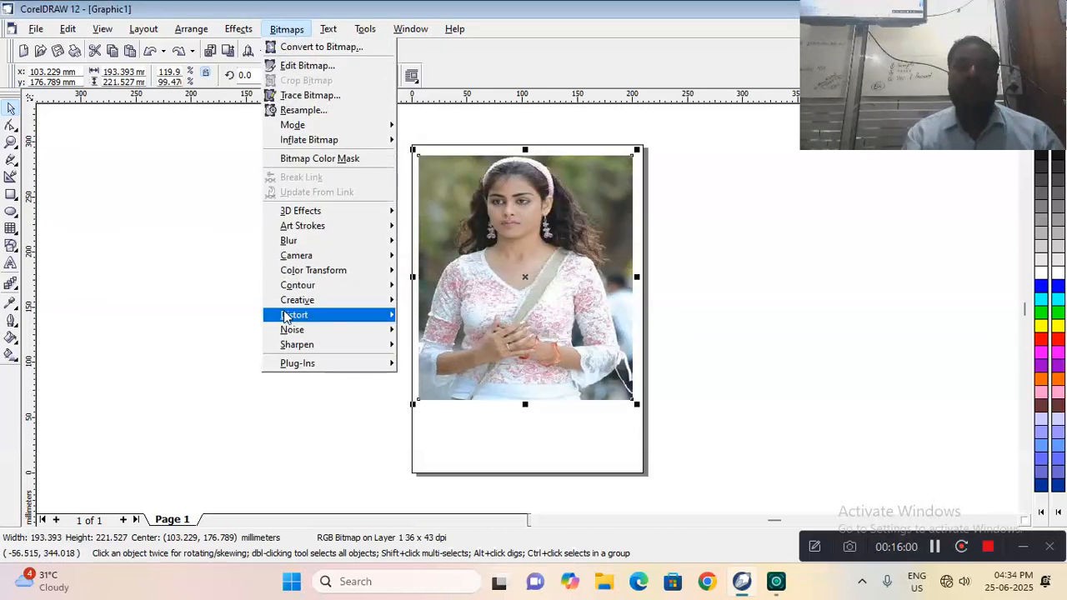
mouse_move(289, 318)
mouse_move(345, 303)
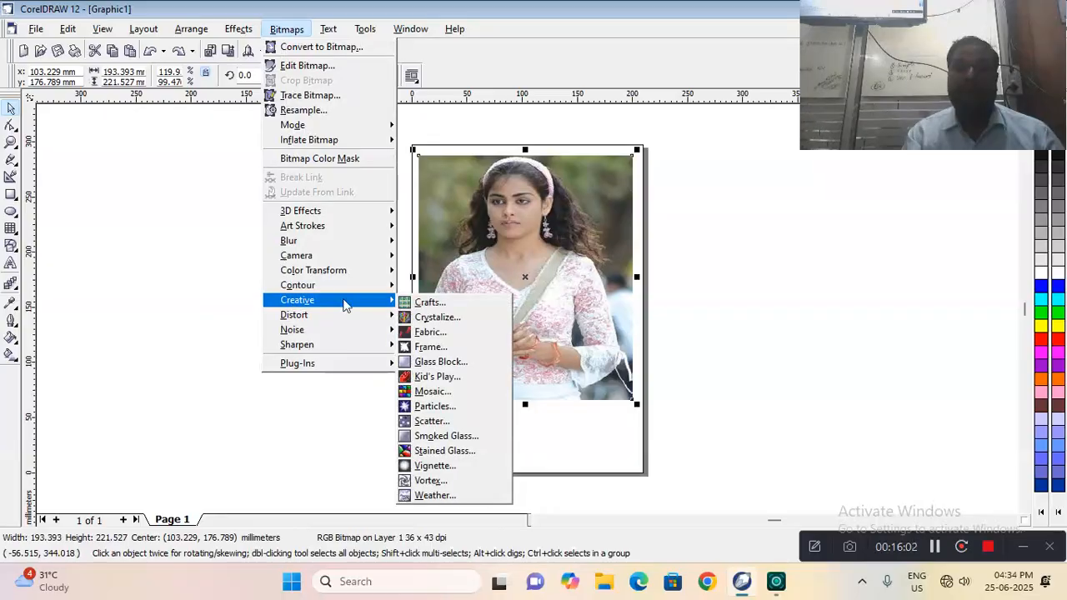
left_click(426, 496)
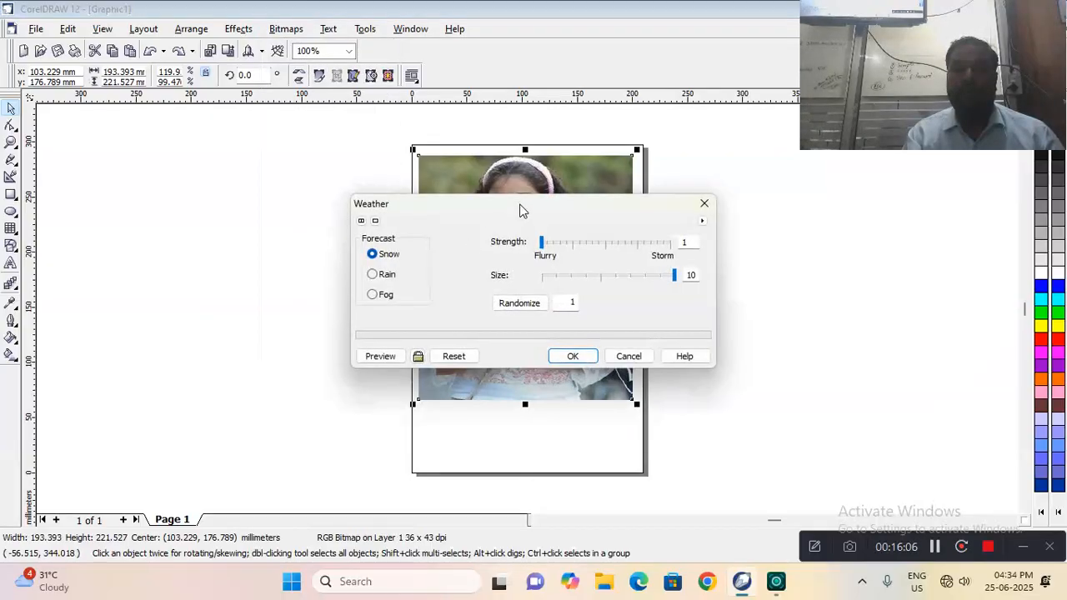
left_click_drag(519, 210, 226, 83)
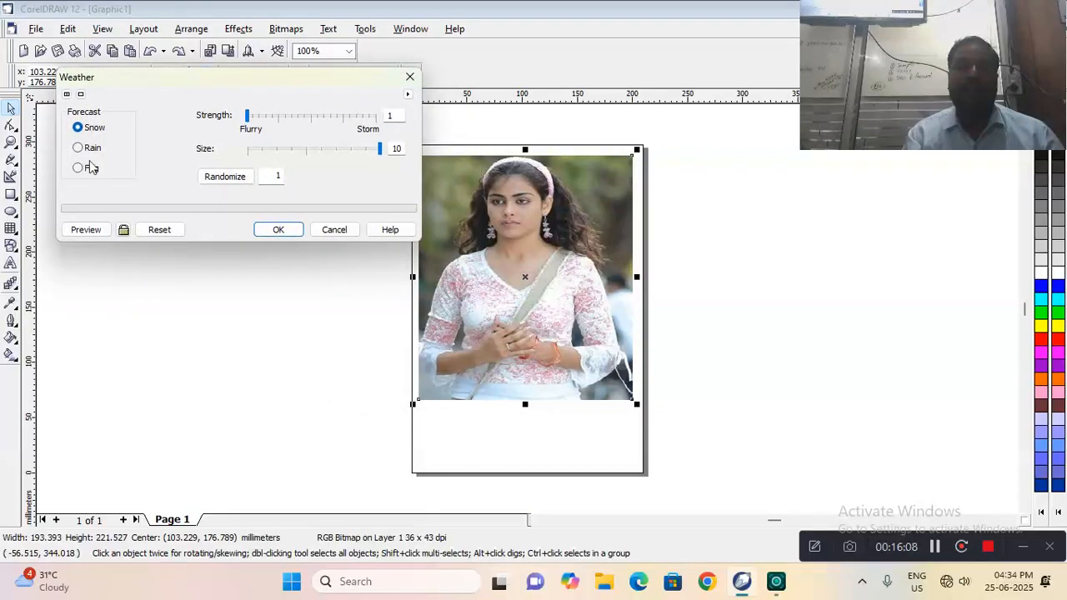
left_click(84, 232)
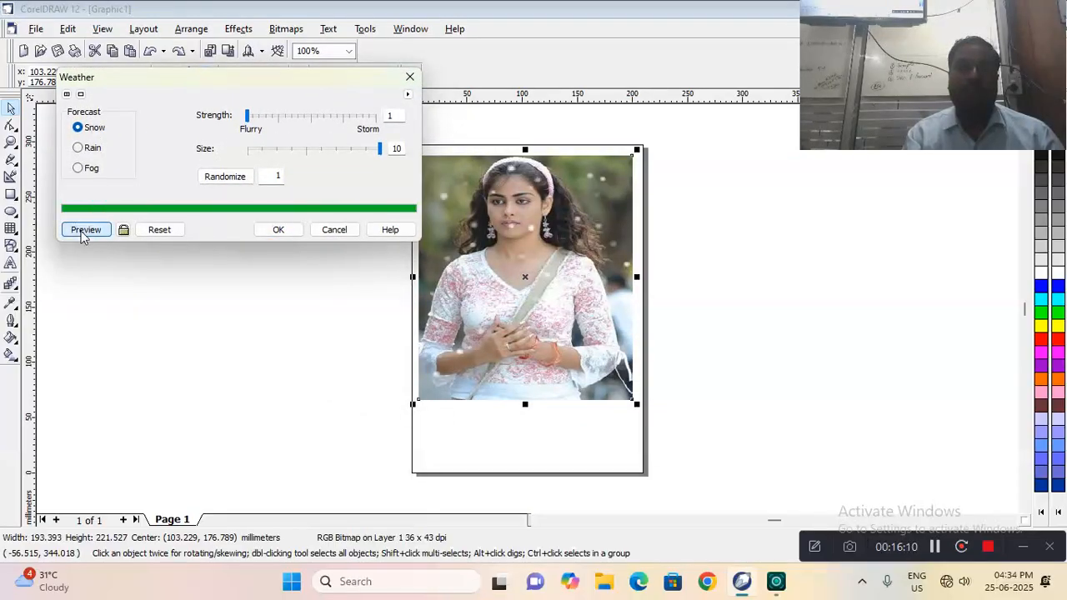
left_click(276, 117)
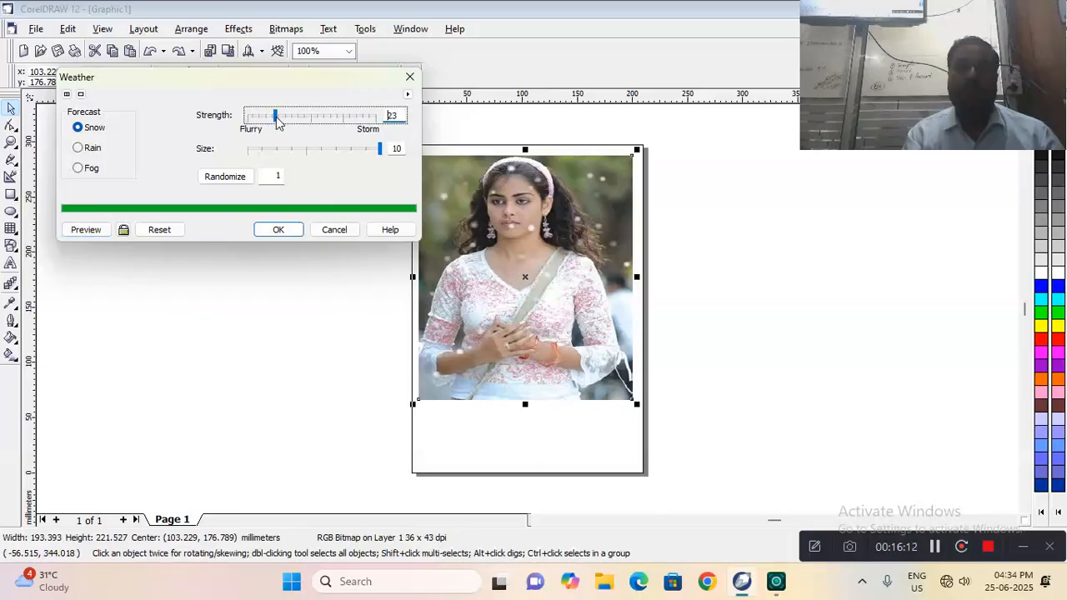
left_click(86, 230)
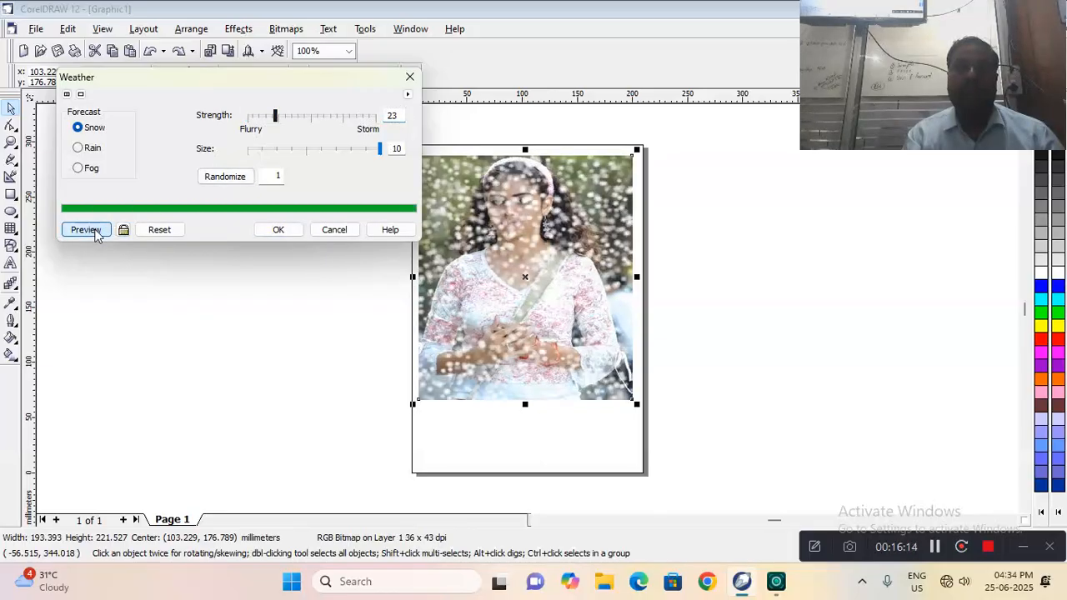
Preview the weather effect as rain at strengths 23 and 32, and as fog at strength 32
left_click(93, 150)
left_click(93, 231)
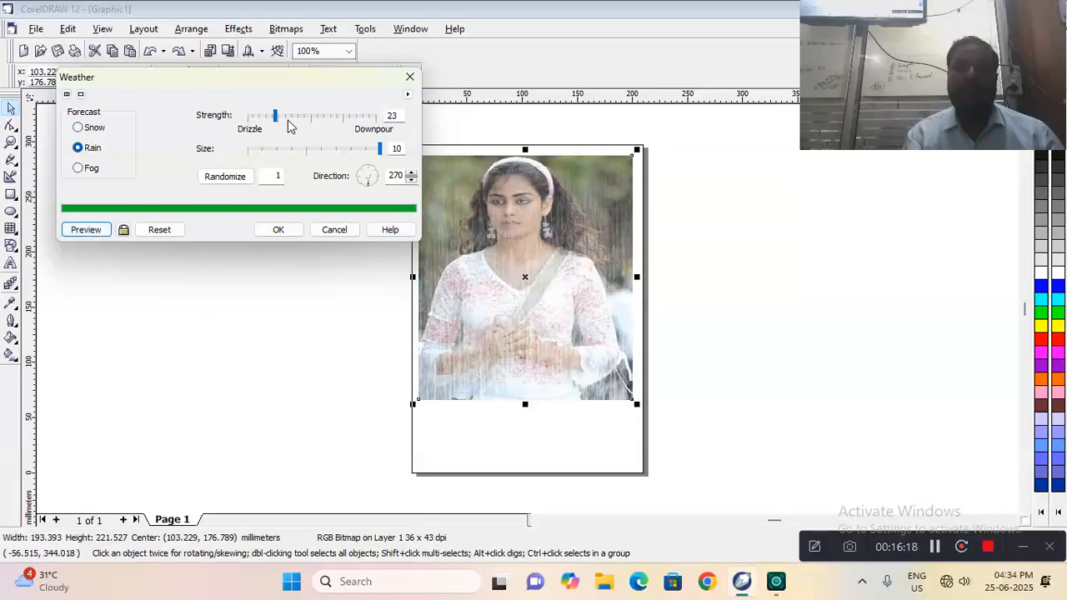
left_click(288, 117)
left_click(90, 232)
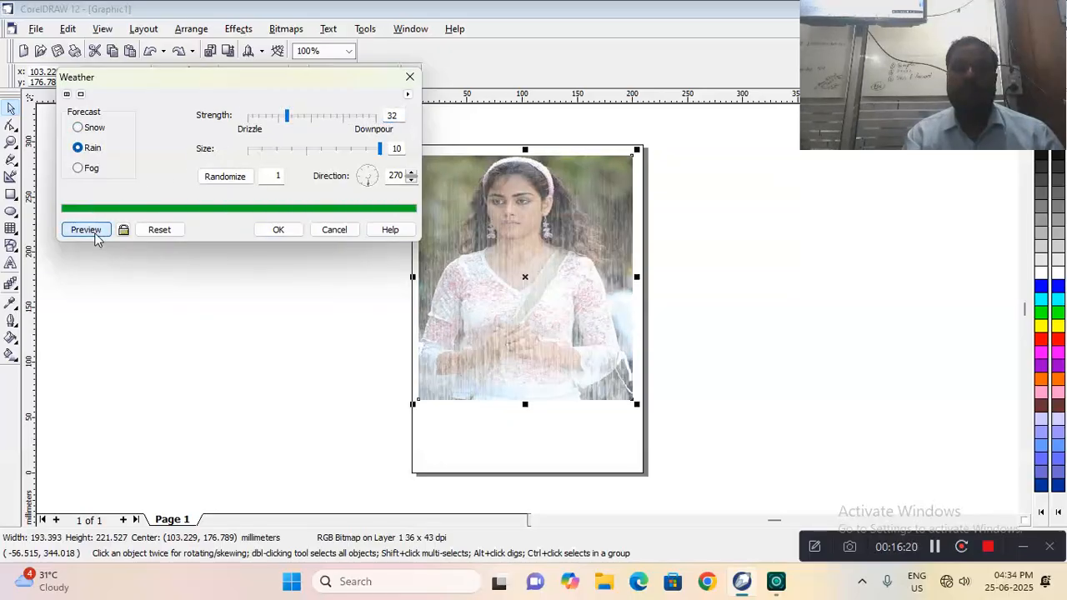
left_click(79, 167)
left_click(85, 231)
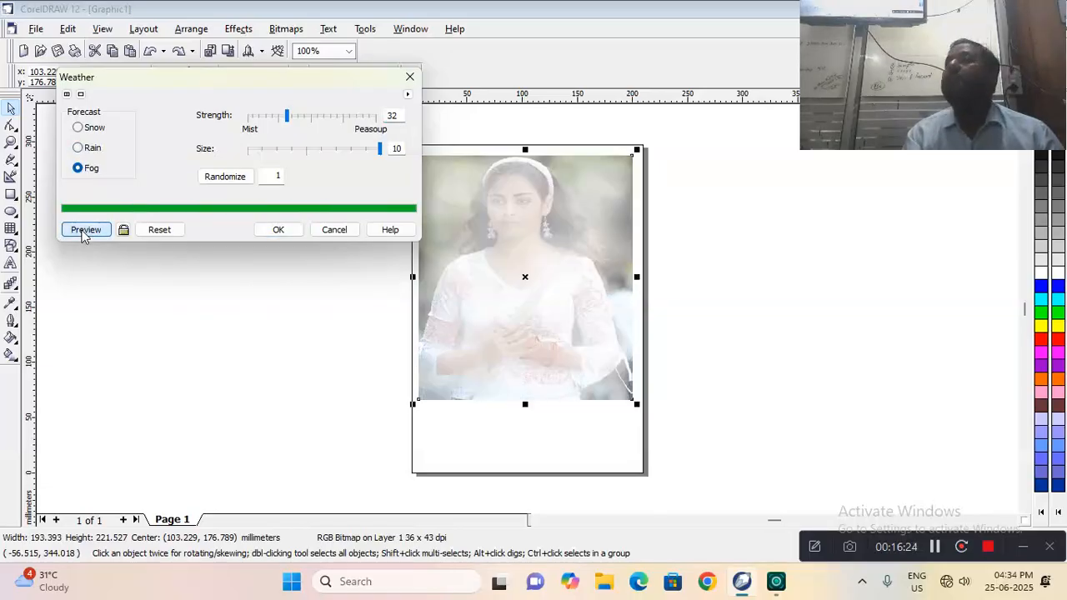
Preview rain again at strengths 32 and 15, compare it with snow at strength 15, and cancel the weather effect
left_click(77, 148)
left_click(86, 230)
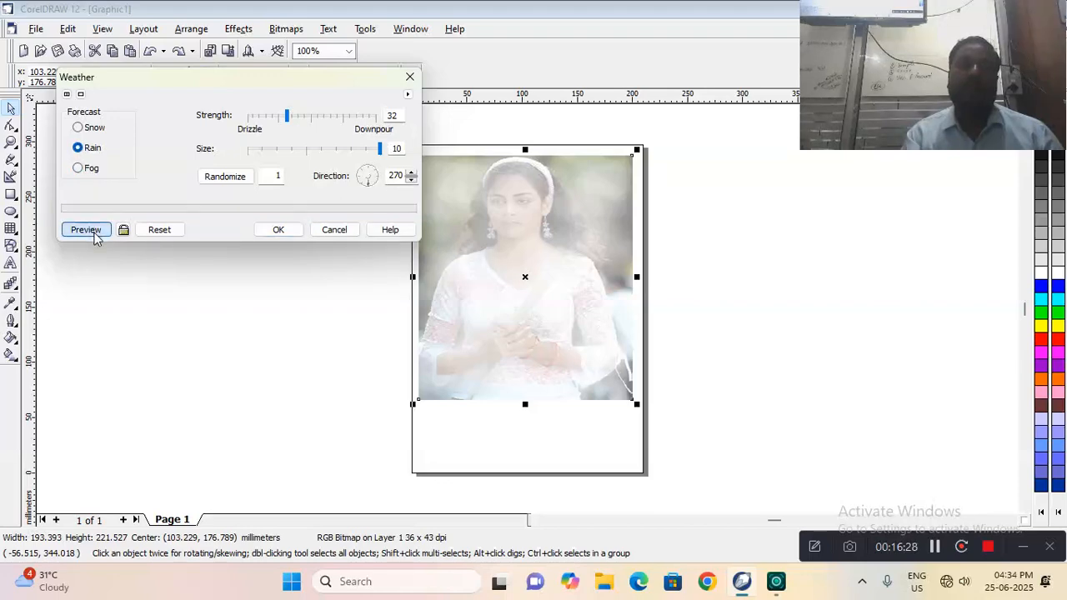
left_click(273, 117)
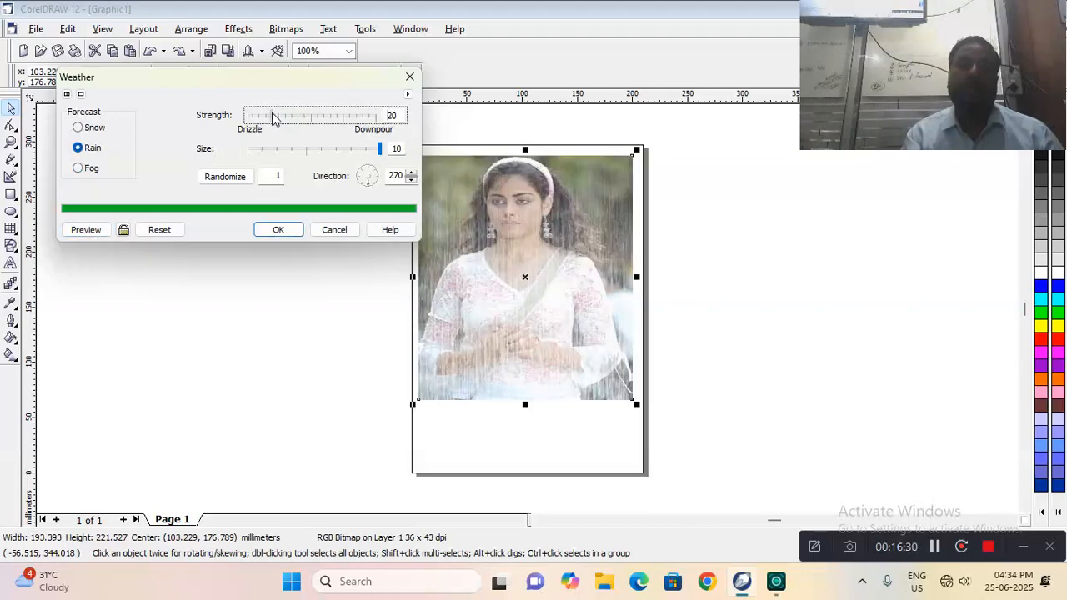
left_click(87, 231)
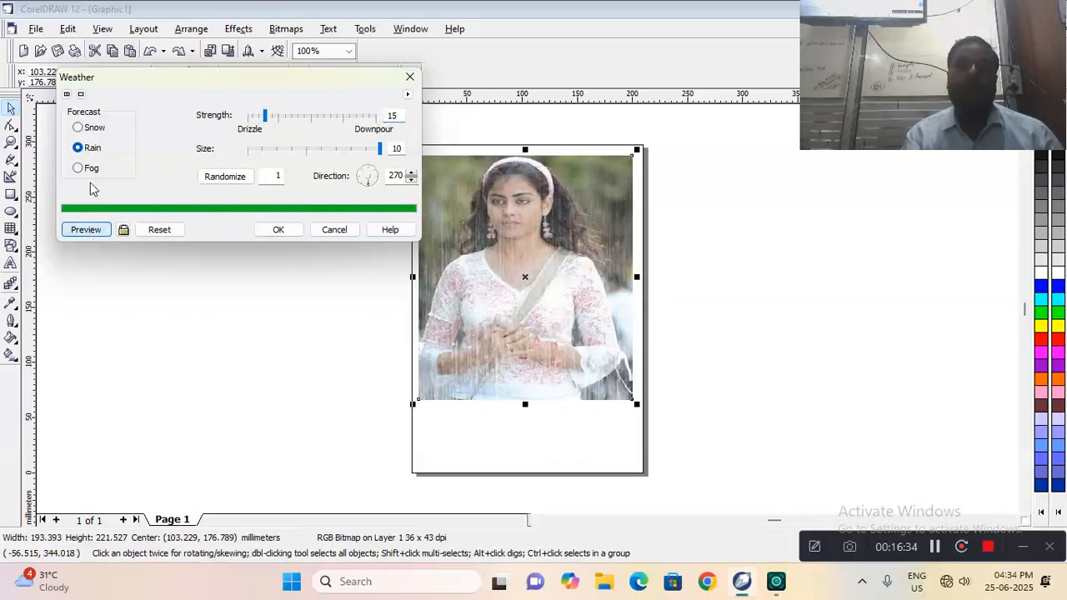
left_click(88, 128)
left_click(93, 230)
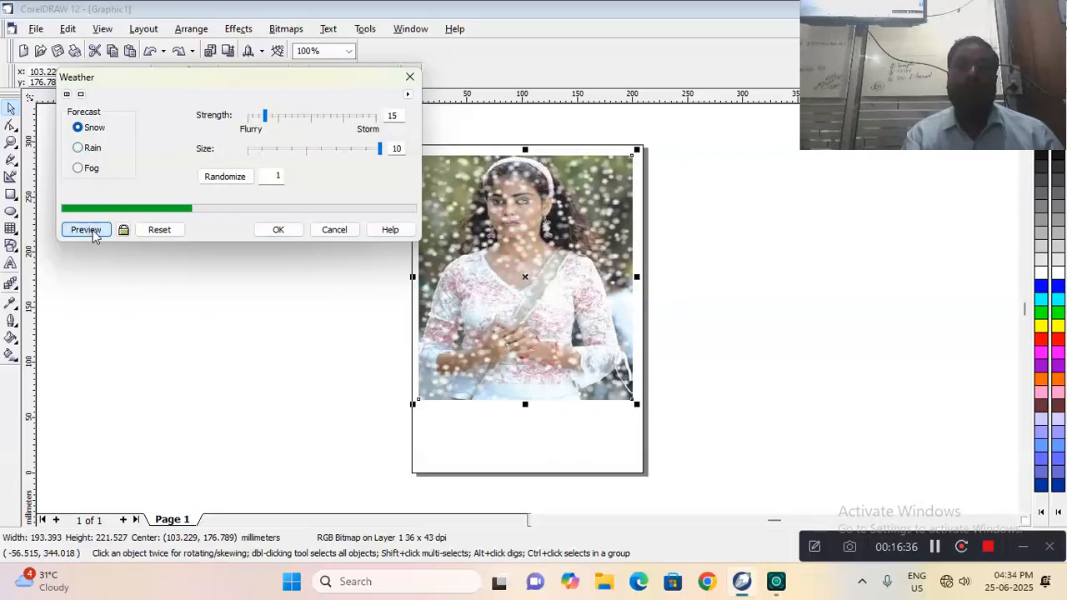
left_click(334, 230)
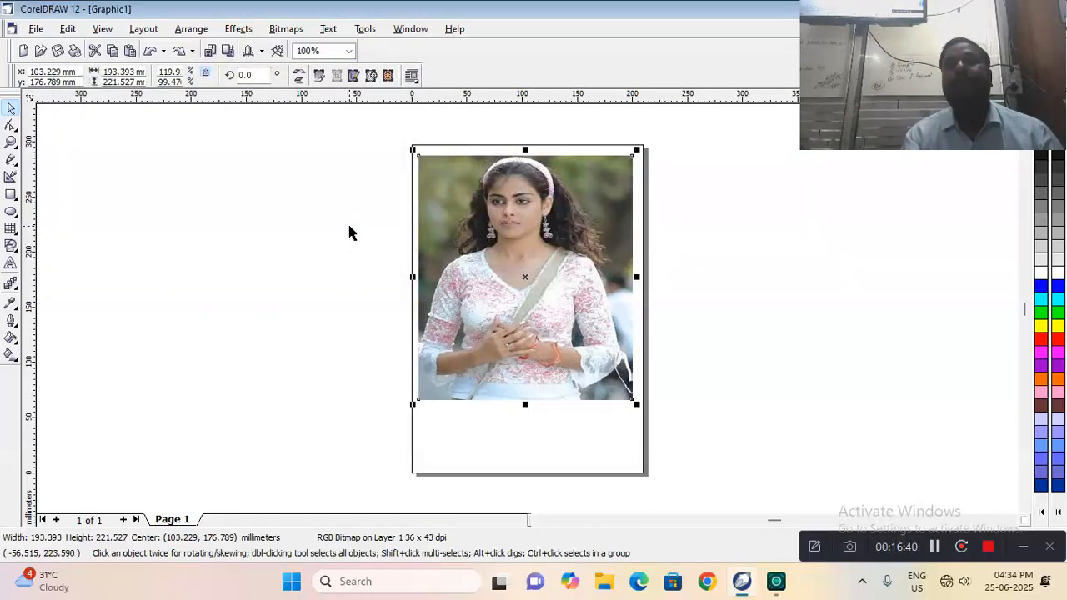
Preview the Blocks distort effect on the photo with black undefined areas, 10 by 10 blocks and 50% maximum offset, and cancel it
left_click(296, 30)
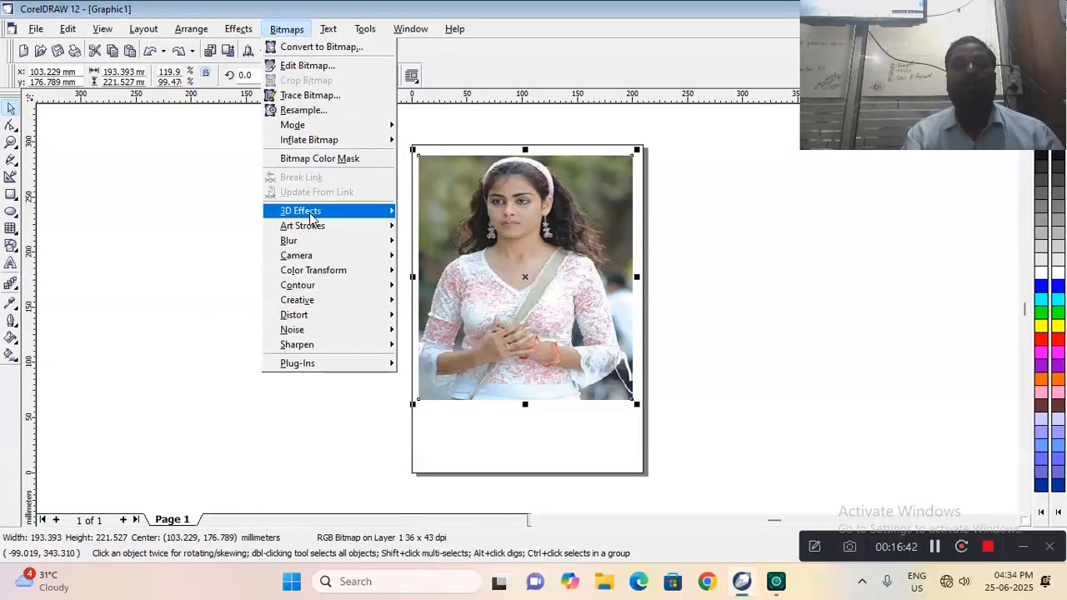
mouse_move(318, 305)
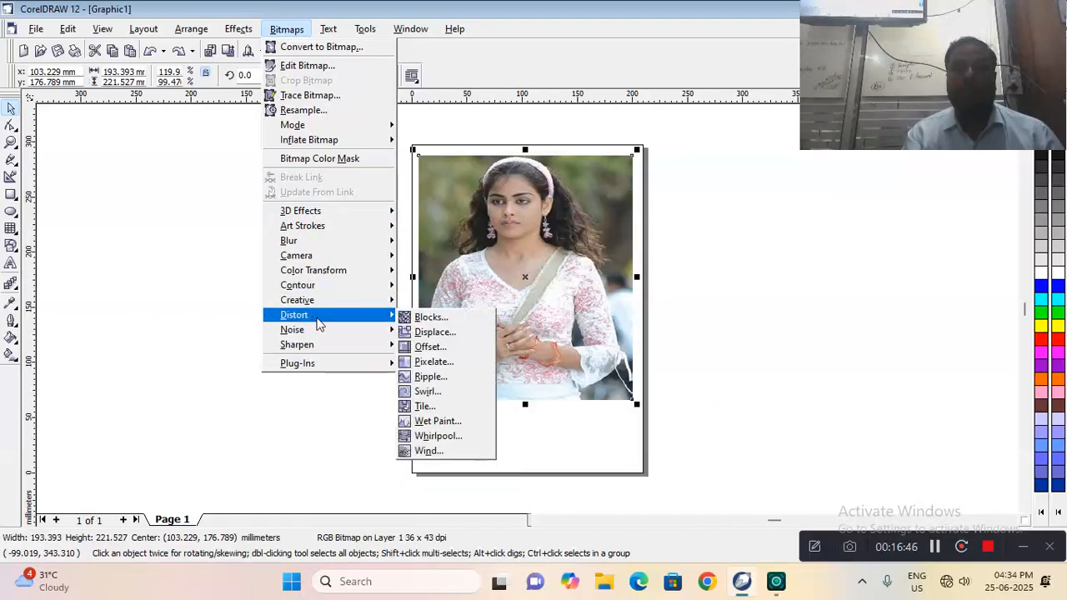
left_click(429, 318)
left_click_drag(513, 202, 264, 72)
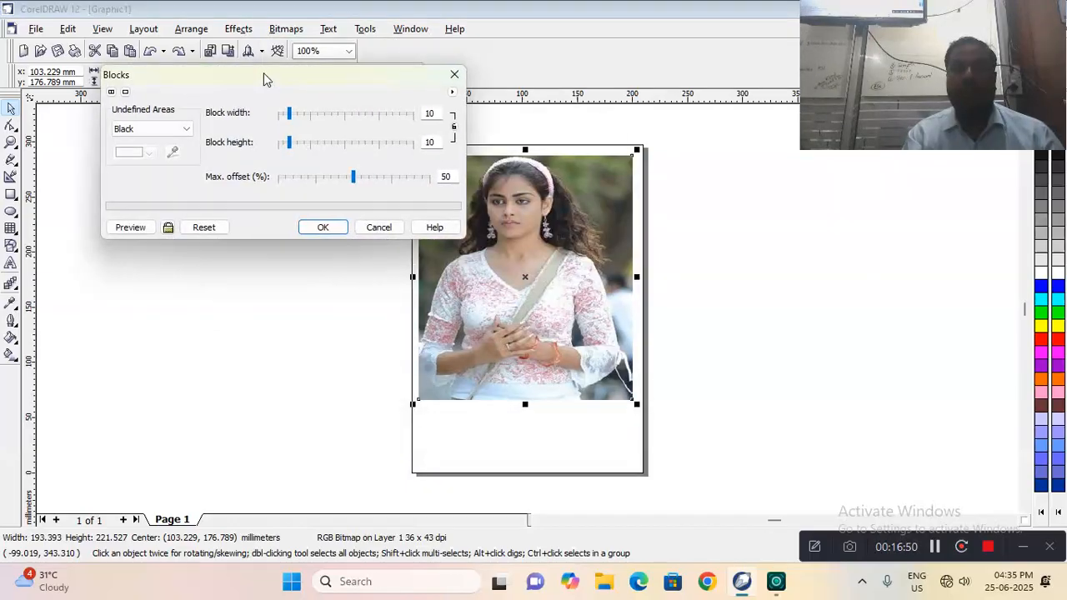
left_click(124, 228)
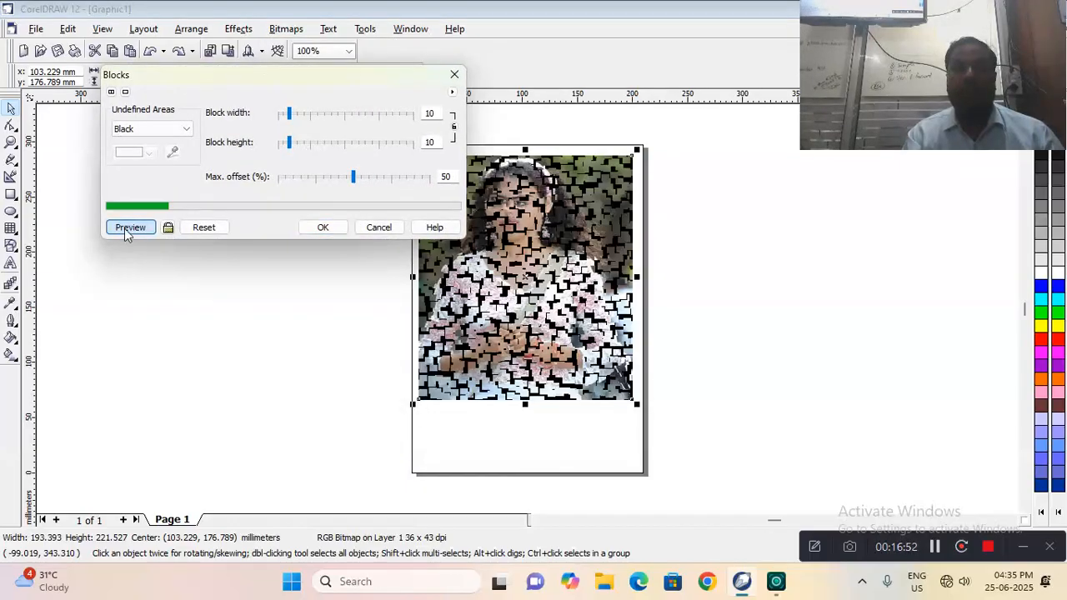
left_click(378, 227)
Preview the Displace distort effect on the photo in Tile mode with the horizontal scale at 37, and cancel it
left_click(284, 30)
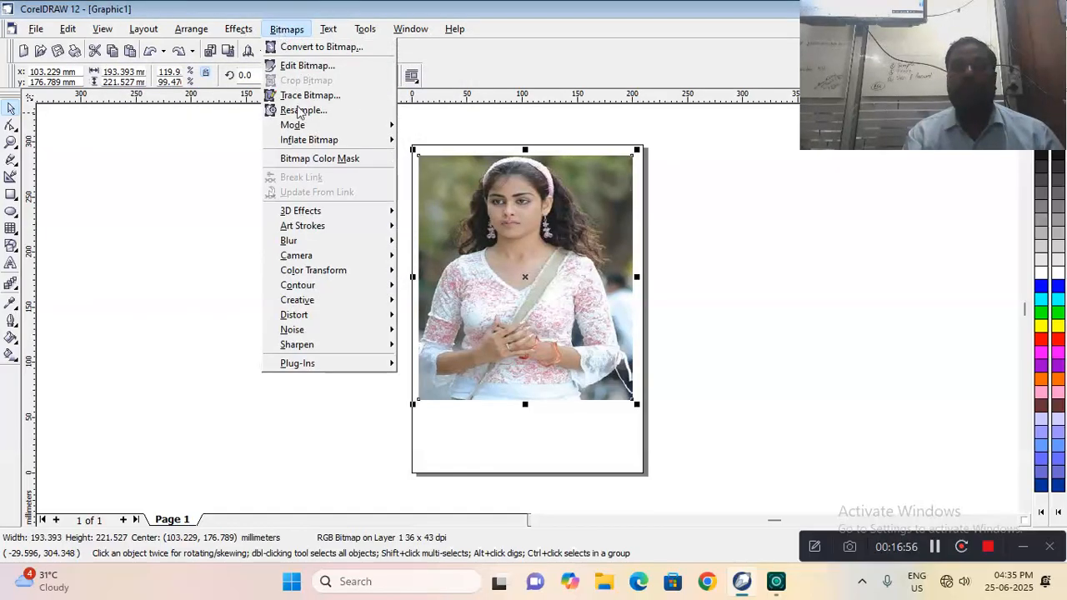
mouse_move(373, 320)
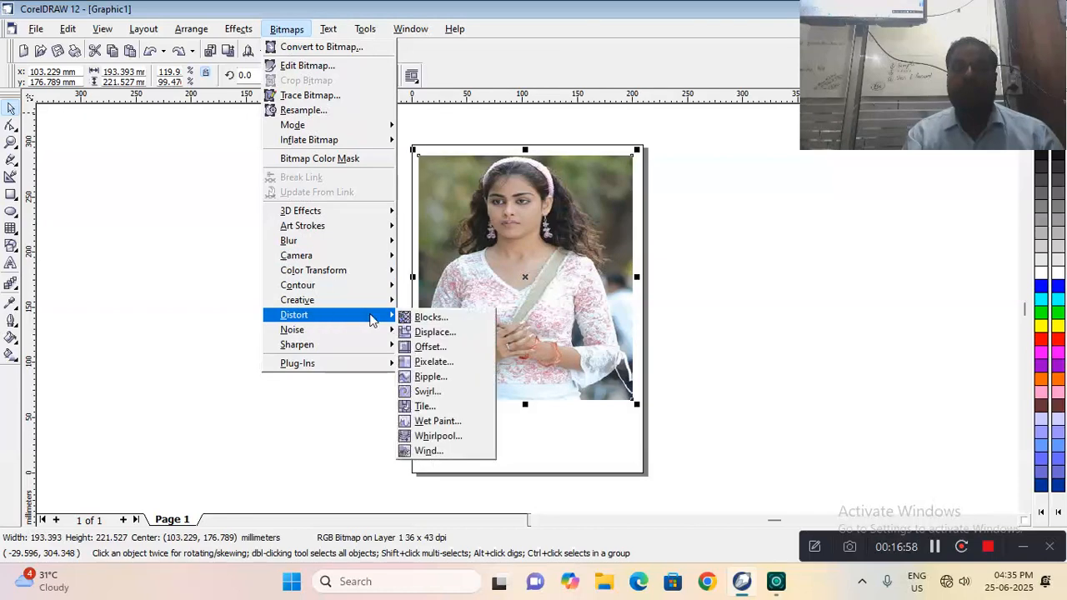
left_click(425, 333)
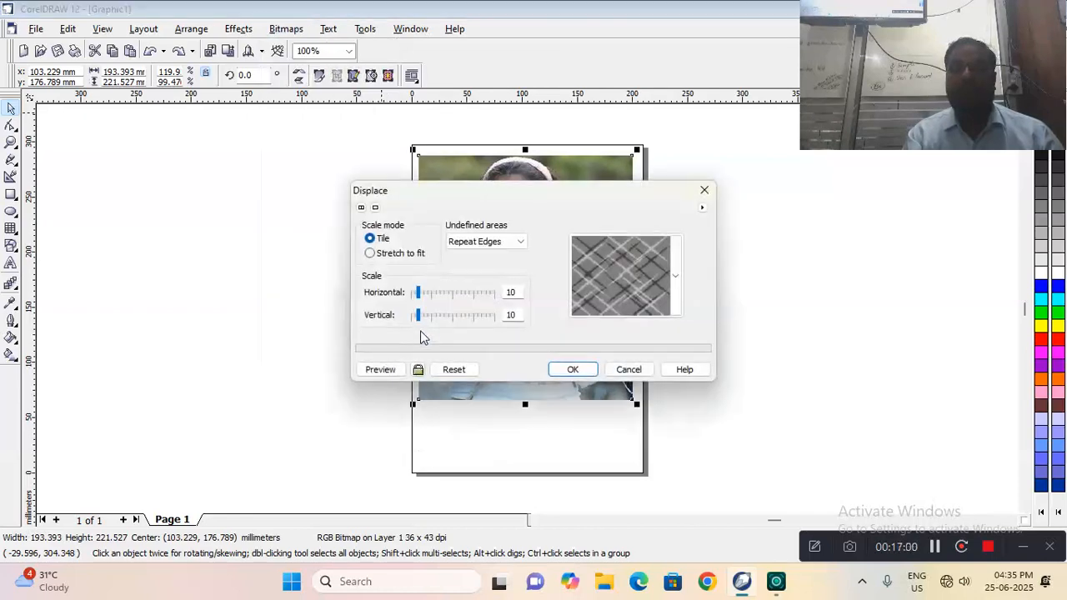
left_click_drag(495, 188, 212, 72)
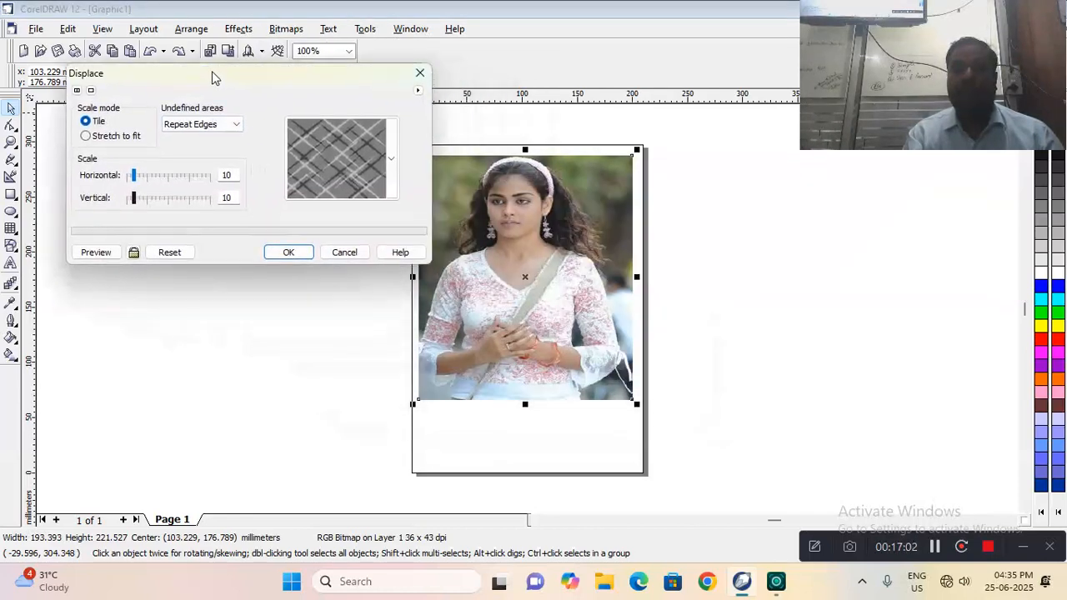
left_click(158, 176)
left_click(97, 255)
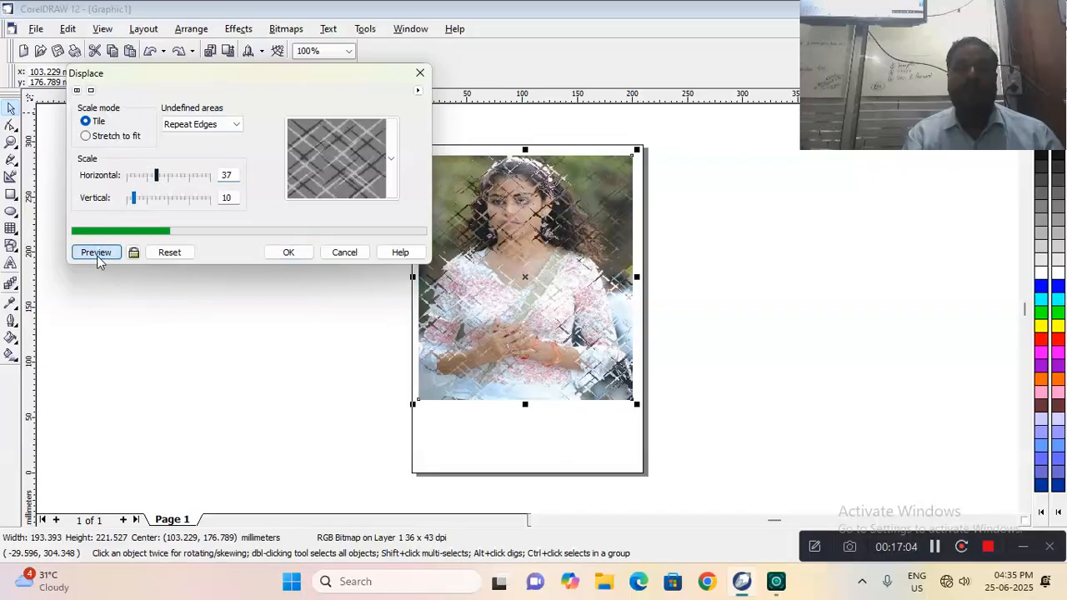
left_click(341, 253)
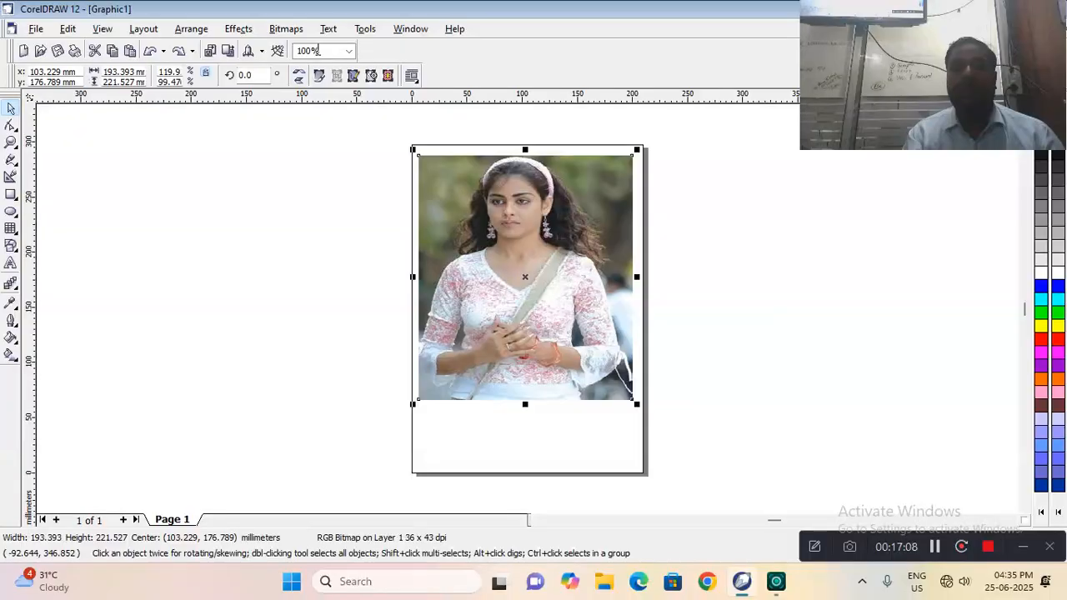
left_click(285, 29)
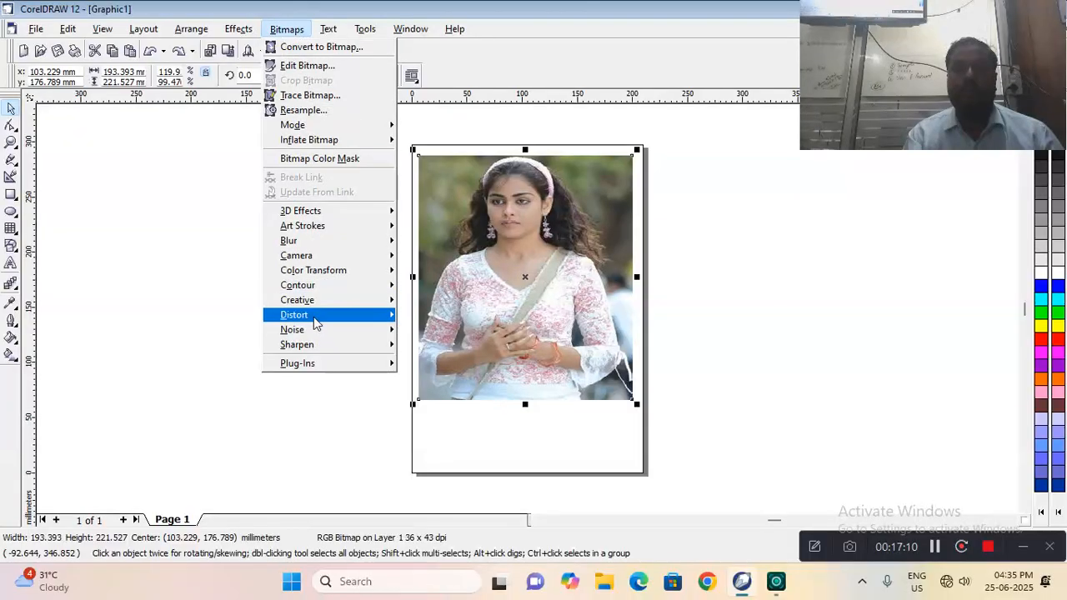
mouse_move(315, 323)
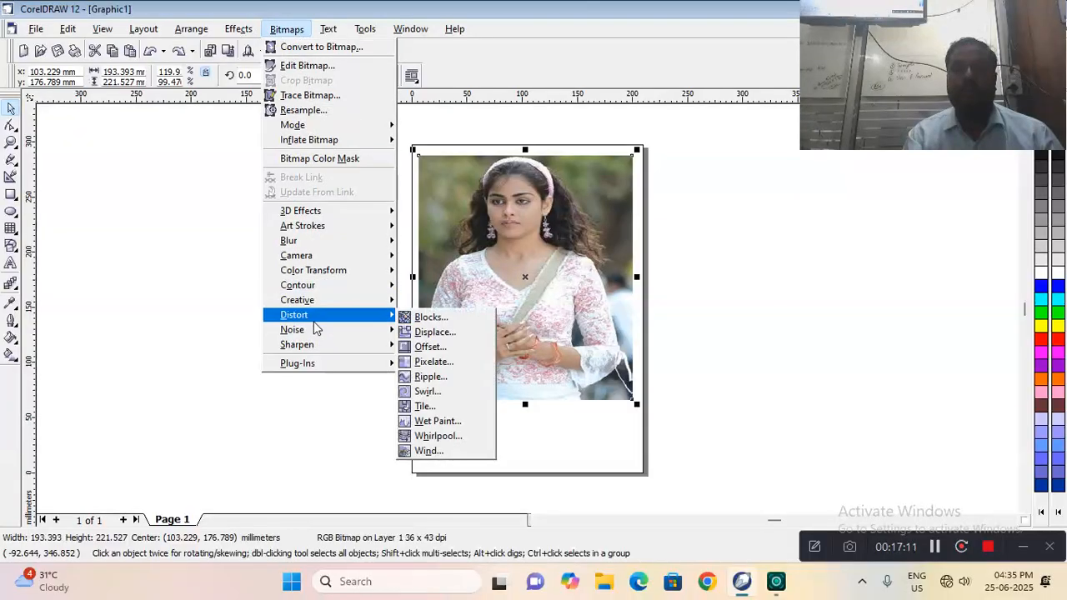
left_click(434, 331)
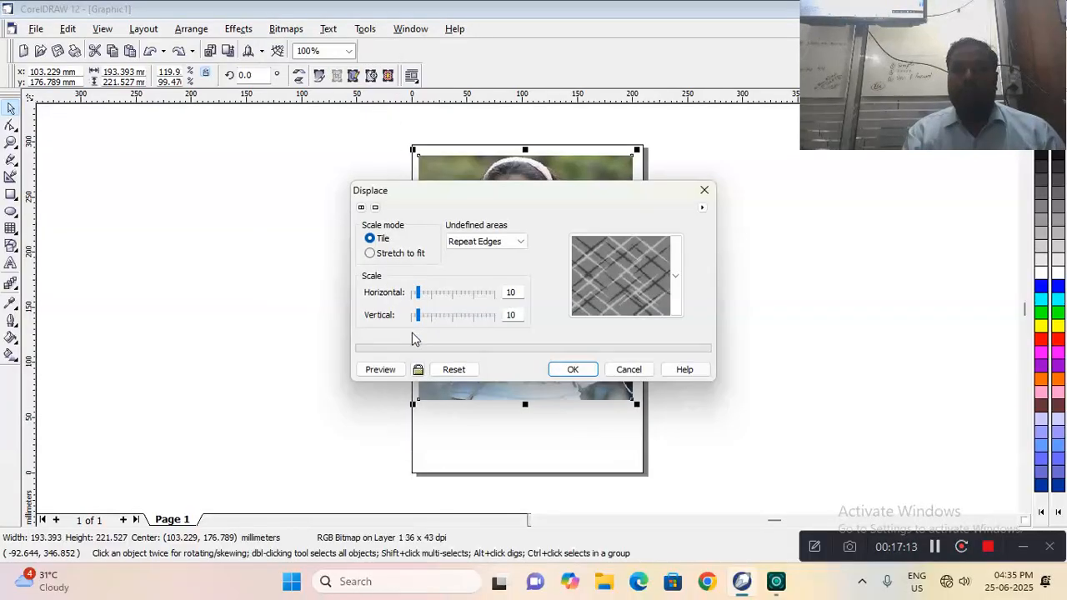
left_click(623, 369)
Apply the Ripple distort effect to the photo with period 20, amplitude 20 and angle 90, and undo it
left_click(284, 29)
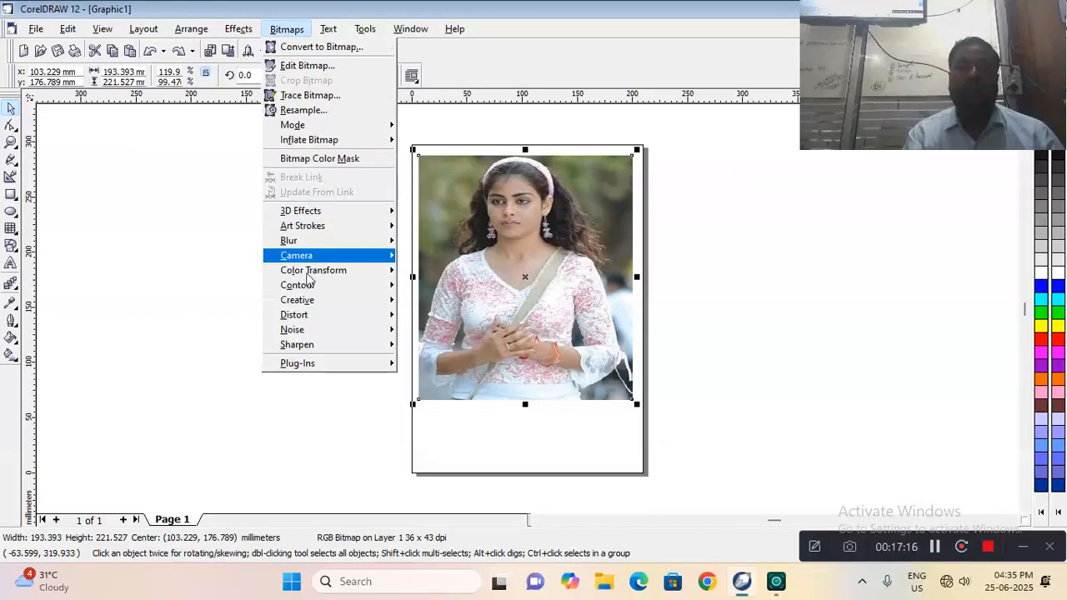
mouse_move(331, 323)
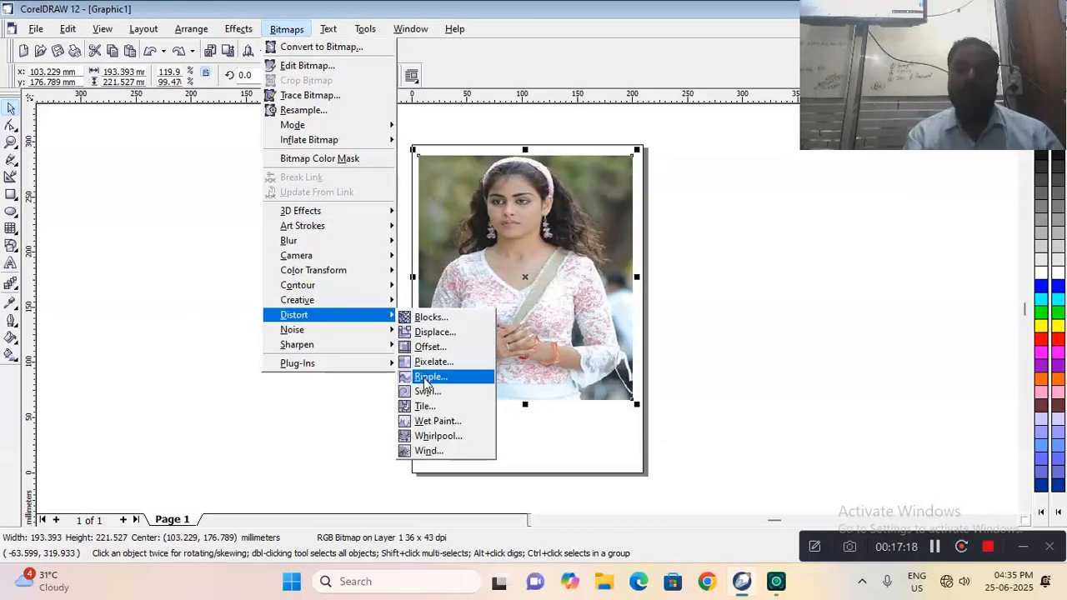
left_click(423, 377)
left_click(383, 397)
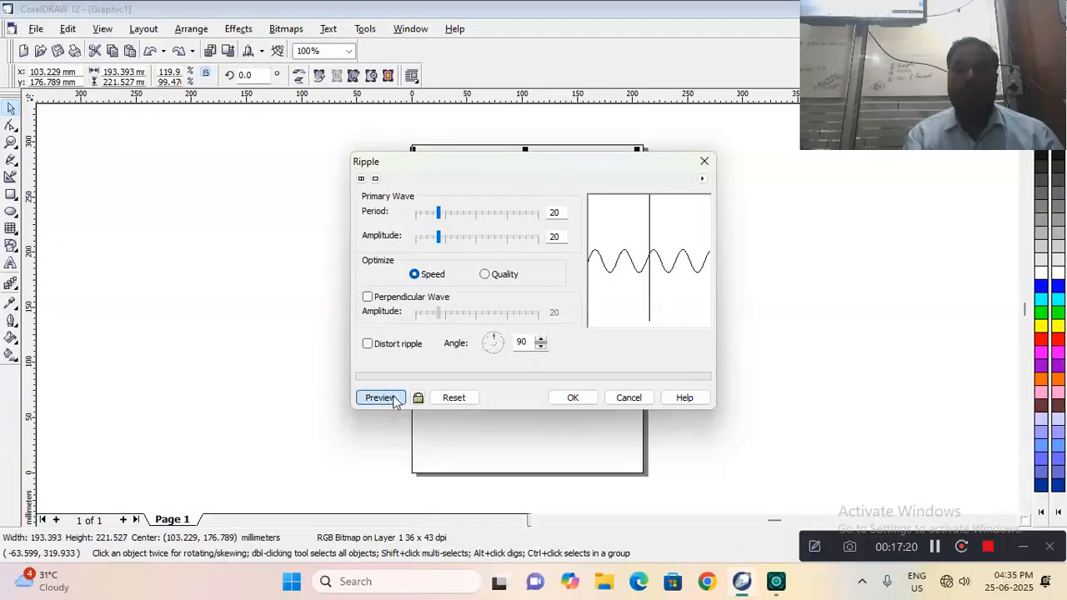
left_click(572, 399)
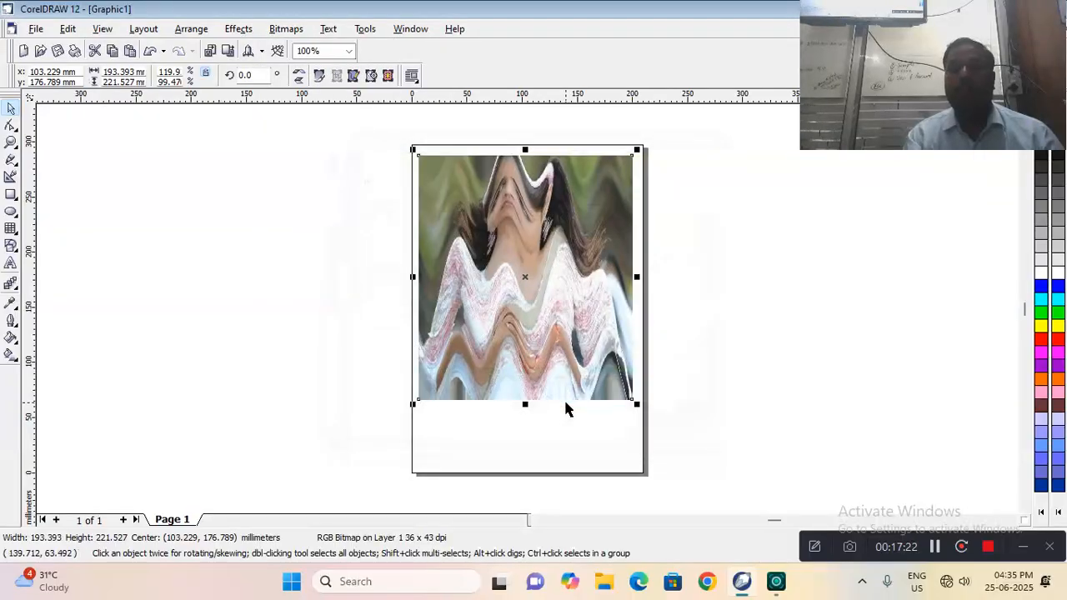
key("ctrl+z")
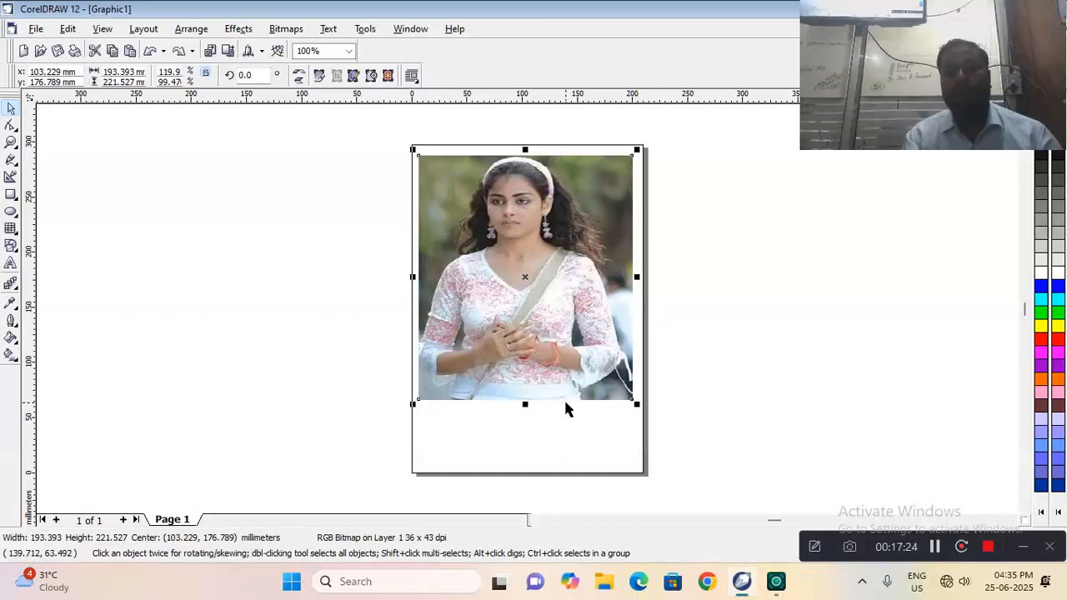
Preview the Swirl distort effect on the photo clockwise with 0 whole rotations and 90 additional degrees, and cancel it
left_click(292, 32)
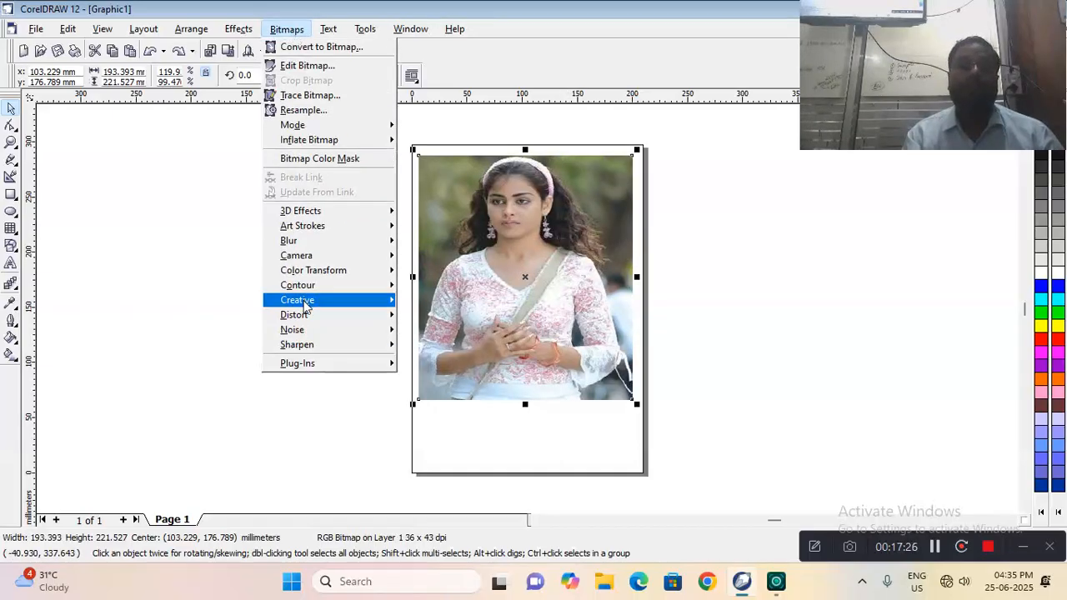
mouse_move(309, 318)
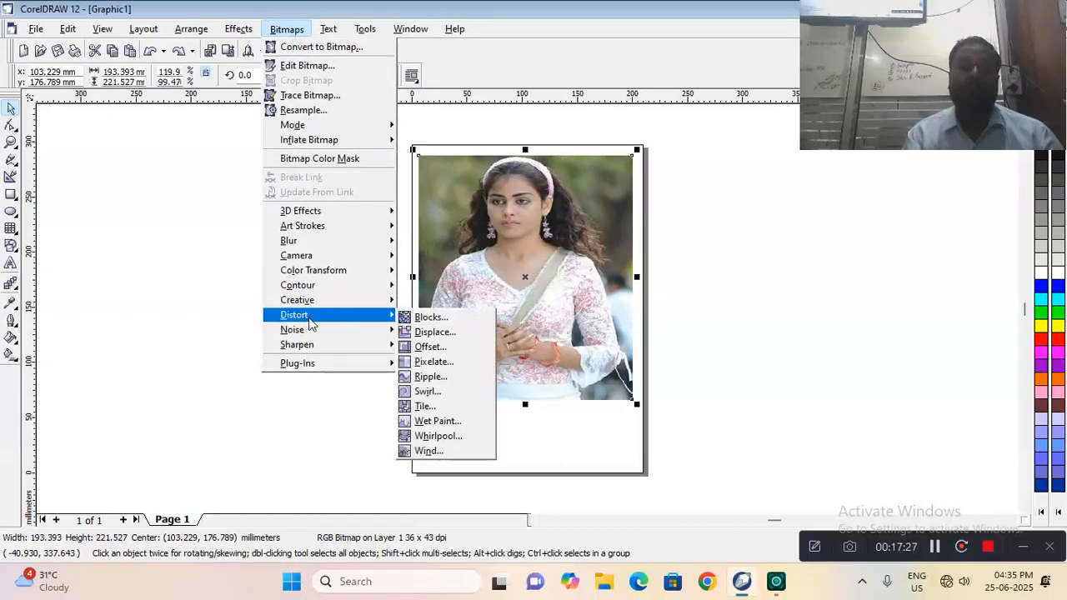
left_click(426, 391)
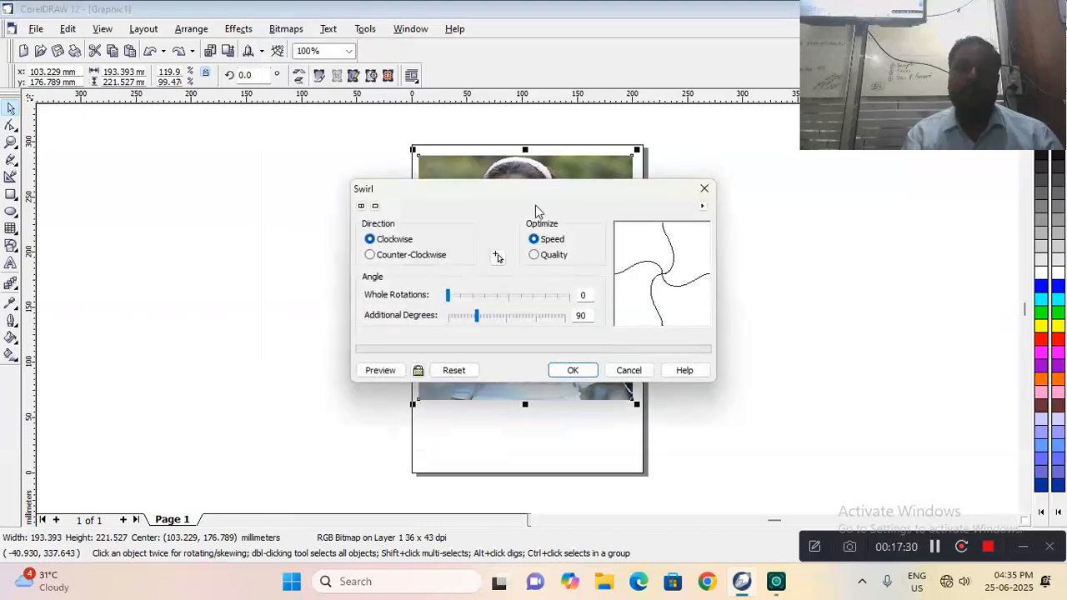
left_click_drag(558, 197, 277, 75)
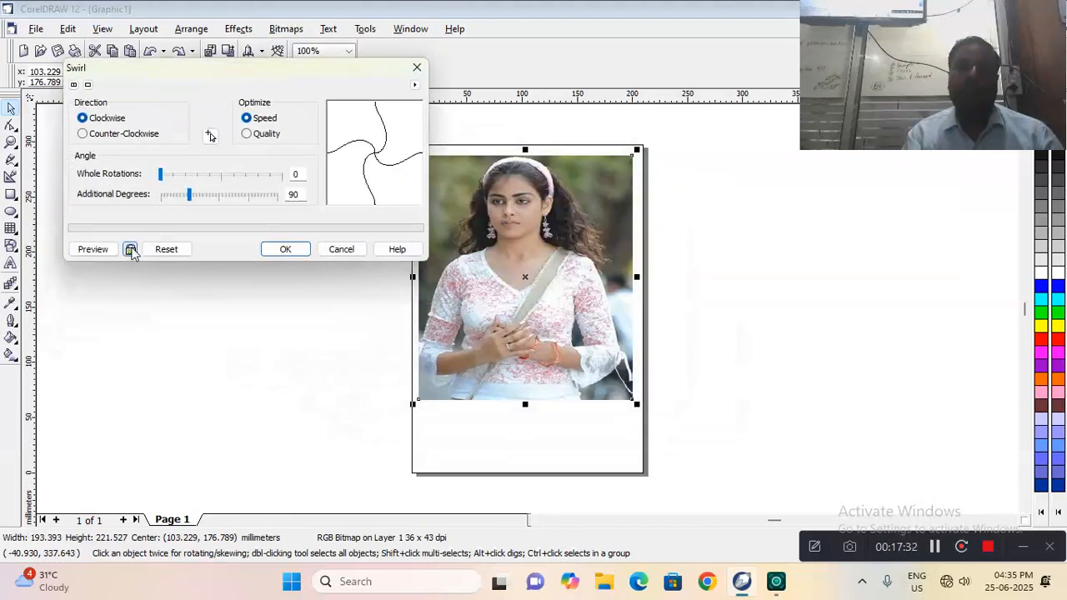
left_click(94, 249)
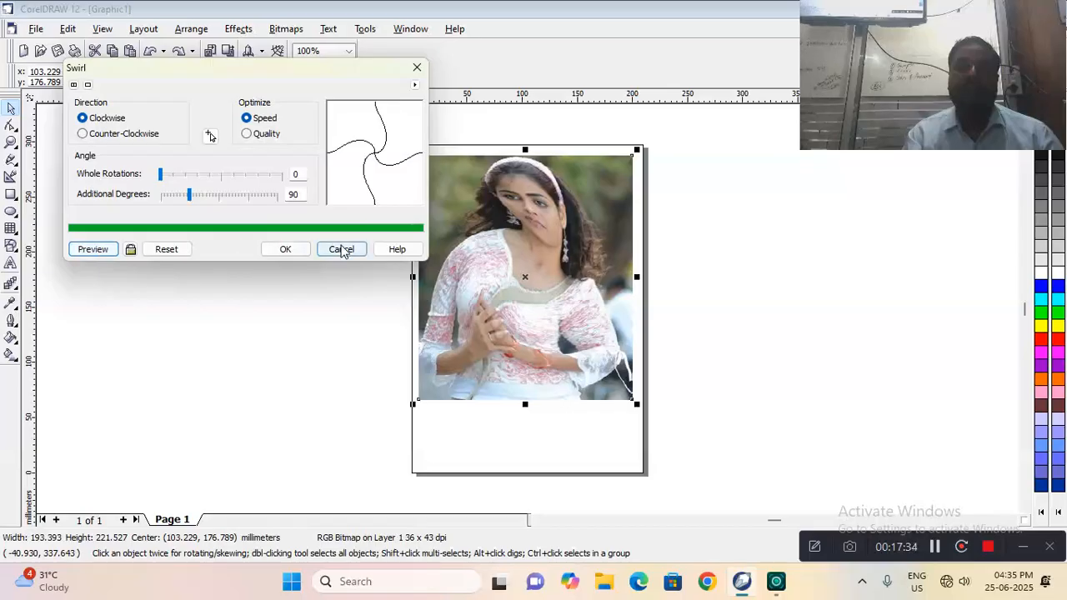
left_click(342, 250)
Preview the Wet Paint distort effect on the photo with wetness 45 and percent 100, and cancel it
left_click(286, 29)
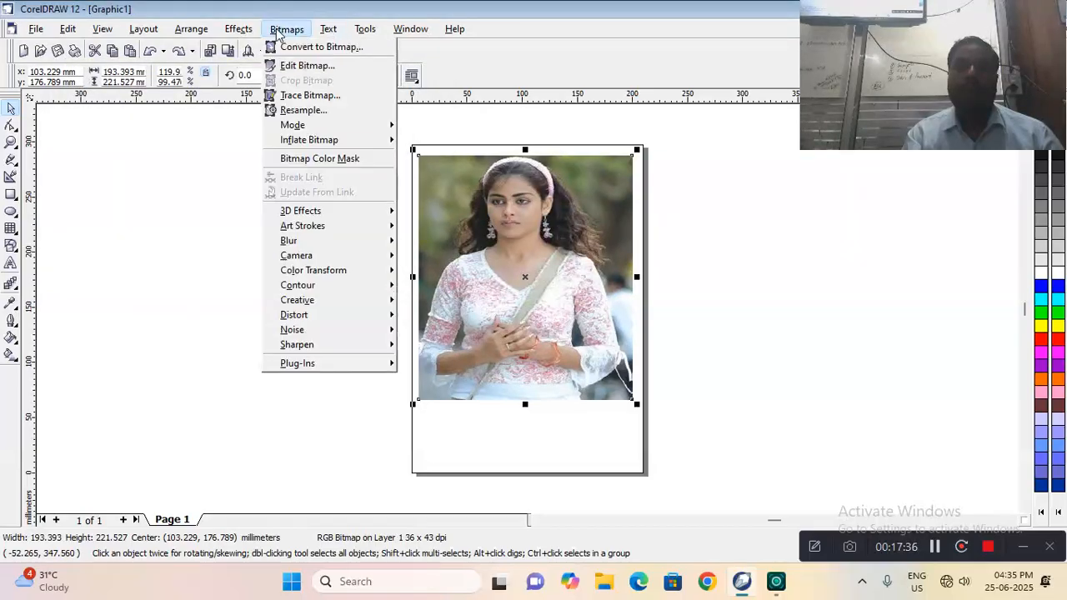
mouse_move(316, 316)
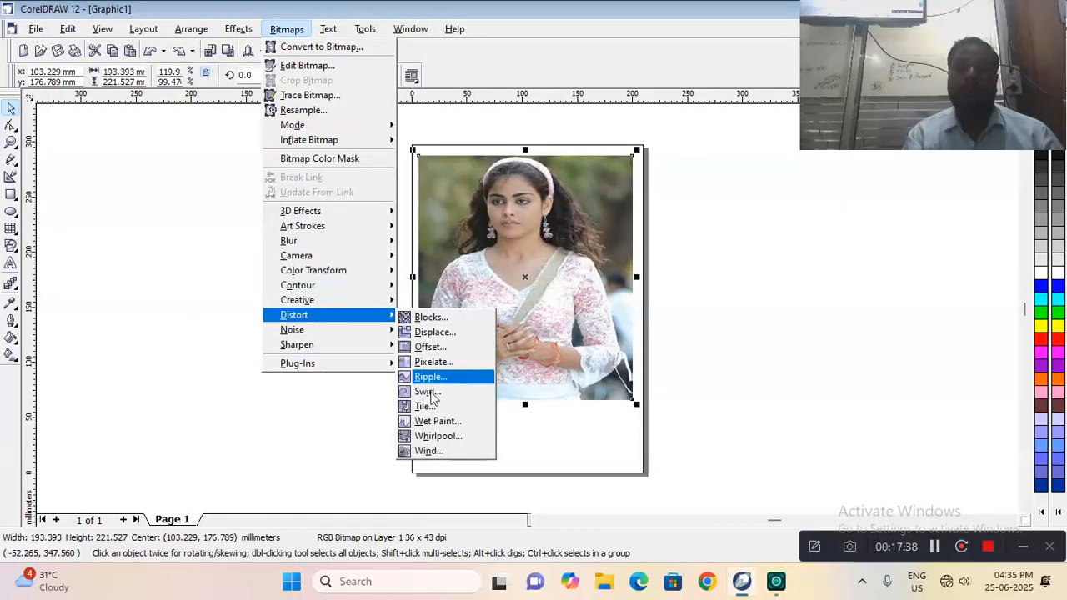
left_click(425, 420)
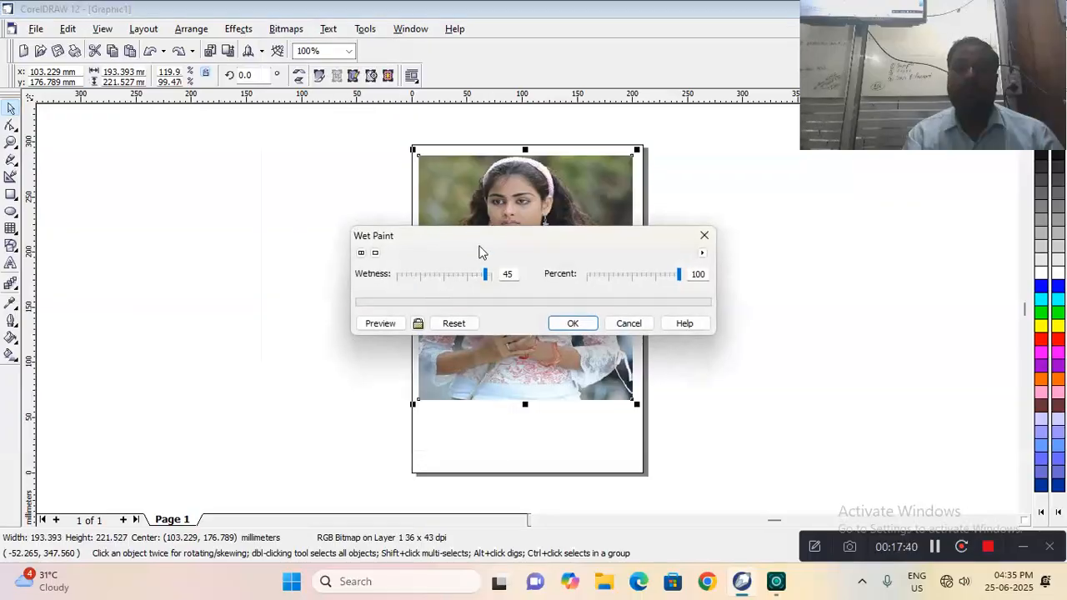
left_click_drag(480, 247, 254, 122)
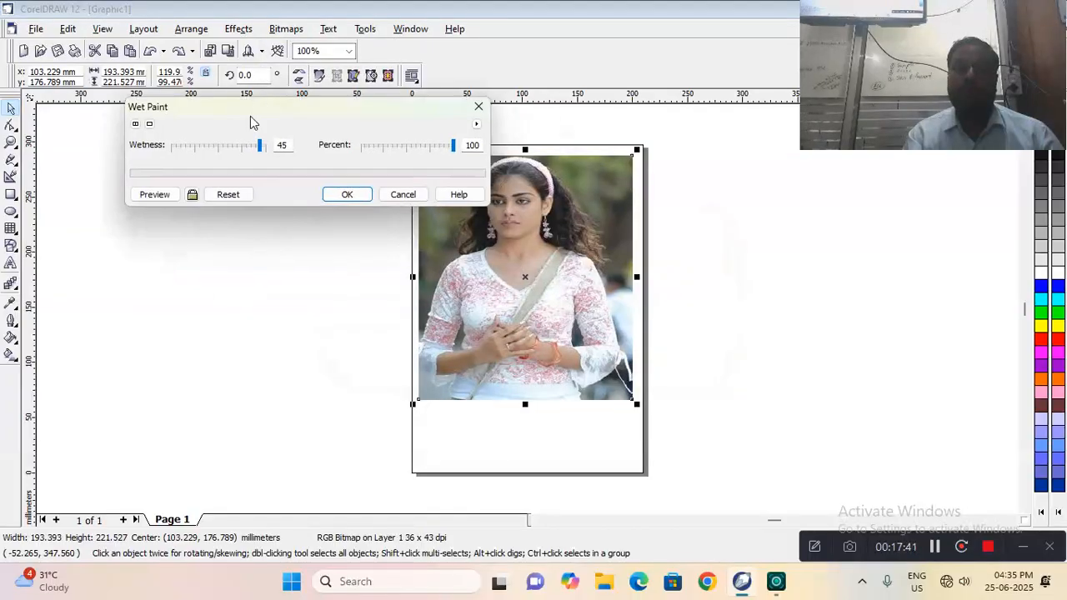
left_click(154, 194)
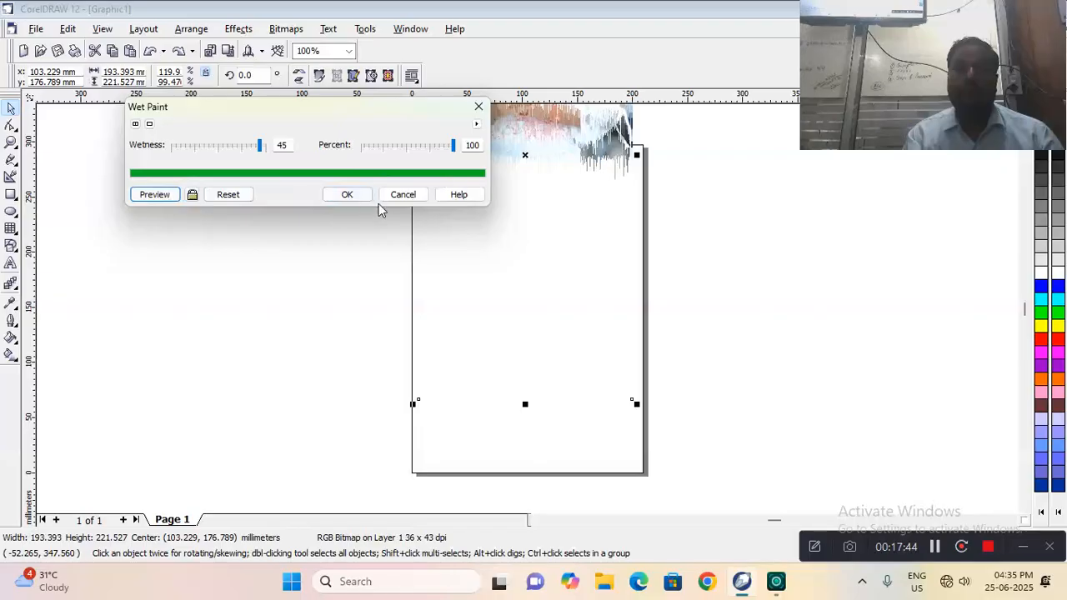
left_click(400, 195)
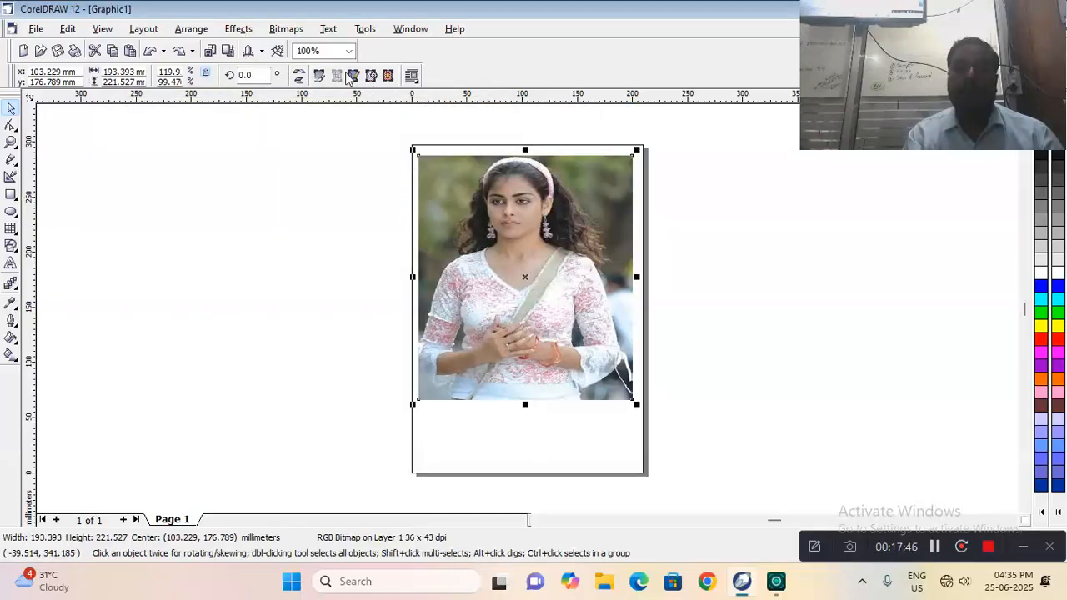
Apply the Wind distort effect to the photo with strength 75, opacity 100 and angle 0, and undo it
left_click(286, 32)
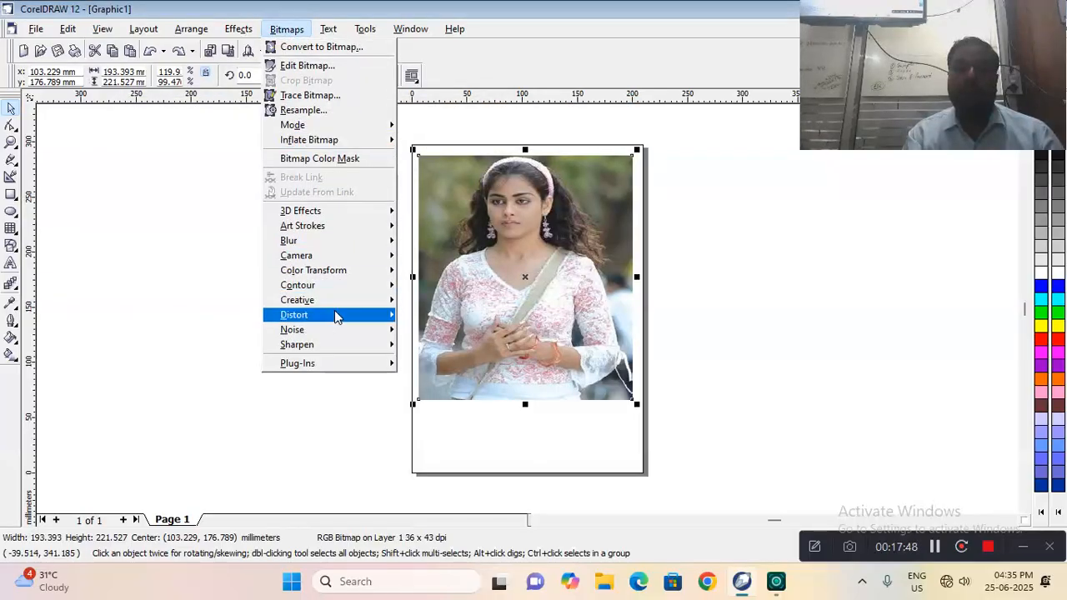
mouse_move(338, 313)
left_click(429, 450)
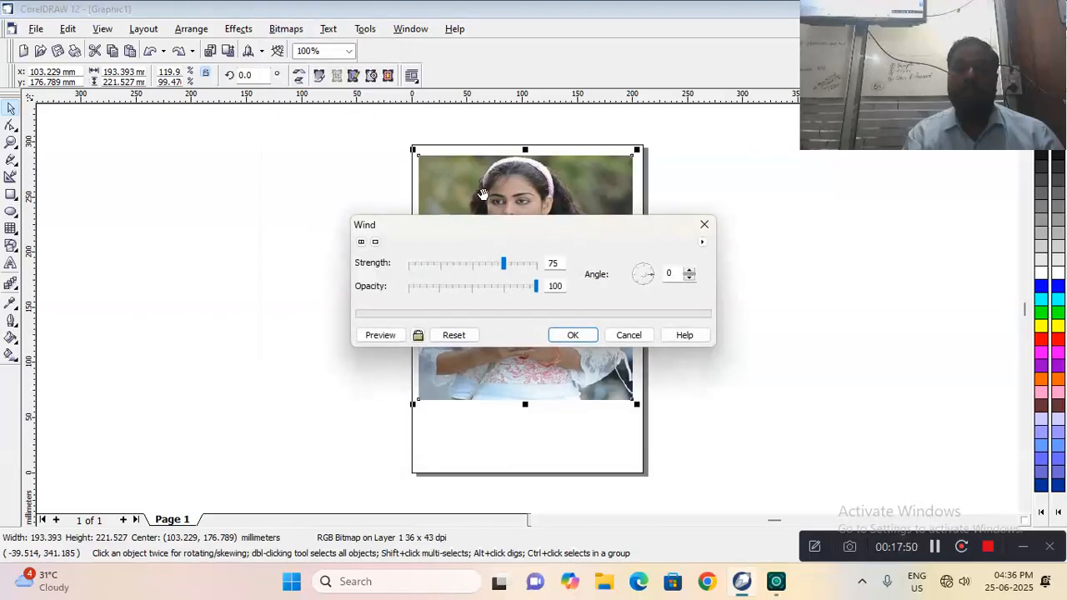
left_click(378, 334)
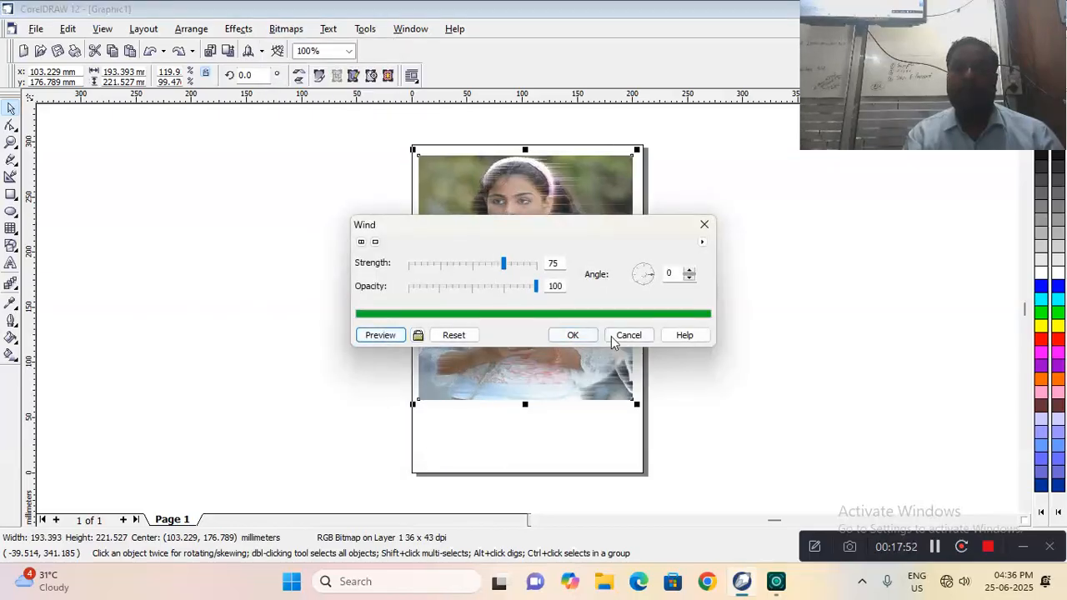
left_click(574, 335)
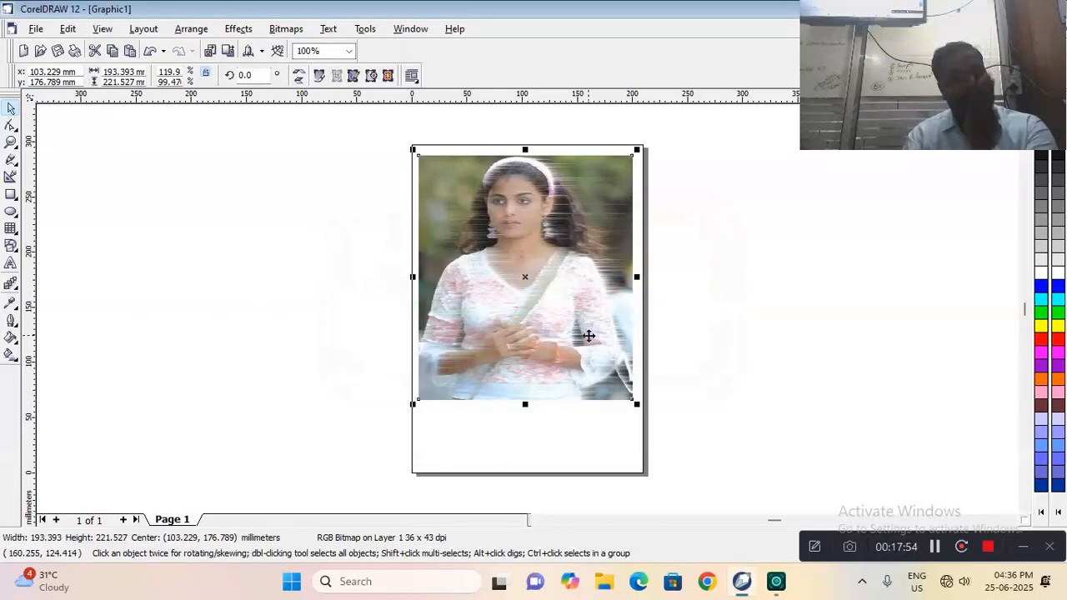
key("ctrl+z")
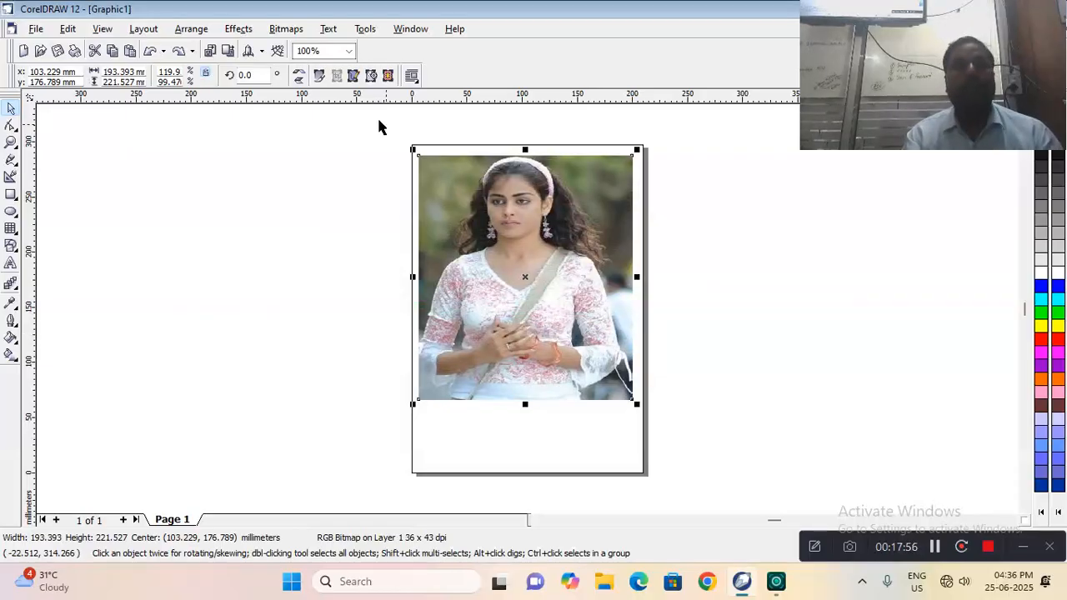
Preview the Maximum noise effect on the photo with percentage 100 and radius 1, and cancel it
left_click(286, 30)
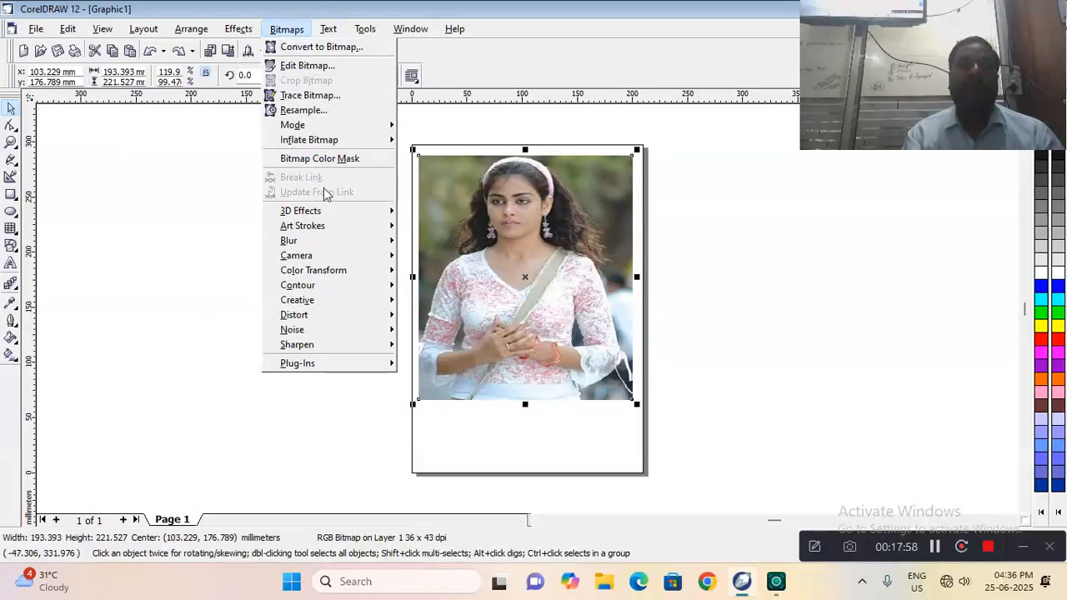
mouse_move(328, 333)
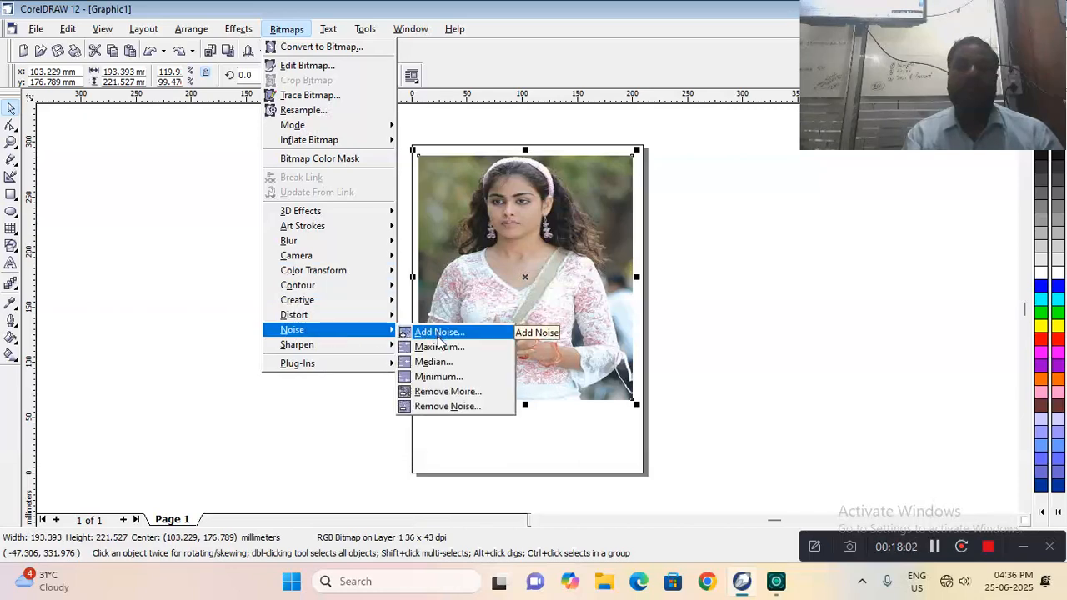
left_click(437, 346)
left_click_drag(478, 238, 160, 175)
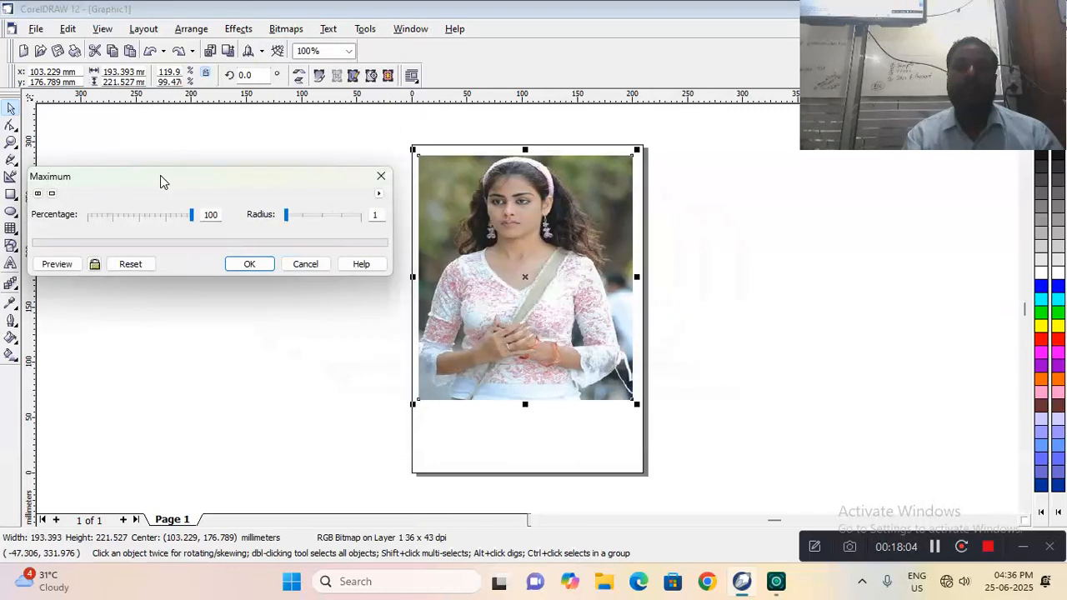
left_click(57, 264)
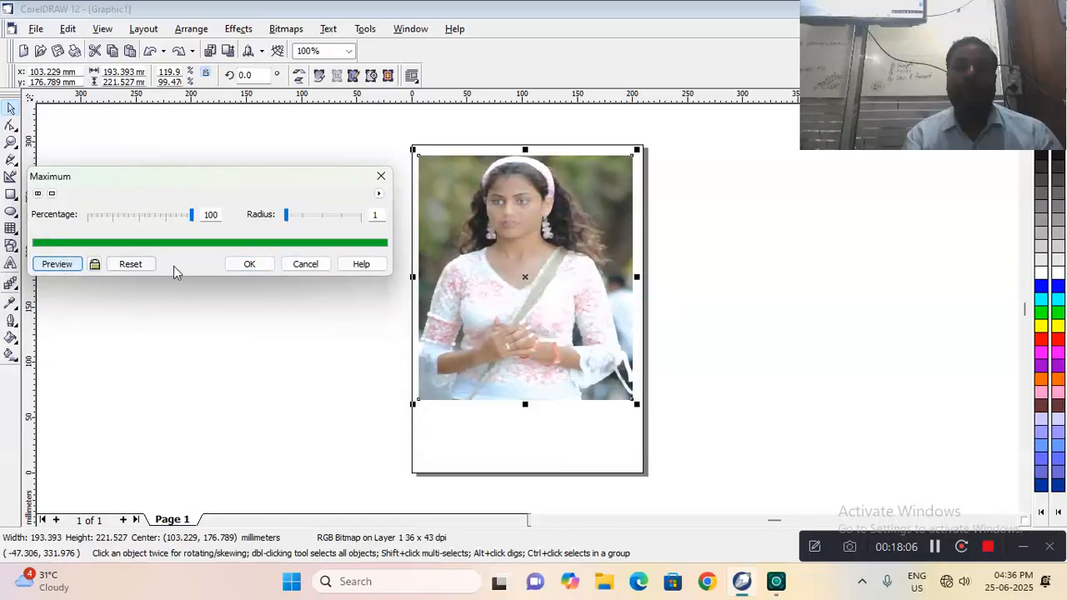
left_click(307, 266)
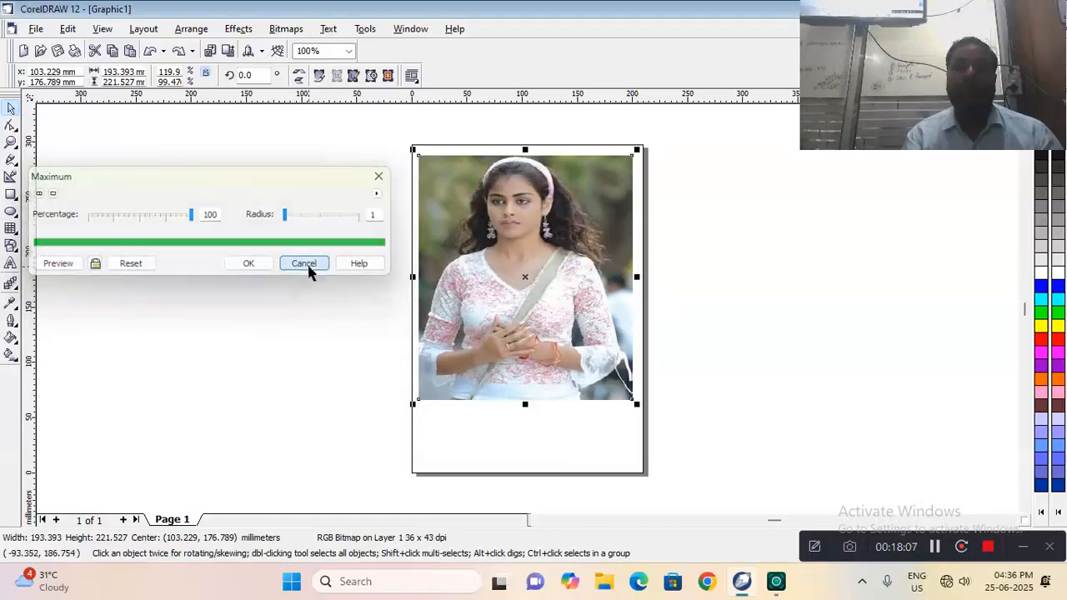
Apply the Maximum noise effect to the photo with percentage 100 and radius 1, and undo it
left_click(291, 31)
mouse_move(324, 335)
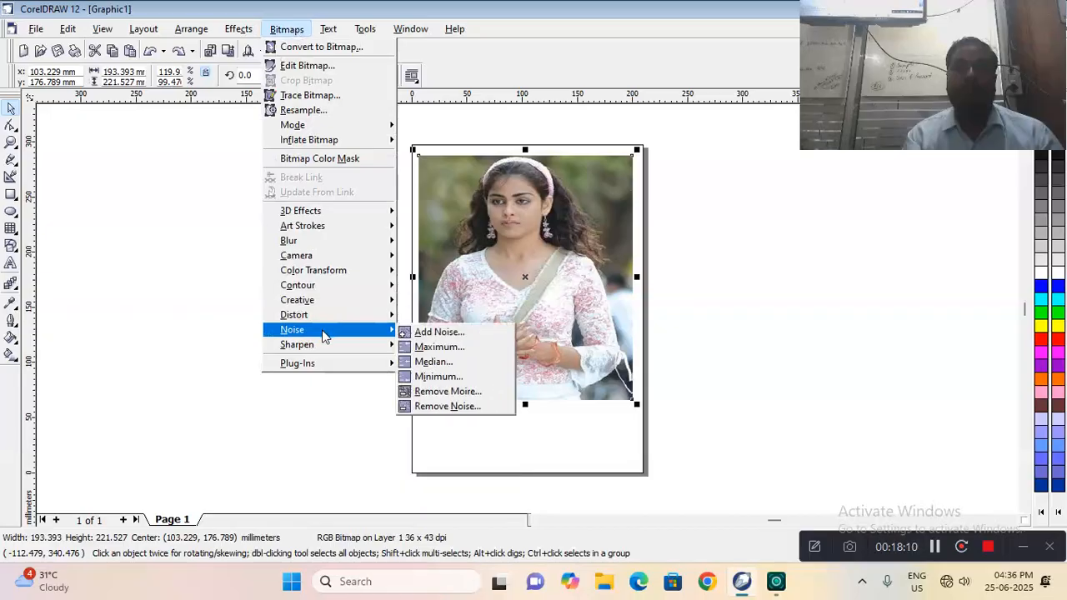
left_click(435, 346)
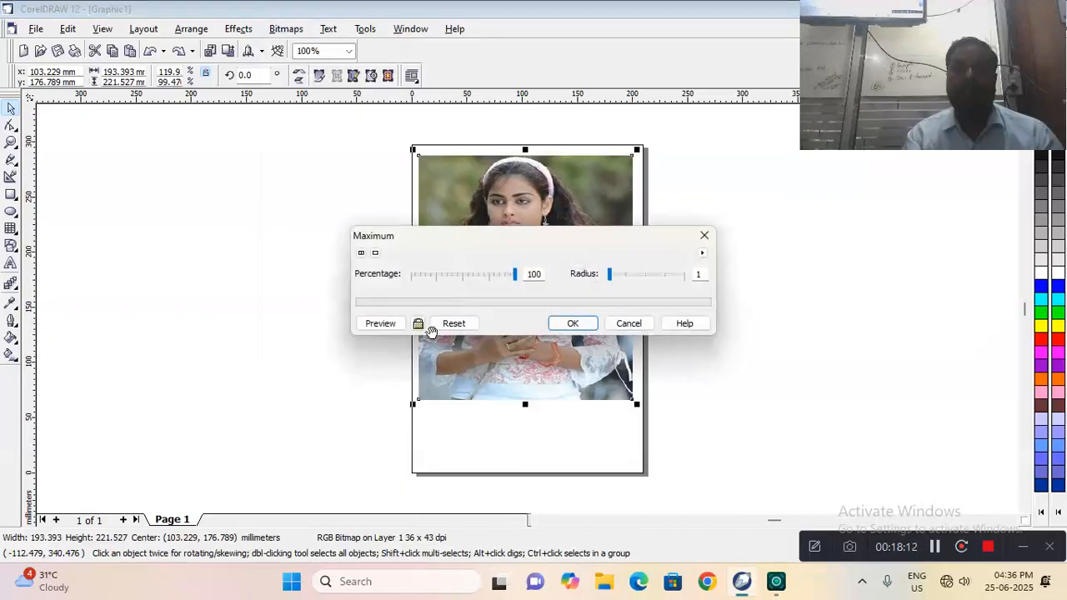
left_click(382, 324)
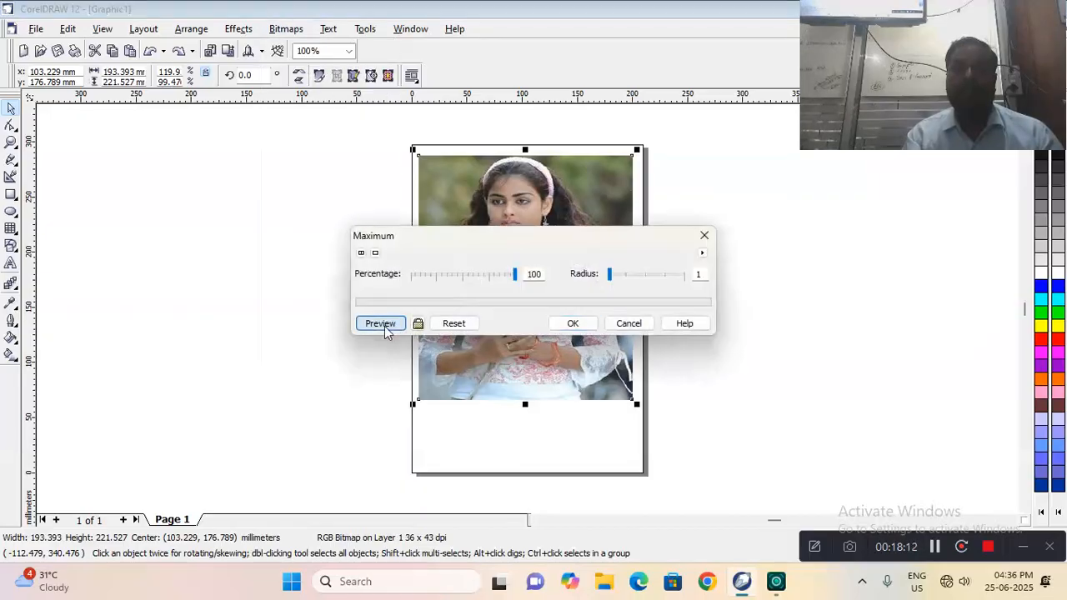
left_click(572, 323)
key("ctrl+z")
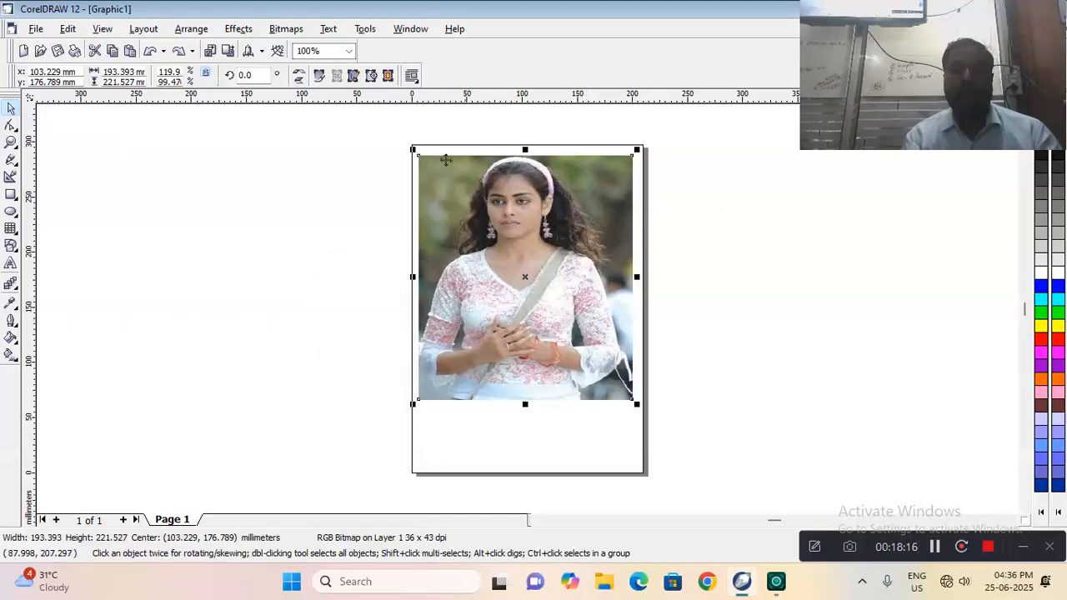
Apply the Minimum noise effect to the photo with percentage 100 and radius 1, and undo it
left_click(285, 28)
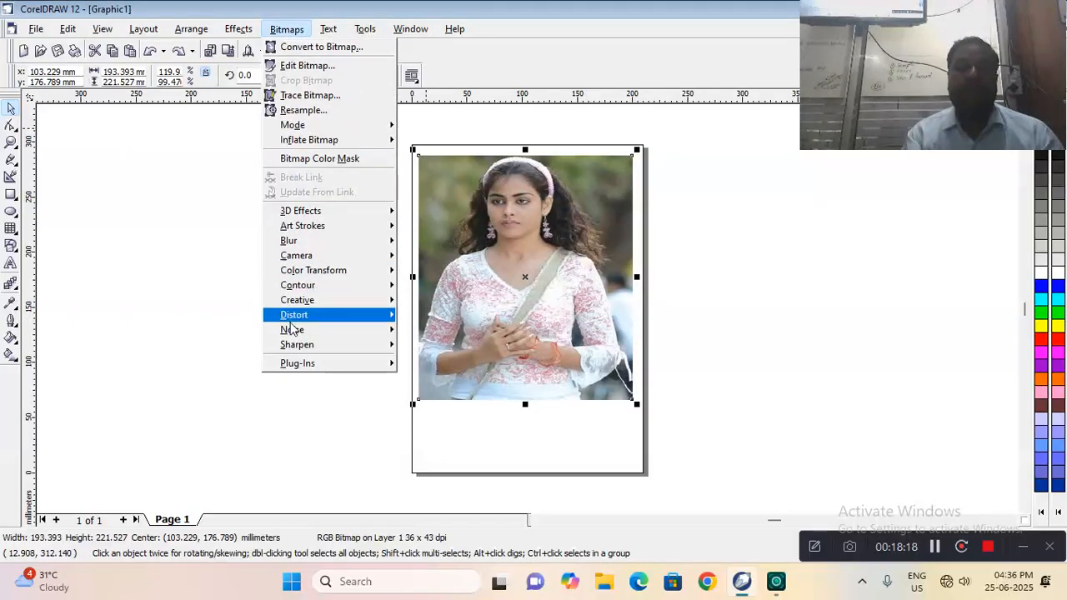
mouse_move(293, 319)
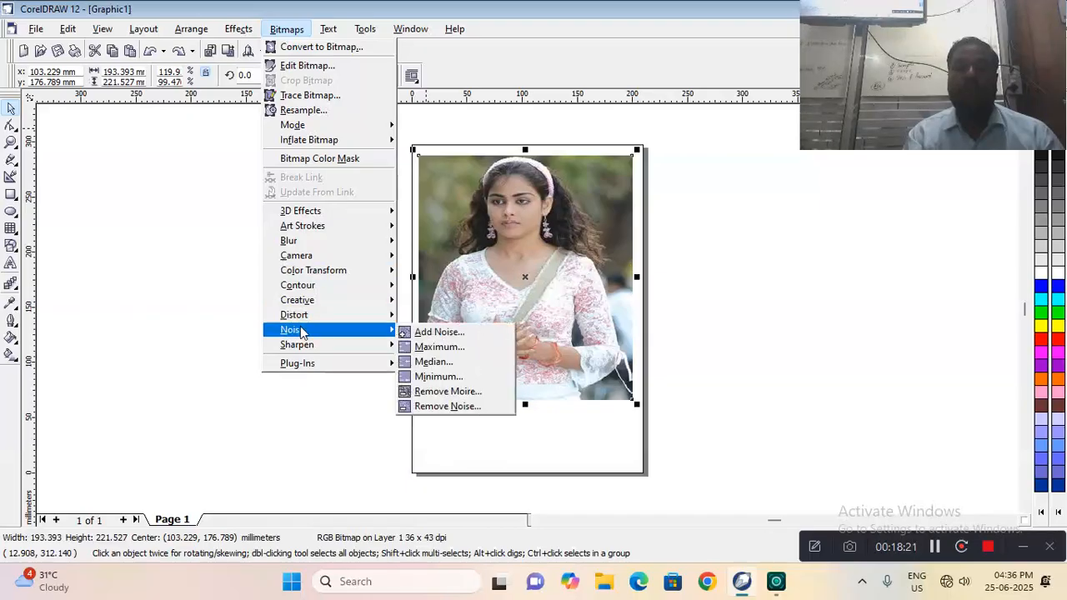
left_click(438, 376)
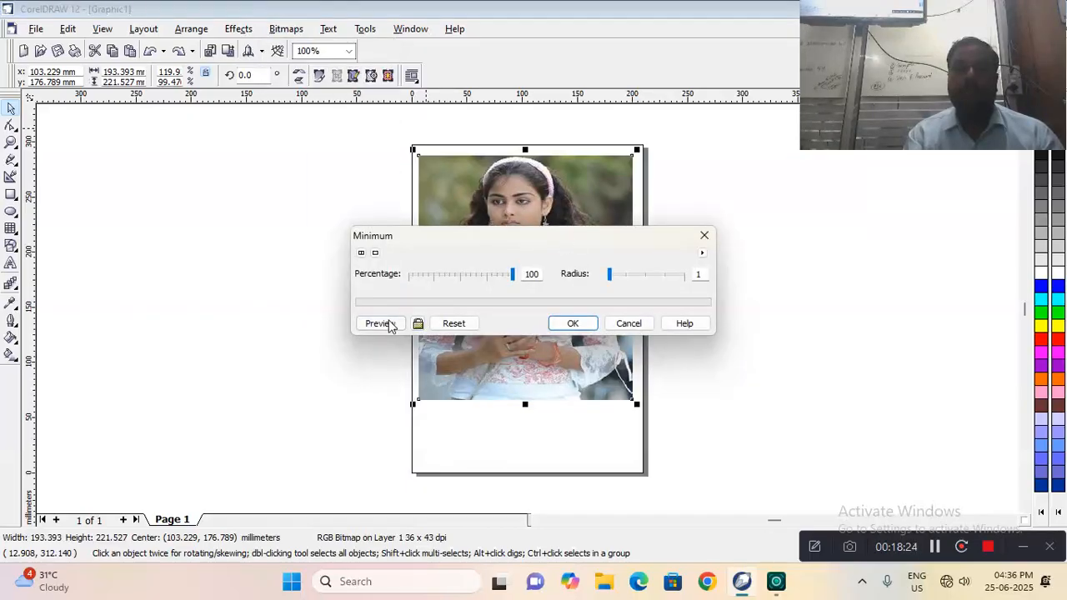
left_click(379, 323)
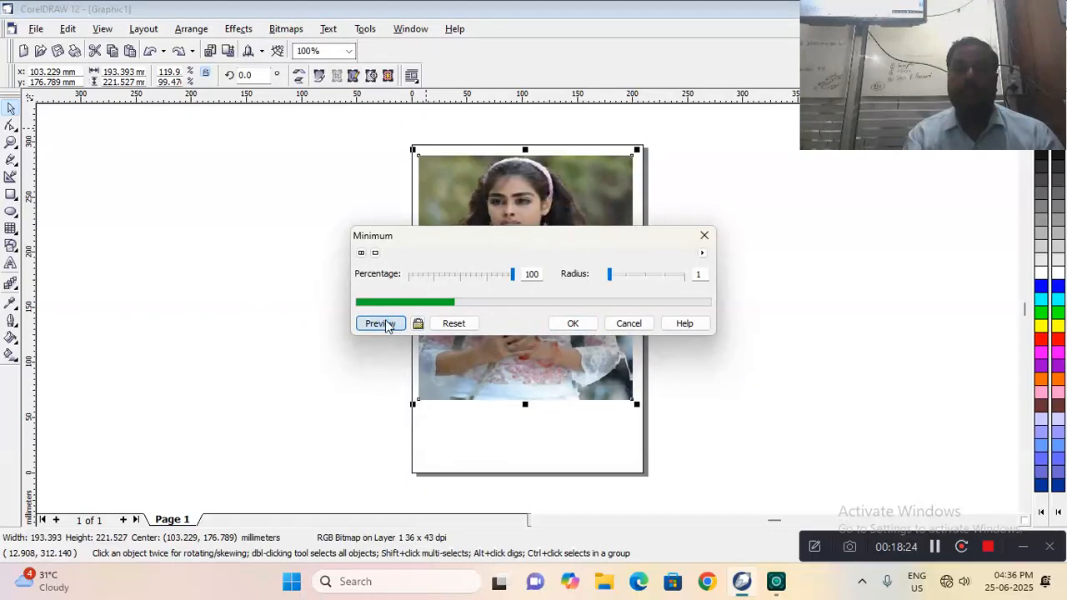
left_click(571, 323)
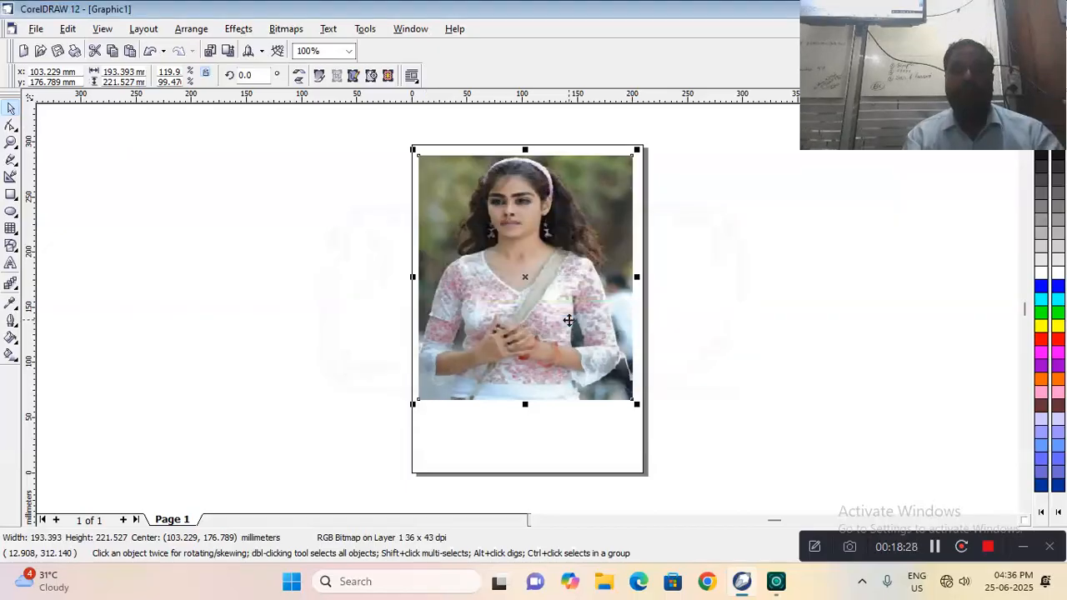
Preview the Adaptive Unsharp effect on the photo at 50 percent and at 19 percent, and cancel it
left_click(288, 30)
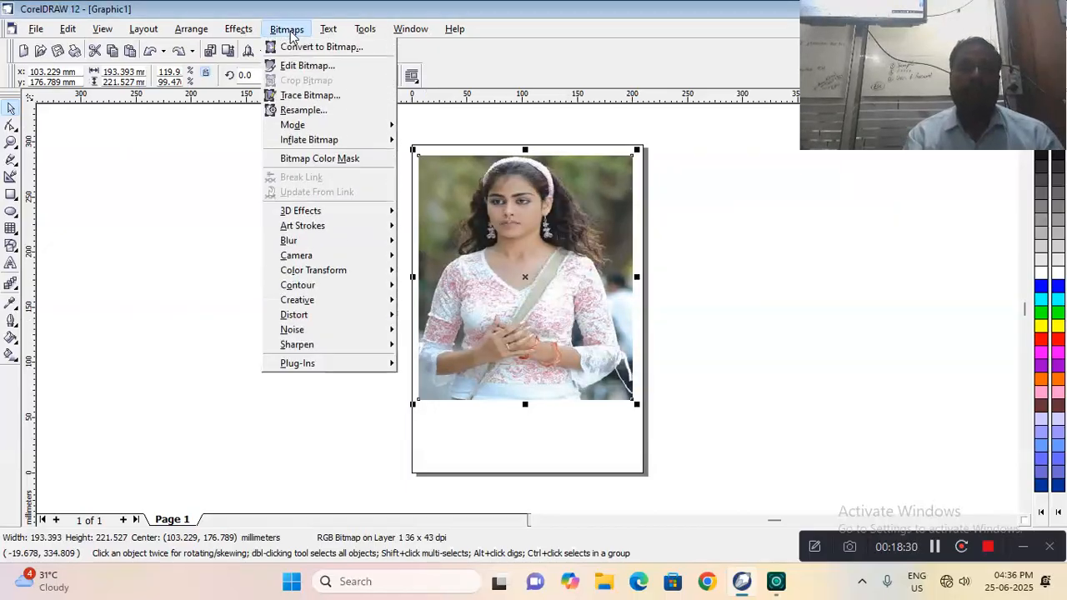
mouse_move(307, 335)
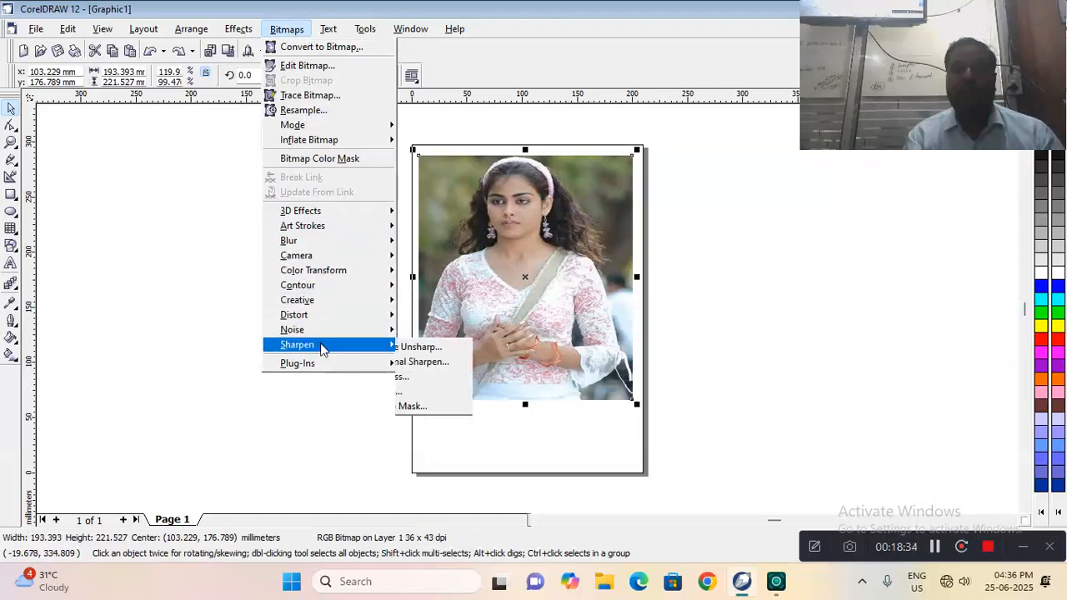
left_click(412, 346)
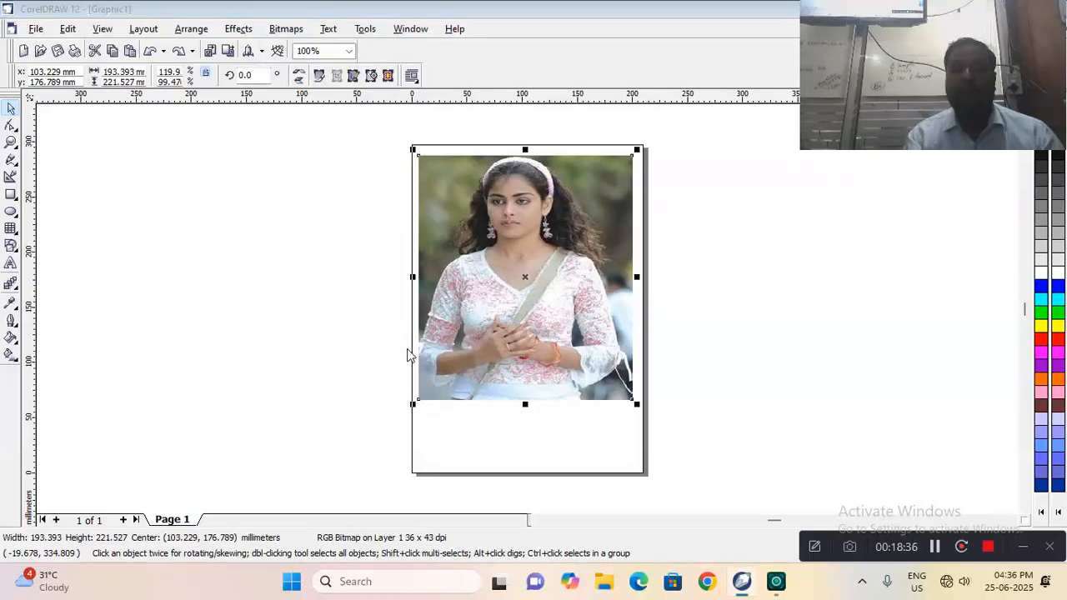
left_click_drag(479, 248, 174, 148)
left_click(74, 223)
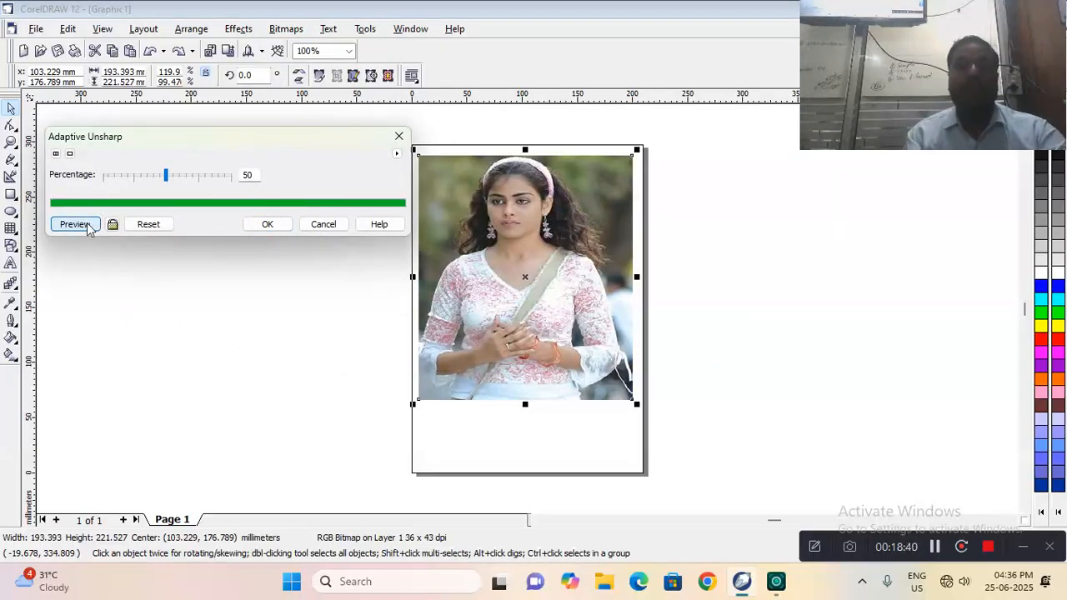
left_click(127, 175)
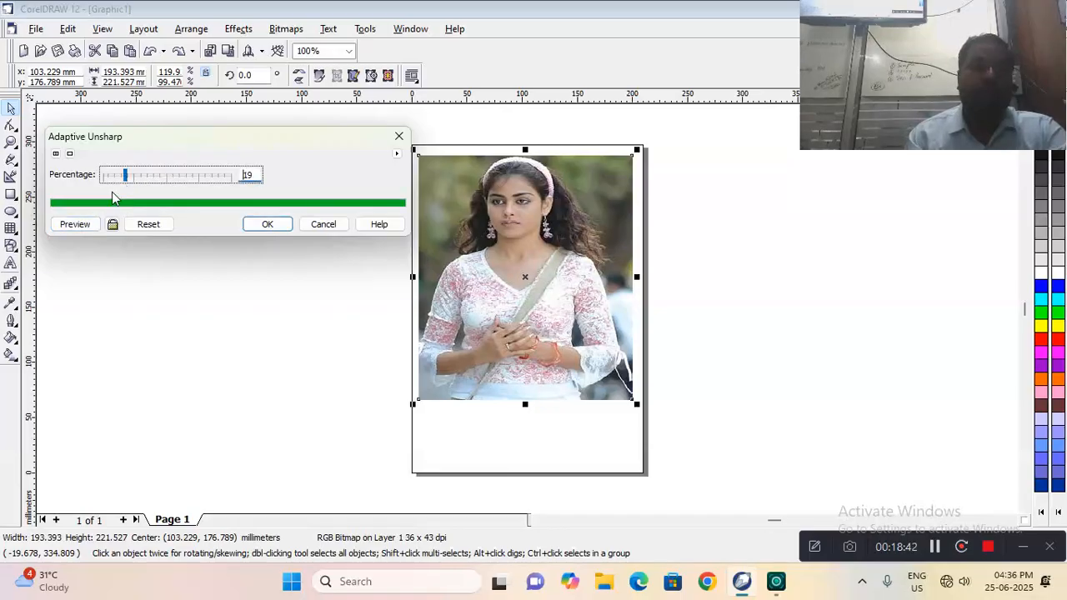
left_click(80, 224)
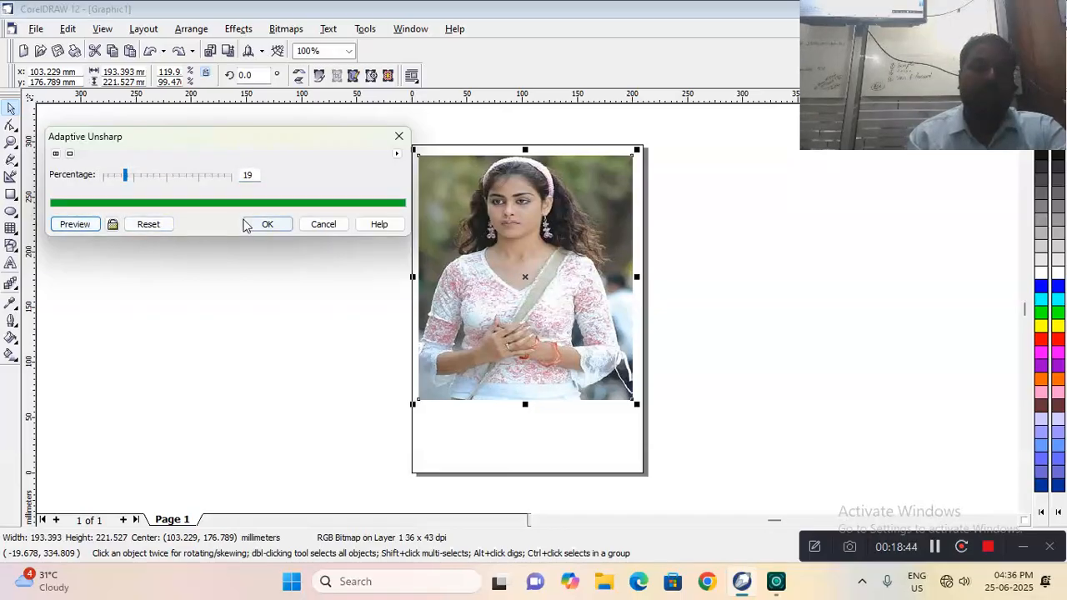
left_click(324, 224)
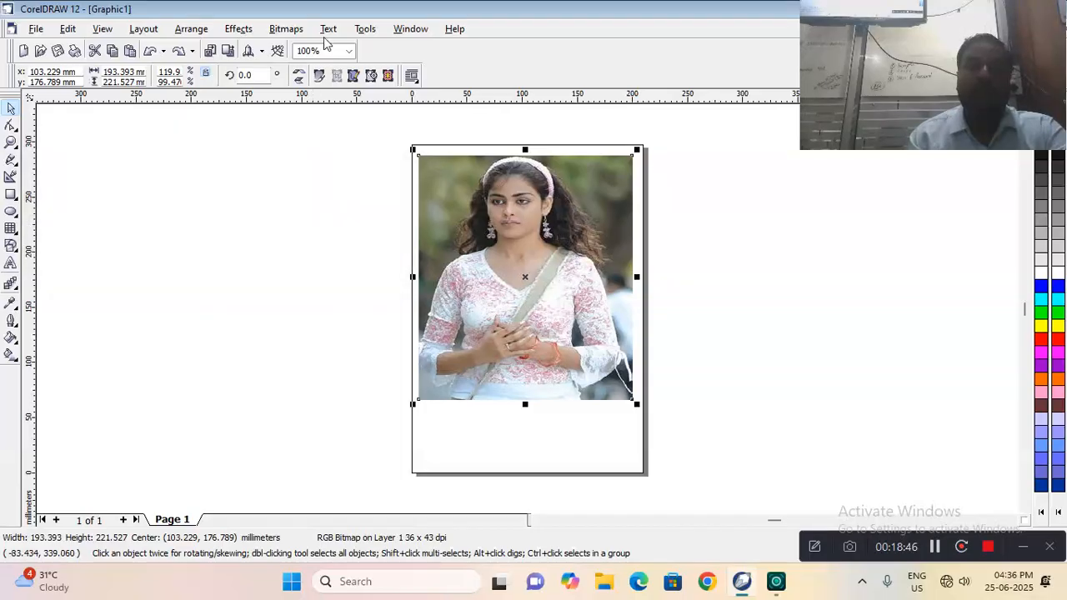
Preview the Directional Sharpen effect on the photo at 50 percent and at 74 percent, and cancel it
left_click(291, 30)
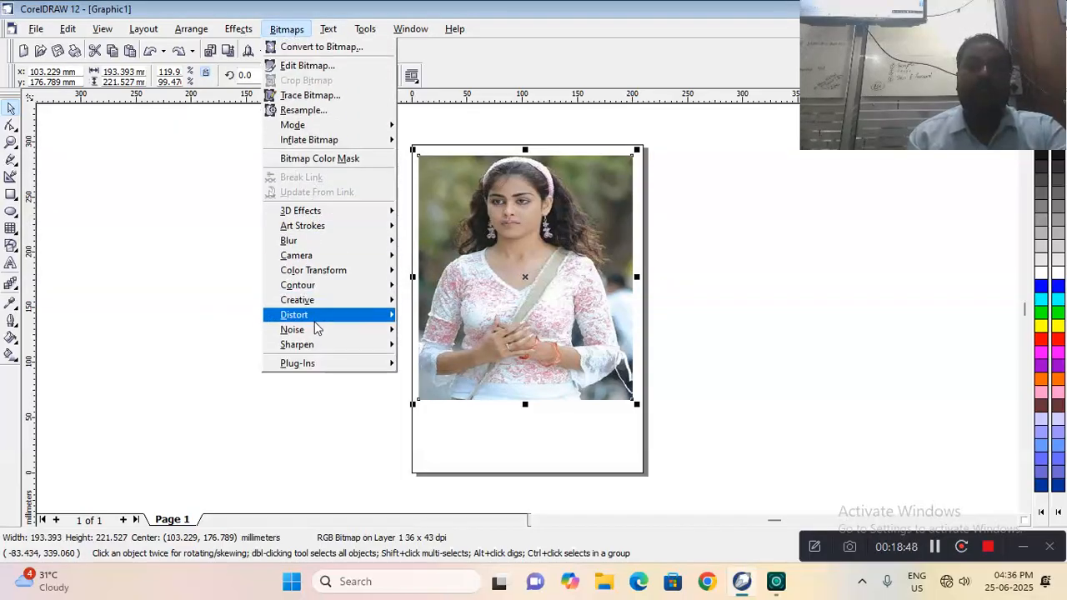
mouse_move(318, 348)
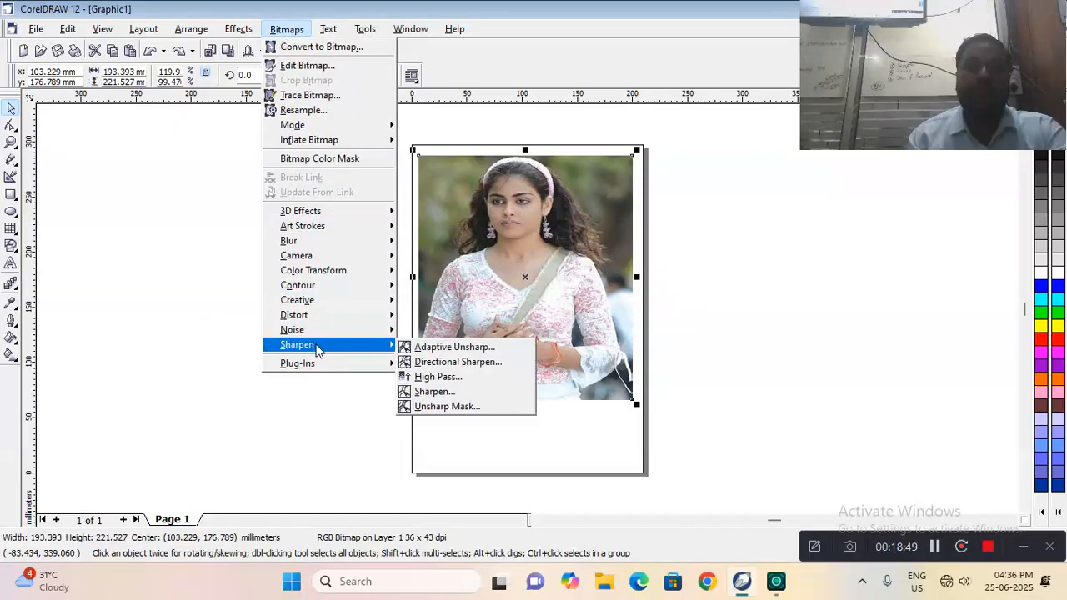
left_click(417, 361)
left_click_drag(466, 240, 224, 102)
left_click(153, 189)
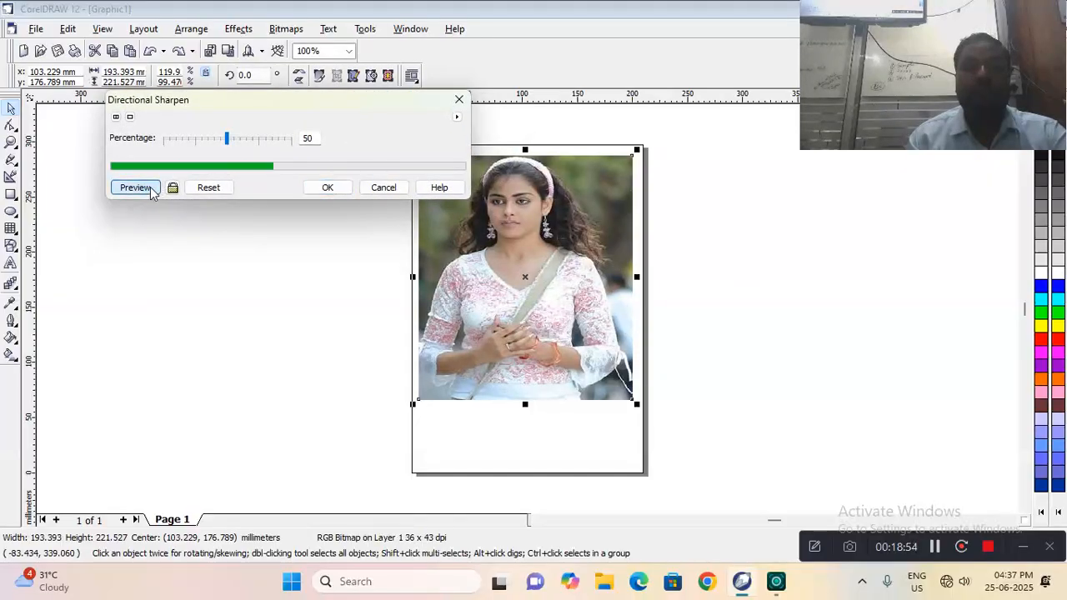
left_click(265, 139)
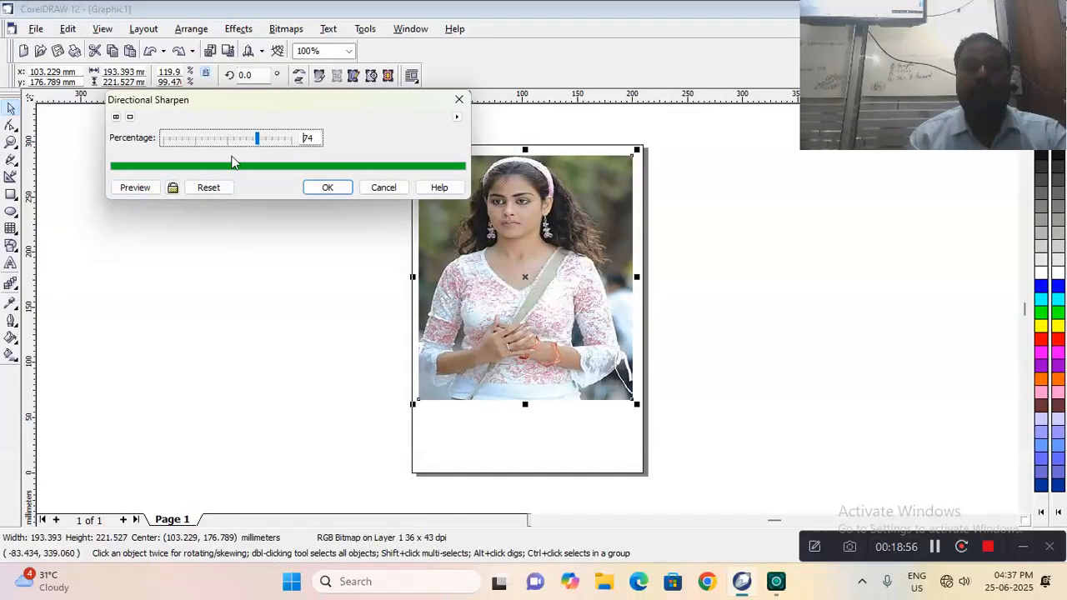
left_click(149, 189)
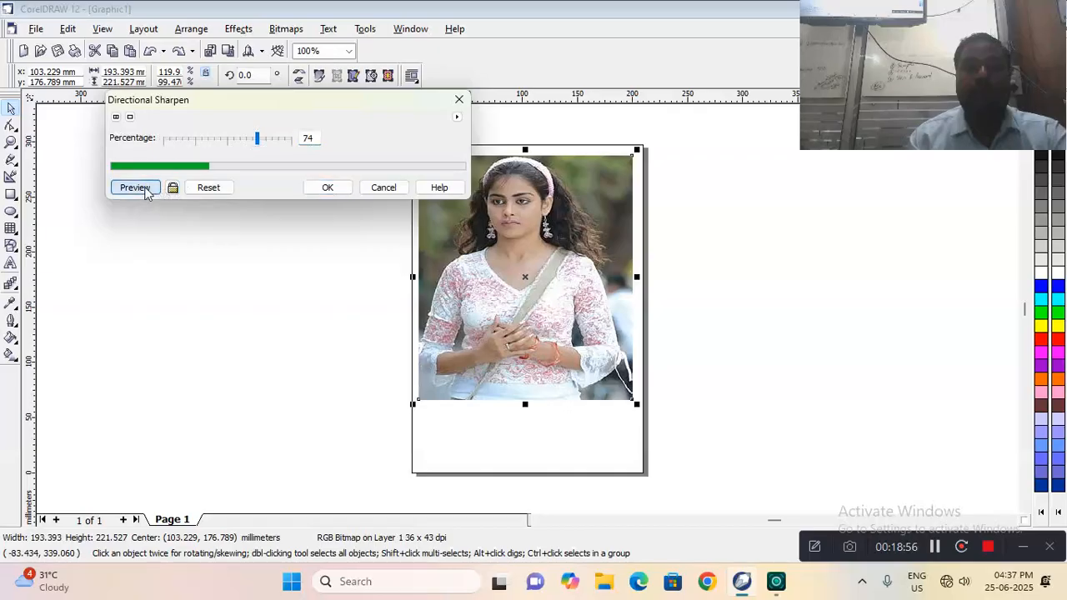
left_click(383, 187)
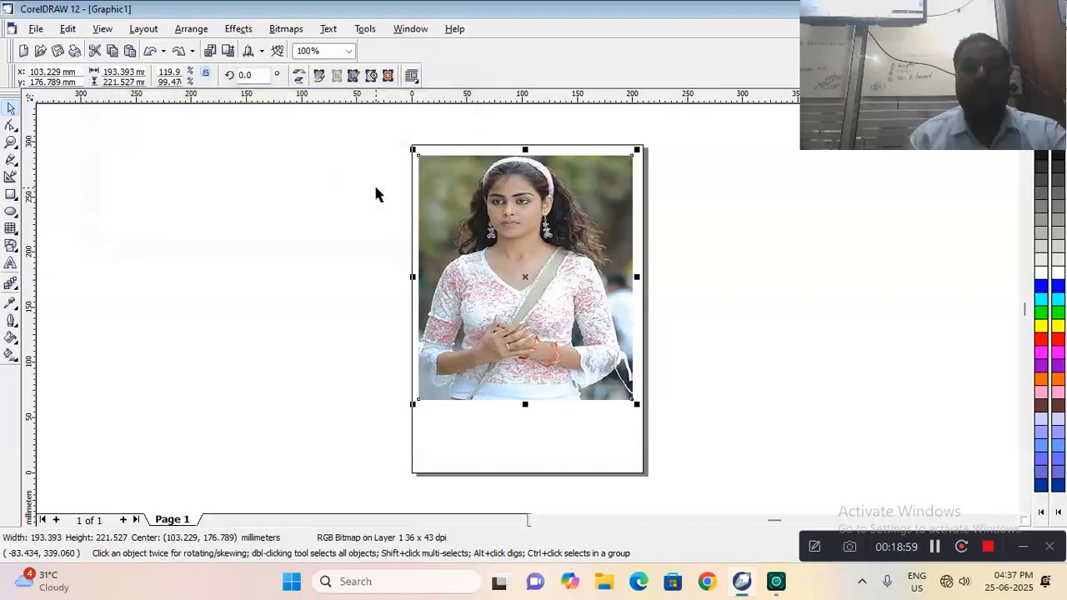
Preview the Sharpen effect on the photo with edge level 25% and threshold 0, and cancel it
left_click(292, 32)
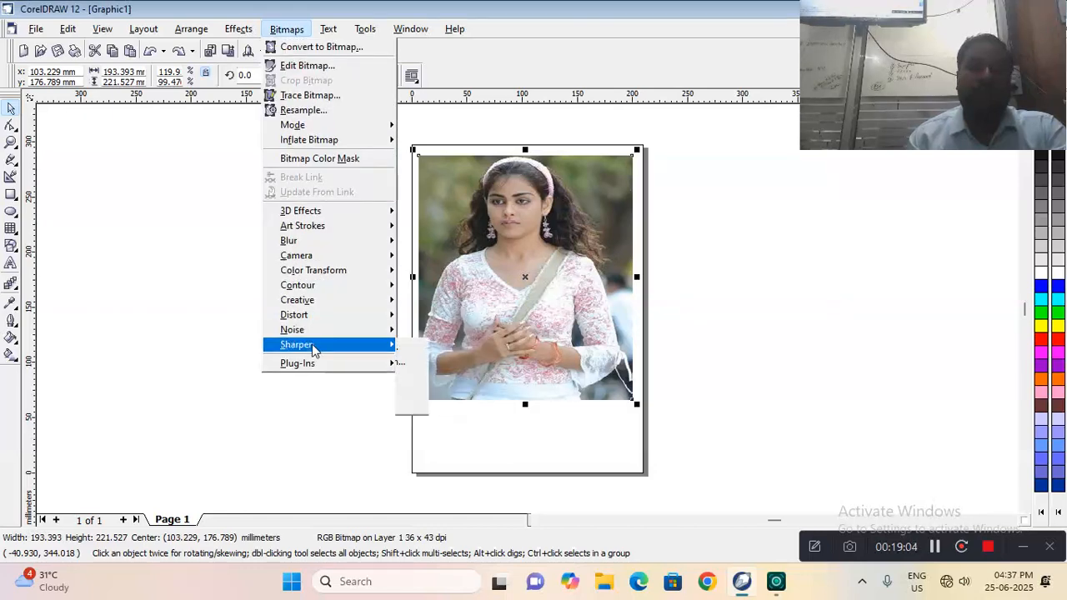
mouse_move(321, 353)
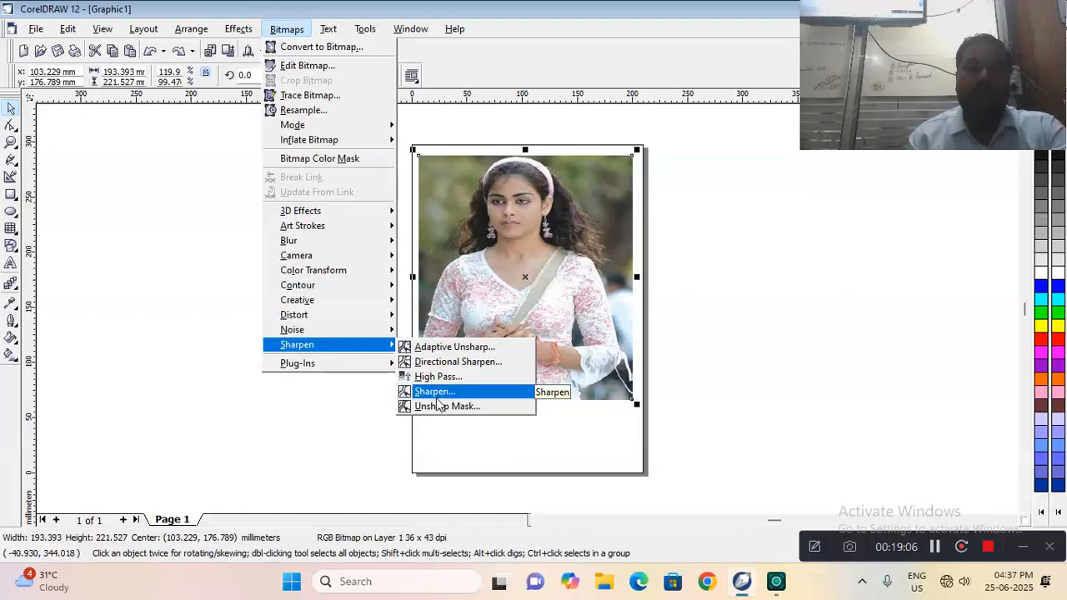
left_click(434, 391)
left_click(402, 331)
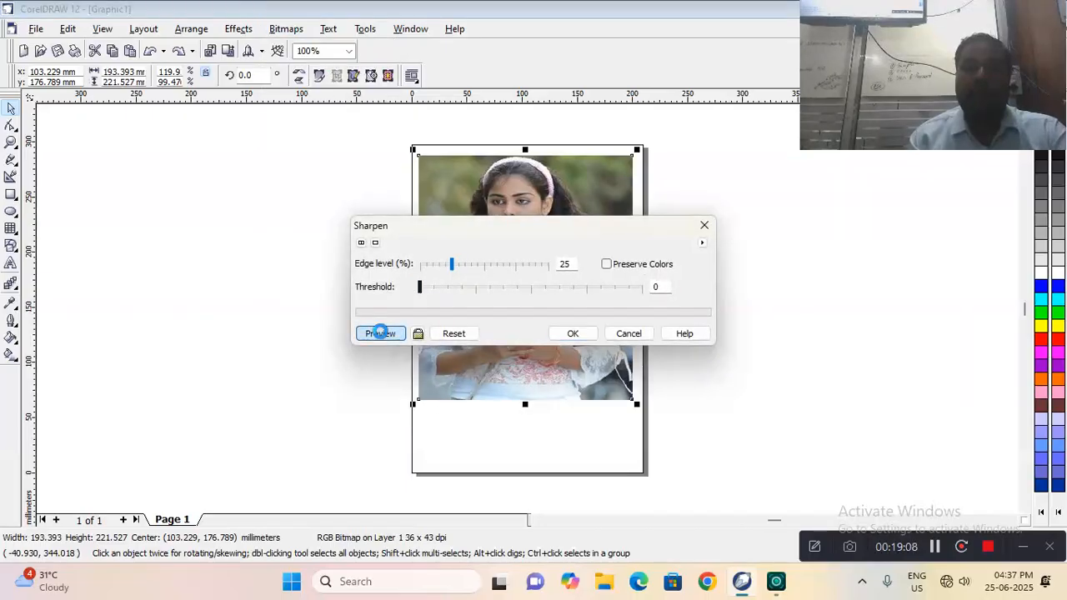
left_click_drag(517, 239, 125, 241)
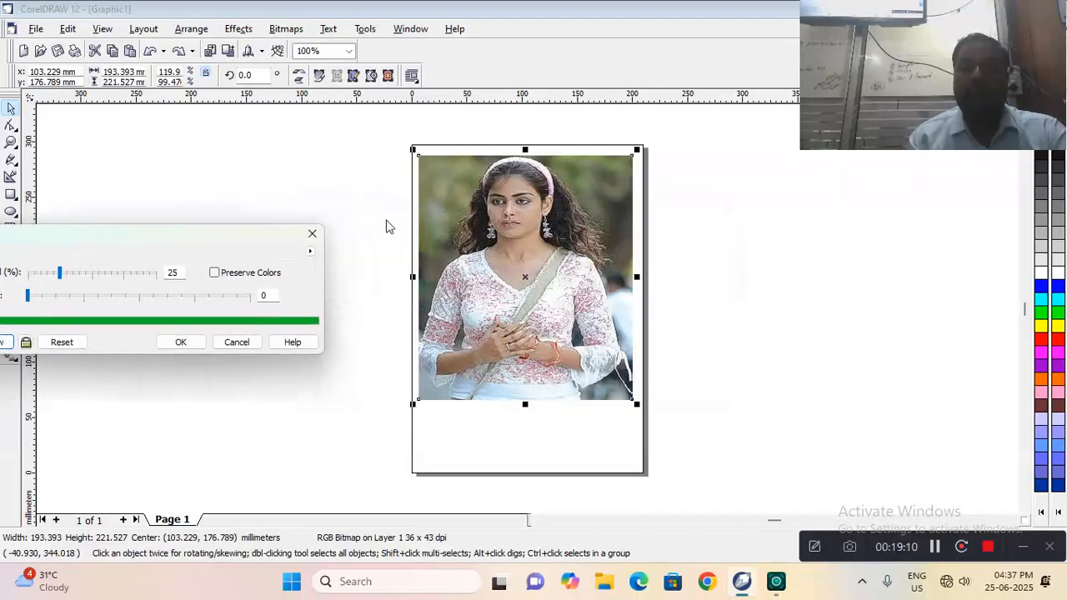
left_click(236, 341)
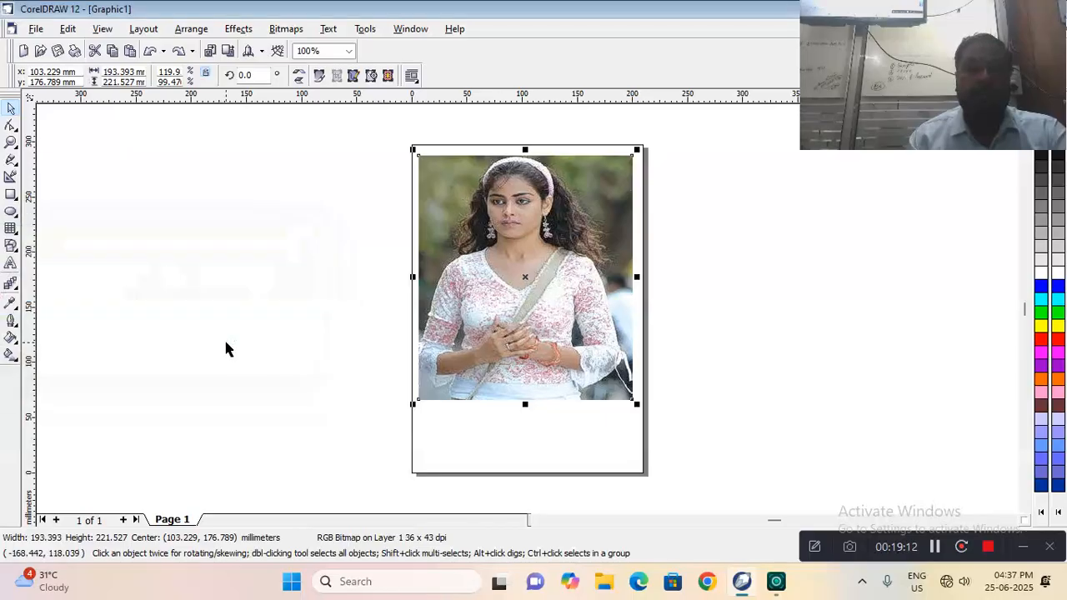
Preview the Unsharp Mask effect on the photo with percentage 100, radius 1 and threshold 0, and cancel it
left_click(282, 32)
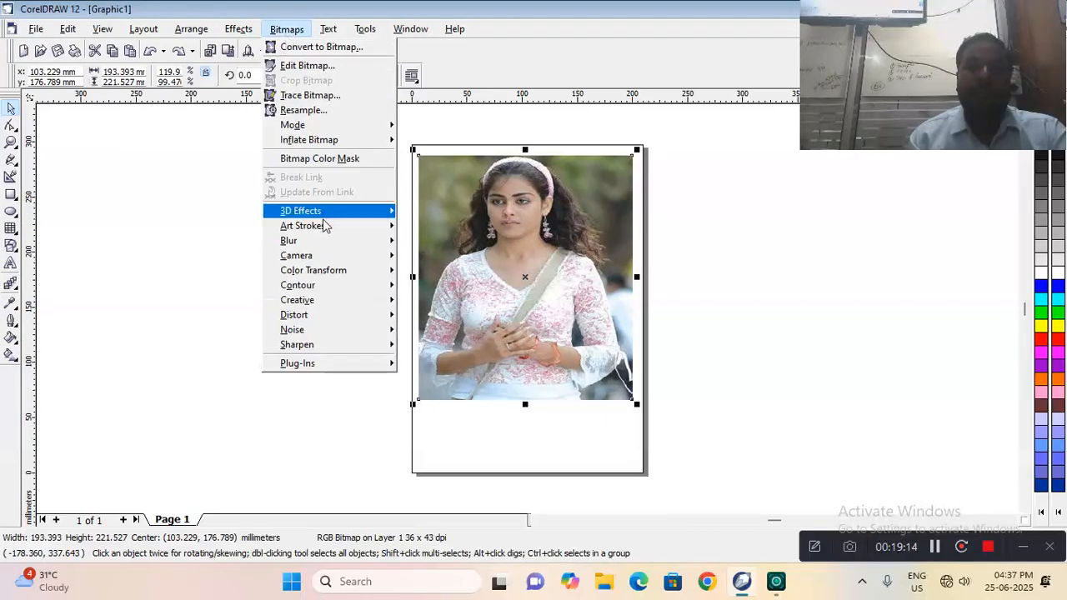
mouse_move(335, 347)
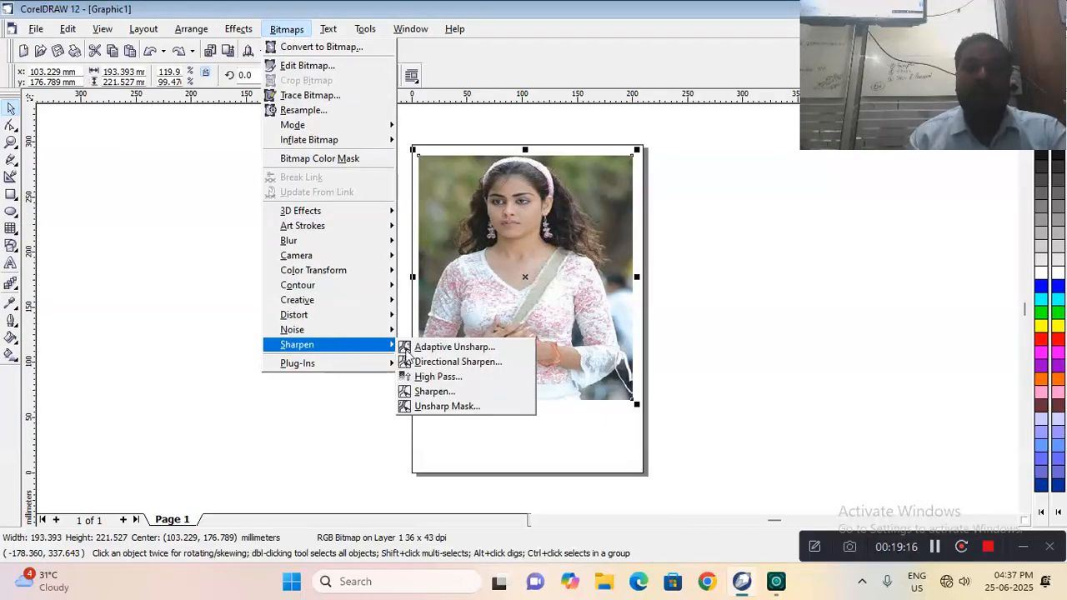
left_click(446, 409)
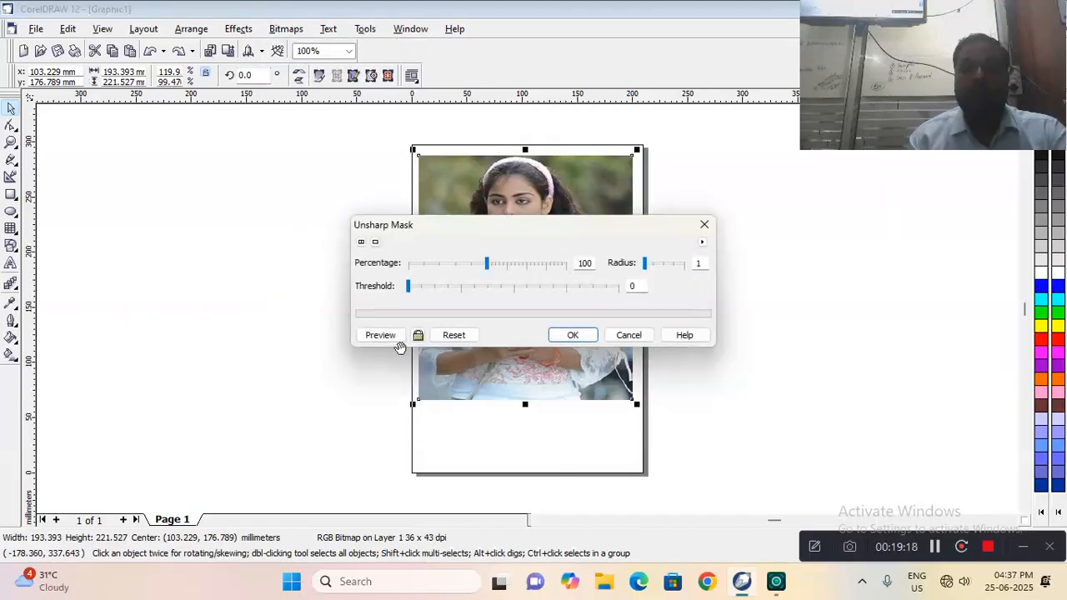
left_click(389, 337)
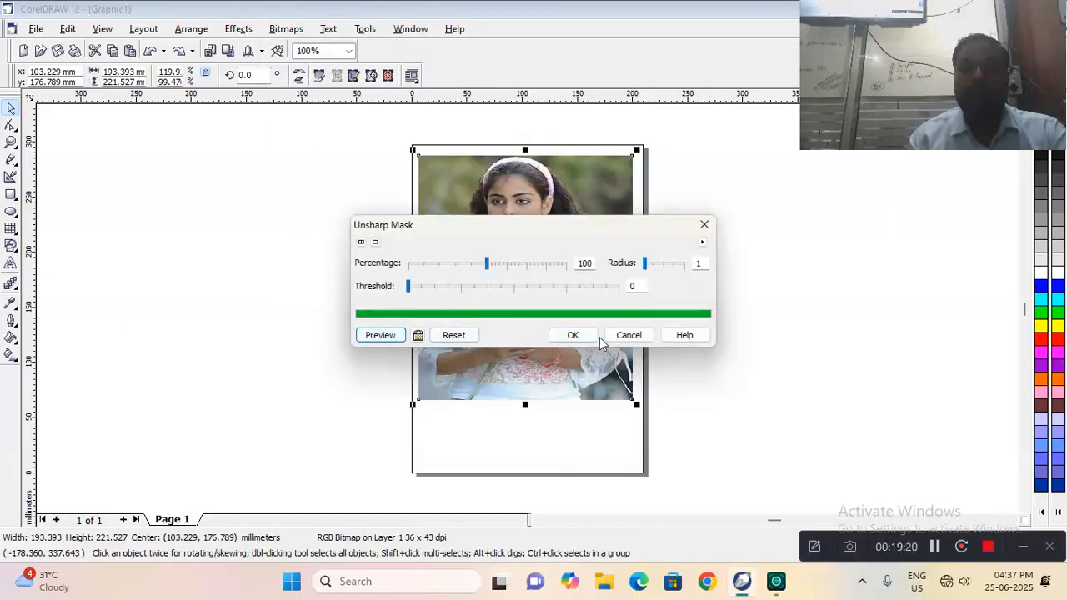
left_click(626, 336)
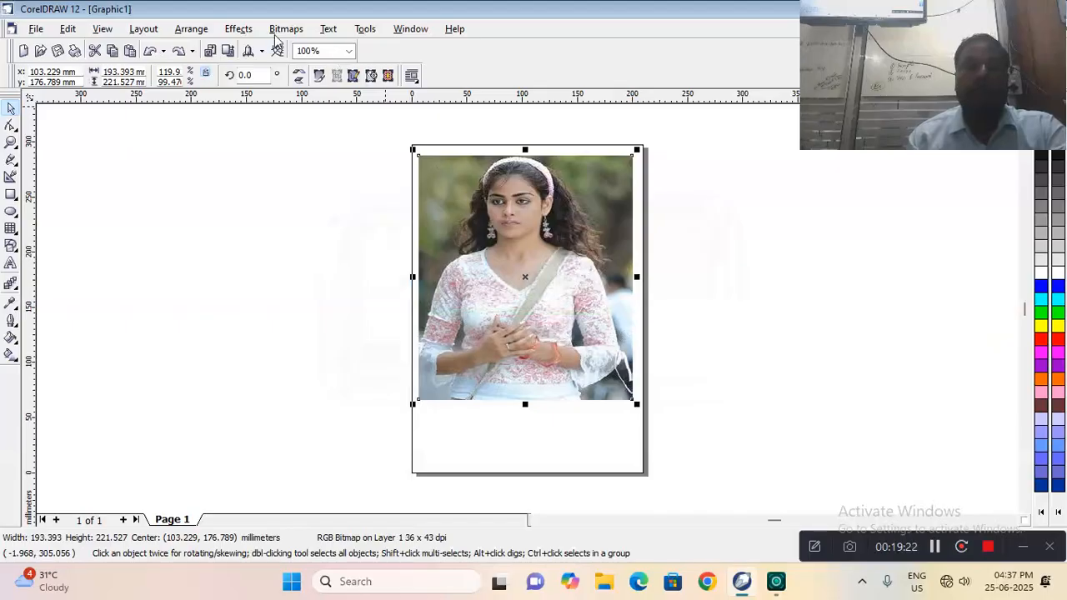
left_click(275, 30)
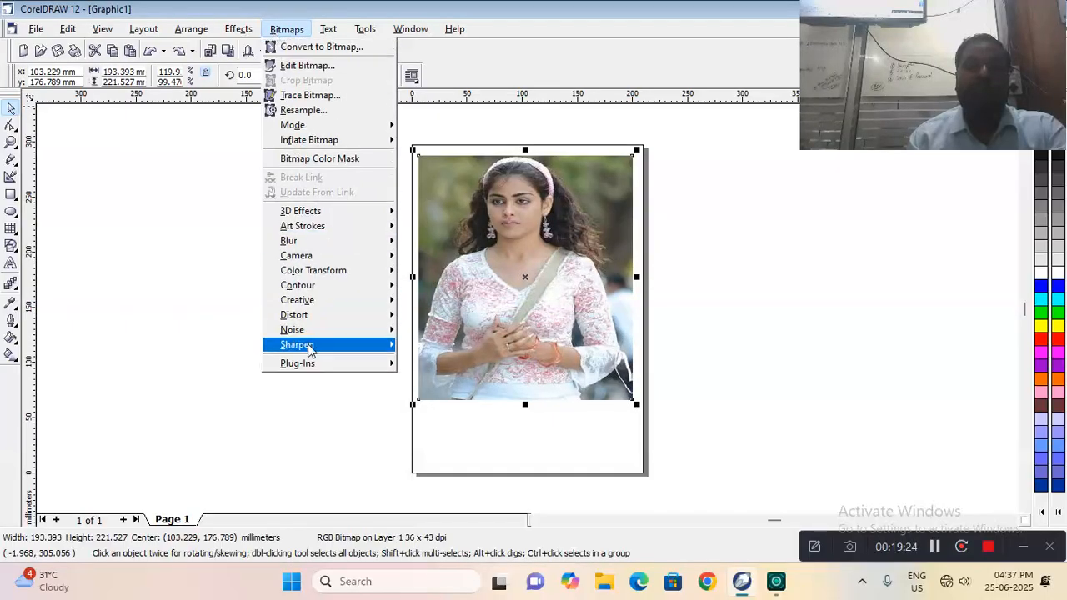
mouse_move(308, 350)
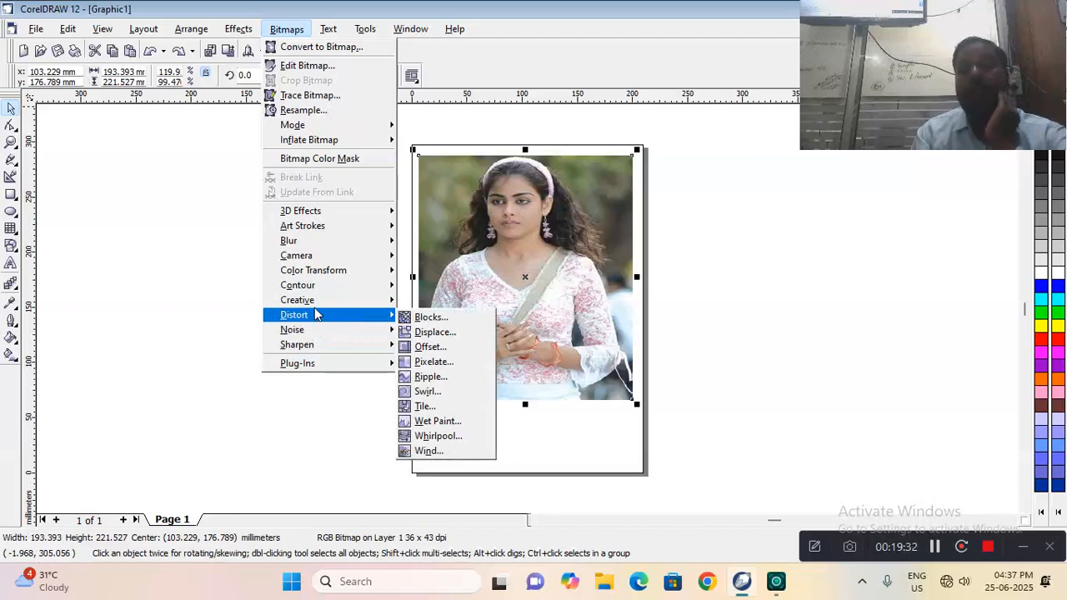
mouse_move(315, 292)
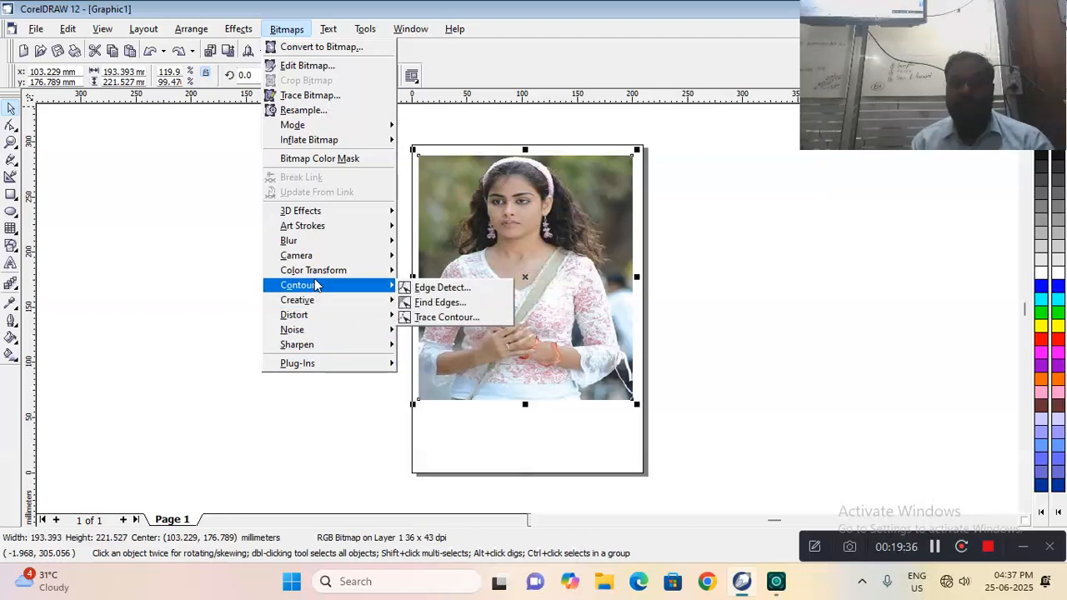
mouse_move(315, 259)
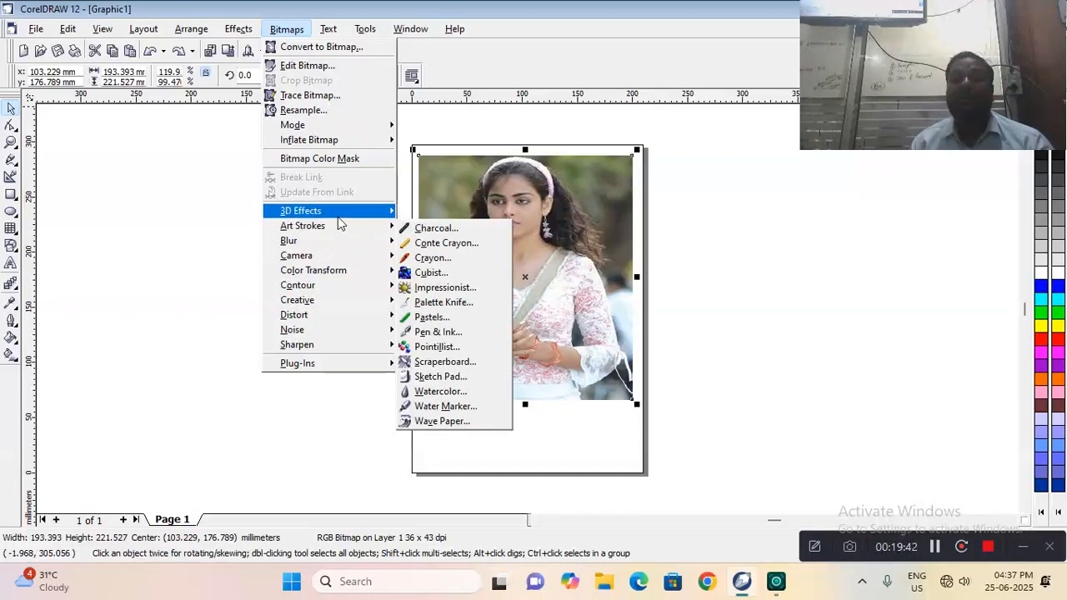
mouse_move(339, 216)
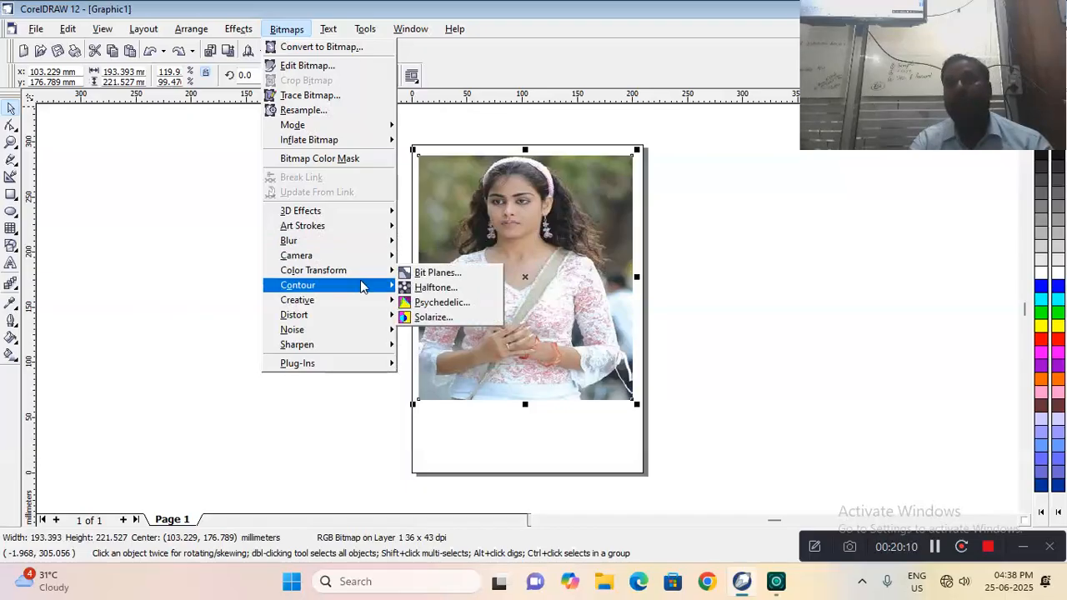
mouse_move(360, 287)
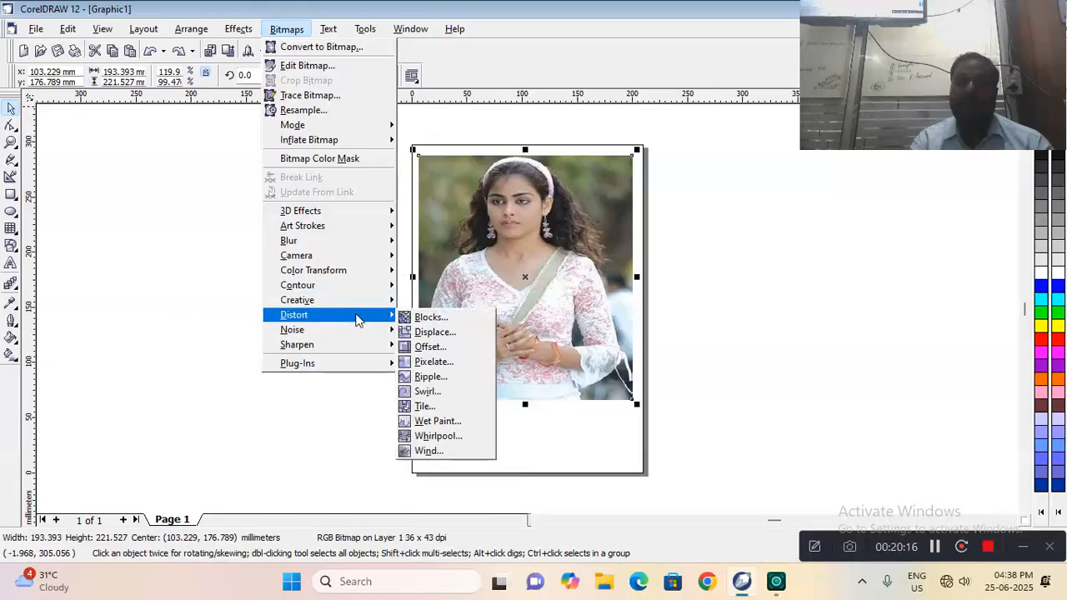
mouse_move(348, 340)
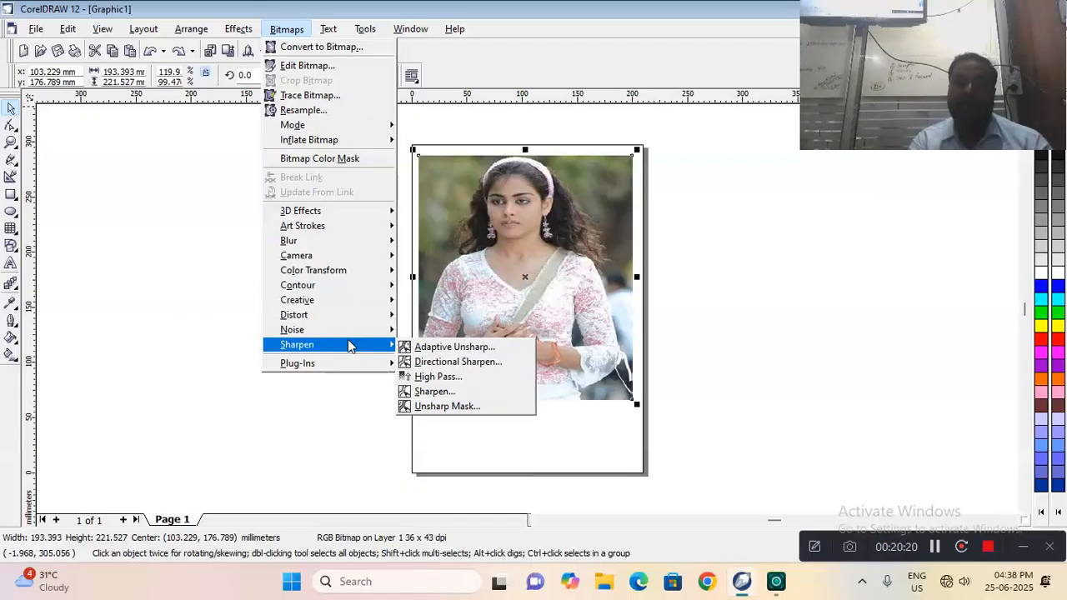
mouse_move(333, 316)
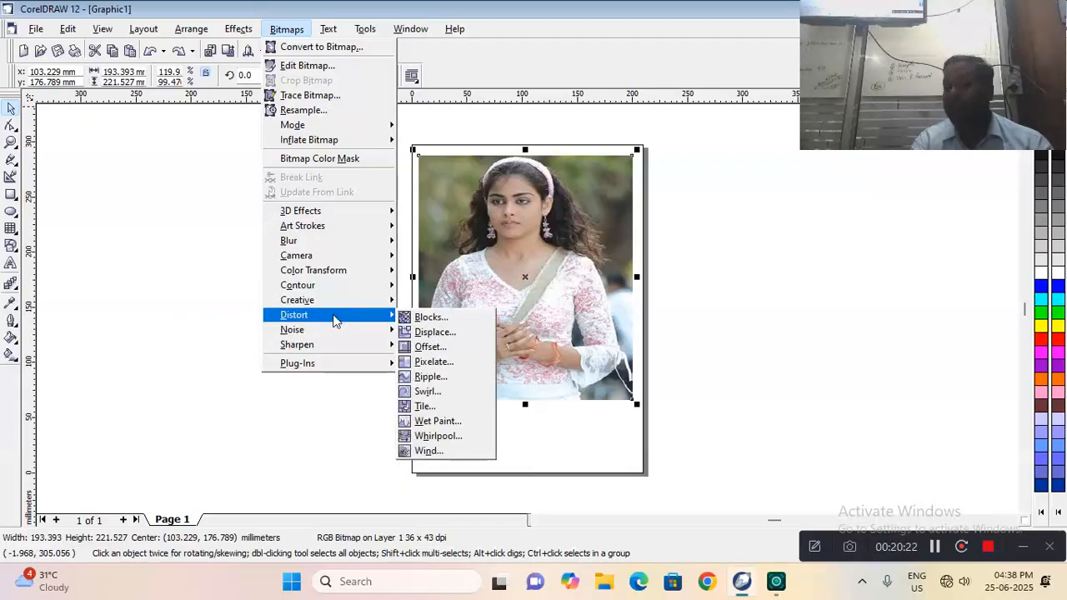